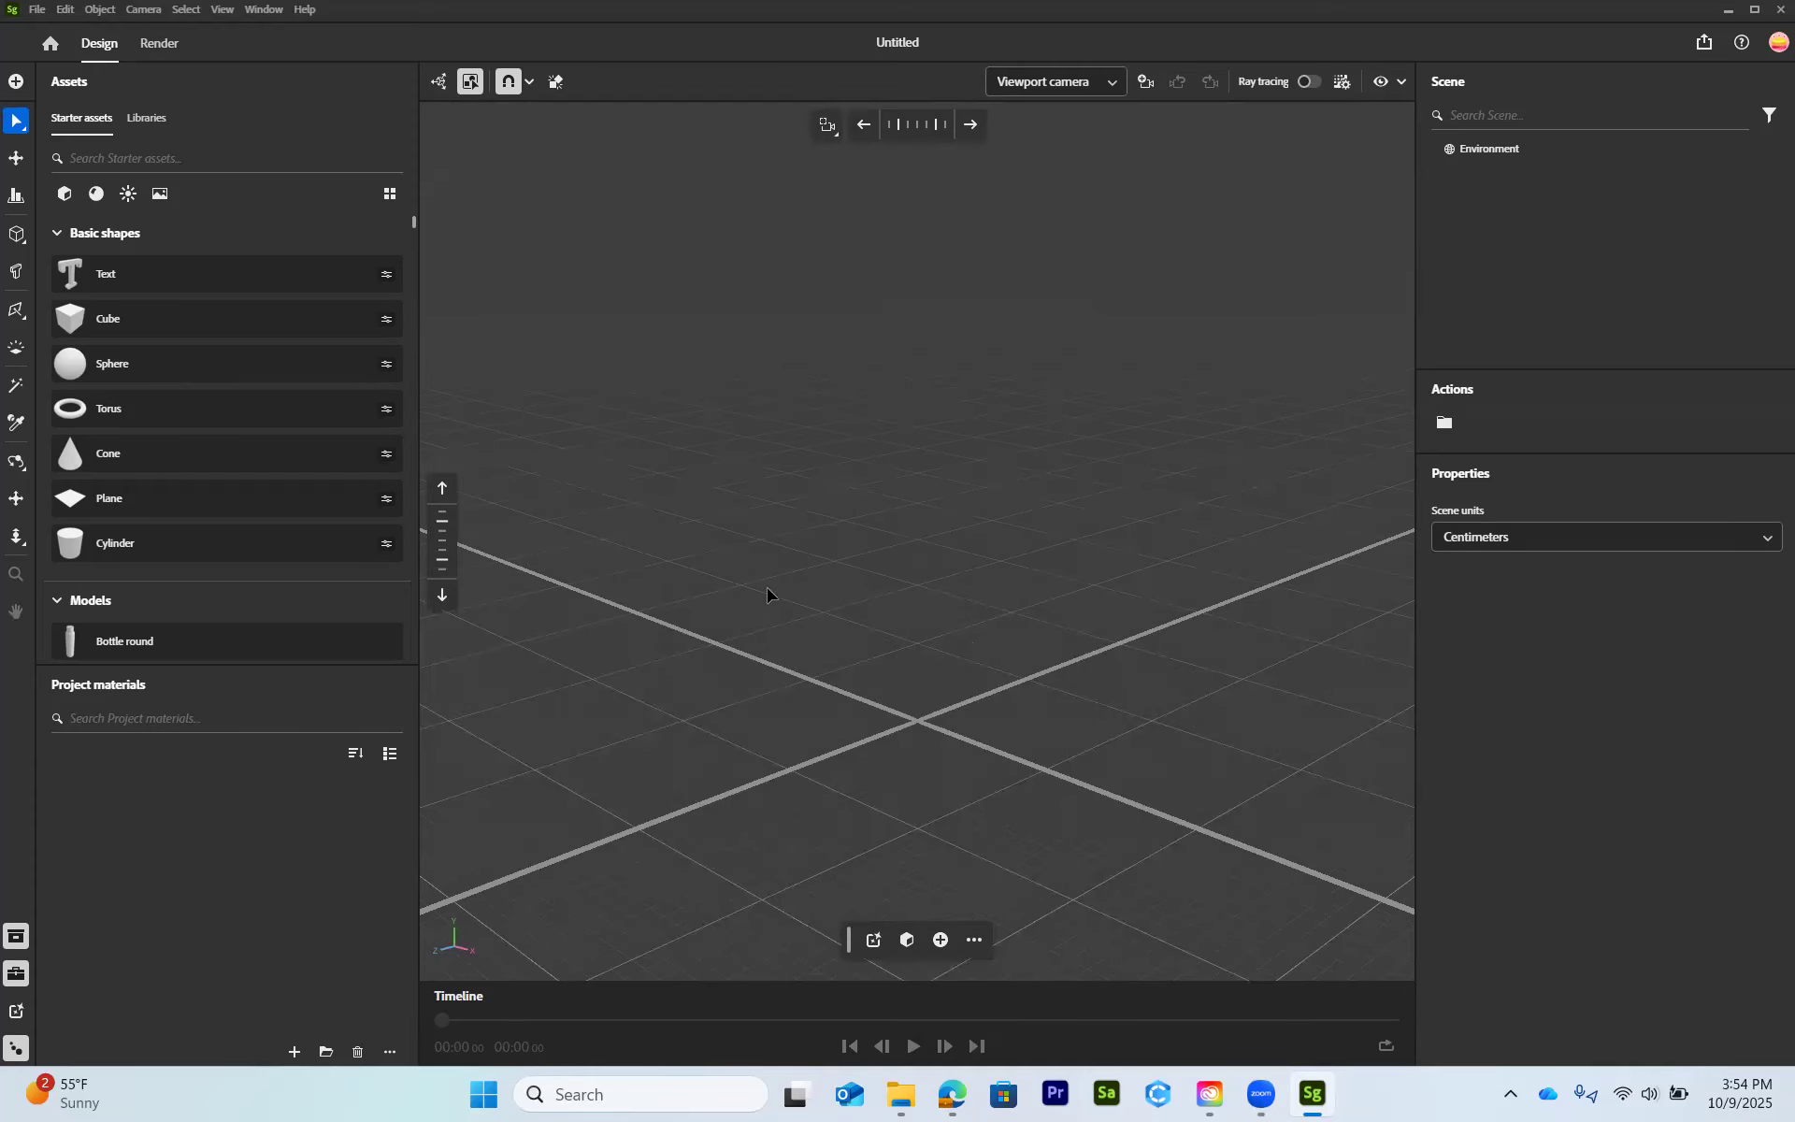
- Find the Mat model in the starter assets and add it to the scene
{"action": "scroll", "coordinate": [265, 533], "scroll_direction": "down", "scroll_amount": 10}
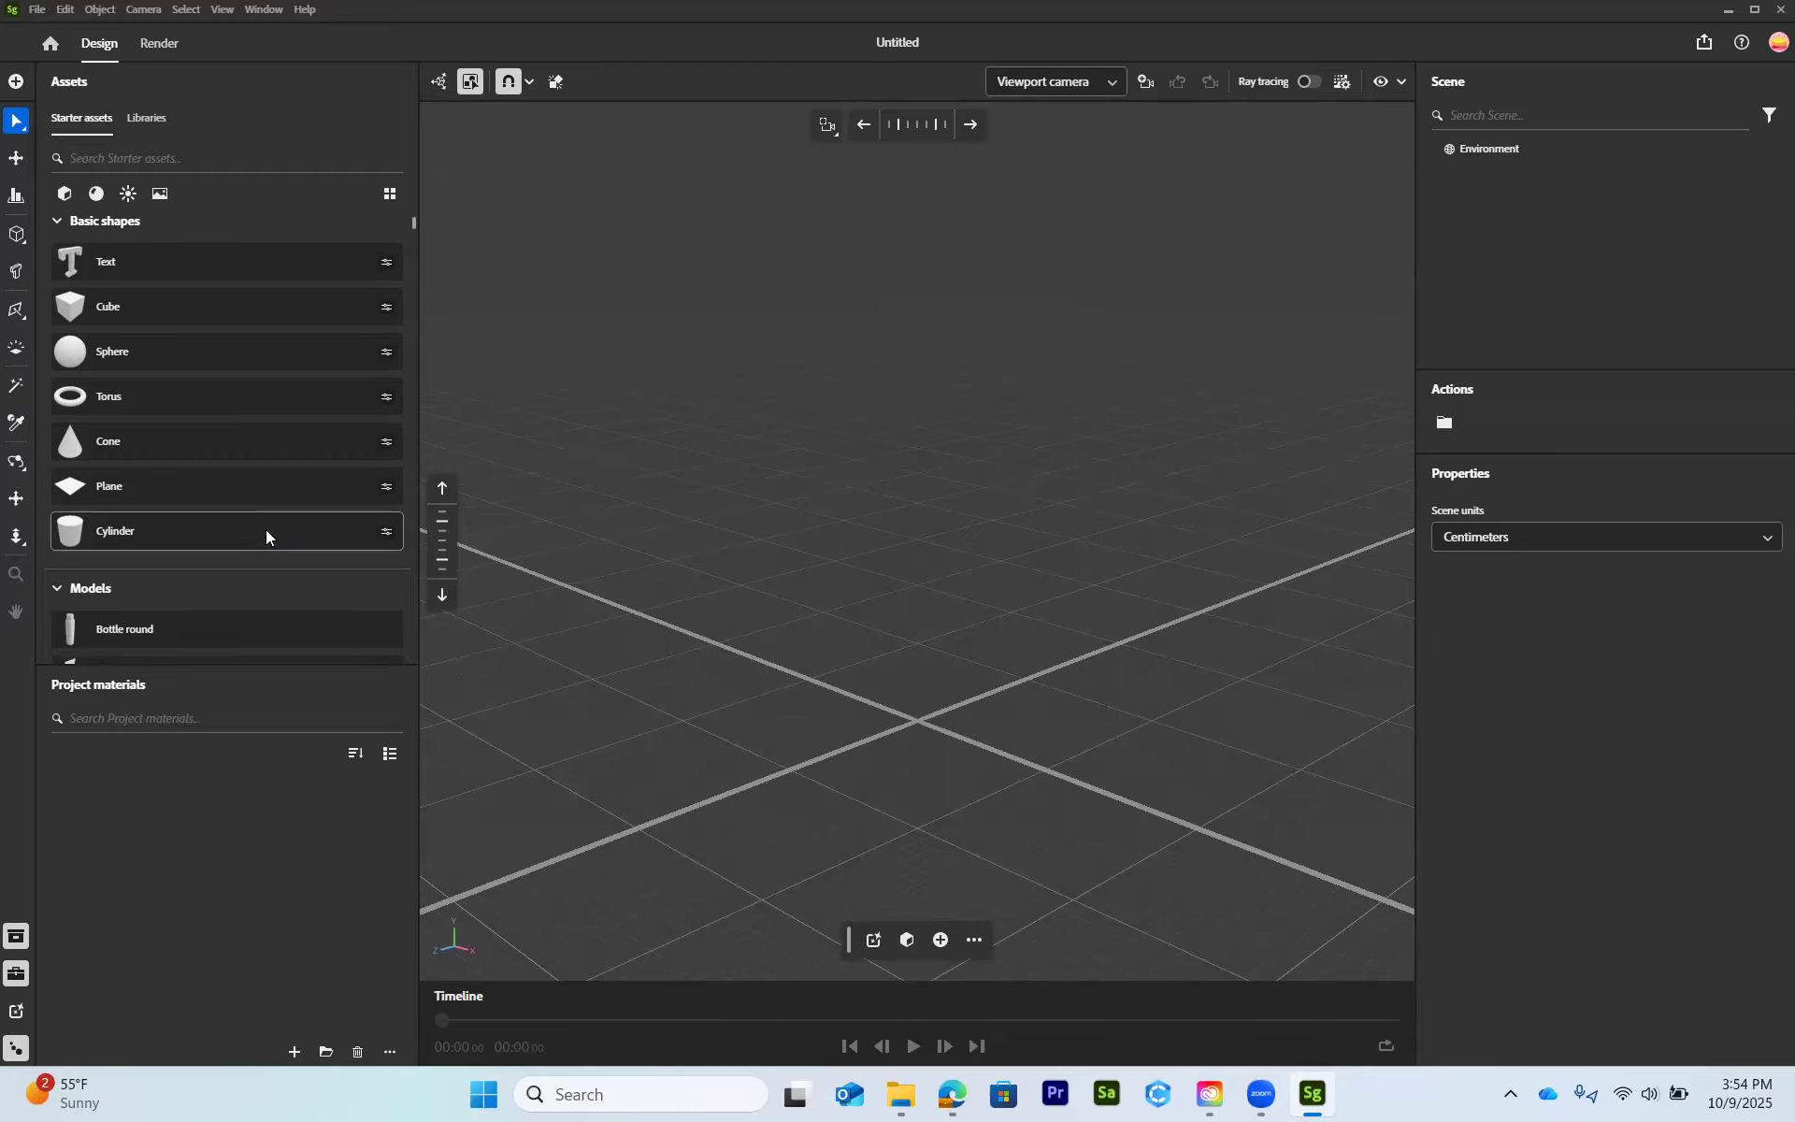
{"action": "scroll", "coordinate": [266, 535], "scroll_direction": "down", "scroll_amount": 10}
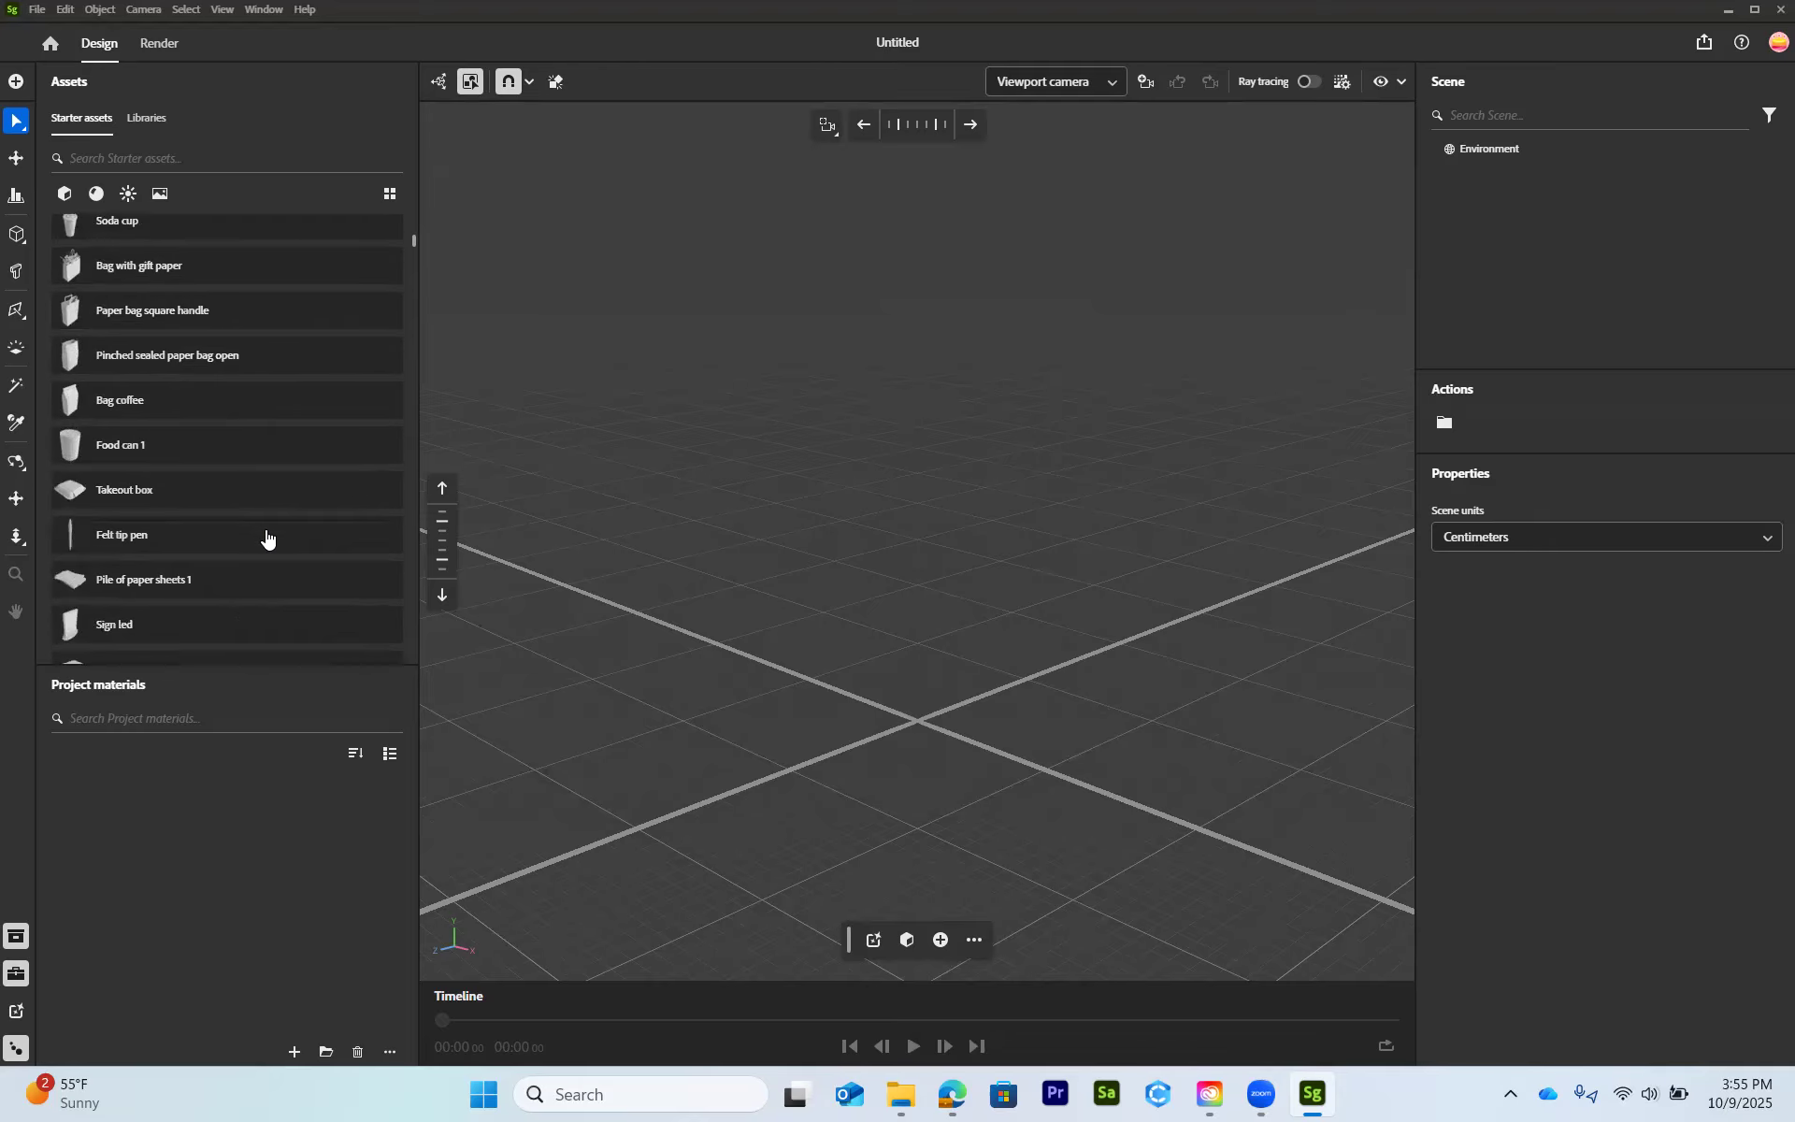
{"action": "scroll", "coordinate": [163, 387], "scroll_direction": "down", "scroll_amount": 5}
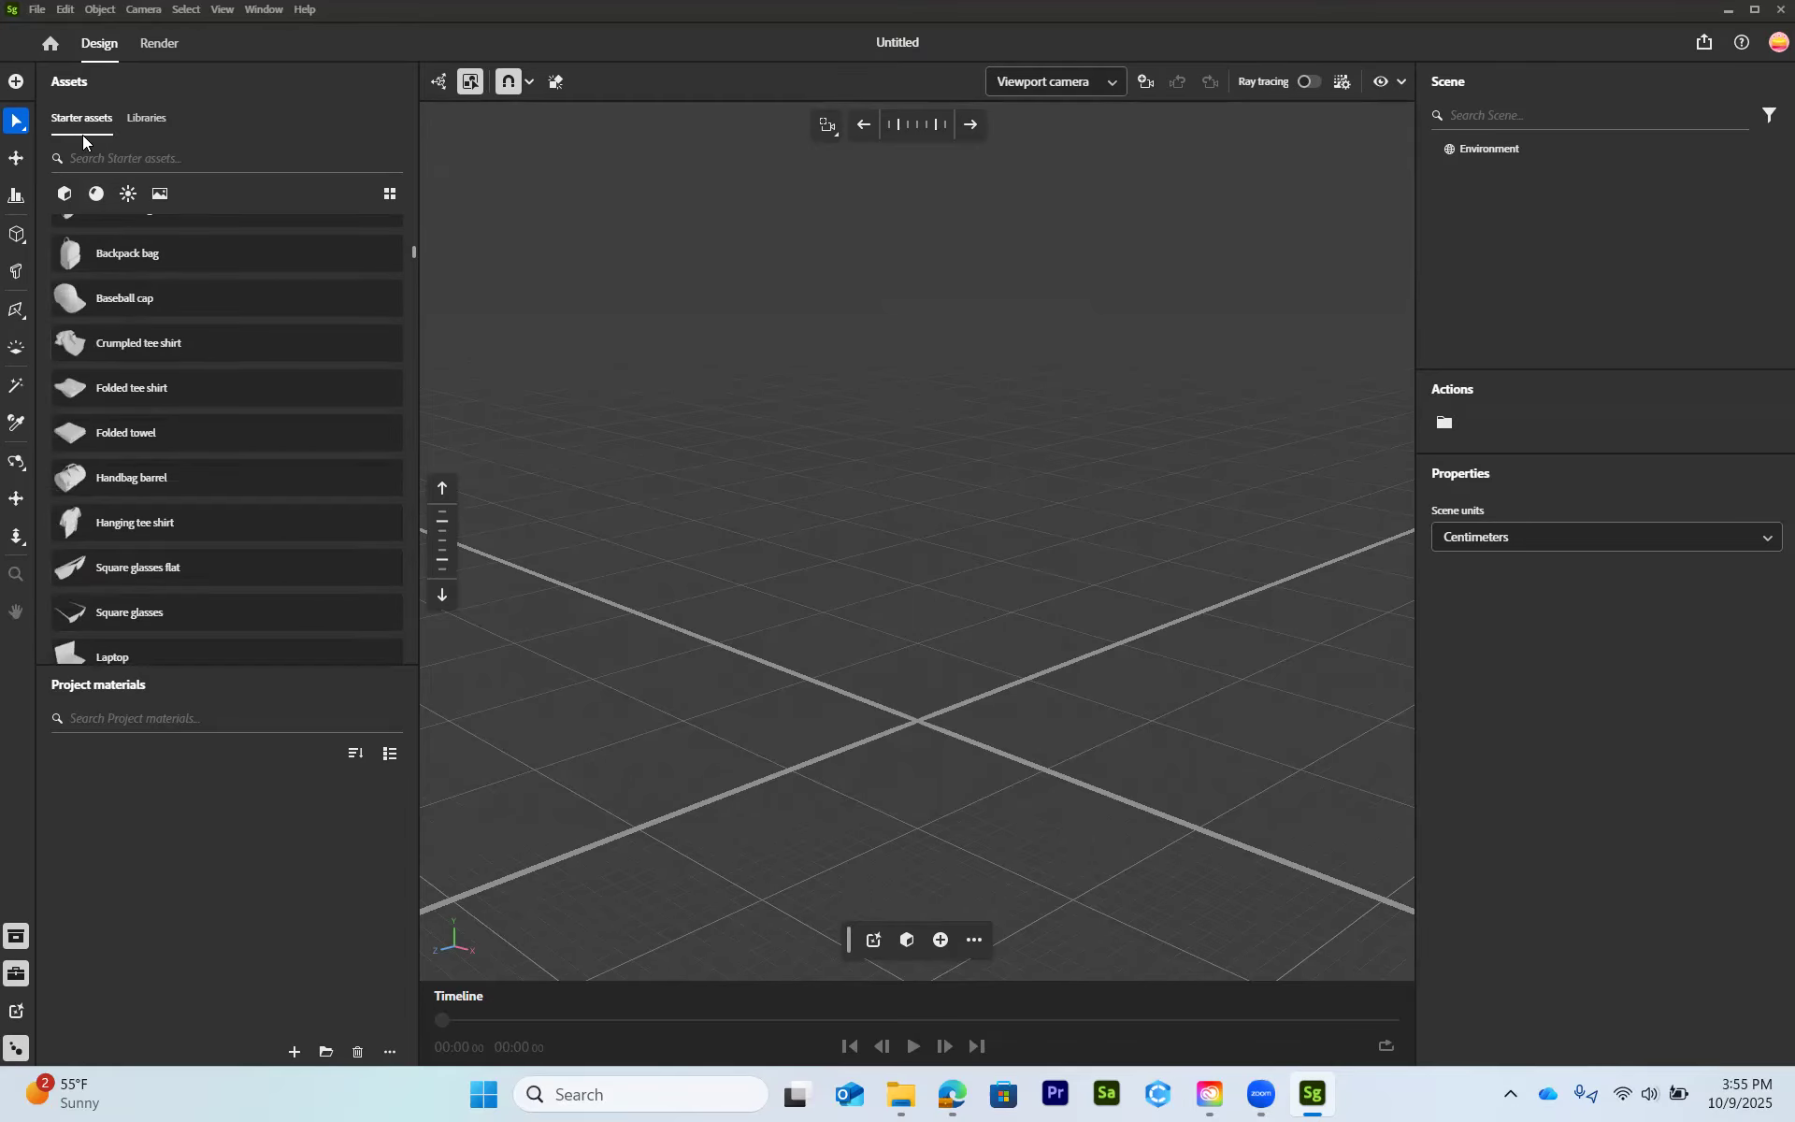
{"action": "scroll", "coordinate": [206, 591], "scroll_direction": "down", "scroll_amount": 3}
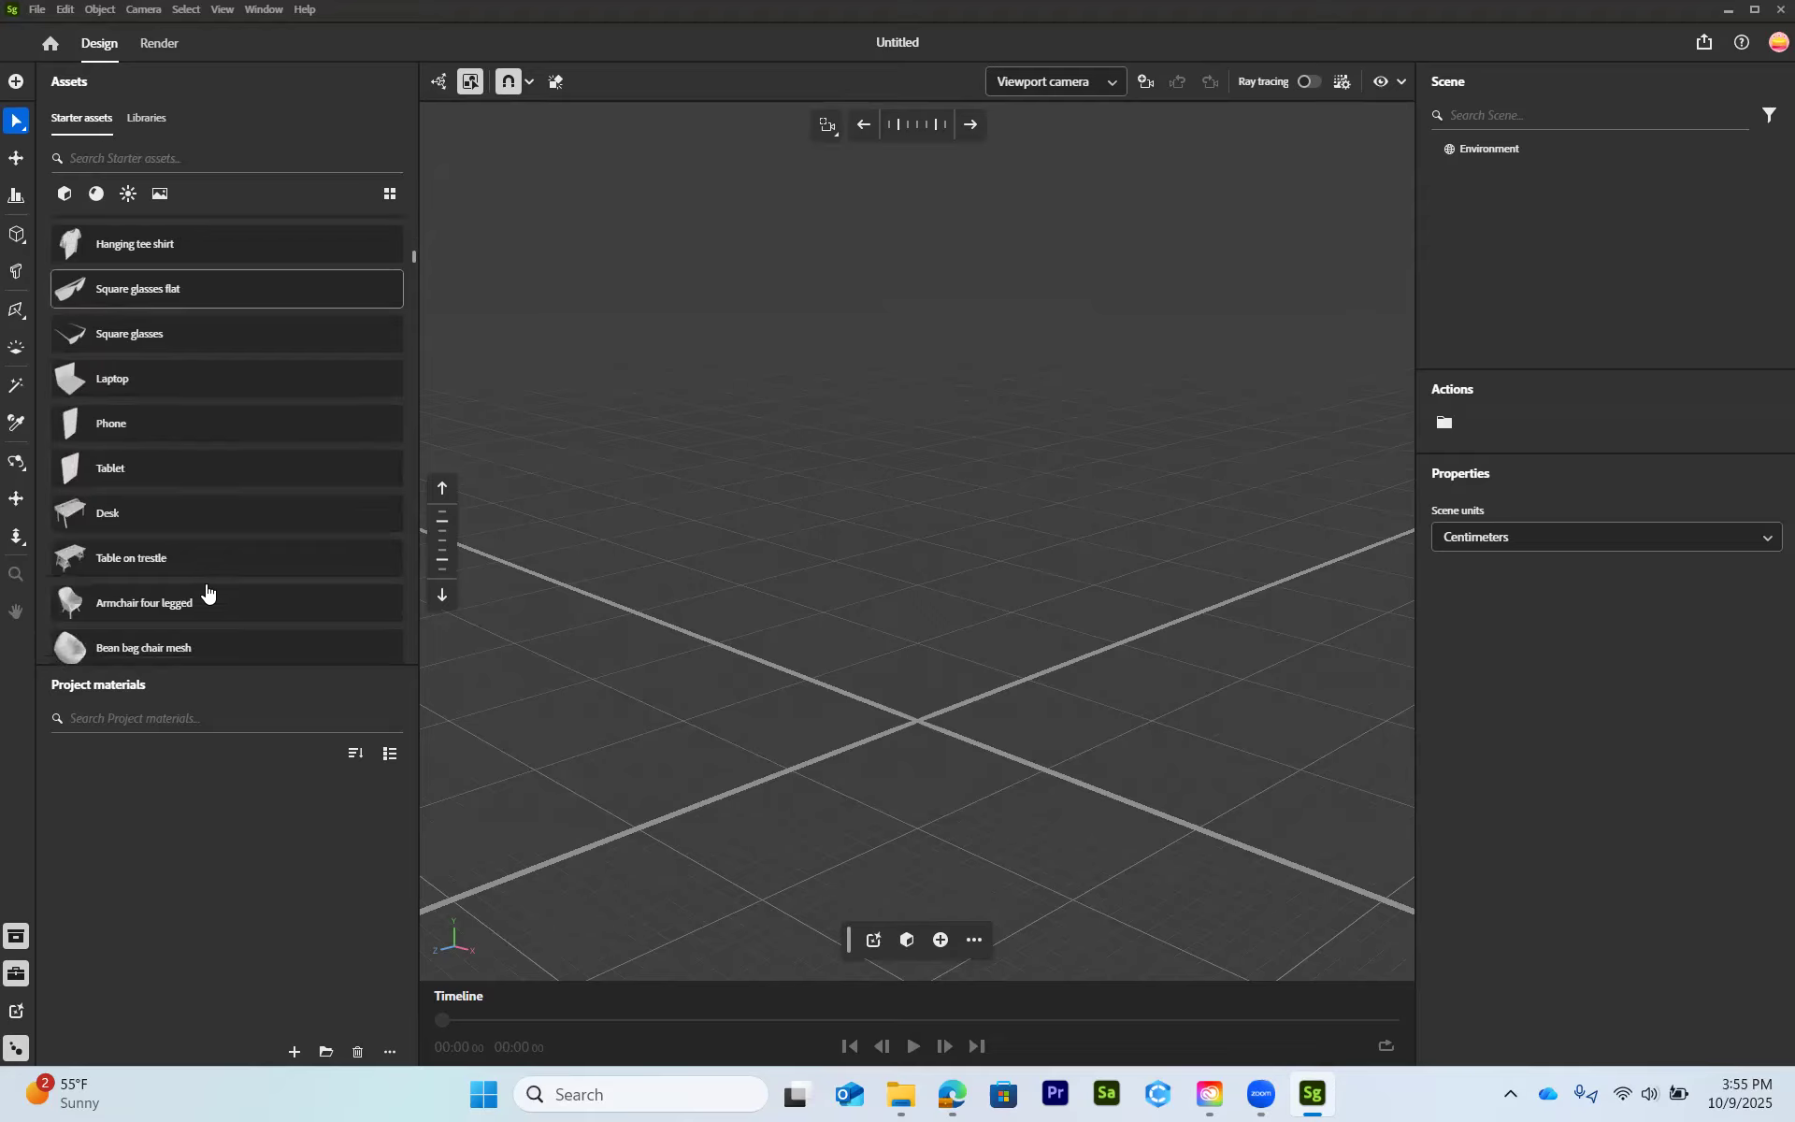
{"action": "scroll", "coordinate": [203, 584], "scroll_direction": "down", "scroll_amount": 10}
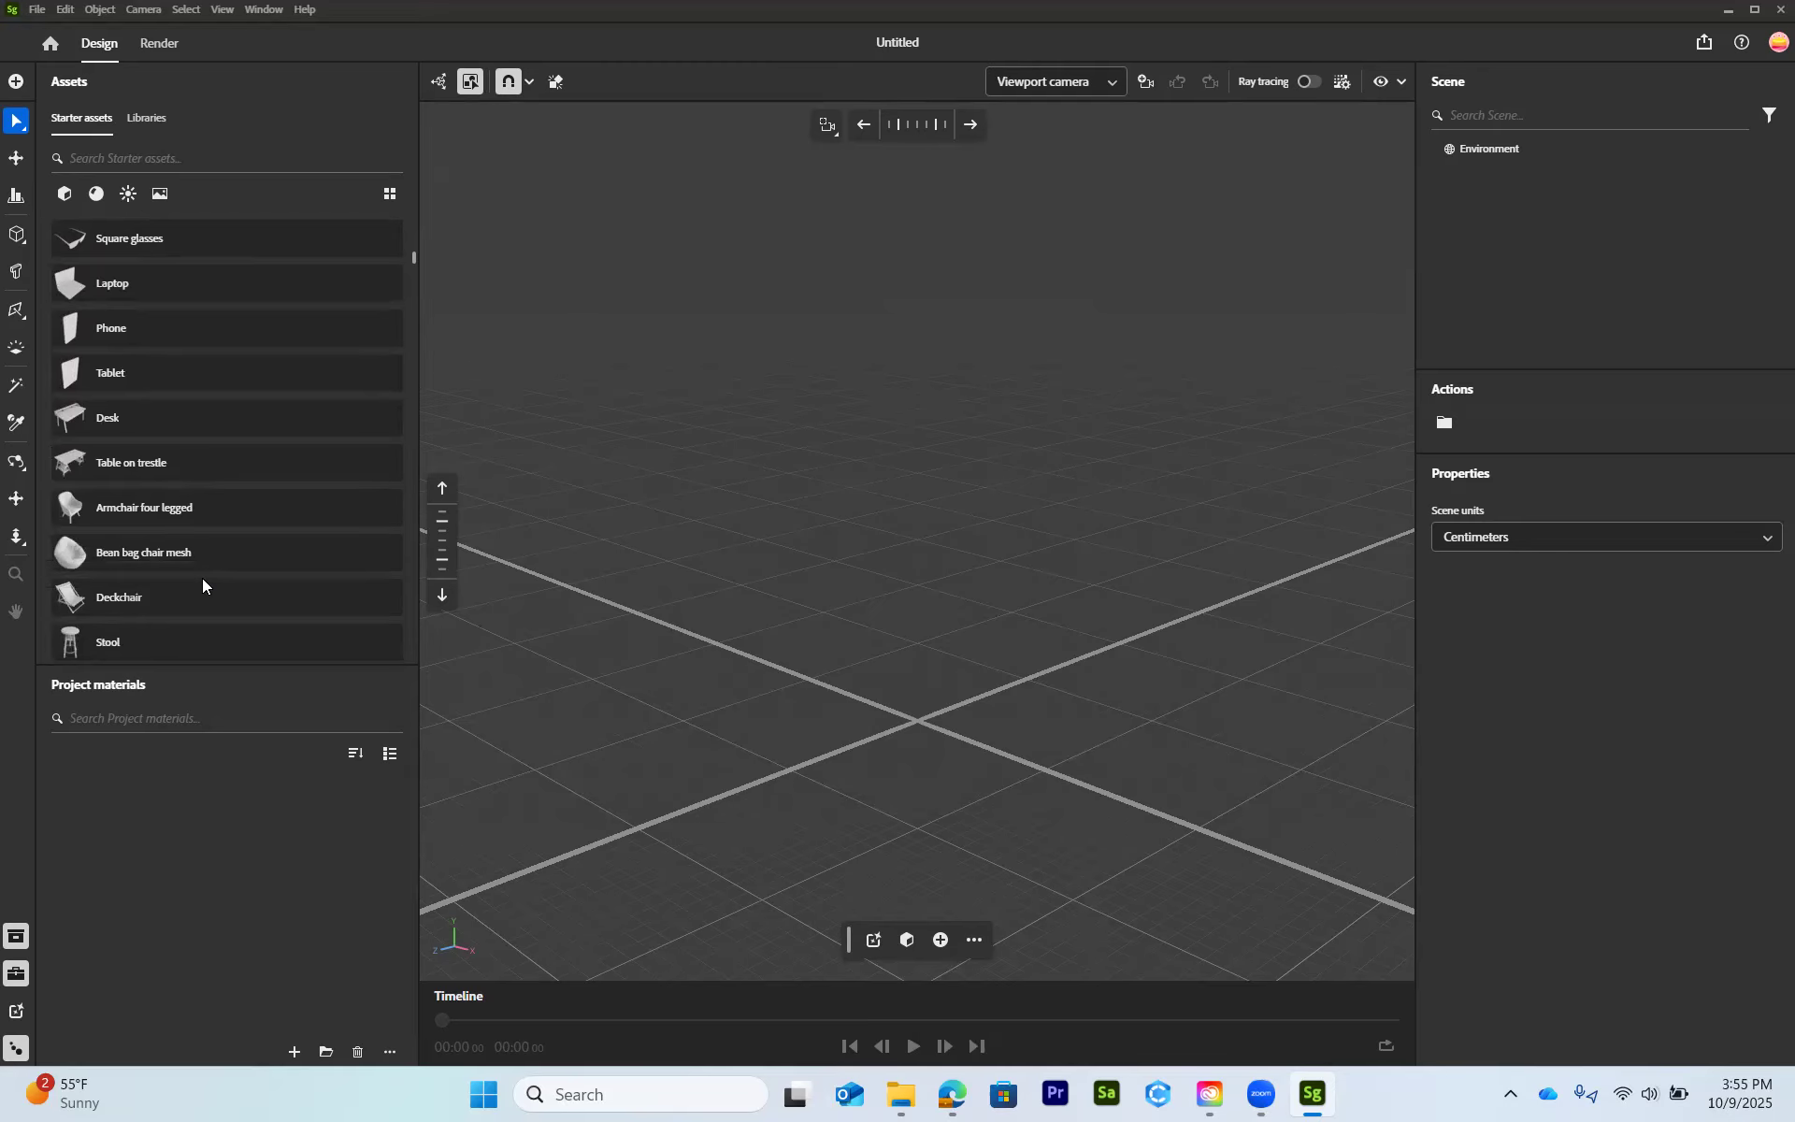
{"action": "scroll", "coordinate": [203, 586], "scroll_direction": "down", "scroll_amount": 4}
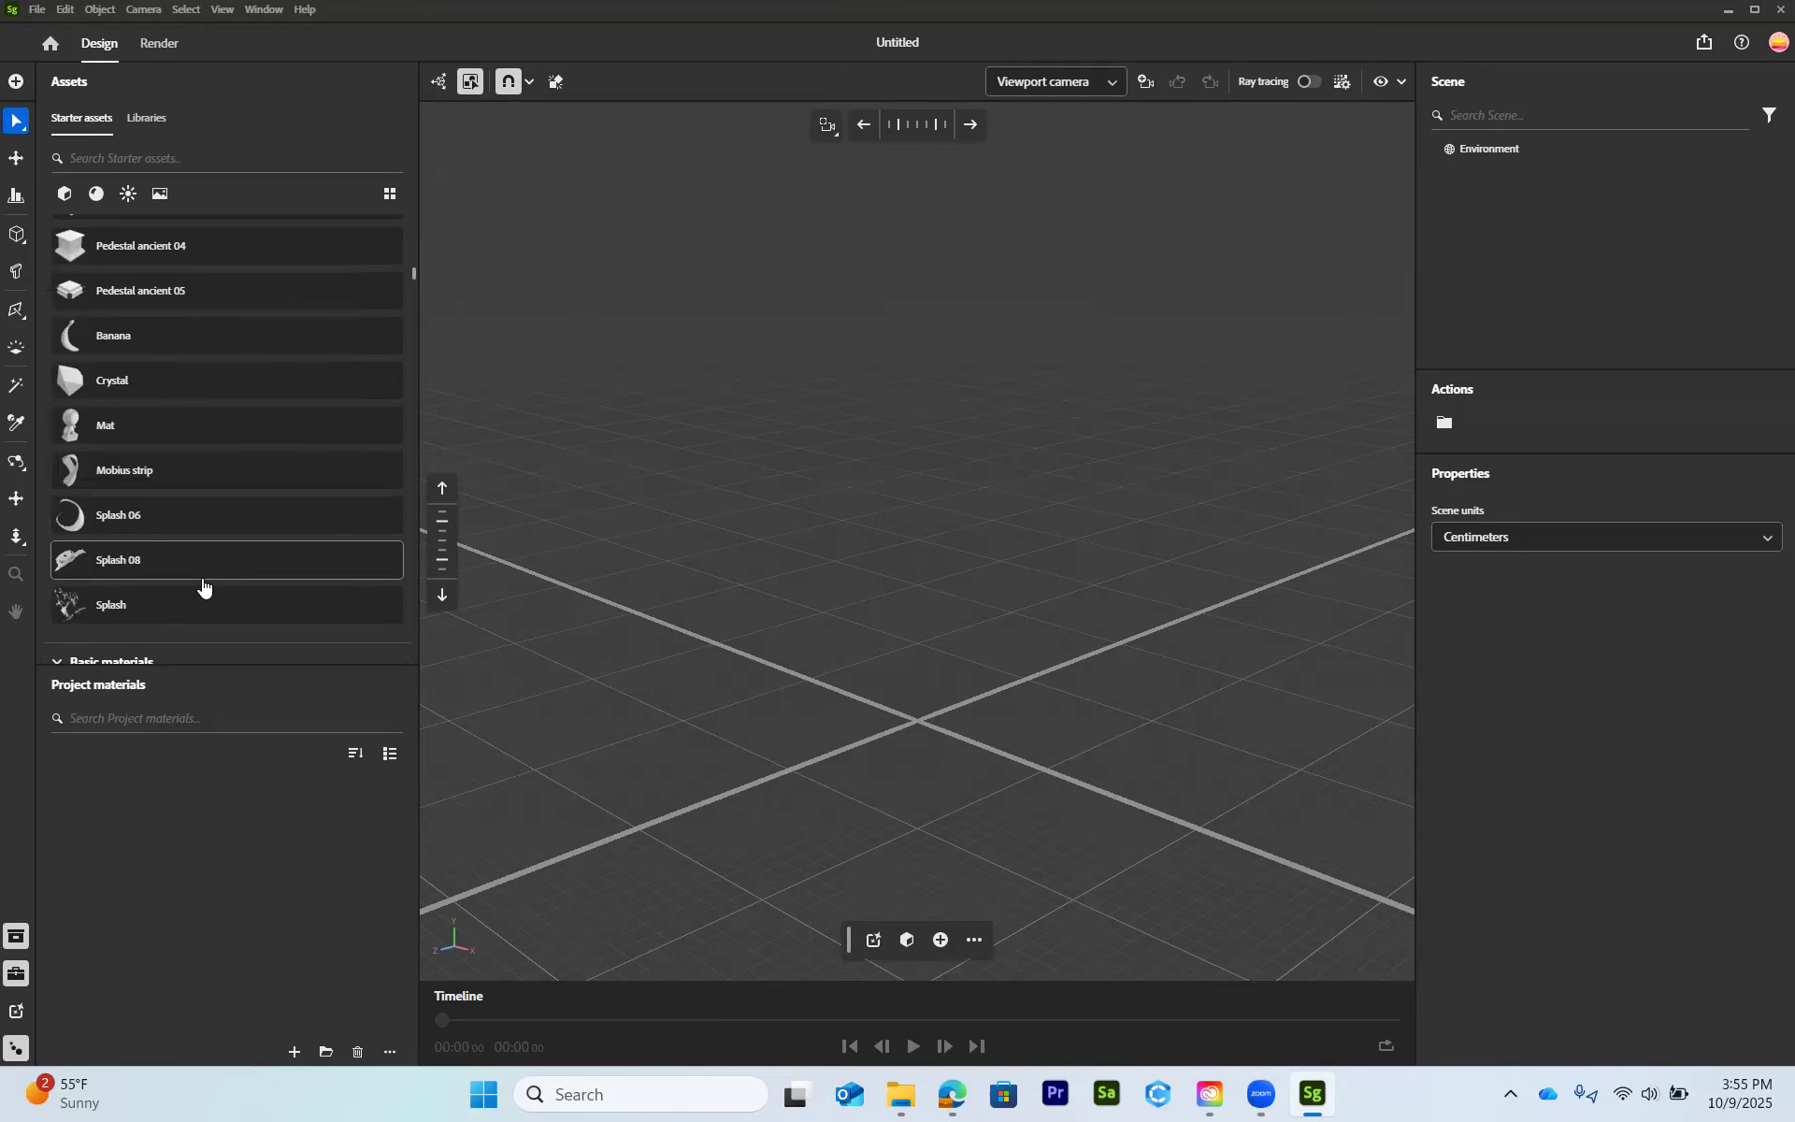
{"action": "mouse_move", "coordinate": [92, 433]}
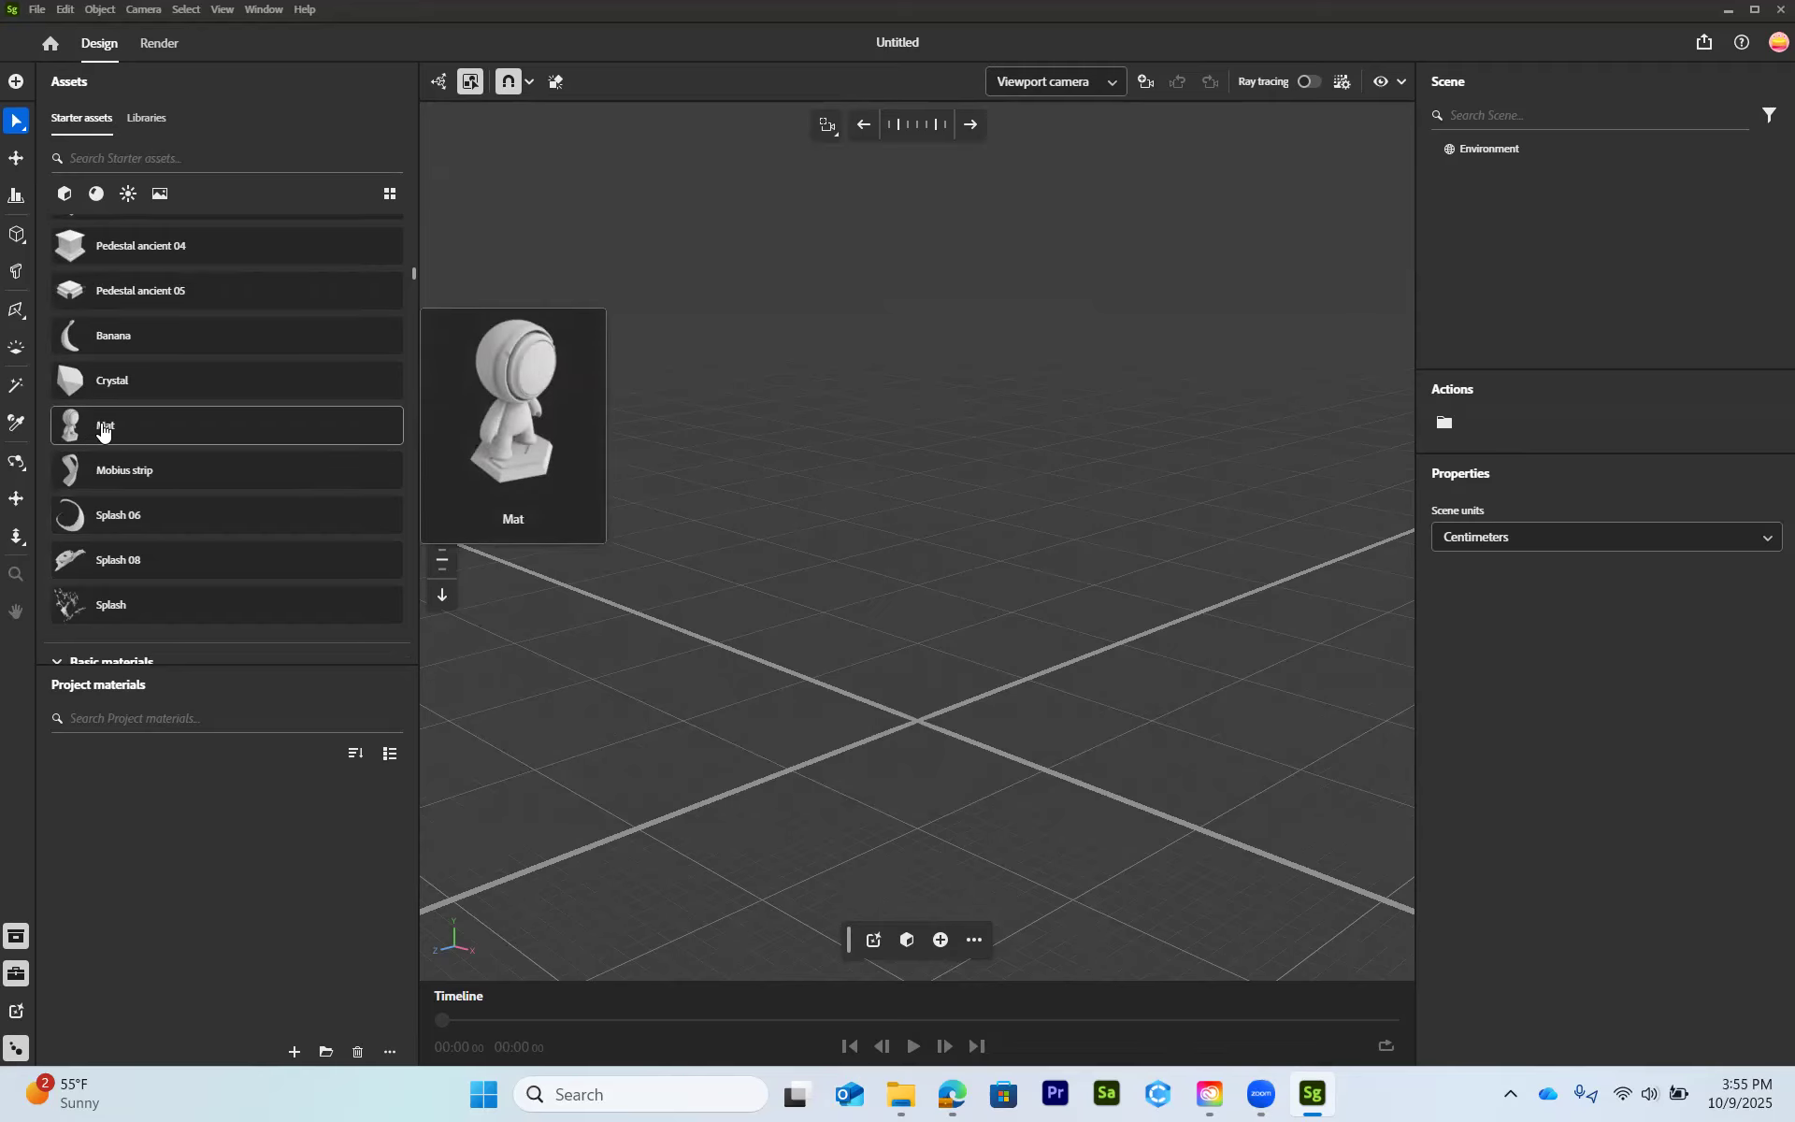
{"action": "left_click", "coordinate": [103, 428]}
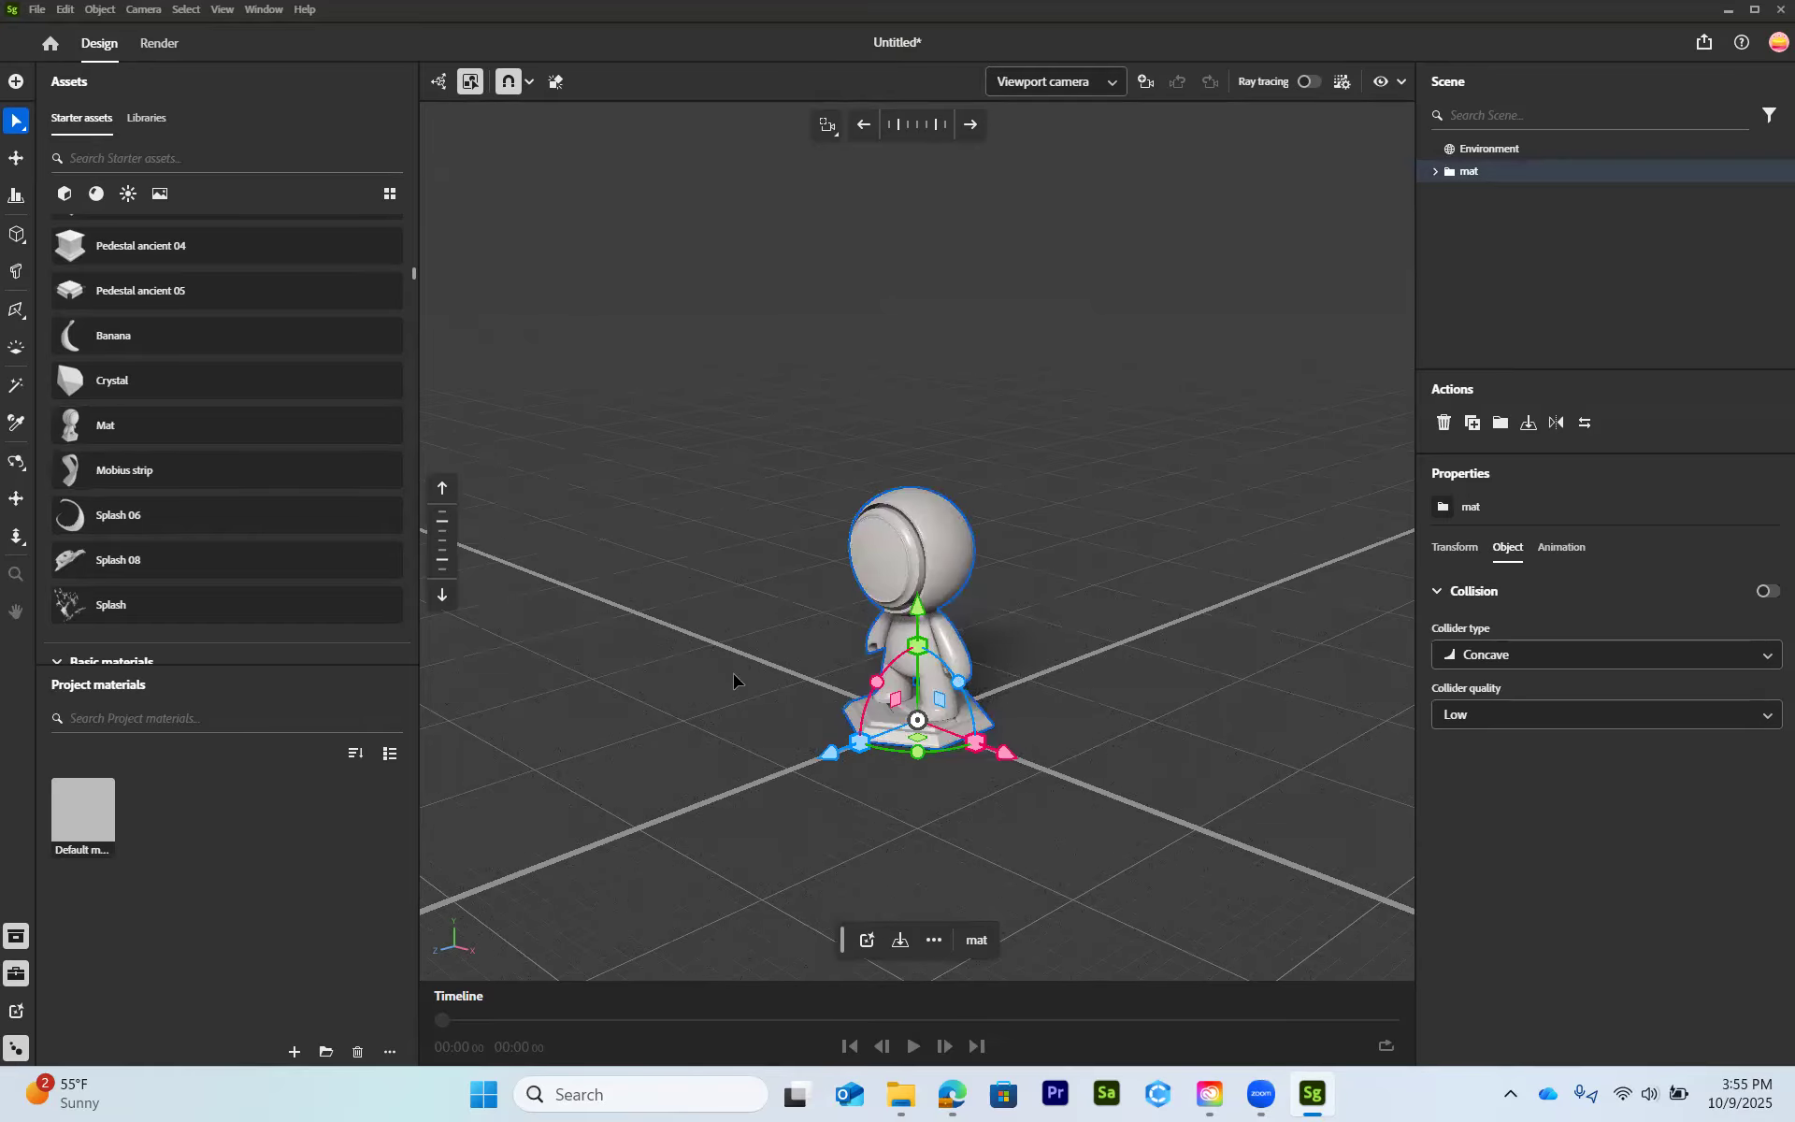
- Try placing the Mat model freely behind the grid origin, and replace it with one added at the origin
{"action": "key", "text": "Delete"}
{"action": "left_click_drag", "start_coordinate": [92, 428], "coordinate": [793, 583]}
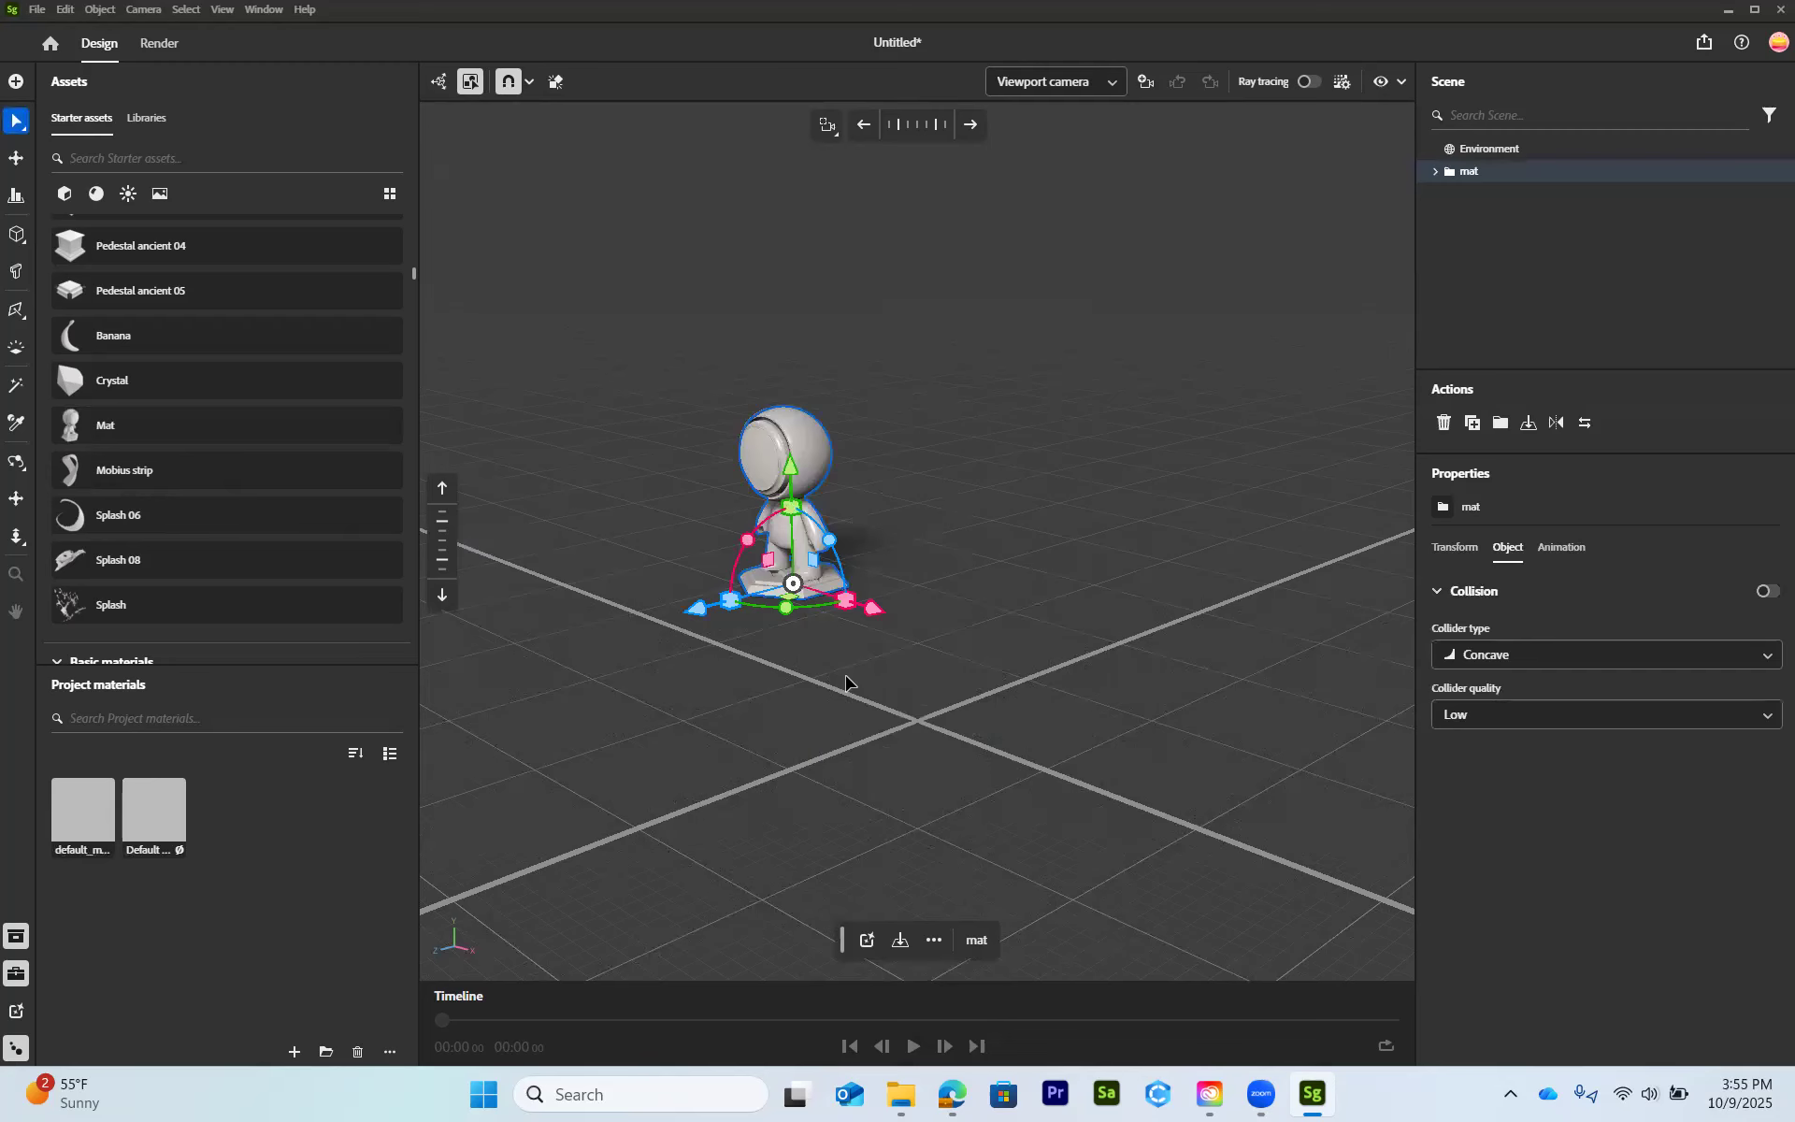
{"action": "key", "text": "Delete"}
{"action": "left_click", "coordinate": [123, 426]}
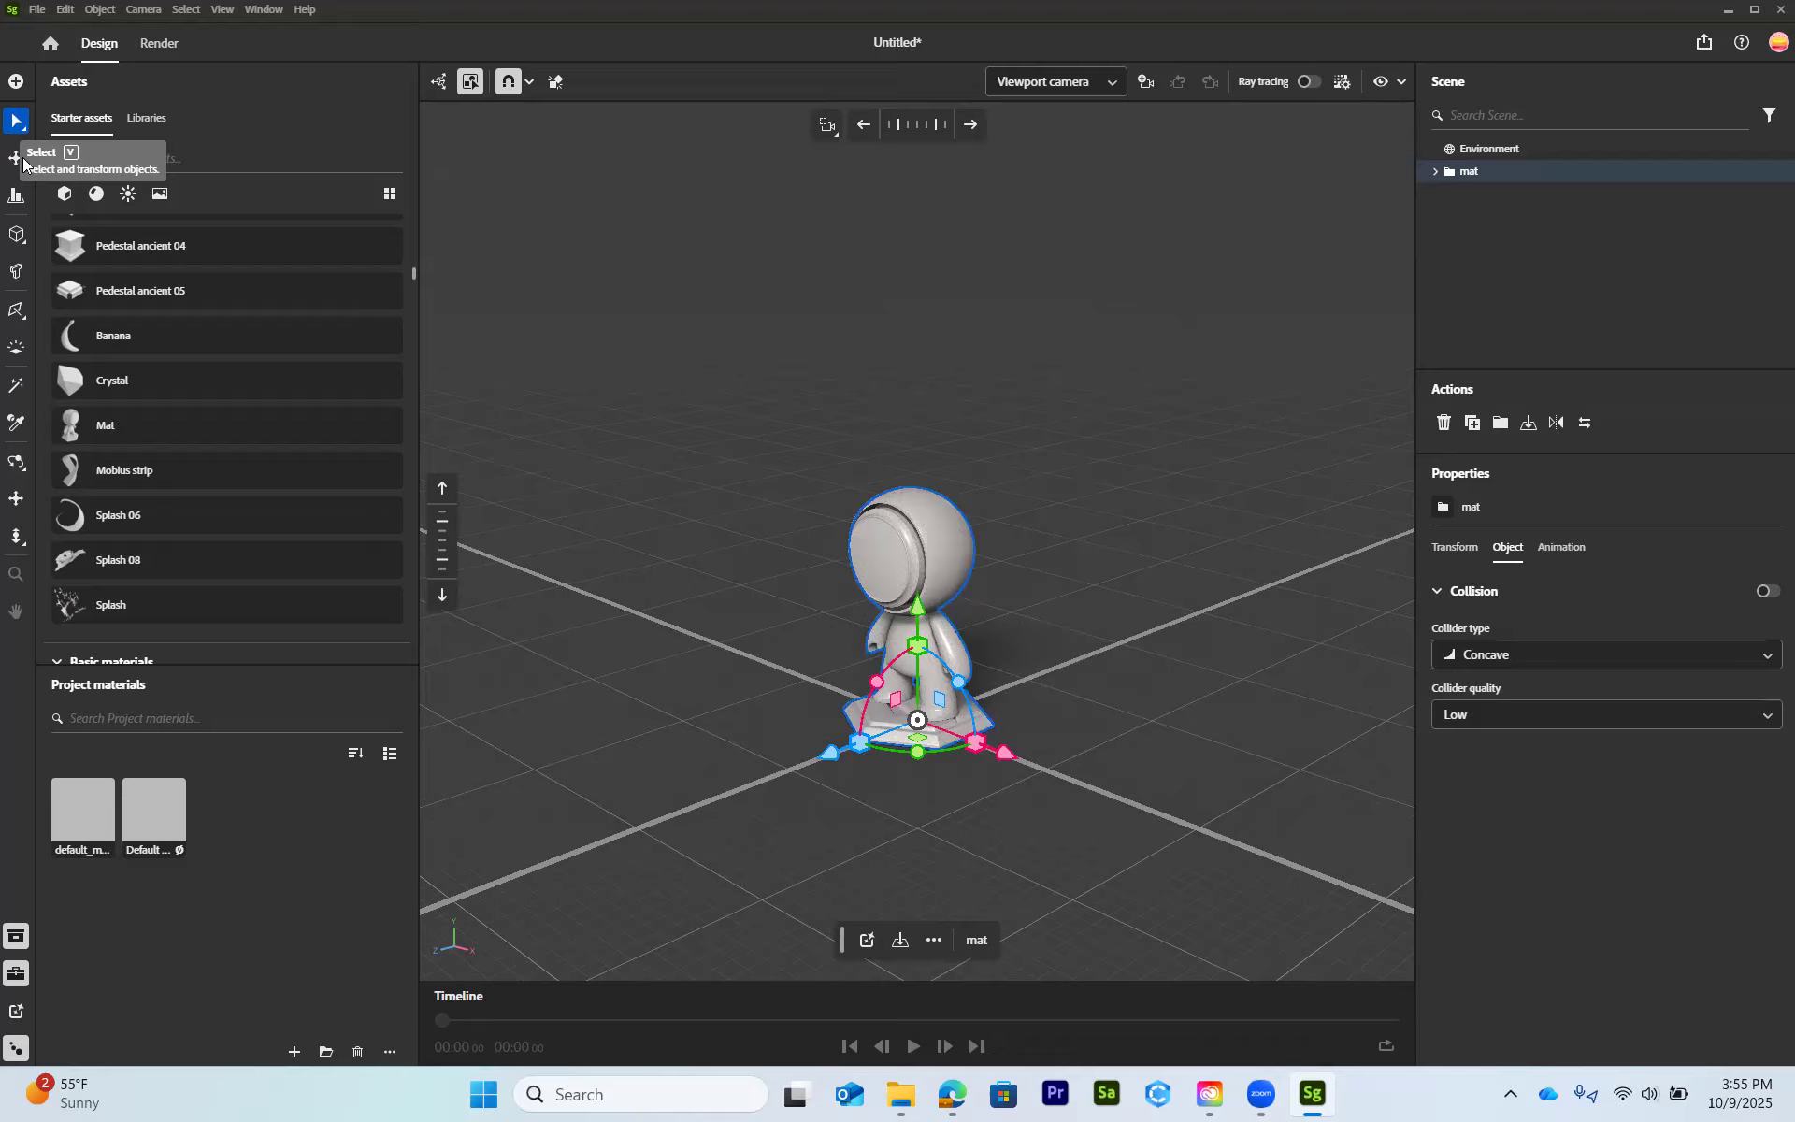
- Orbit the camera toward the front of the Mat figure and pan it with the Orbit and Pan tools
{"action": "left_click", "coordinate": [15, 465]}
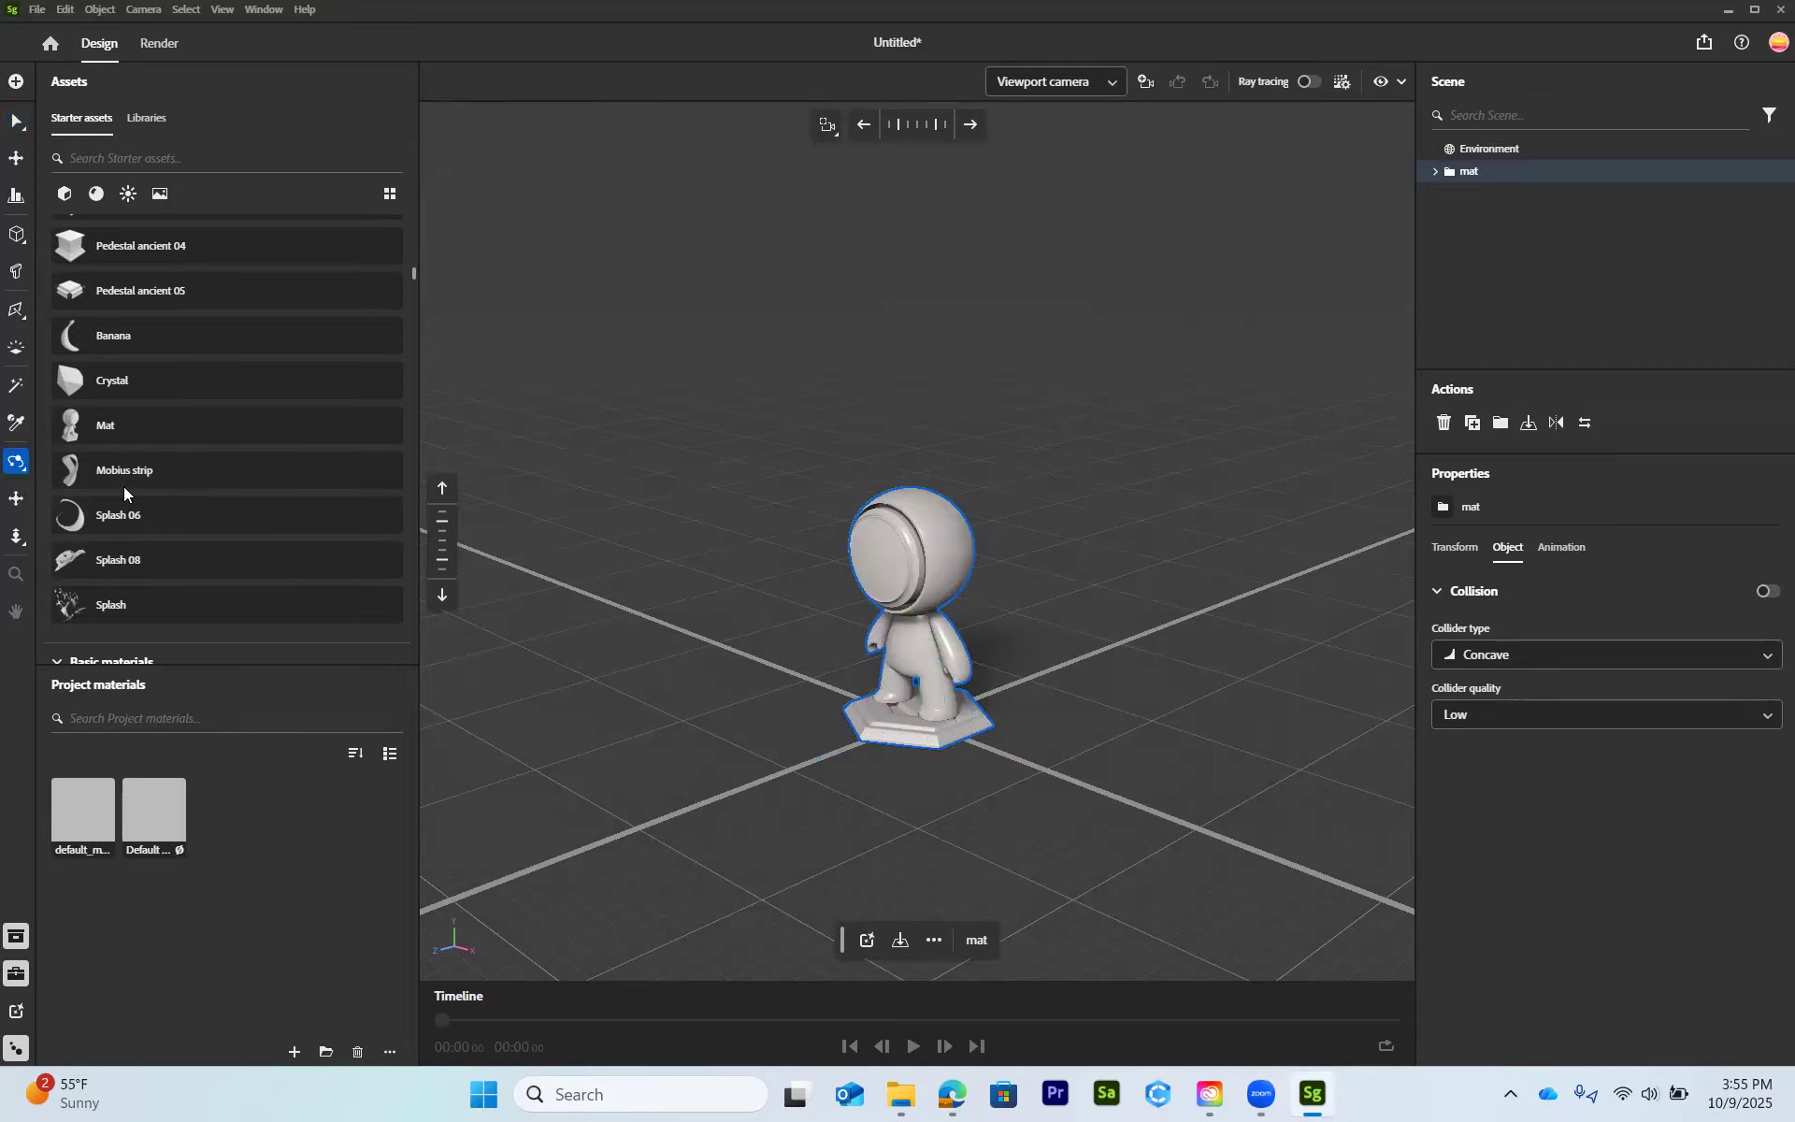
{"action": "left_click_drag", "start_coordinate": [824, 623], "coordinate": [495, 565]}
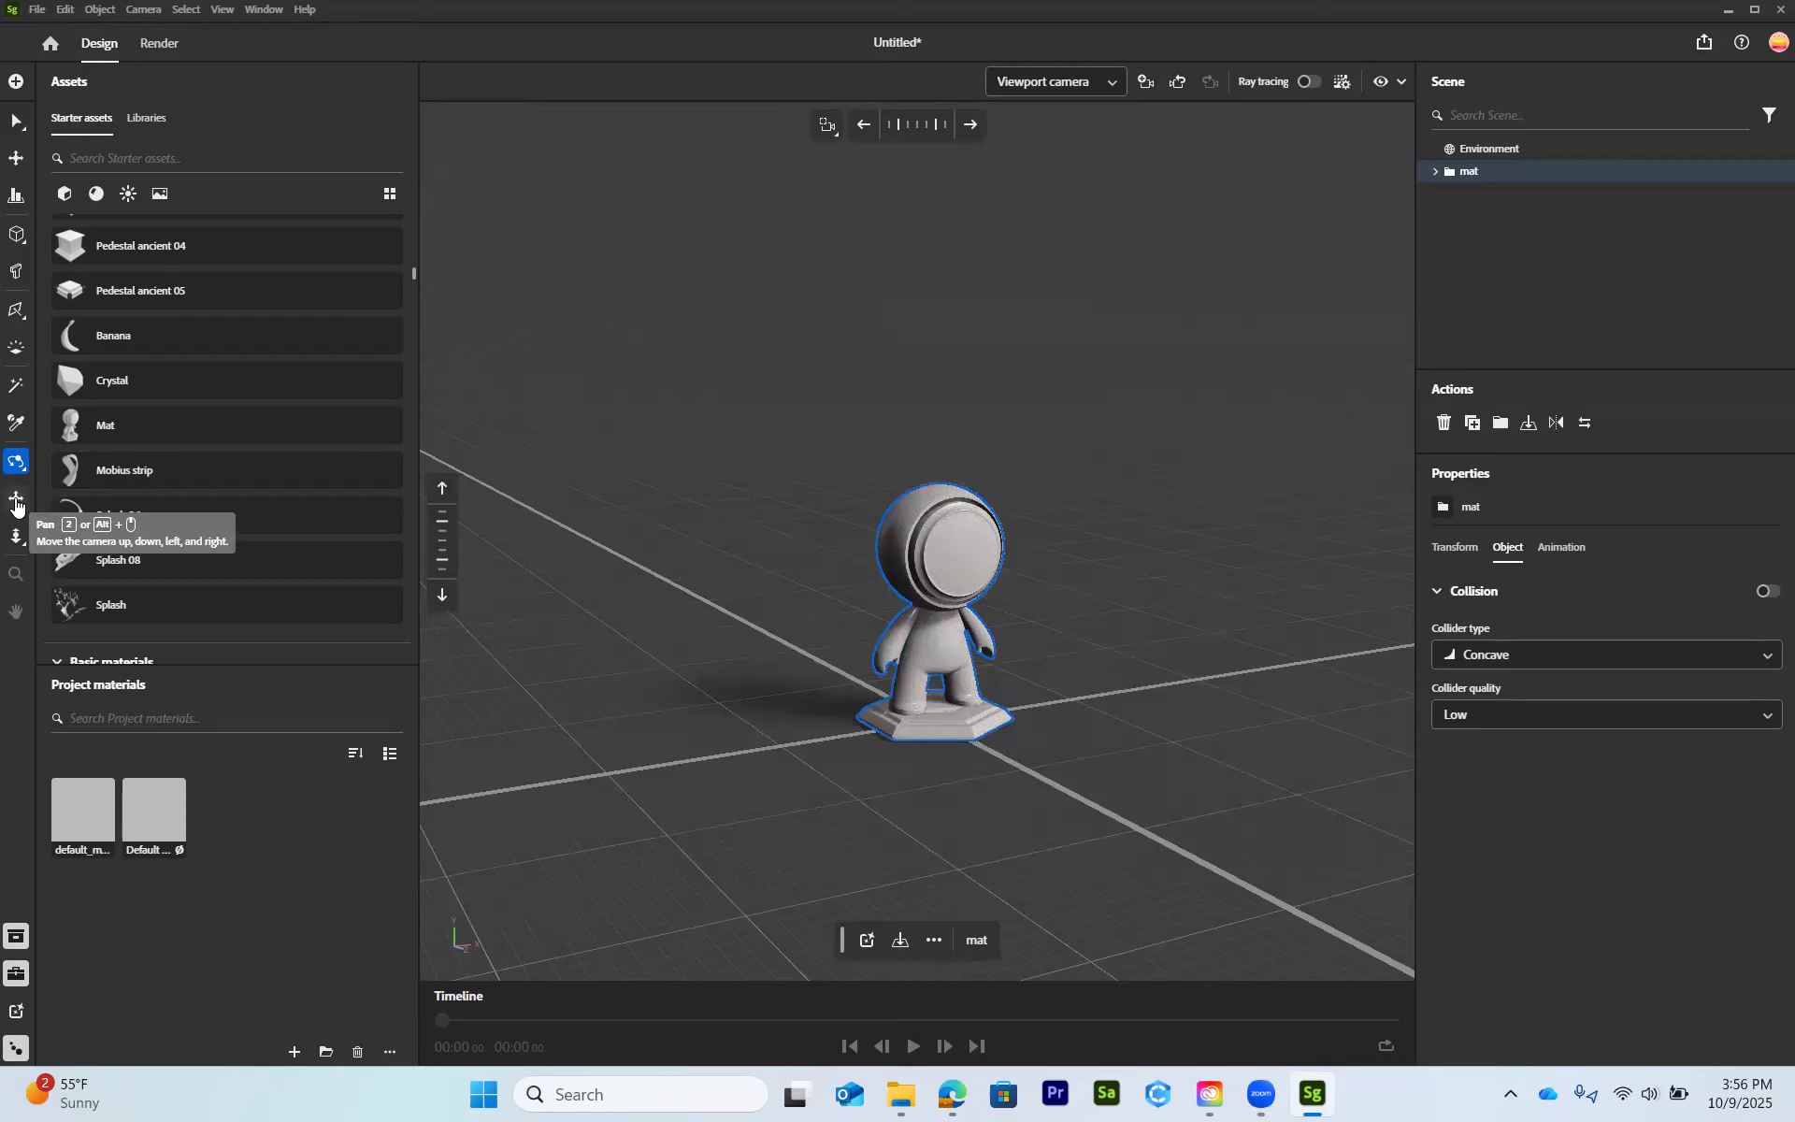
{"action": "left_click", "coordinate": [16, 503]}
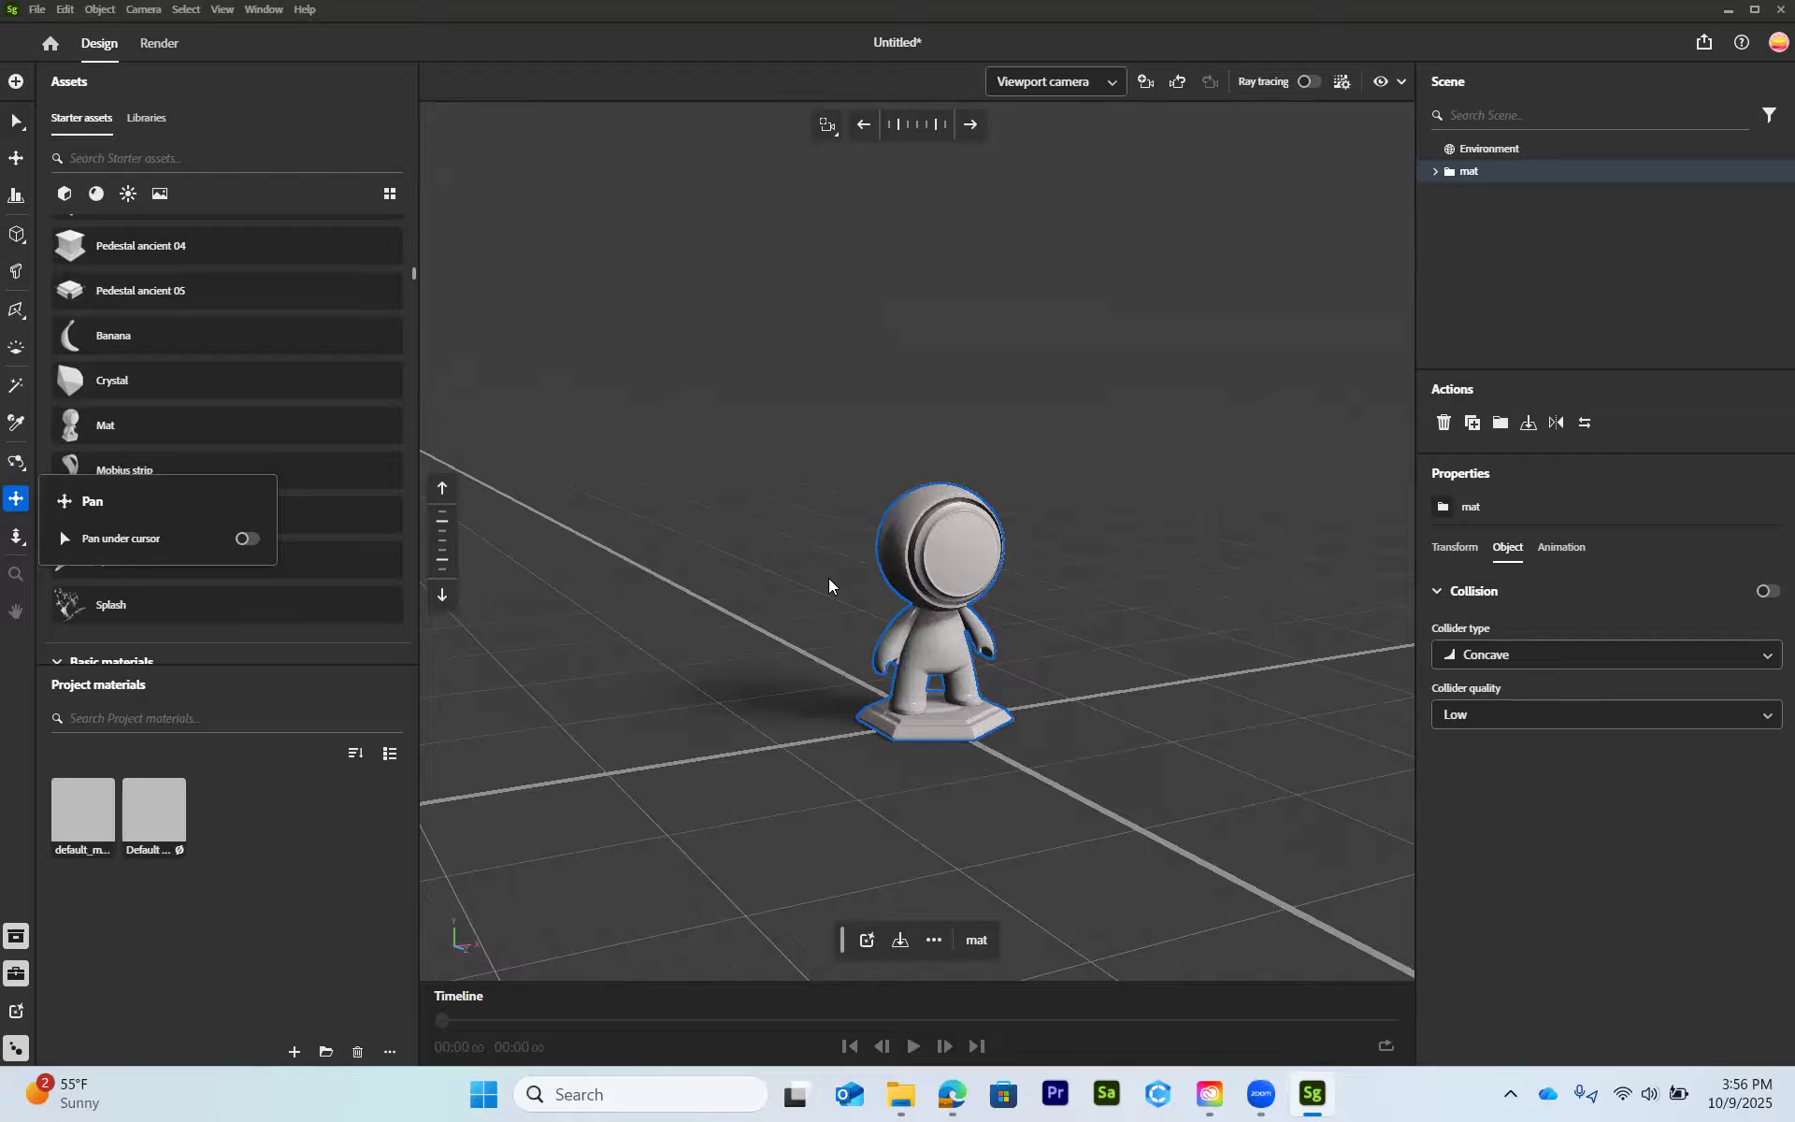
{"action": "left_click_drag", "start_coordinate": [759, 561], "coordinate": [581, 571]}
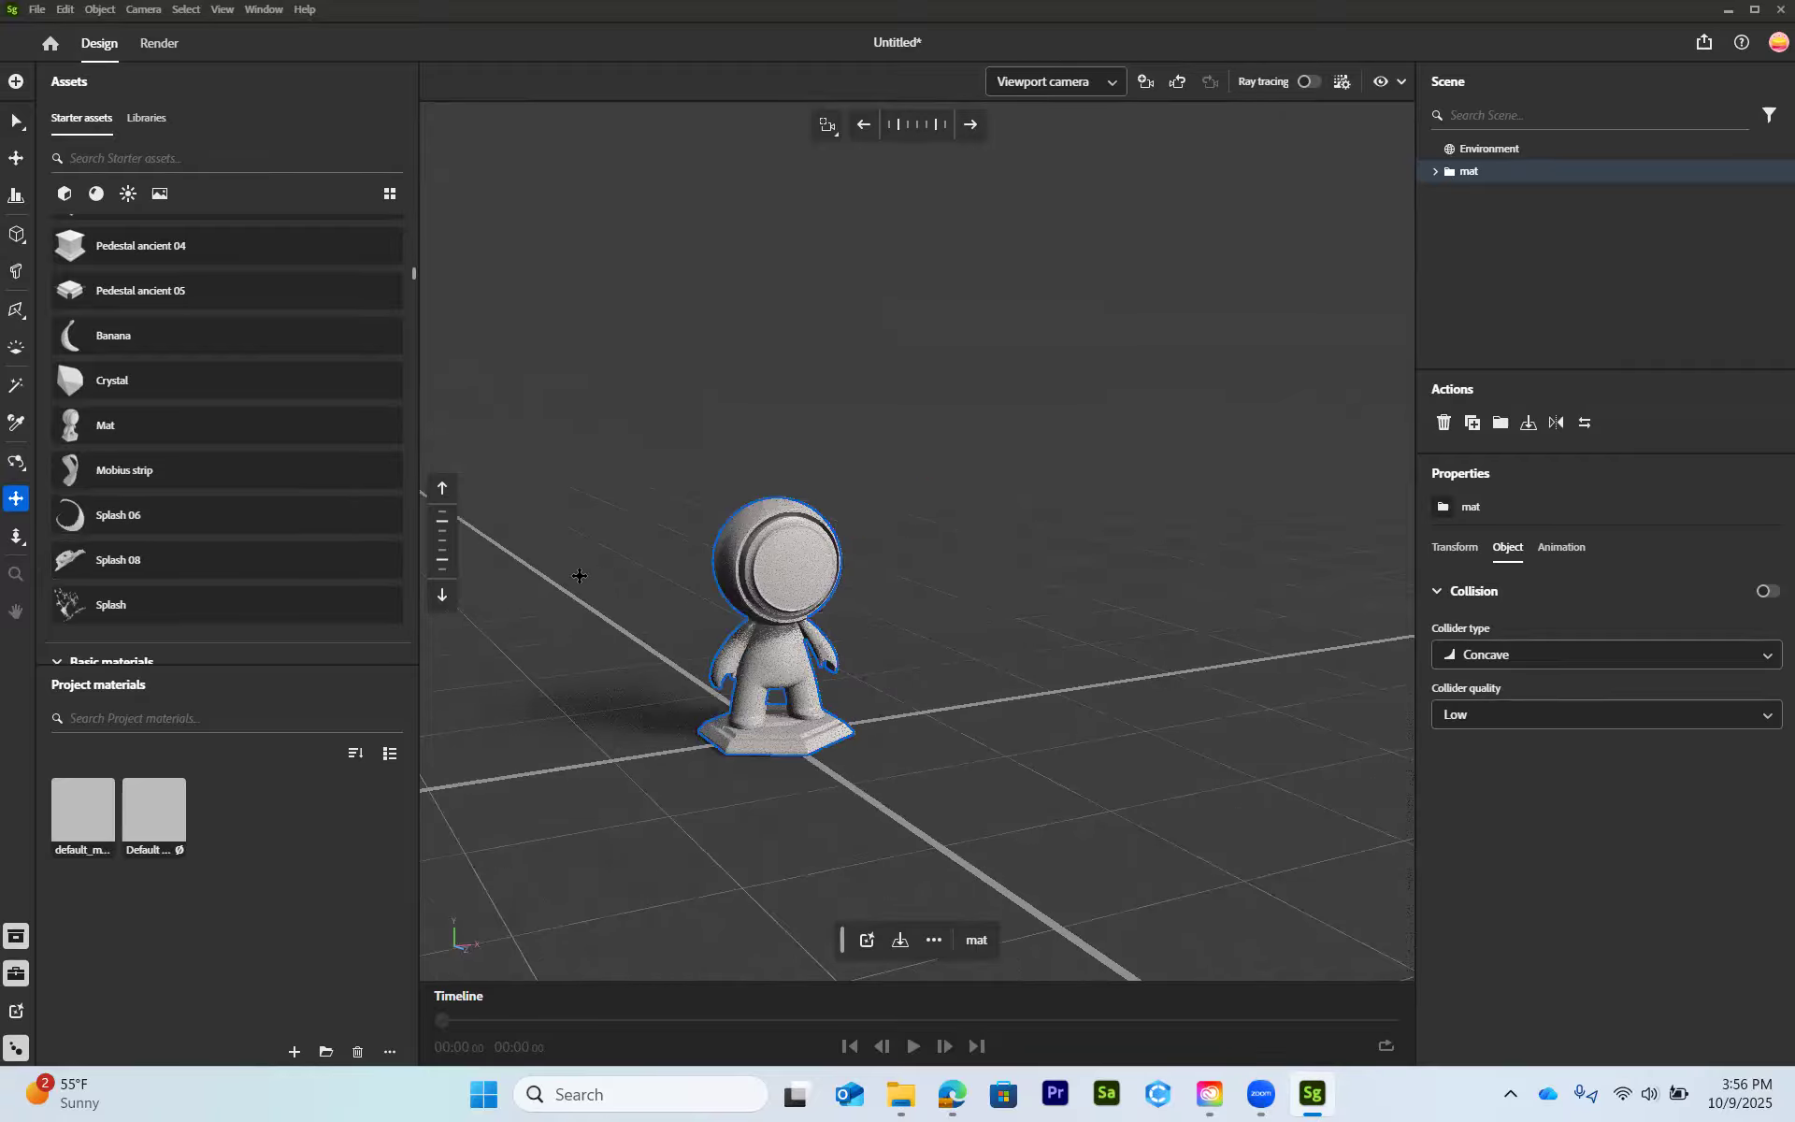
{"action": "left_click_drag", "start_coordinate": [856, 494], "coordinate": [594, 505]}
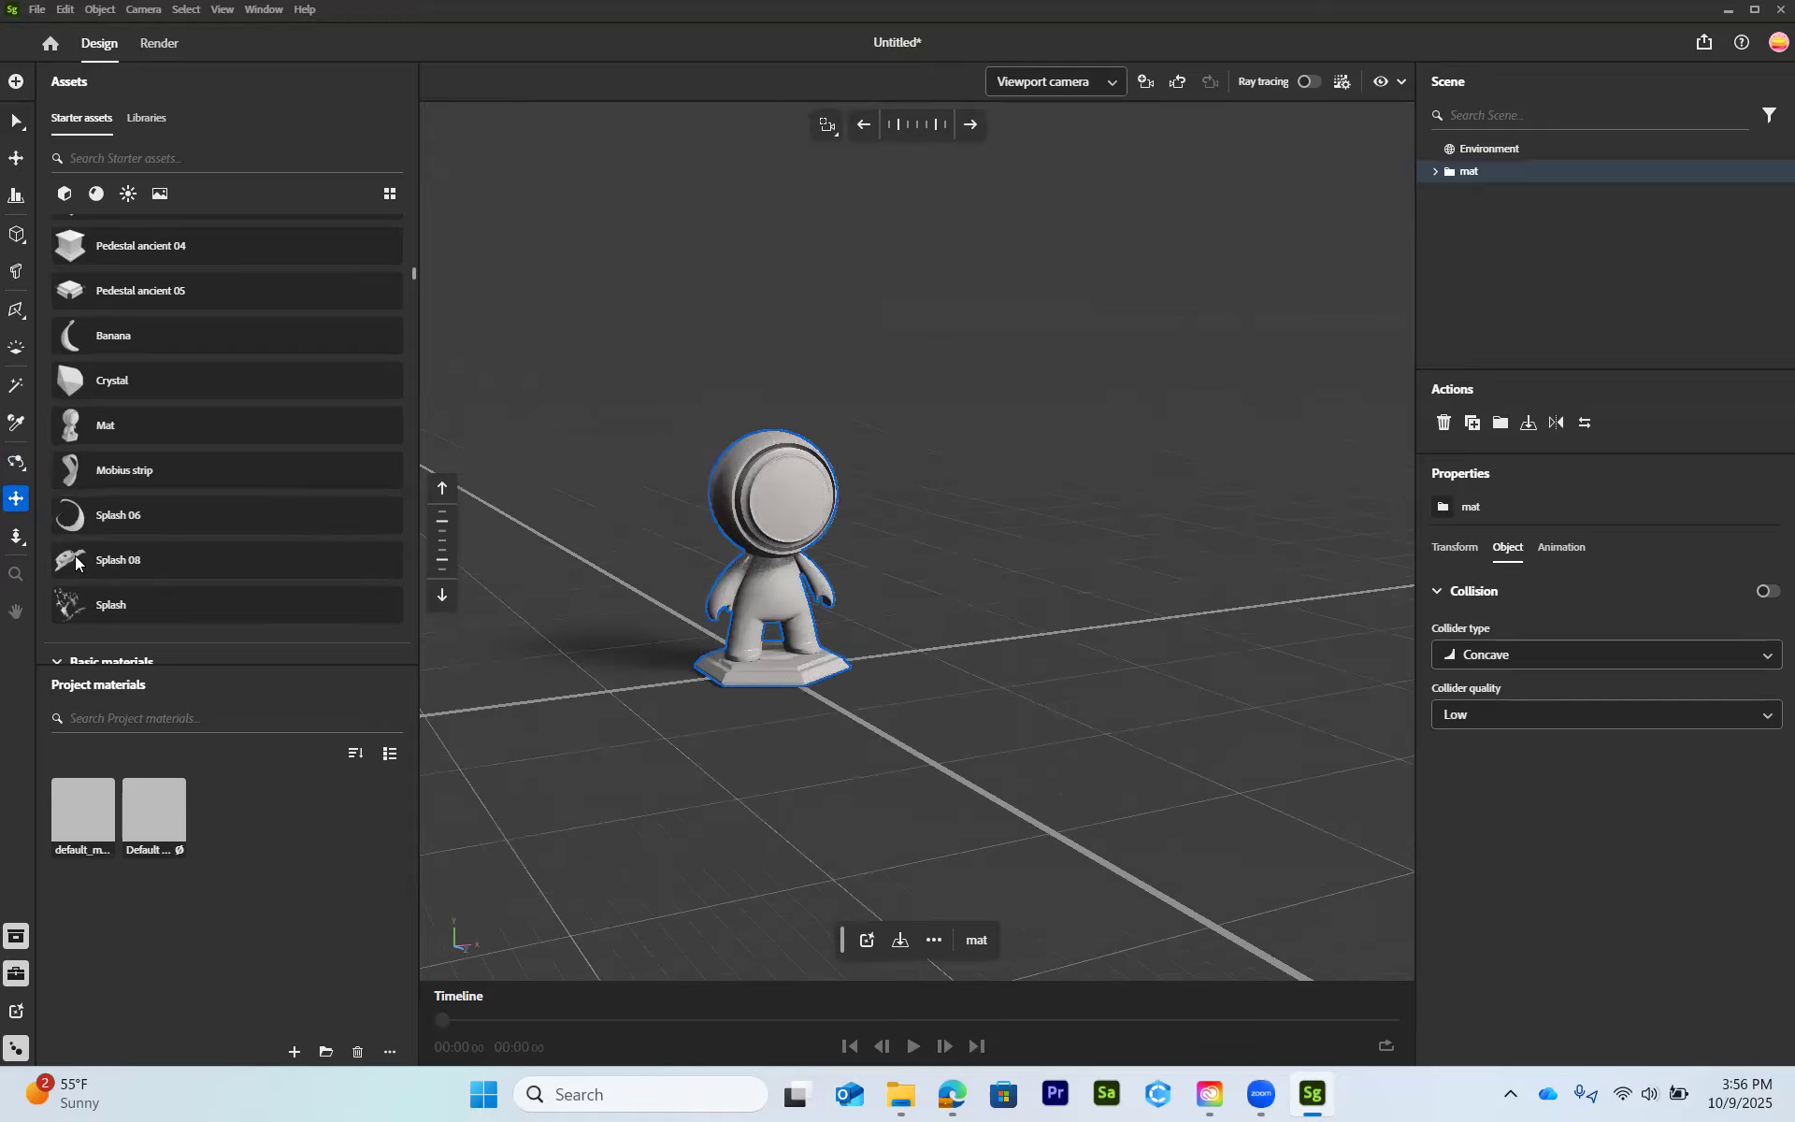
- Dolly the camera close to the Mat figure and back out, and return to the Select tool
{"action": "left_click", "coordinate": [17, 540]}
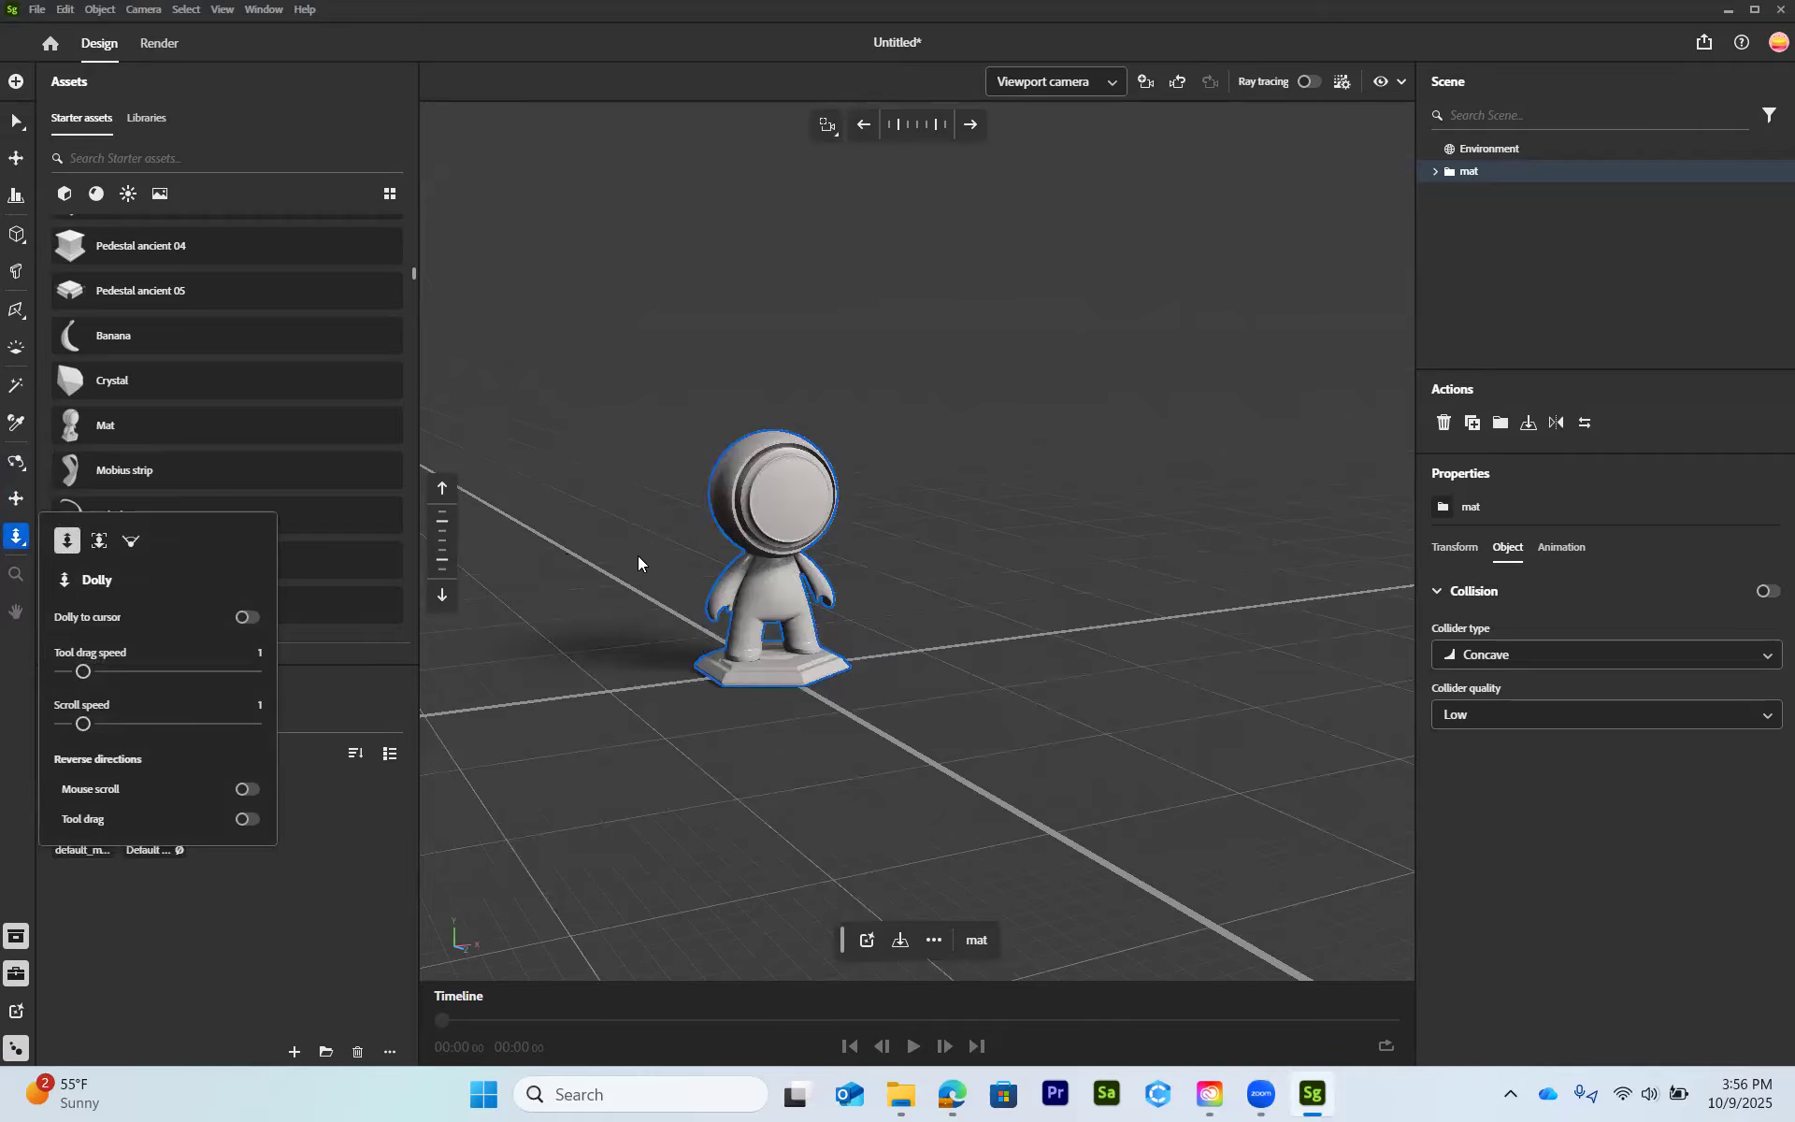
{"action": "left_click", "coordinate": [17, 538]}
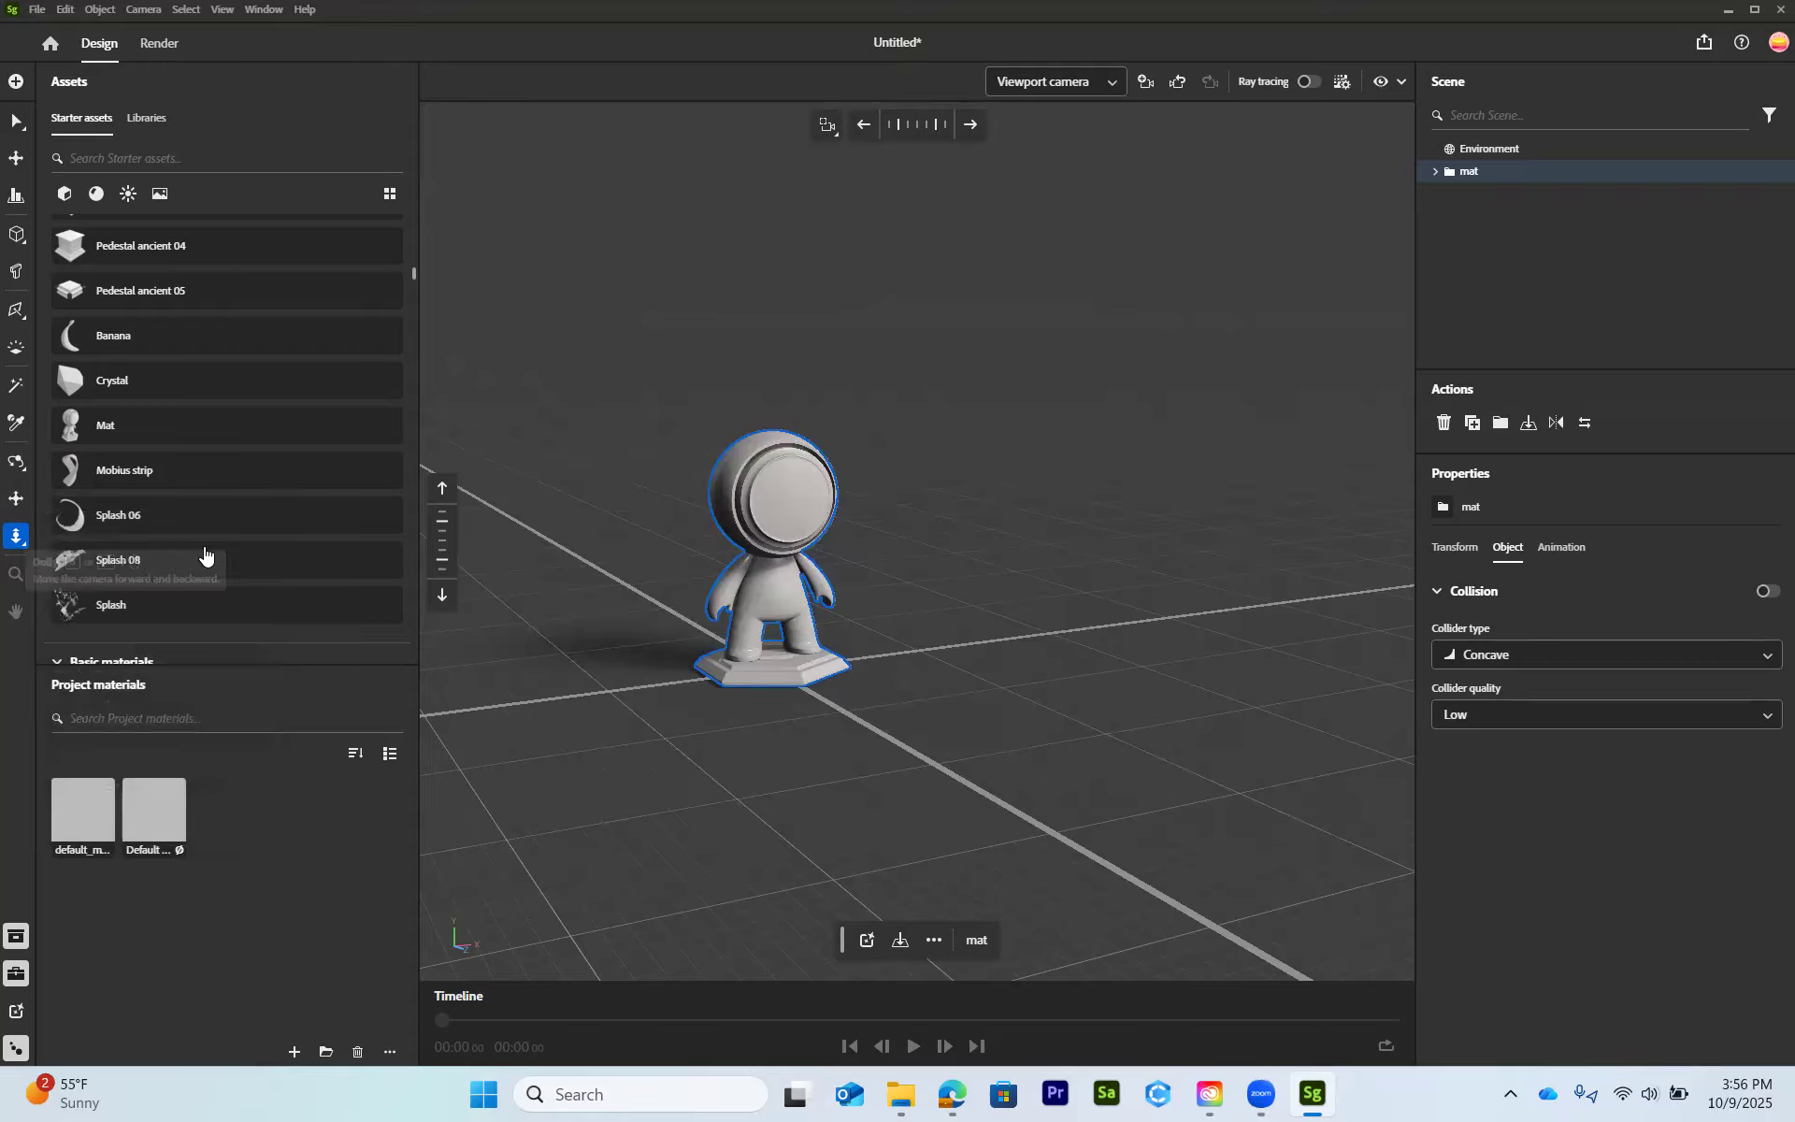
{"action": "left_click_drag", "start_coordinate": [629, 540], "coordinate": [588, 743]}
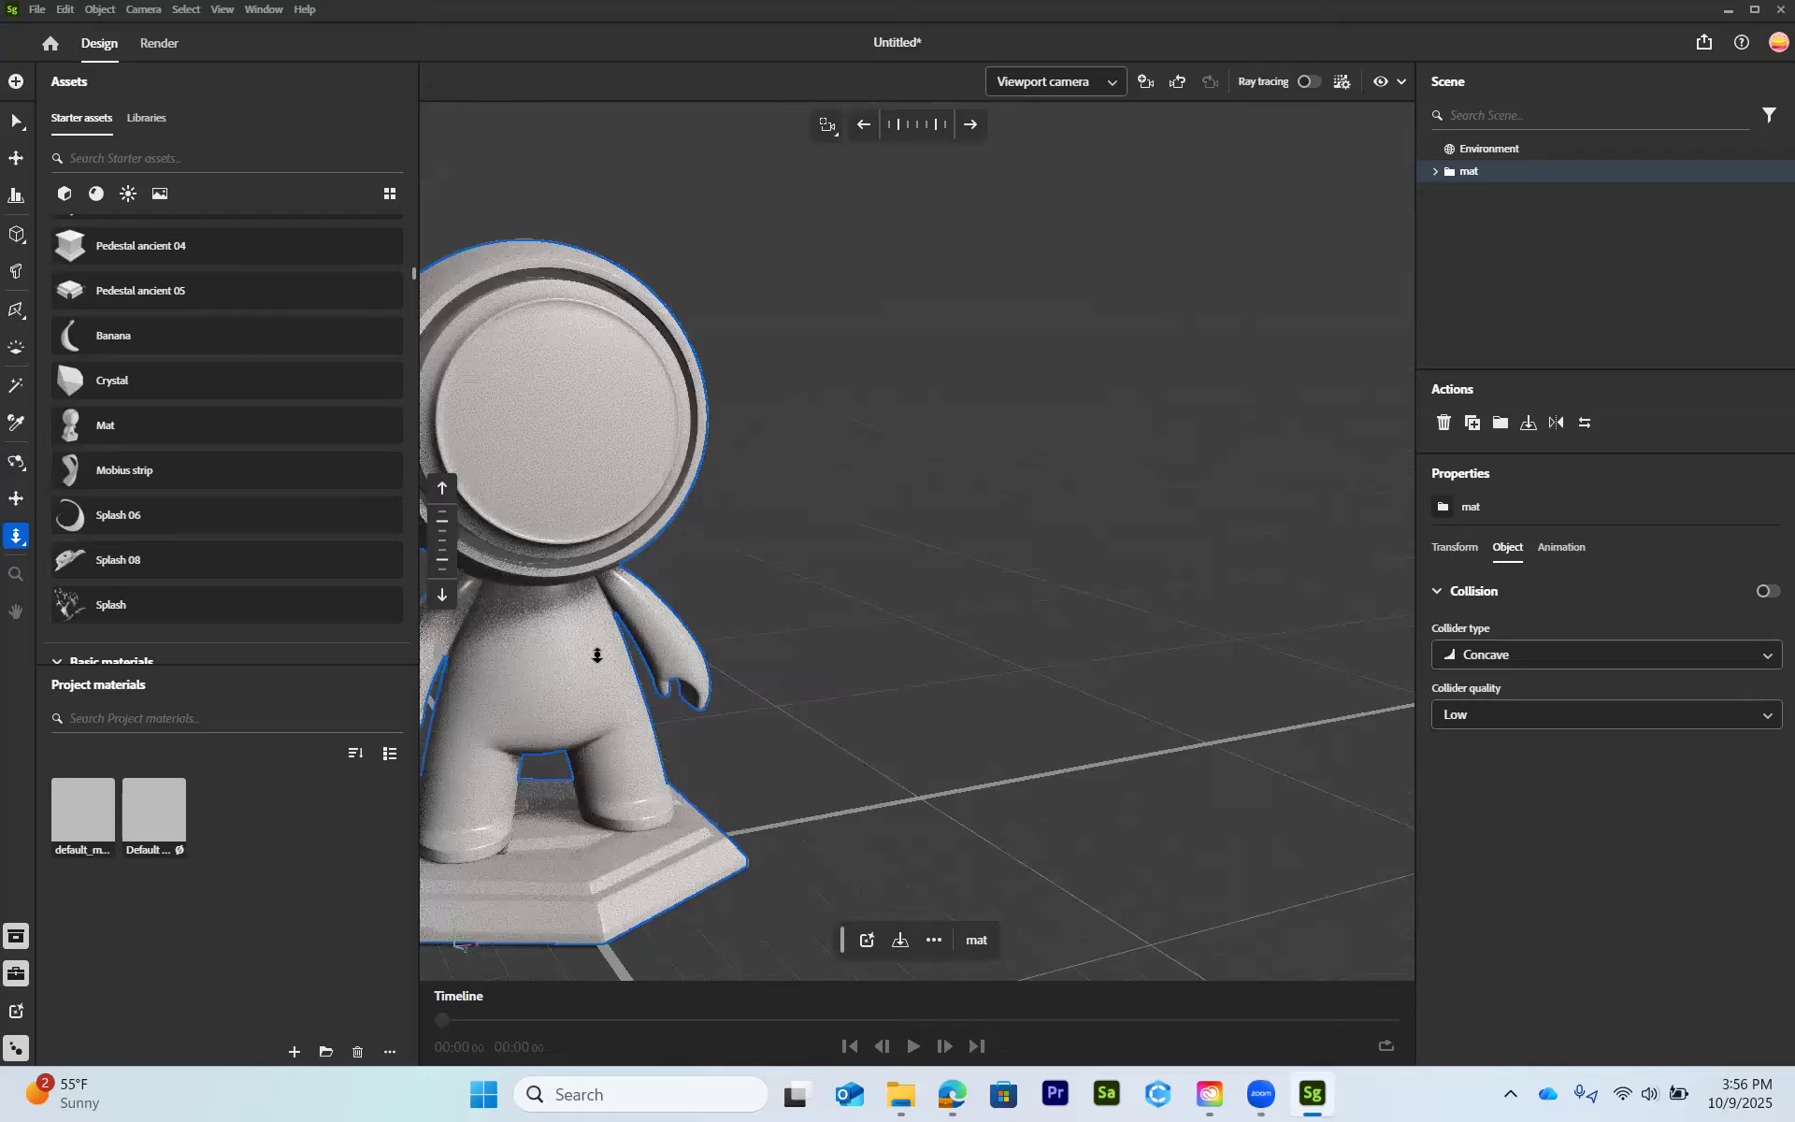
{"action": "left_click_drag", "start_coordinate": [598, 655], "coordinate": [605, 607]}
{"action": "mouse_move", "coordinate": [603, 530]}
{"action": "left_mouse_down"}
{"action": "mouse_move", "coordinate": [533, 641]}
{"action": "mouse_move", "coordinate": [545, 761]}
{"action": "mouse_move", "coordinate": [587, 708]}
{"action": "mouse_move", "coordinate": [586, 538]}
{"action": "left_mouse_up"}
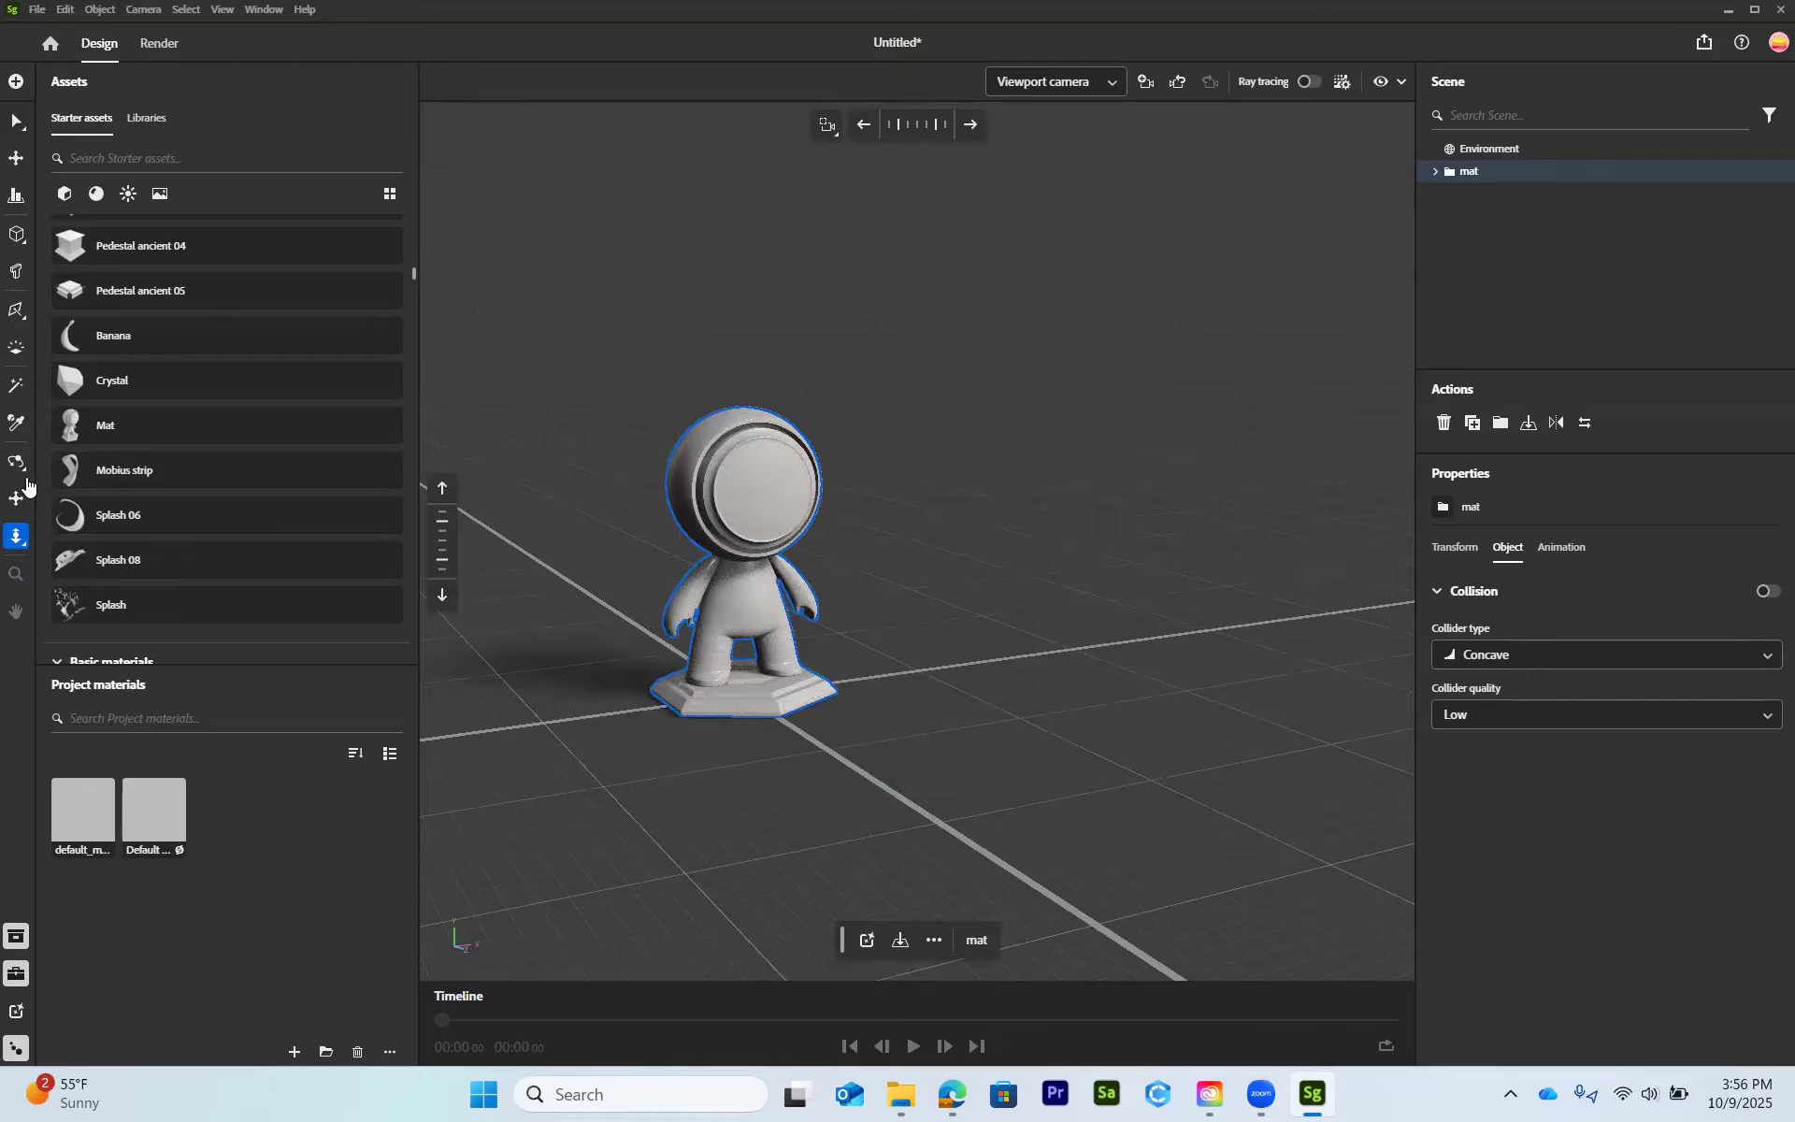
{"action": "left_click", "coordinate": [19, 123]}
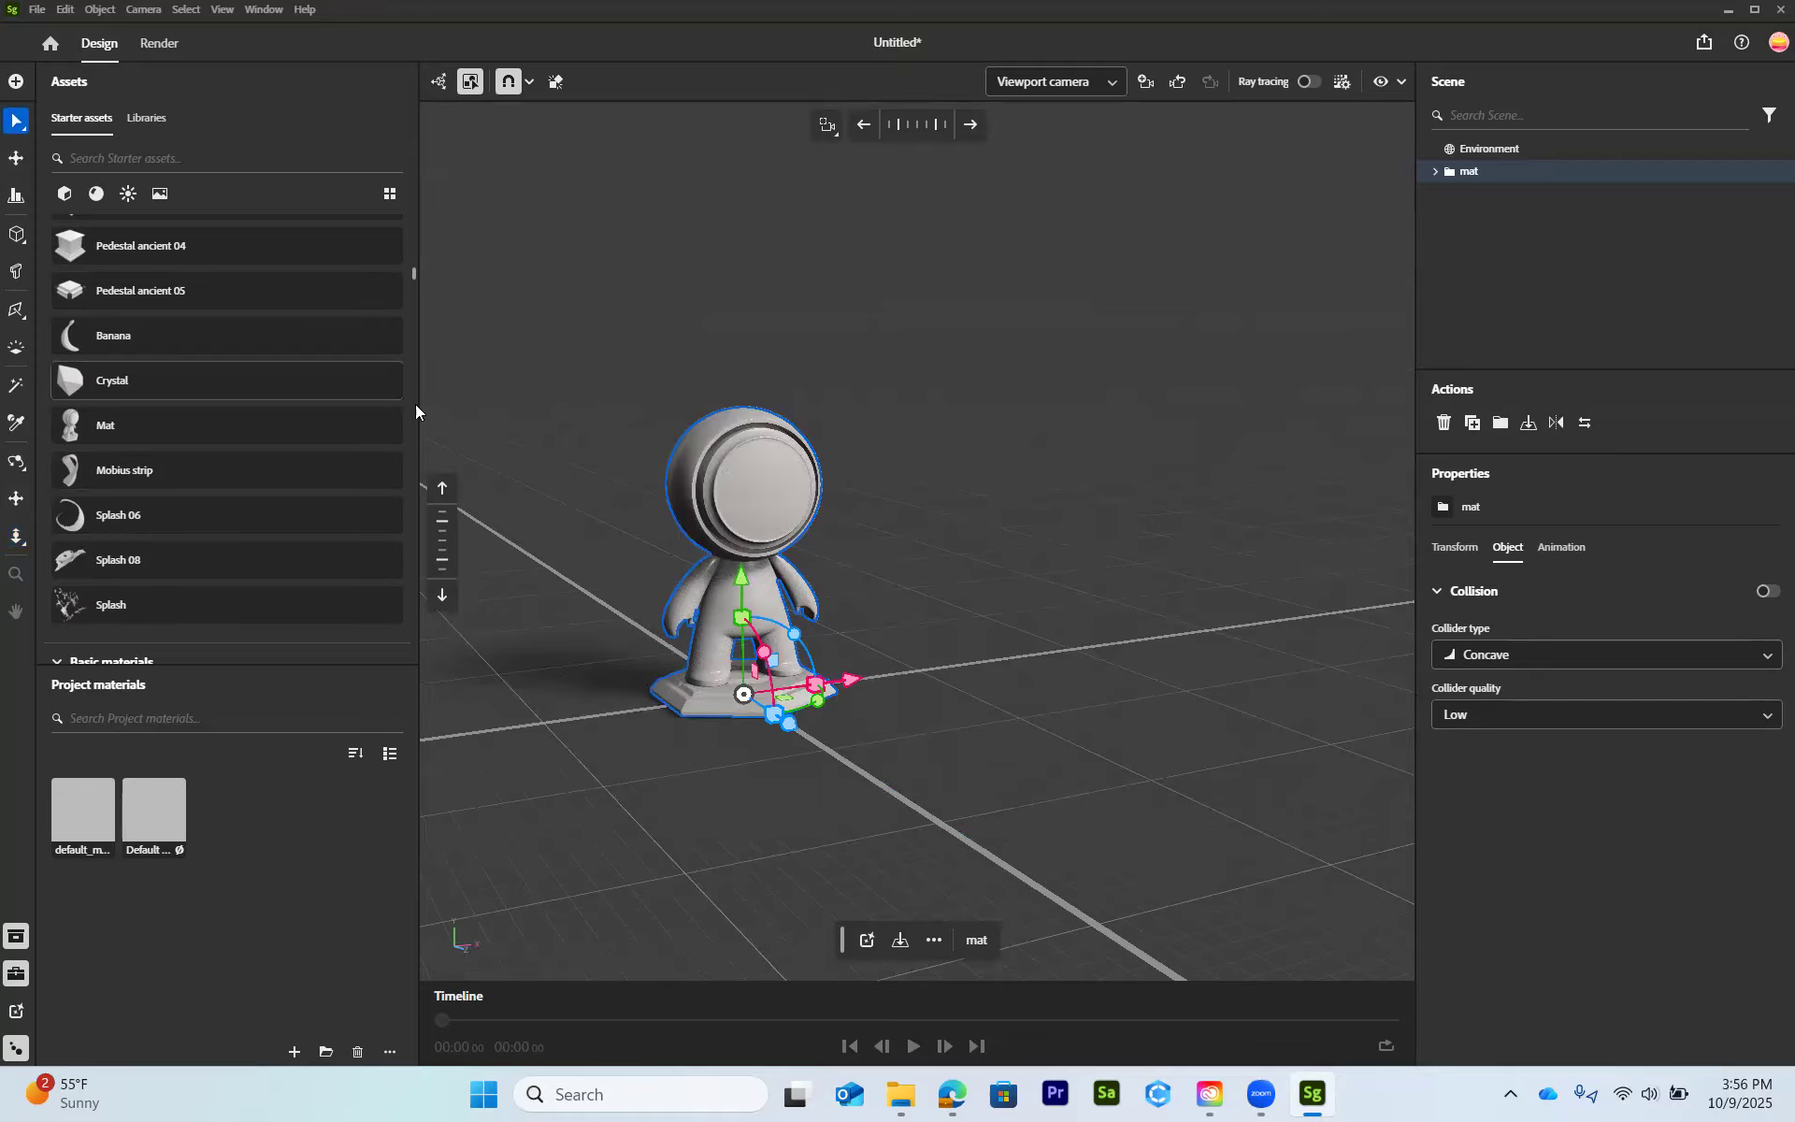
- Orbit and pan around the deselected Mat figure to view it from the front
{"action": "middle_click_drag", "start_coordinate": [675, 589], "coordinate": [850, 553]}
{"action": "scroll", "coordinate": [766, 600], "scroll_direction": "up", "scroll_amount": 2}
{"action": "scroll", "coordinate": [701, 578], "scroll_direction": "up", "scroll_amount": 2}
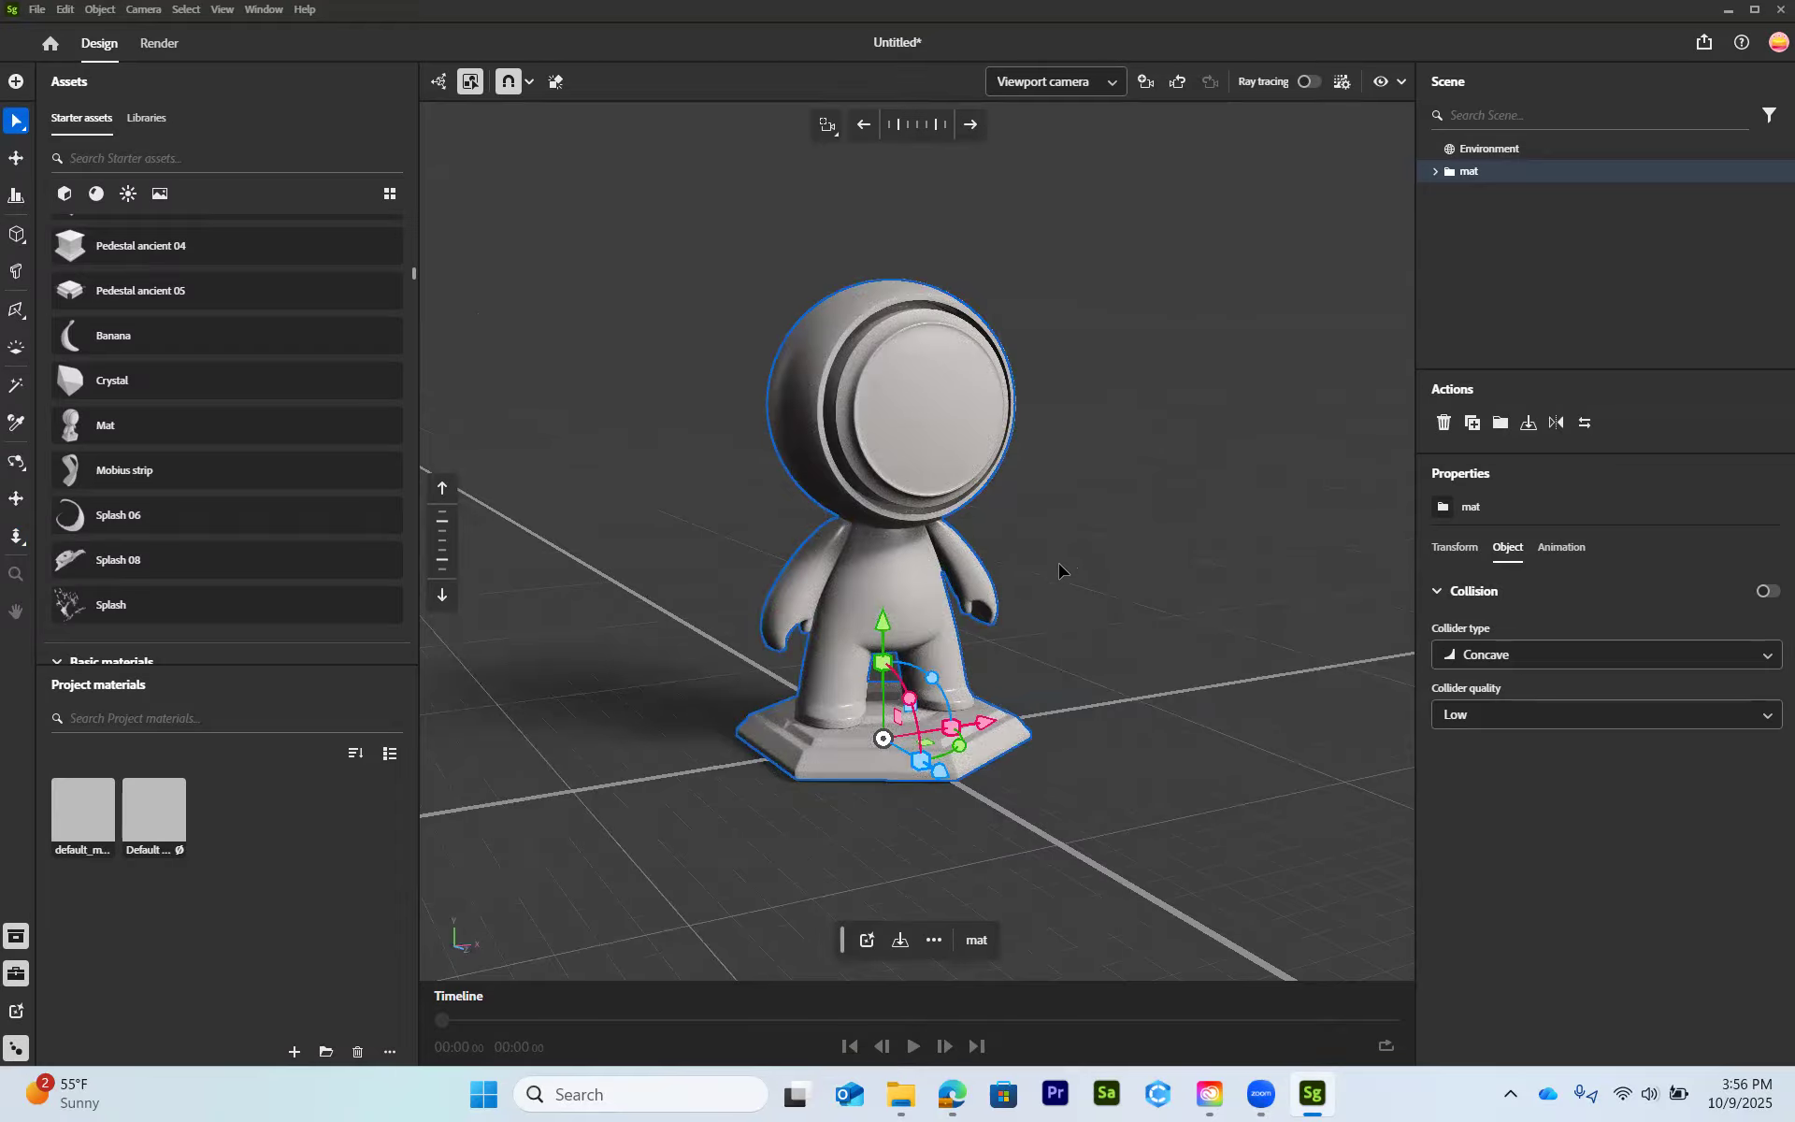
{"action": "left_click", "coordinate": [1052, 585]}
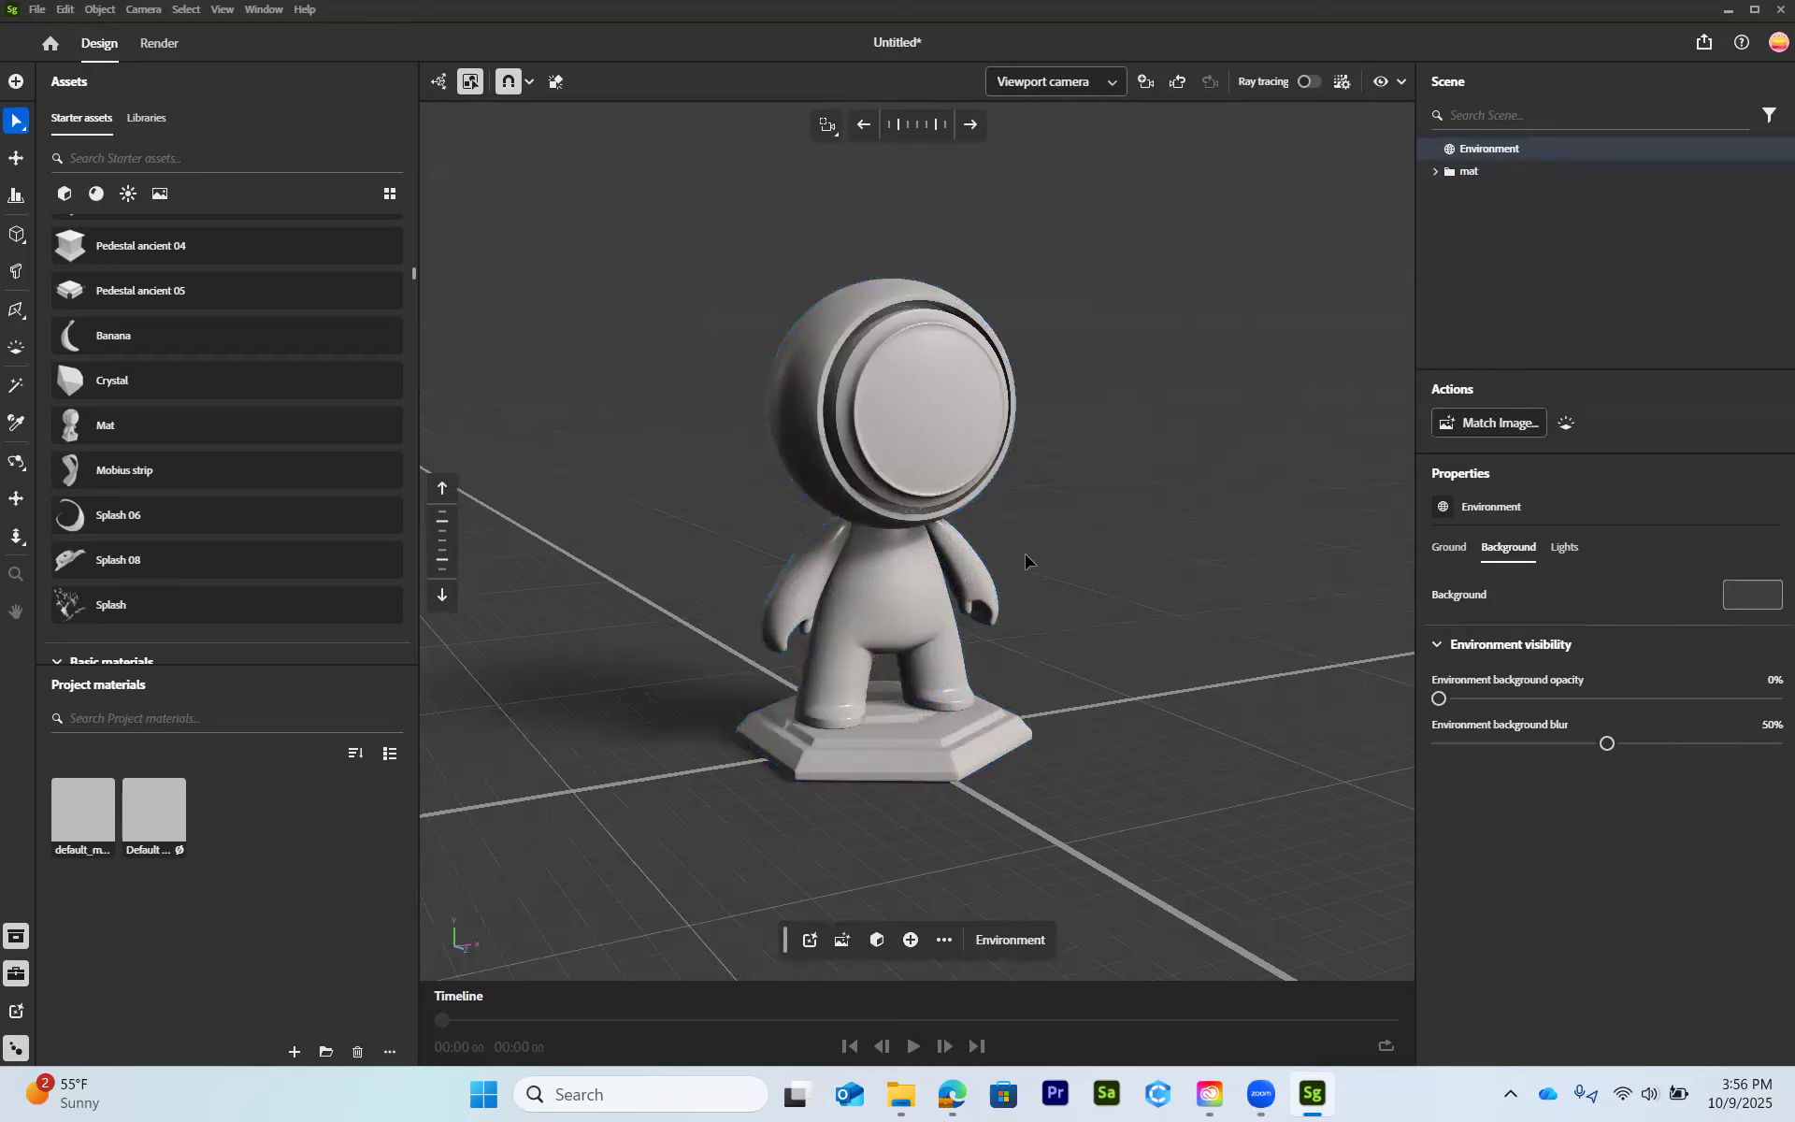
{"action": "middle_click_drag", "start_coordinate": [1024, 554], "coordinate": [909, 534]}
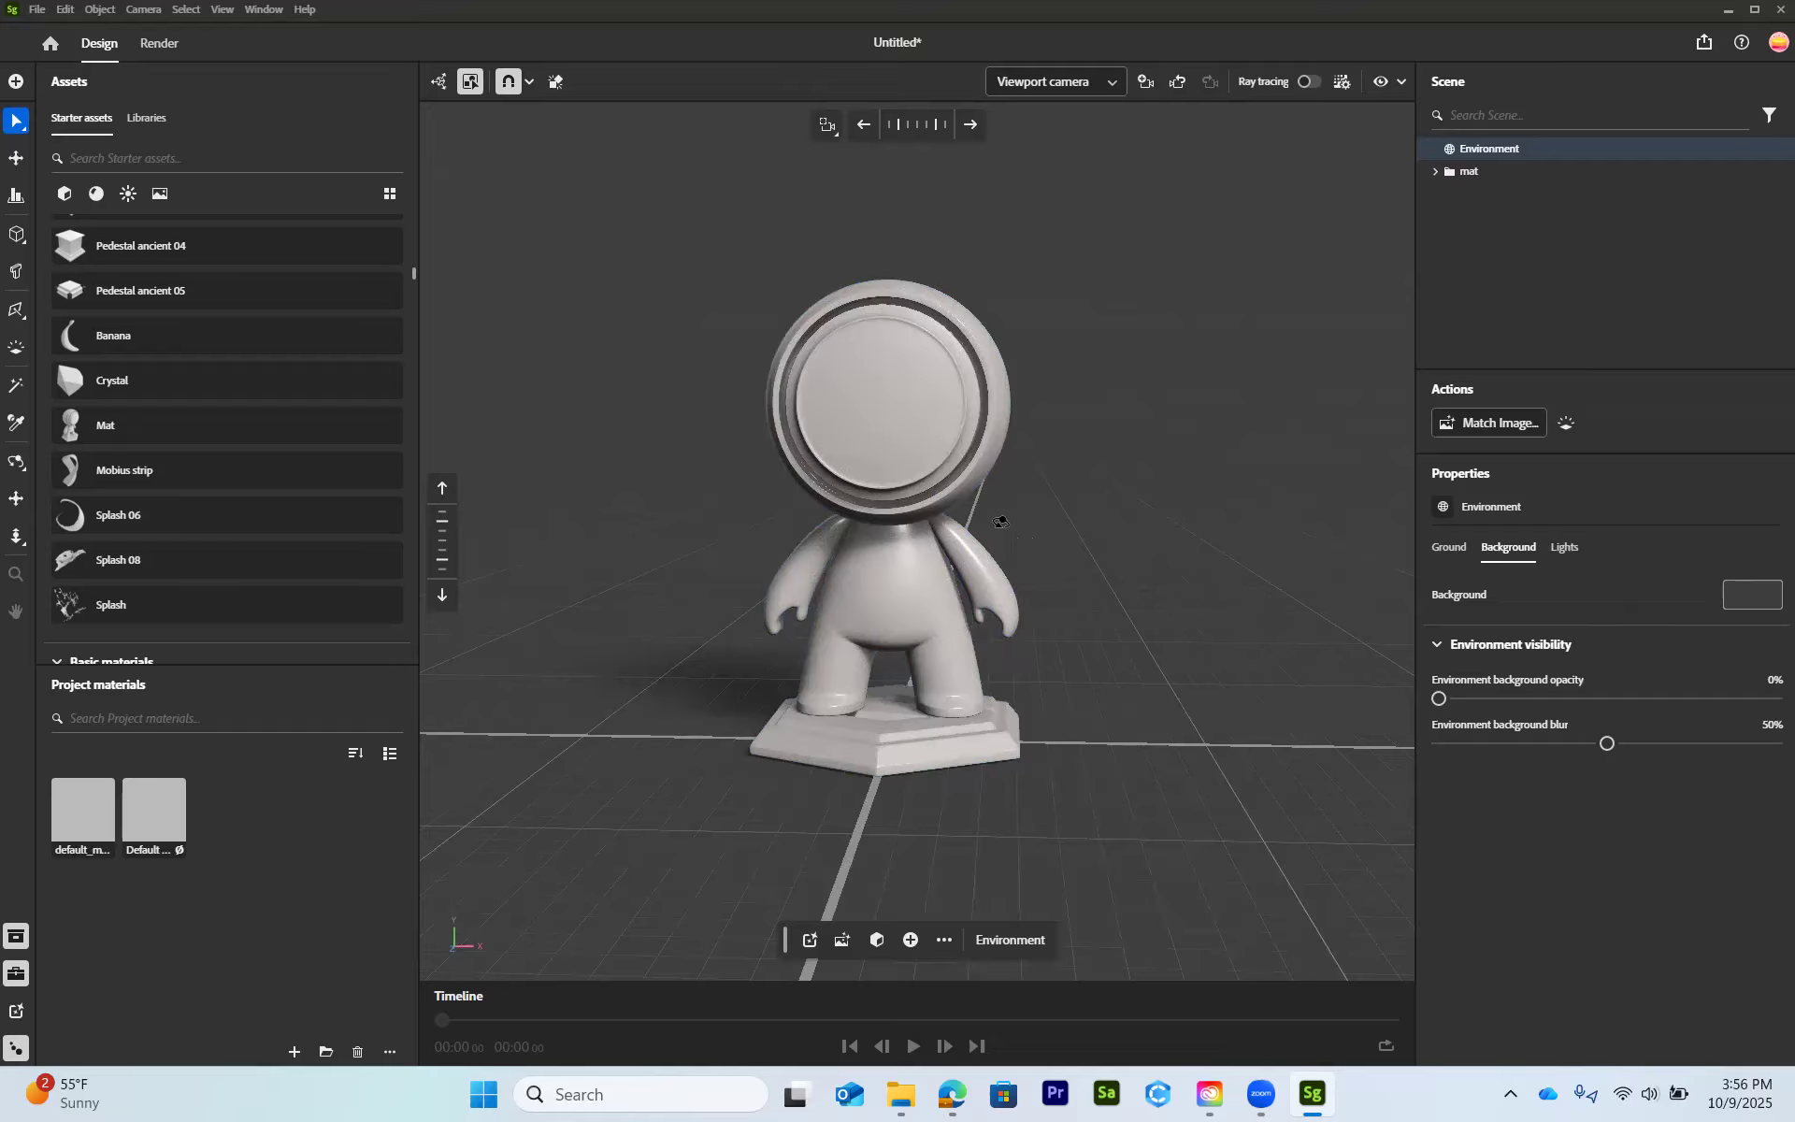
{"action": "mouse_move", "coordinate": [997, 523]}
{"action": "right_mouse_down", "text": "alt"}
{"action": "mouse_move", "coordinate": [983, 645]}
{"action": "mouse_move", "coordinate": [984, 523]}
{"action": "mouse_move", "coordinate": [999, 619]}
{"action": "mouse_move", "coordinate": [986, 543]}
{"action": "right_mouse_up", "text": "alt"}
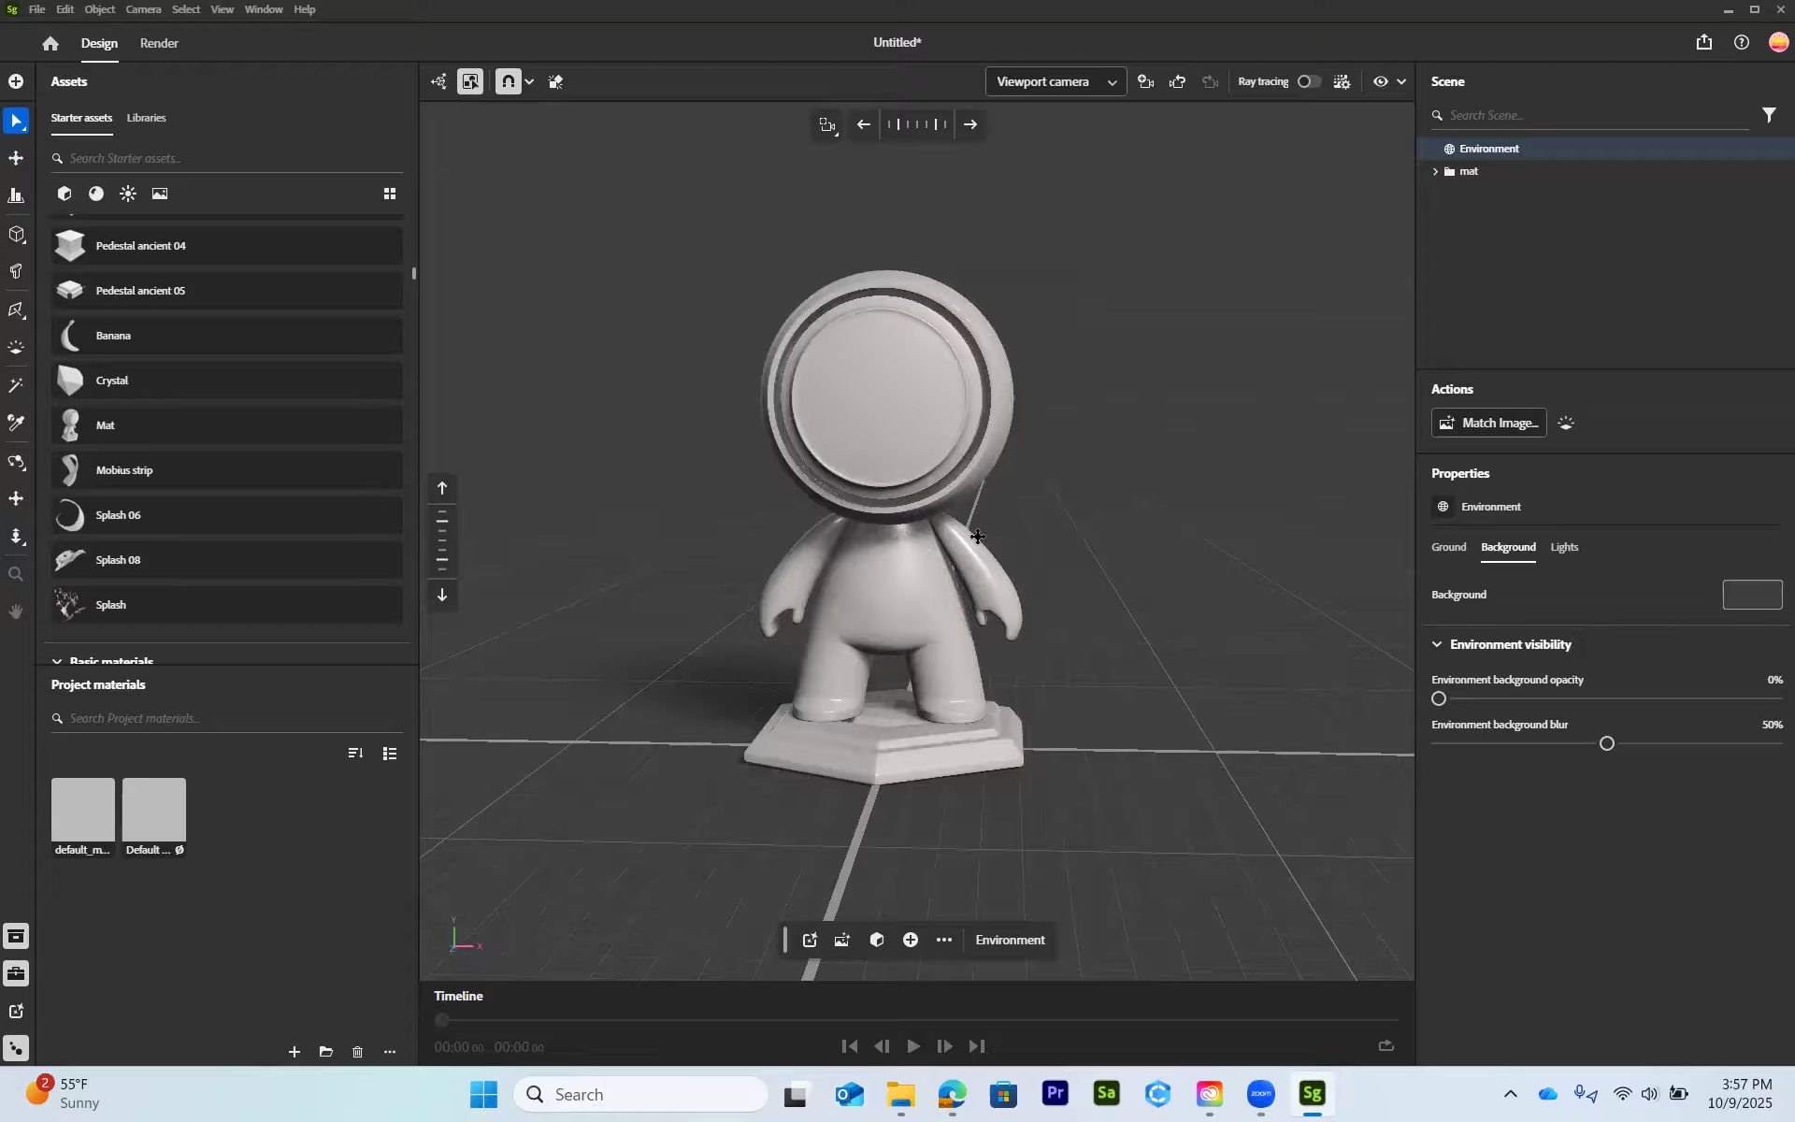
{"action": "middle_click_drag", "start_coordinate": [977, 536], "coordinate": [864, 592], "text": "alt"}
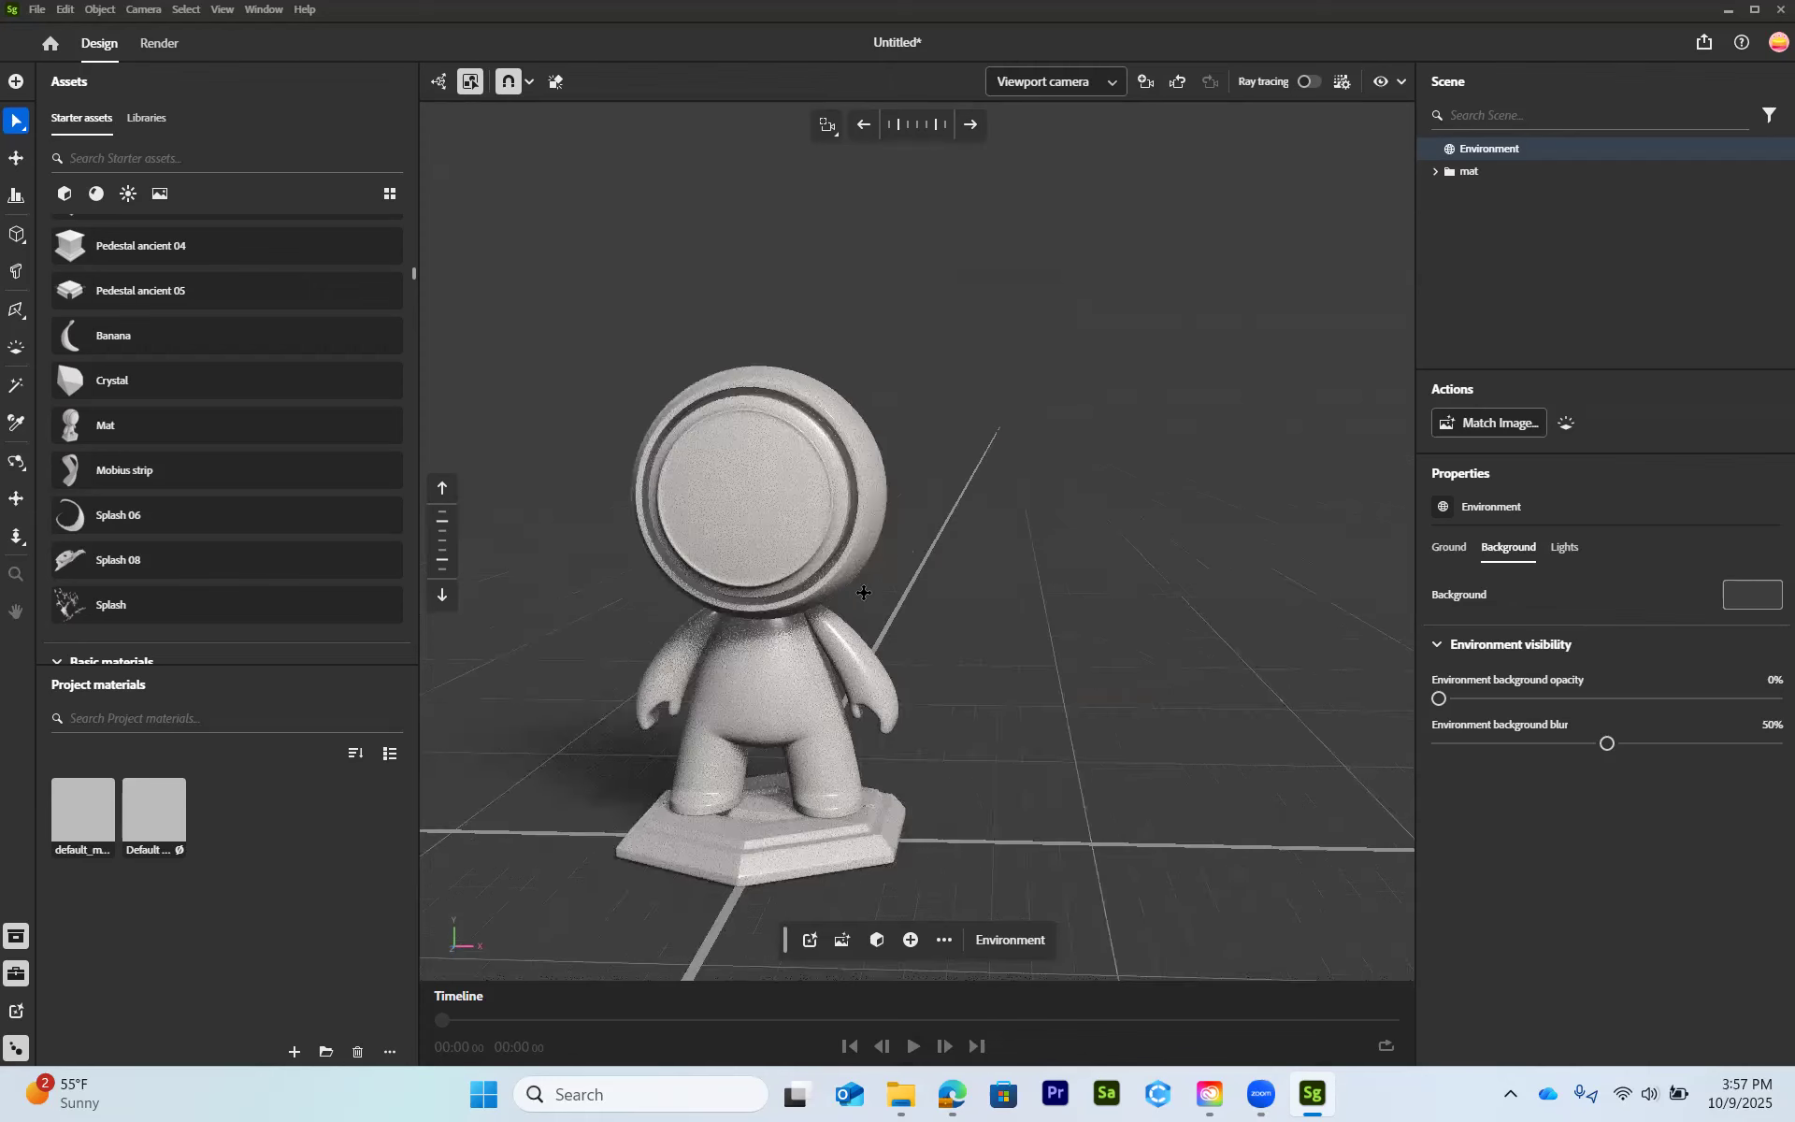
{"action": "middle_click_drag", "start_coordinate": [993, 552], "coordinate": [1180, 578]}
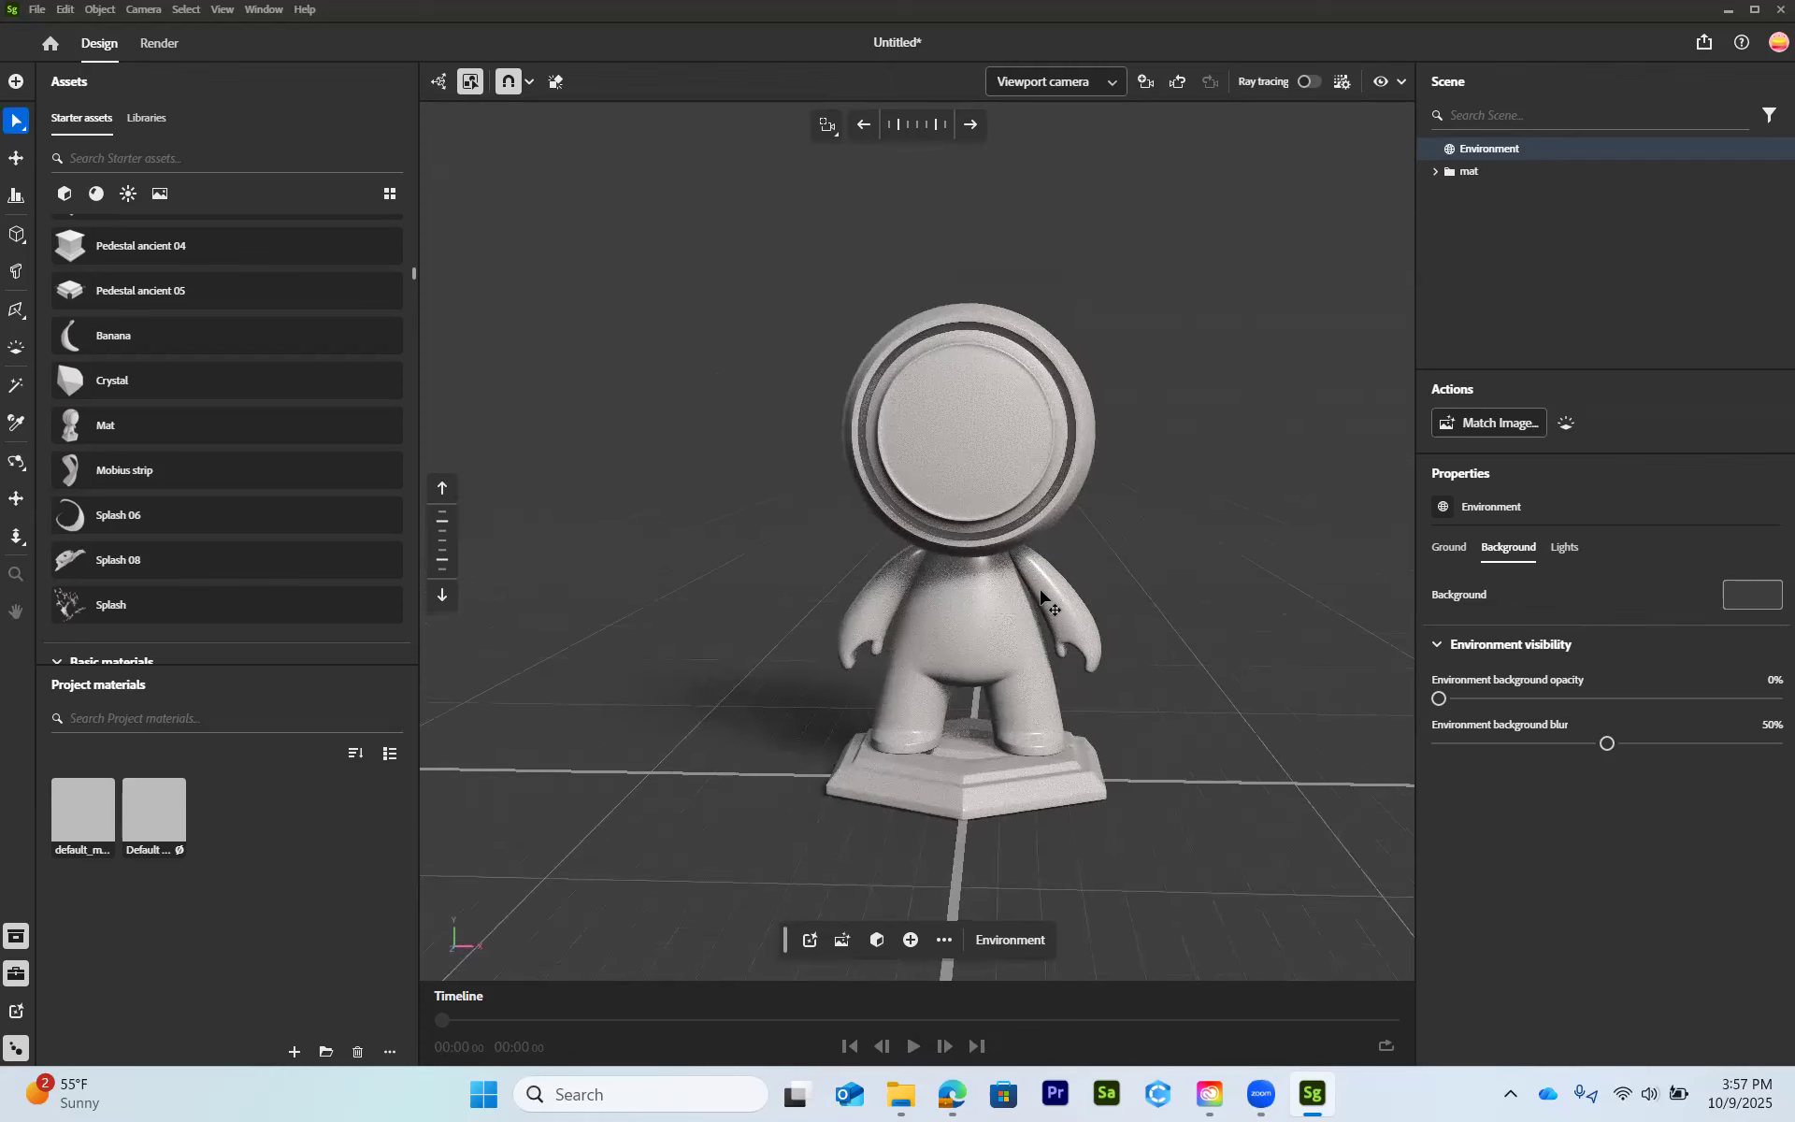
- Zoom in and out on the Mat figure and view it slightly off-centre at medium distance
{"action": "scroll", "coordinate": [1036, 587], "scroll_direction": "down", "scroll_amount": 3}
{"action": "scroll", "coordinate": [1034, 583], "scroll_direction": "up", "scroll_amount": 5}
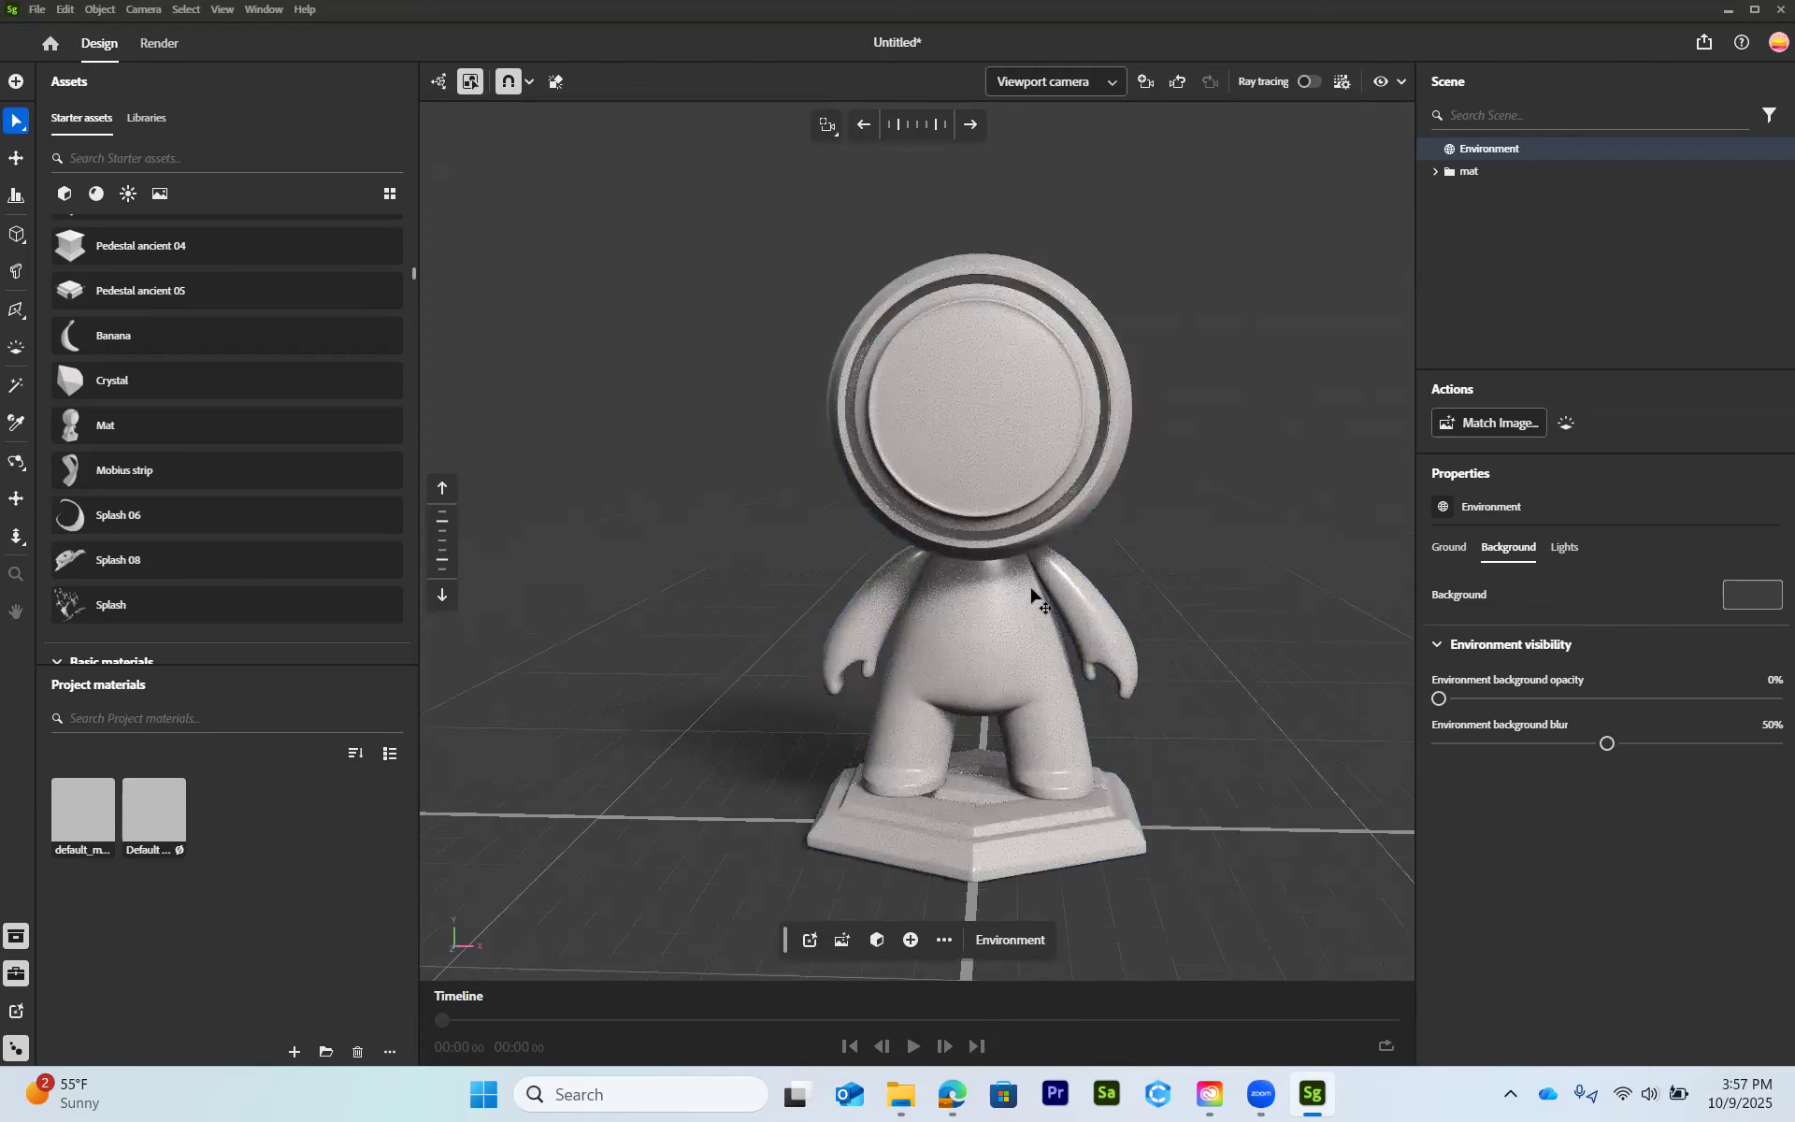
{"action": "scroll", "coordinate": [1076, 565], "scroll_direction": "down", "scroll_amount": 4}
{"action": "scroll", "coordinate": [1082, 560], "scroll_direction": "up", "scroll_amount": 4}
{"action": "scroll", "coordinate": [1080, 559], "scroll_direction": "up", "scroll_amount": 2}
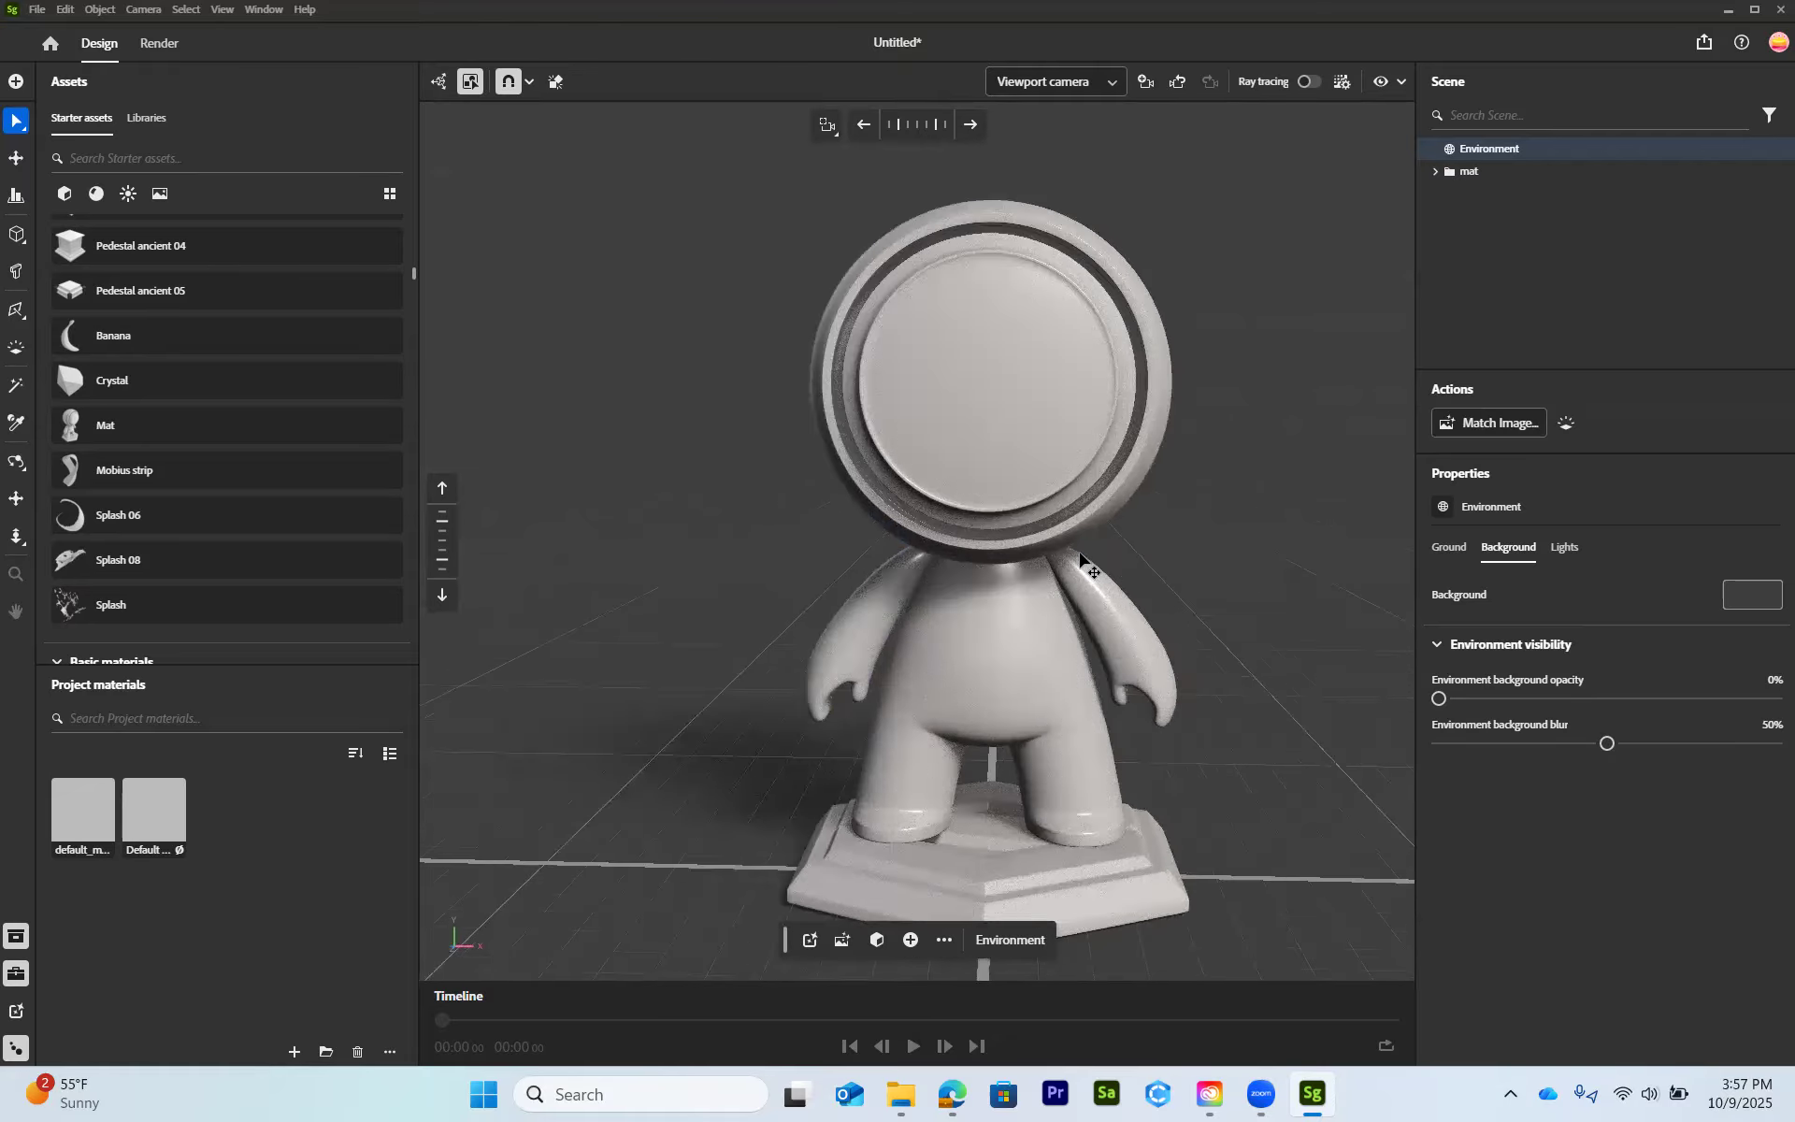
{"action": "scroll", "coordinate": [1080, 556], "scroll_direction": "down", "scroll_amount": 3}
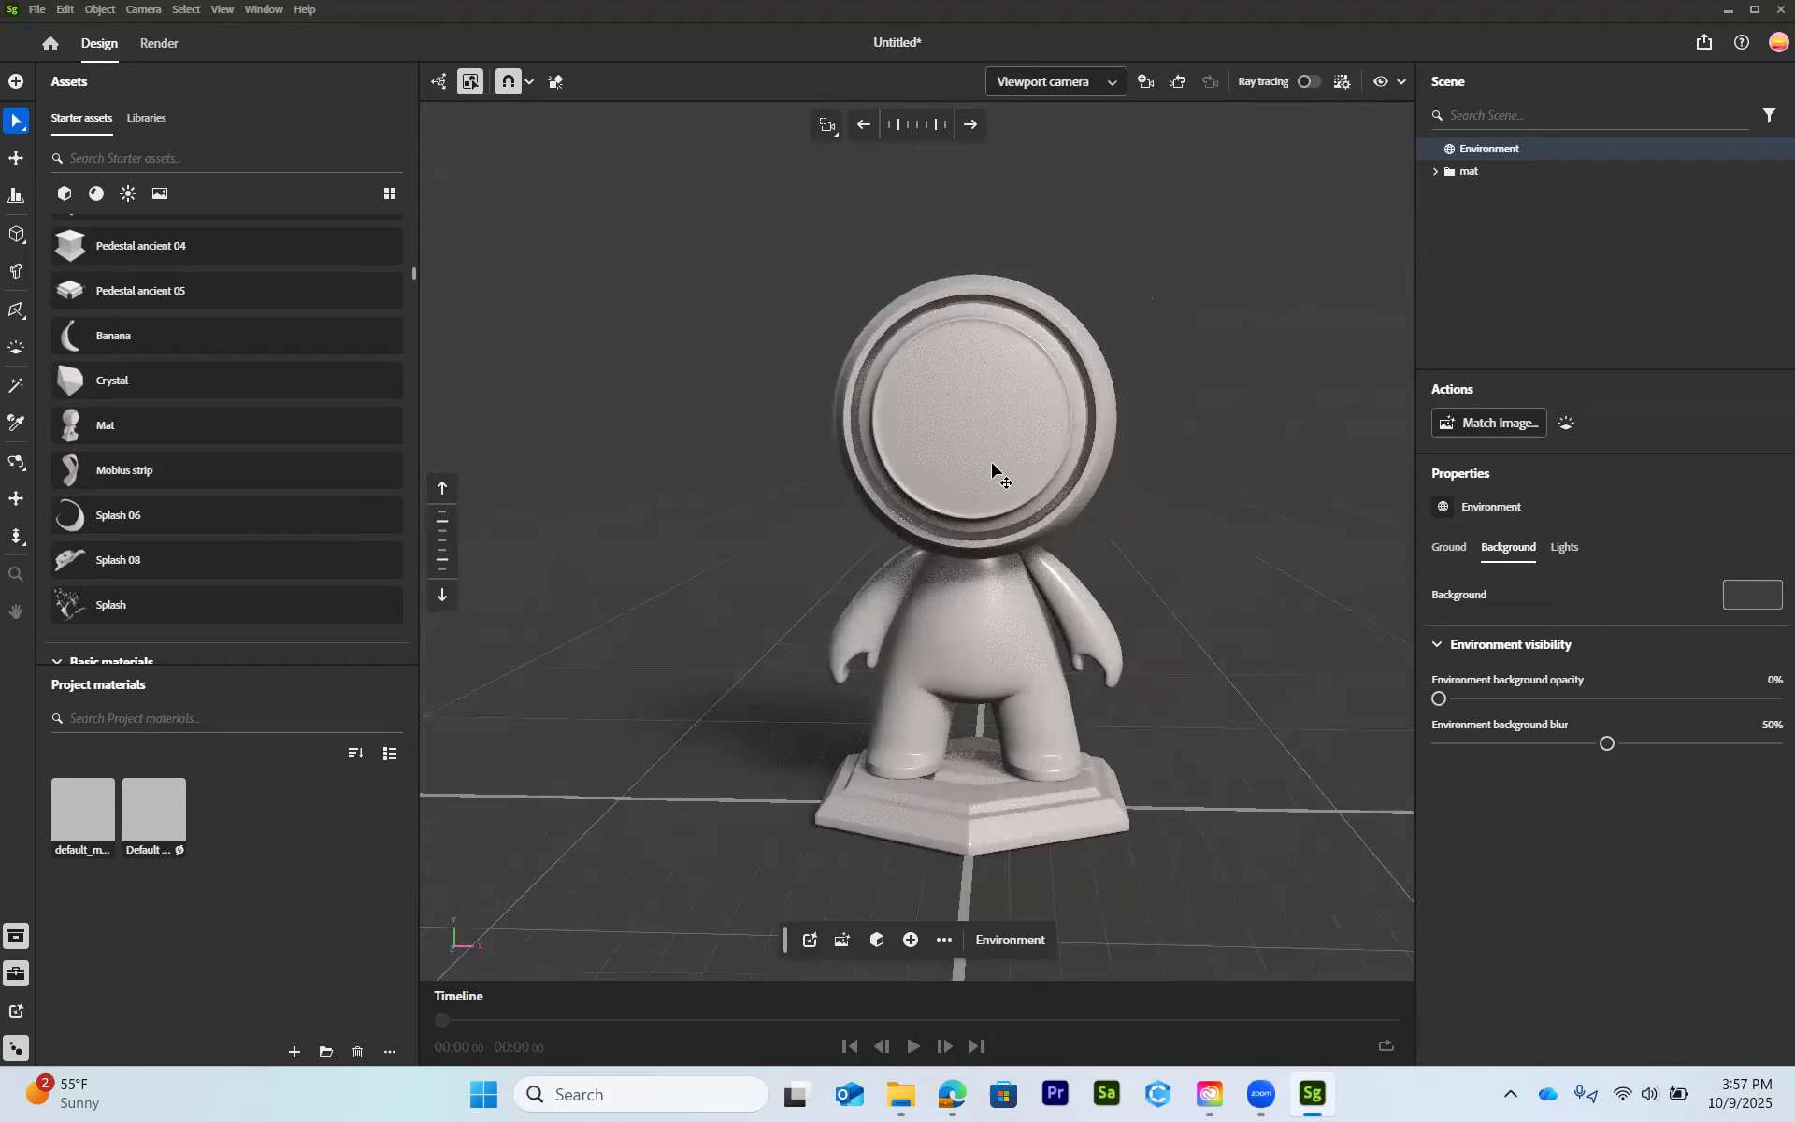
{"action": "middle_click_drag", "start_coordinate": [980, 564], "coordinate": [882, 588]}
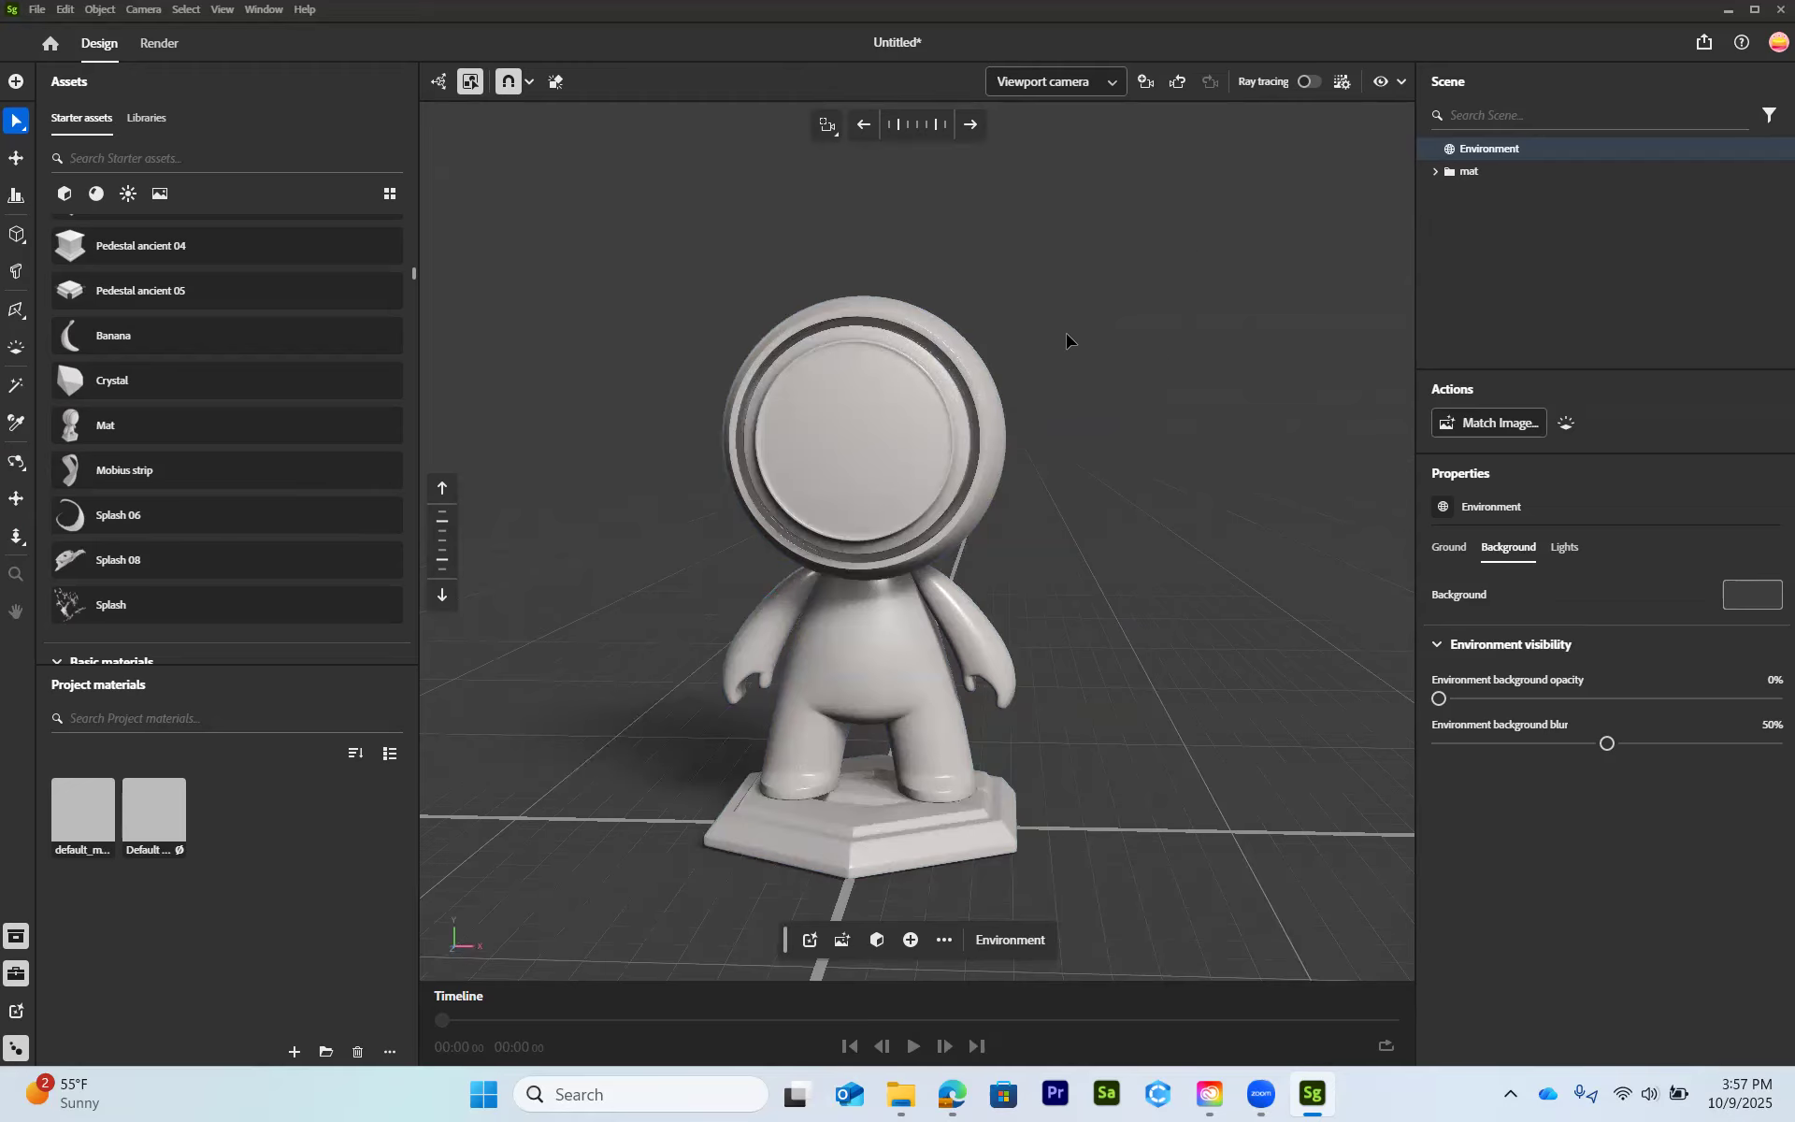
- Move the camera away until the Mat figure is out of view, and select the mat group in the scene
{"action": "left_click_drag", "start_coordinate": [1054, 570], "coordinate": [961, 617]}
{"action": "scroll", "coordinate": [961, 613], "scroll_direction": "up", "scroll_amount": 5}
{"action": "scroll", "coordinate": [962, 613], "scroll_direction": "down", "scroll_amount": 5}
{"action": "middle_click_drag", "start_coordinate": [959, 613], "coordinate": [778, 759]}
{"action": "scroll", "coordinate": [1002, 601], "scroll_direction": "down", "scroll_amount": 4}
{"action": "scroll", "coordinate": [1018, 606], "scroll_direction": "up", "scroll_amount": 6}
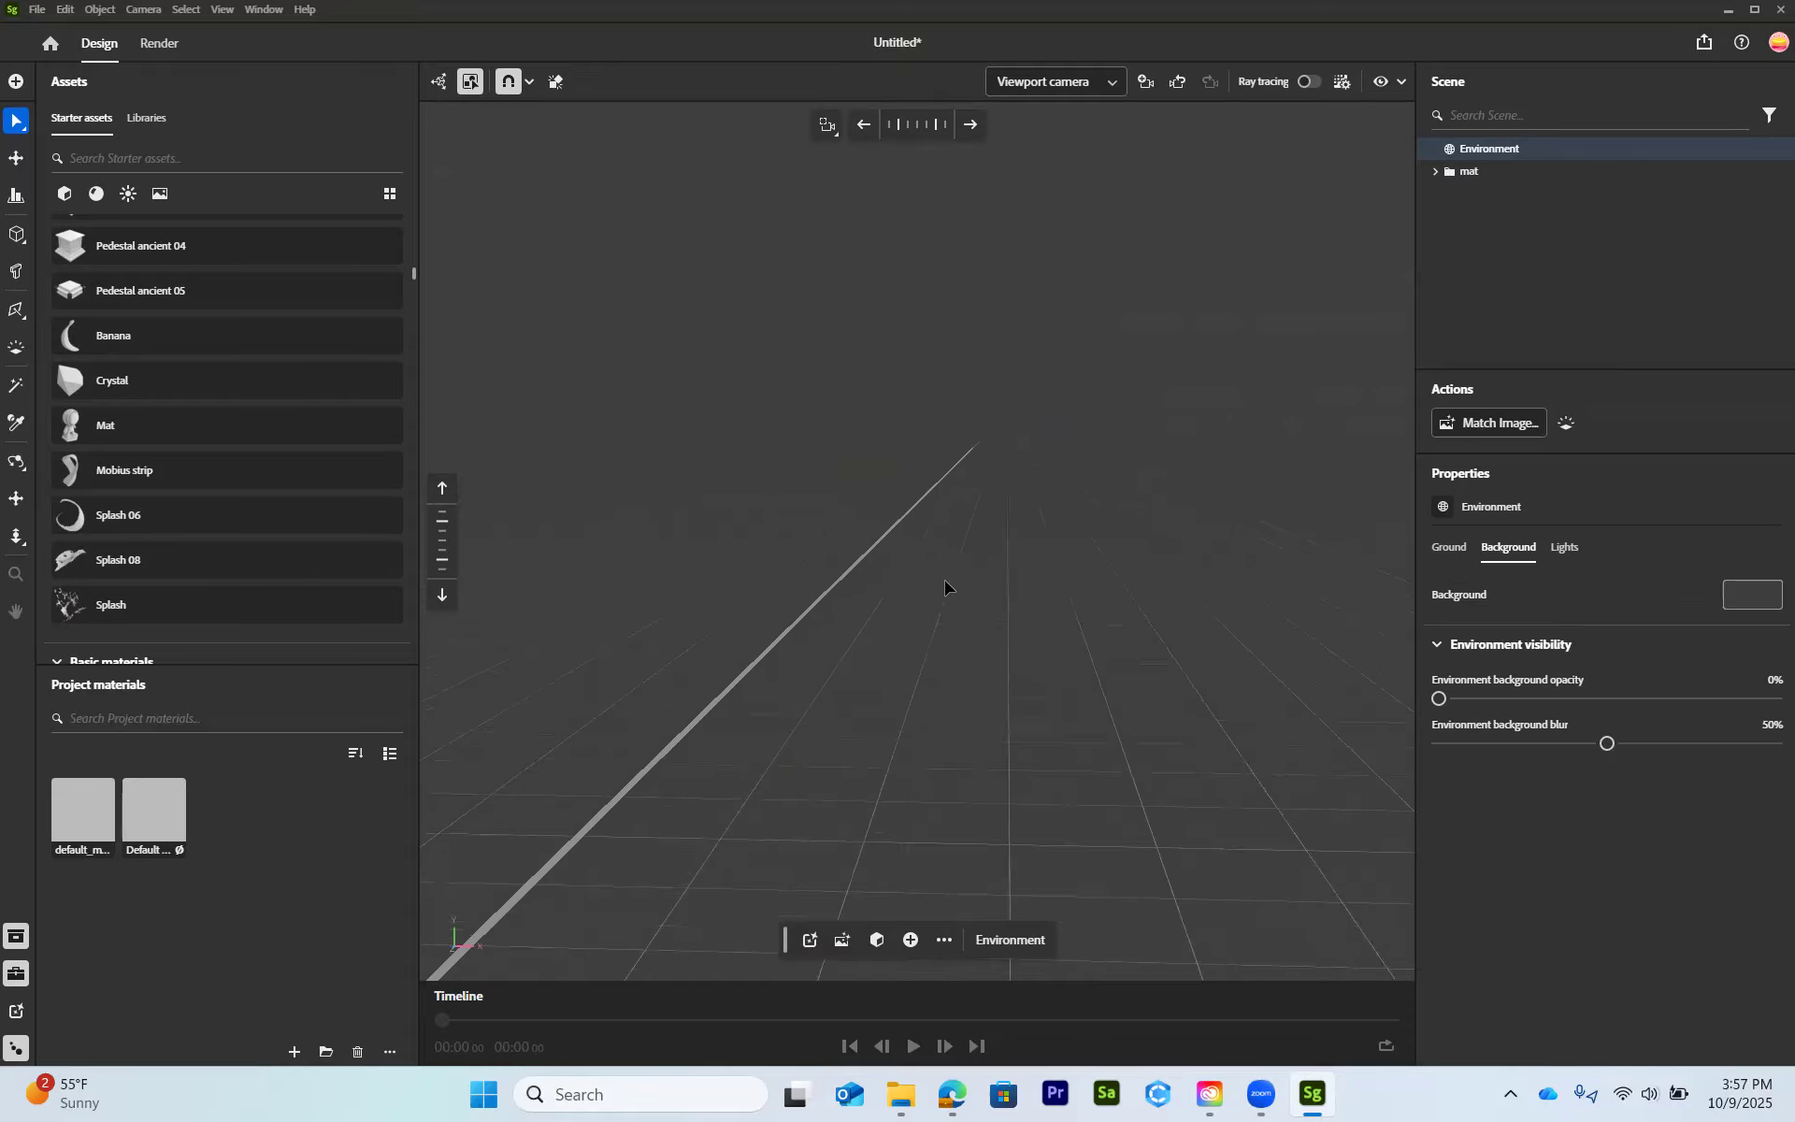
{"action": "scroll", "coordinate": [887, 565], "scroll_direction": "up", "scroll_amount": 2}
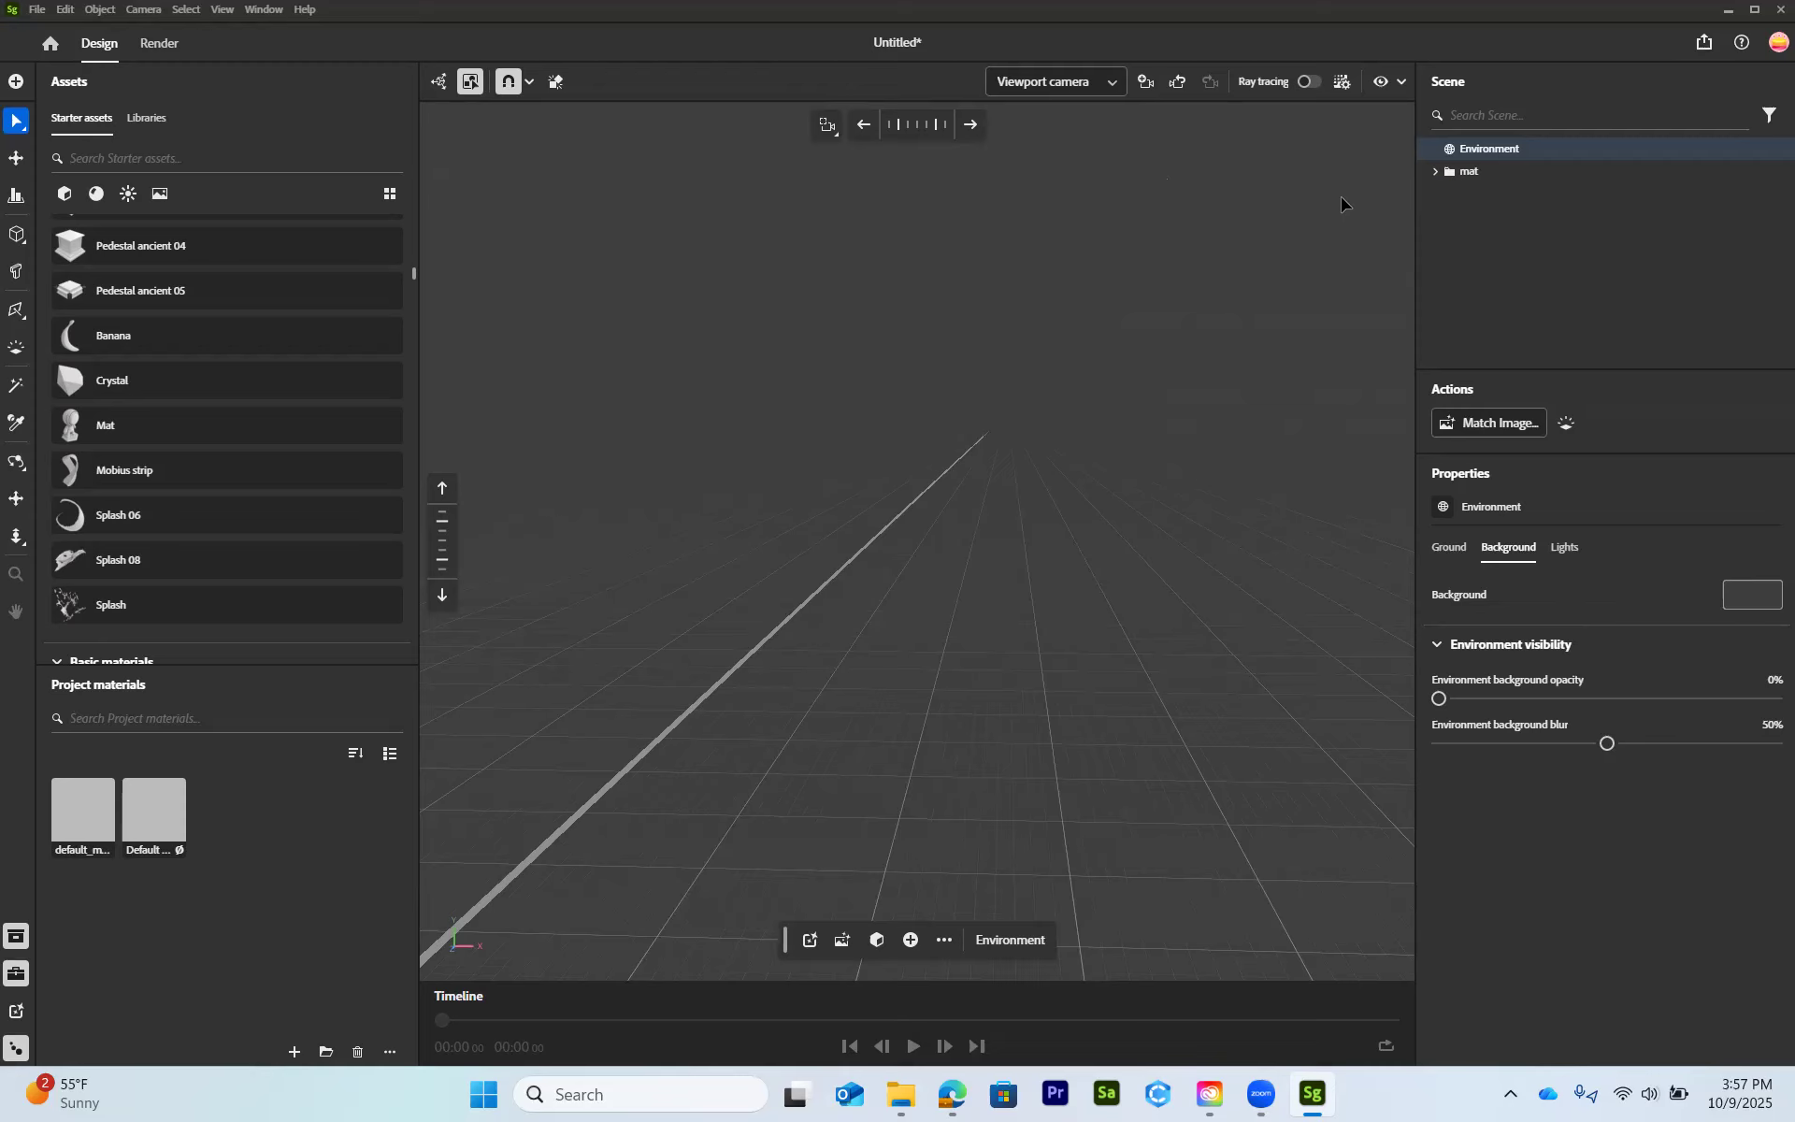
{"action": "left_click", "coordinate": [1478, 177]}
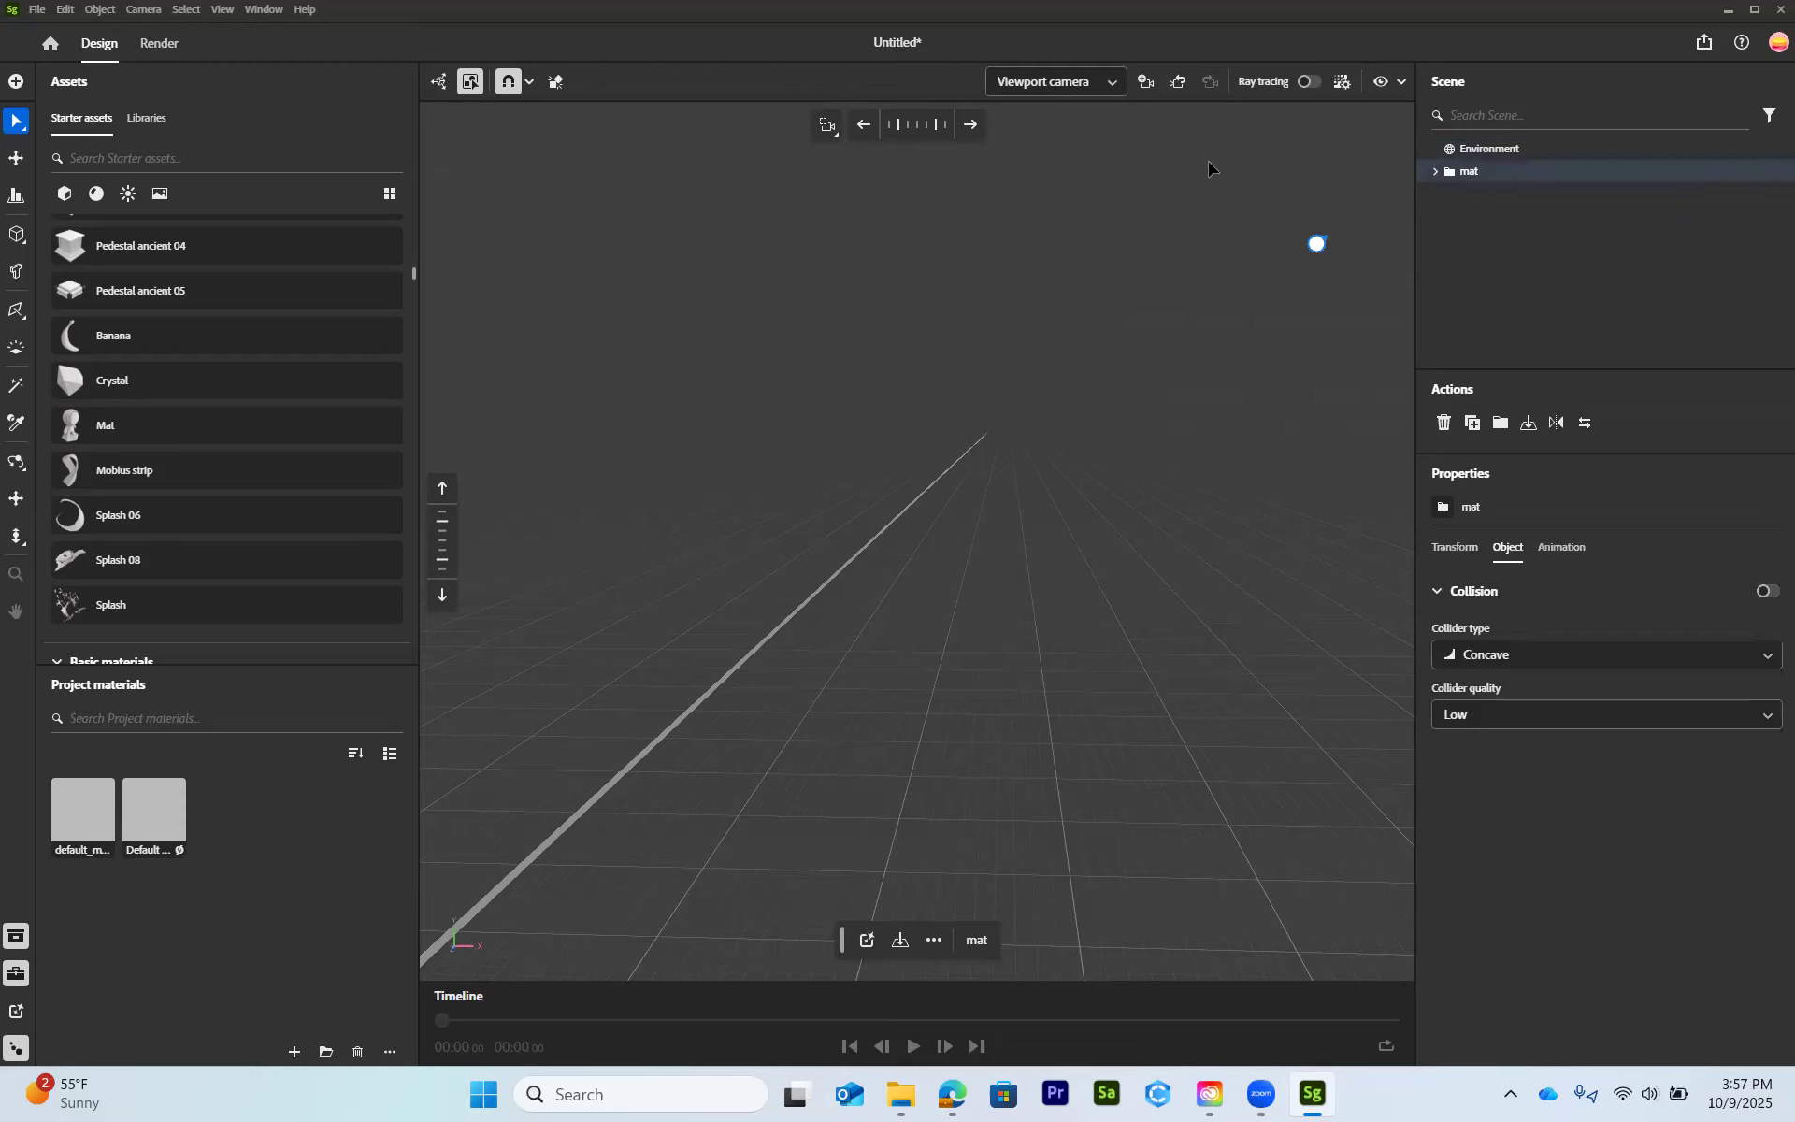
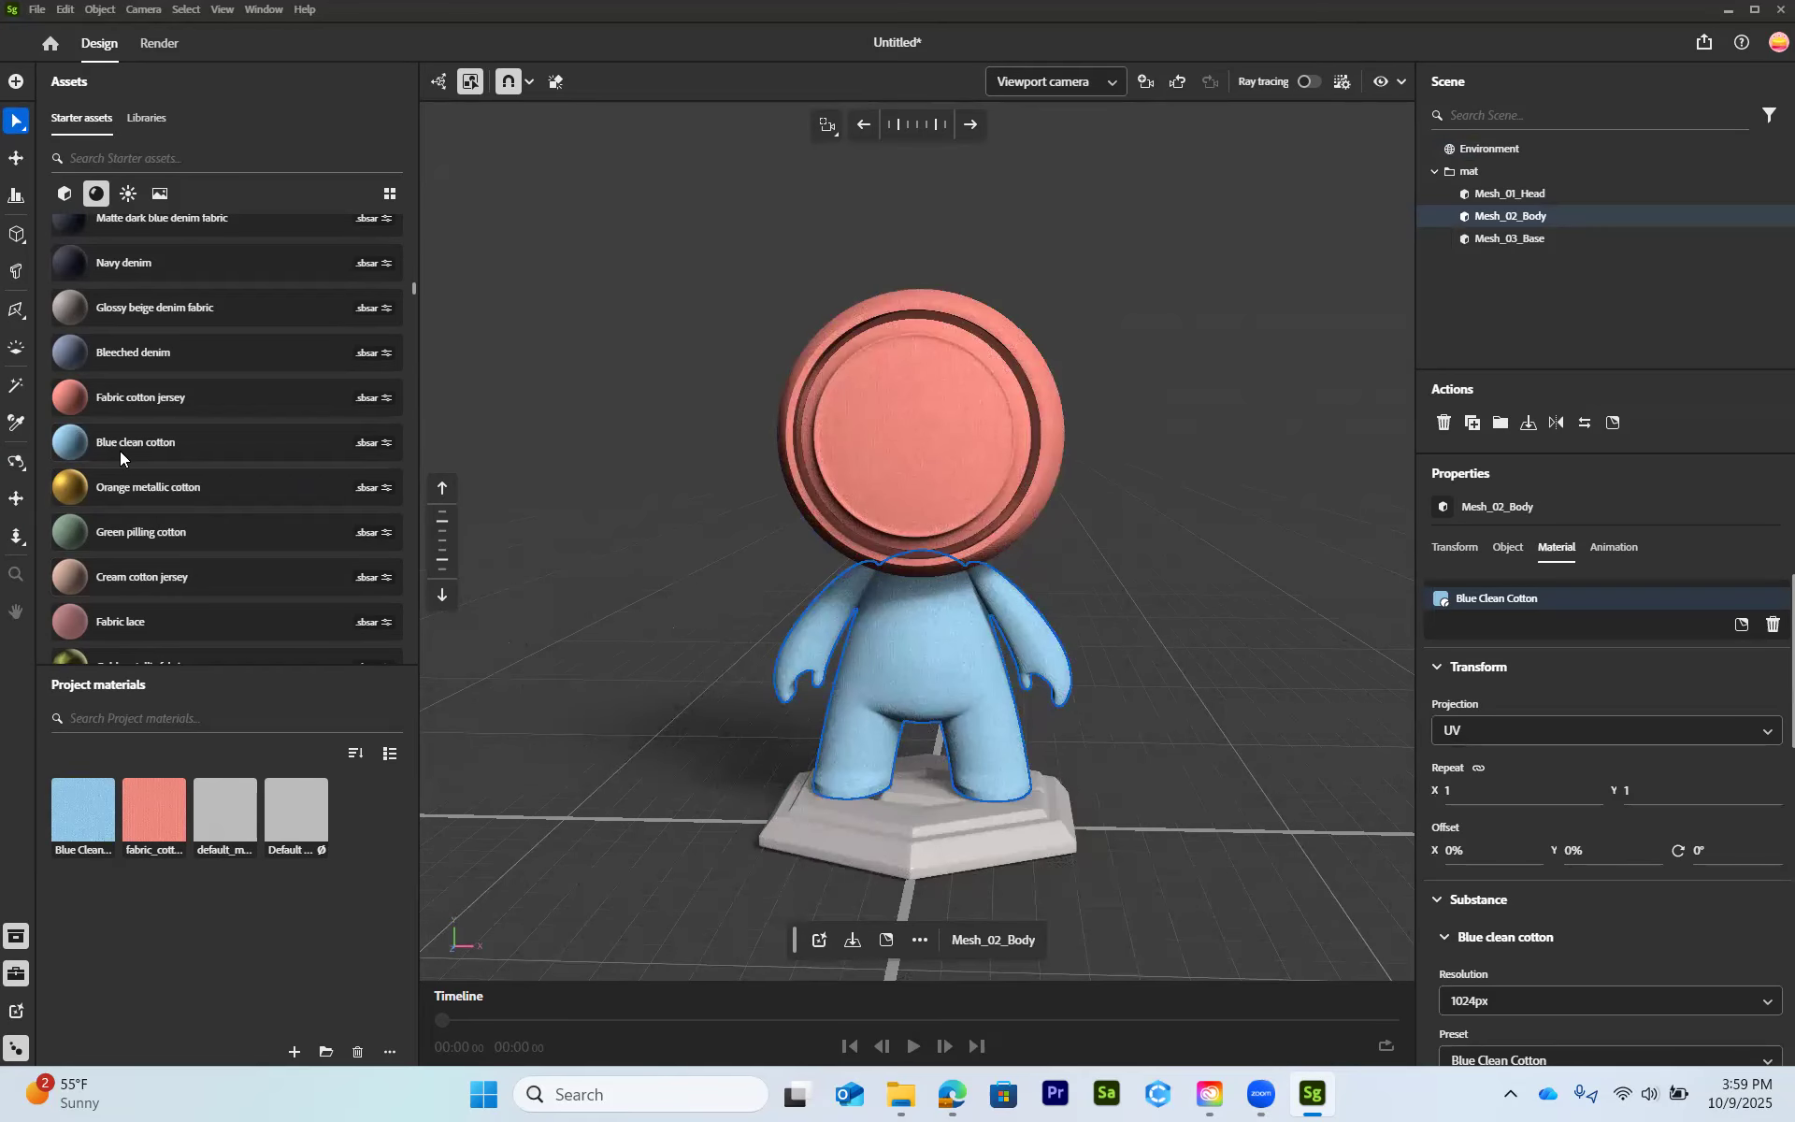
- Apply the Blue clean cotton material to the figure's hexagonal base
{"action": "left_click_drag", "start_coordinate": [122, 452], "coordinate": [999, 828]}
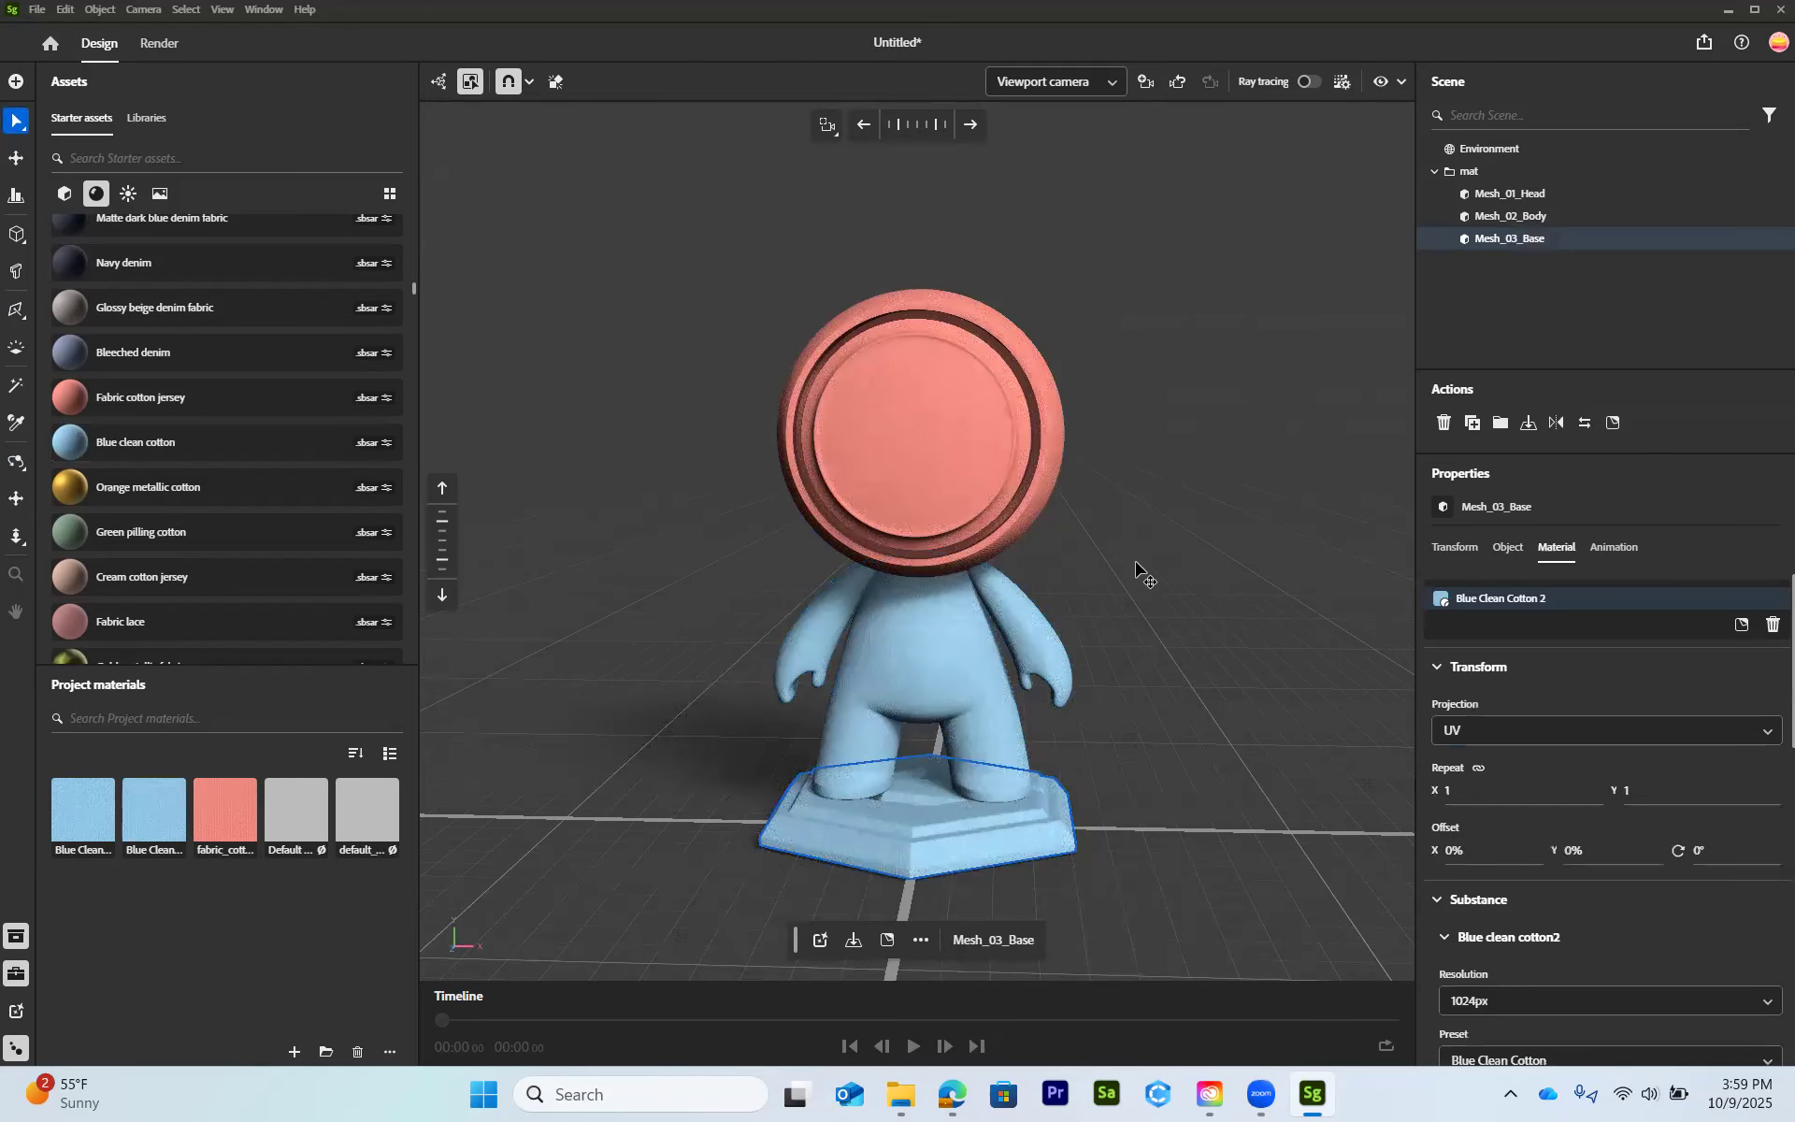
- Select only the round face disc of the head with the Magic Wand and apply the Orange metallic cotton material to it
{"action": "middle_click_drag", "start_coordinate": [1090, 571], "coordinate": [869, 457]}
{"action": "scroll", "coordinate": [790, 402], "scroll_direction": "up", "scroll_amount": 5}
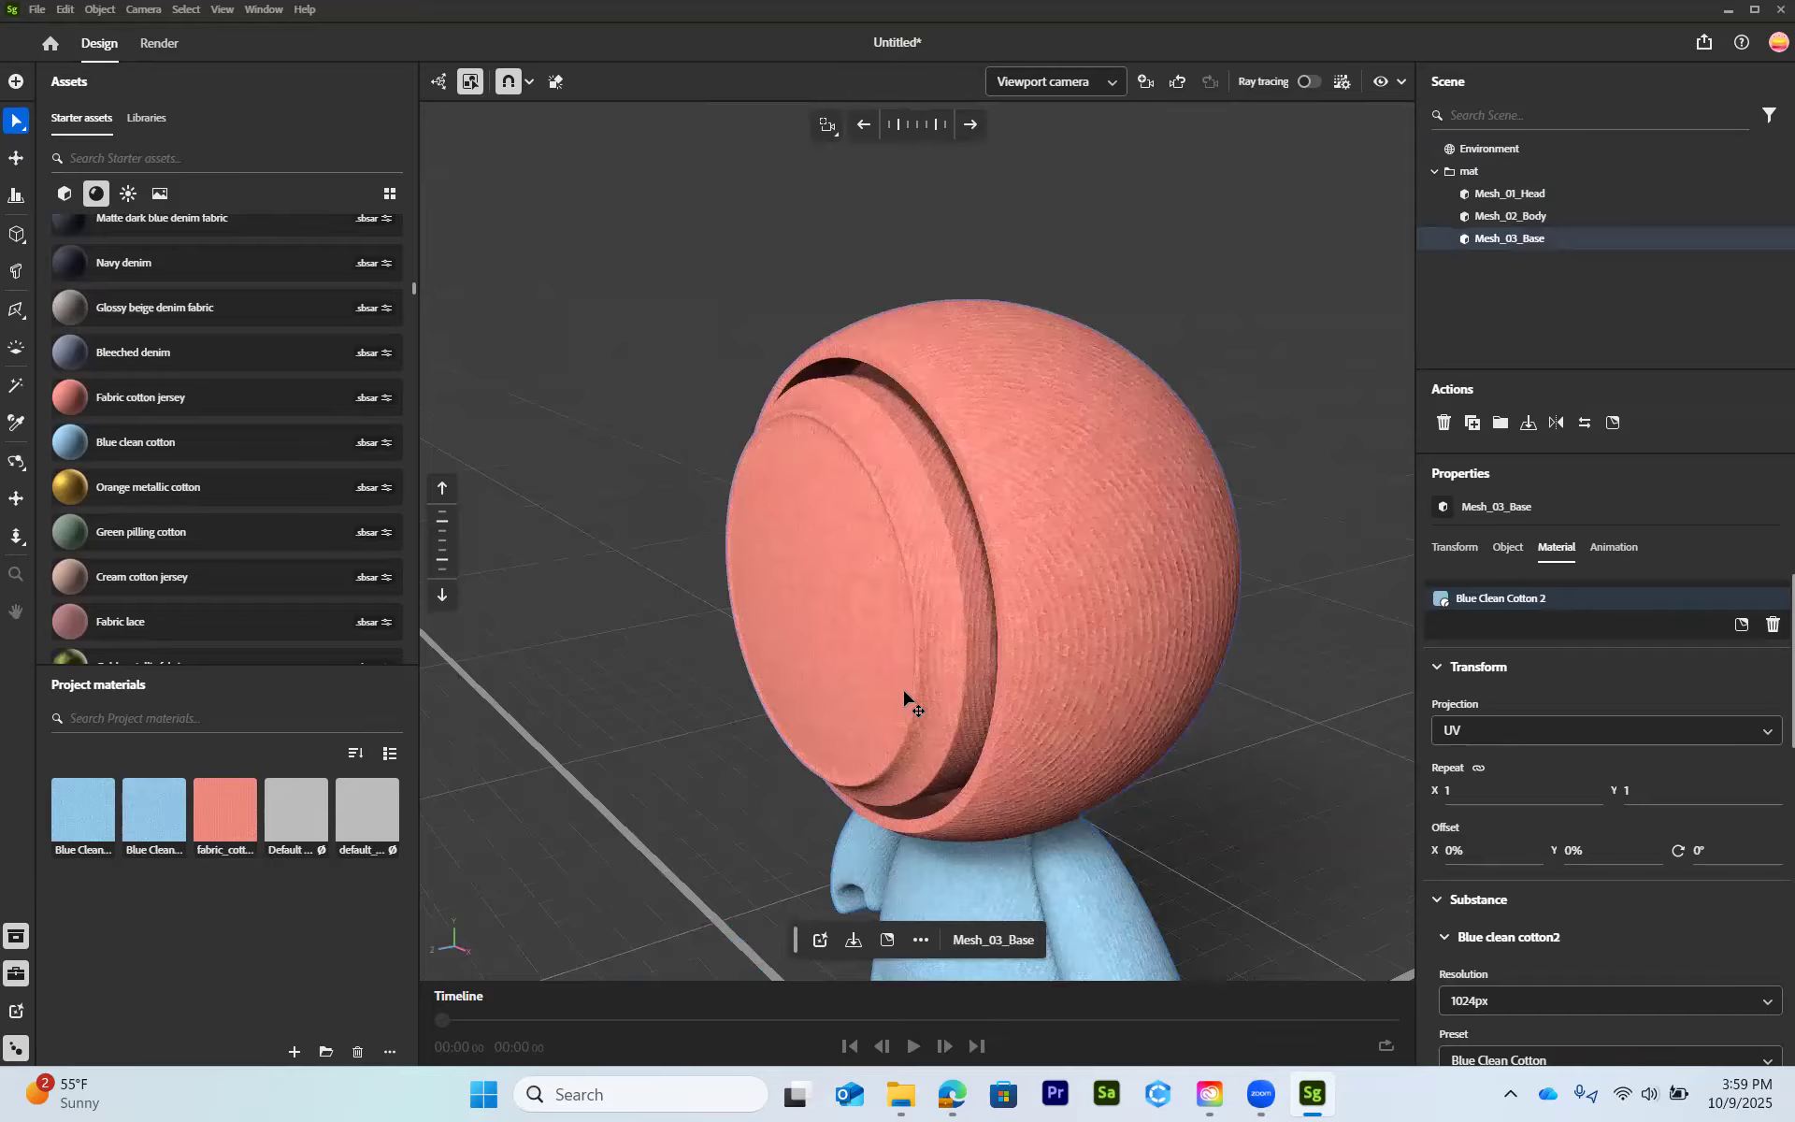
{"action": "left_click", "coordinate": [14, 391]}
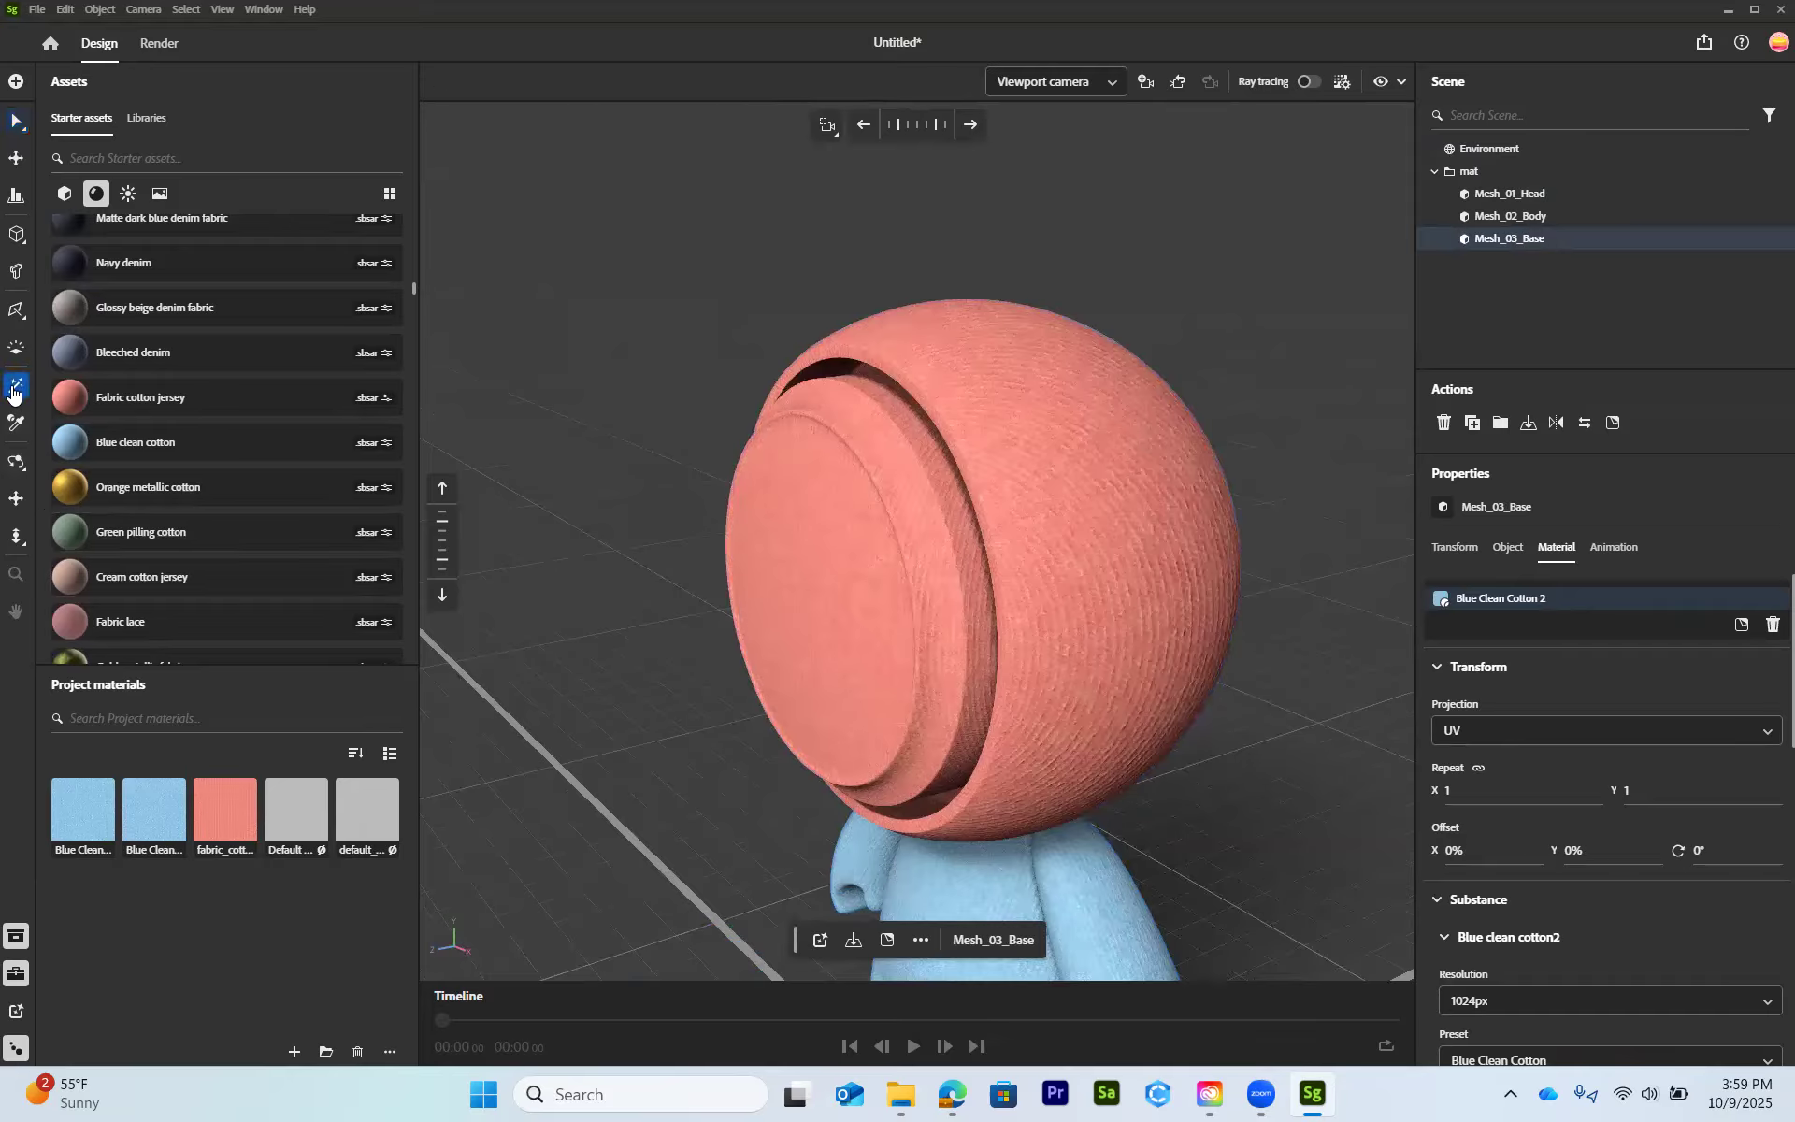
{"action": "left_click", "coordinate": [862, 567]}
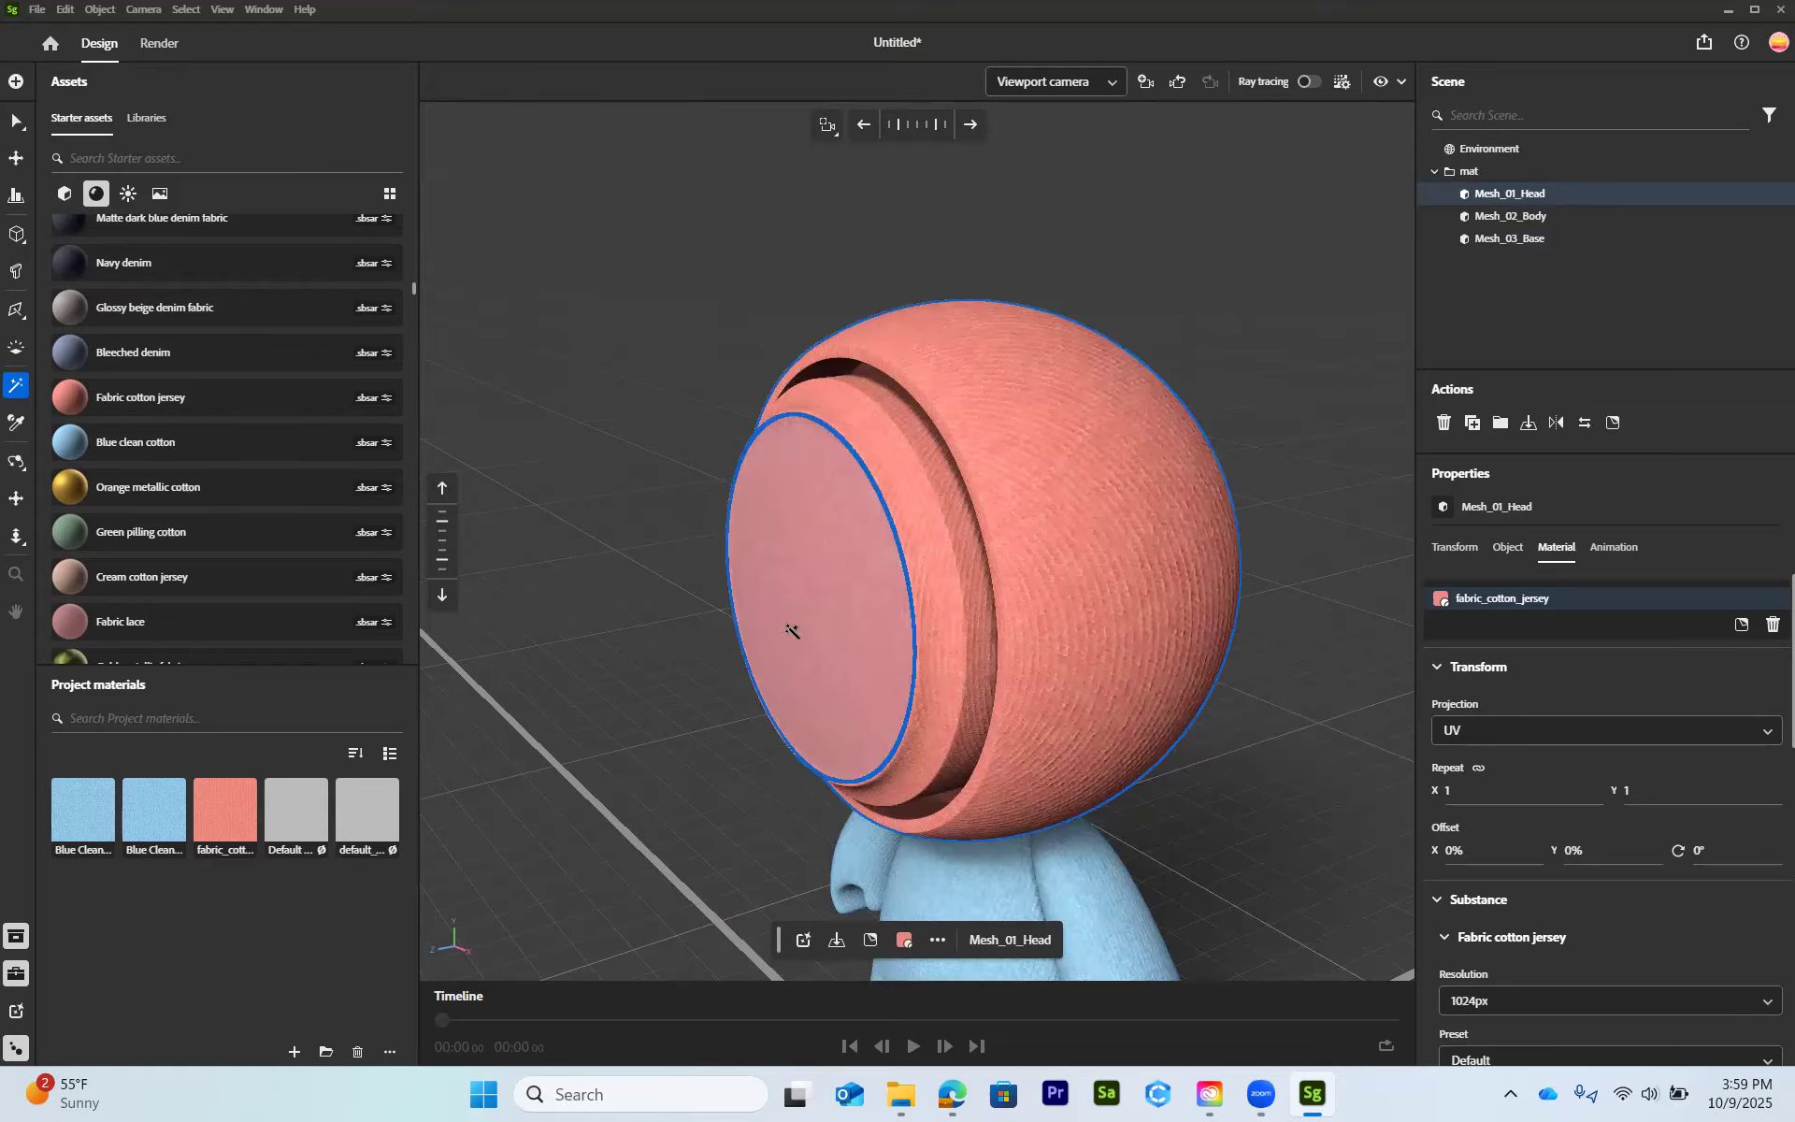
{"action": "left_click_drag", "start_coordinate": [201, 495], "coordinate": [793, 537]}
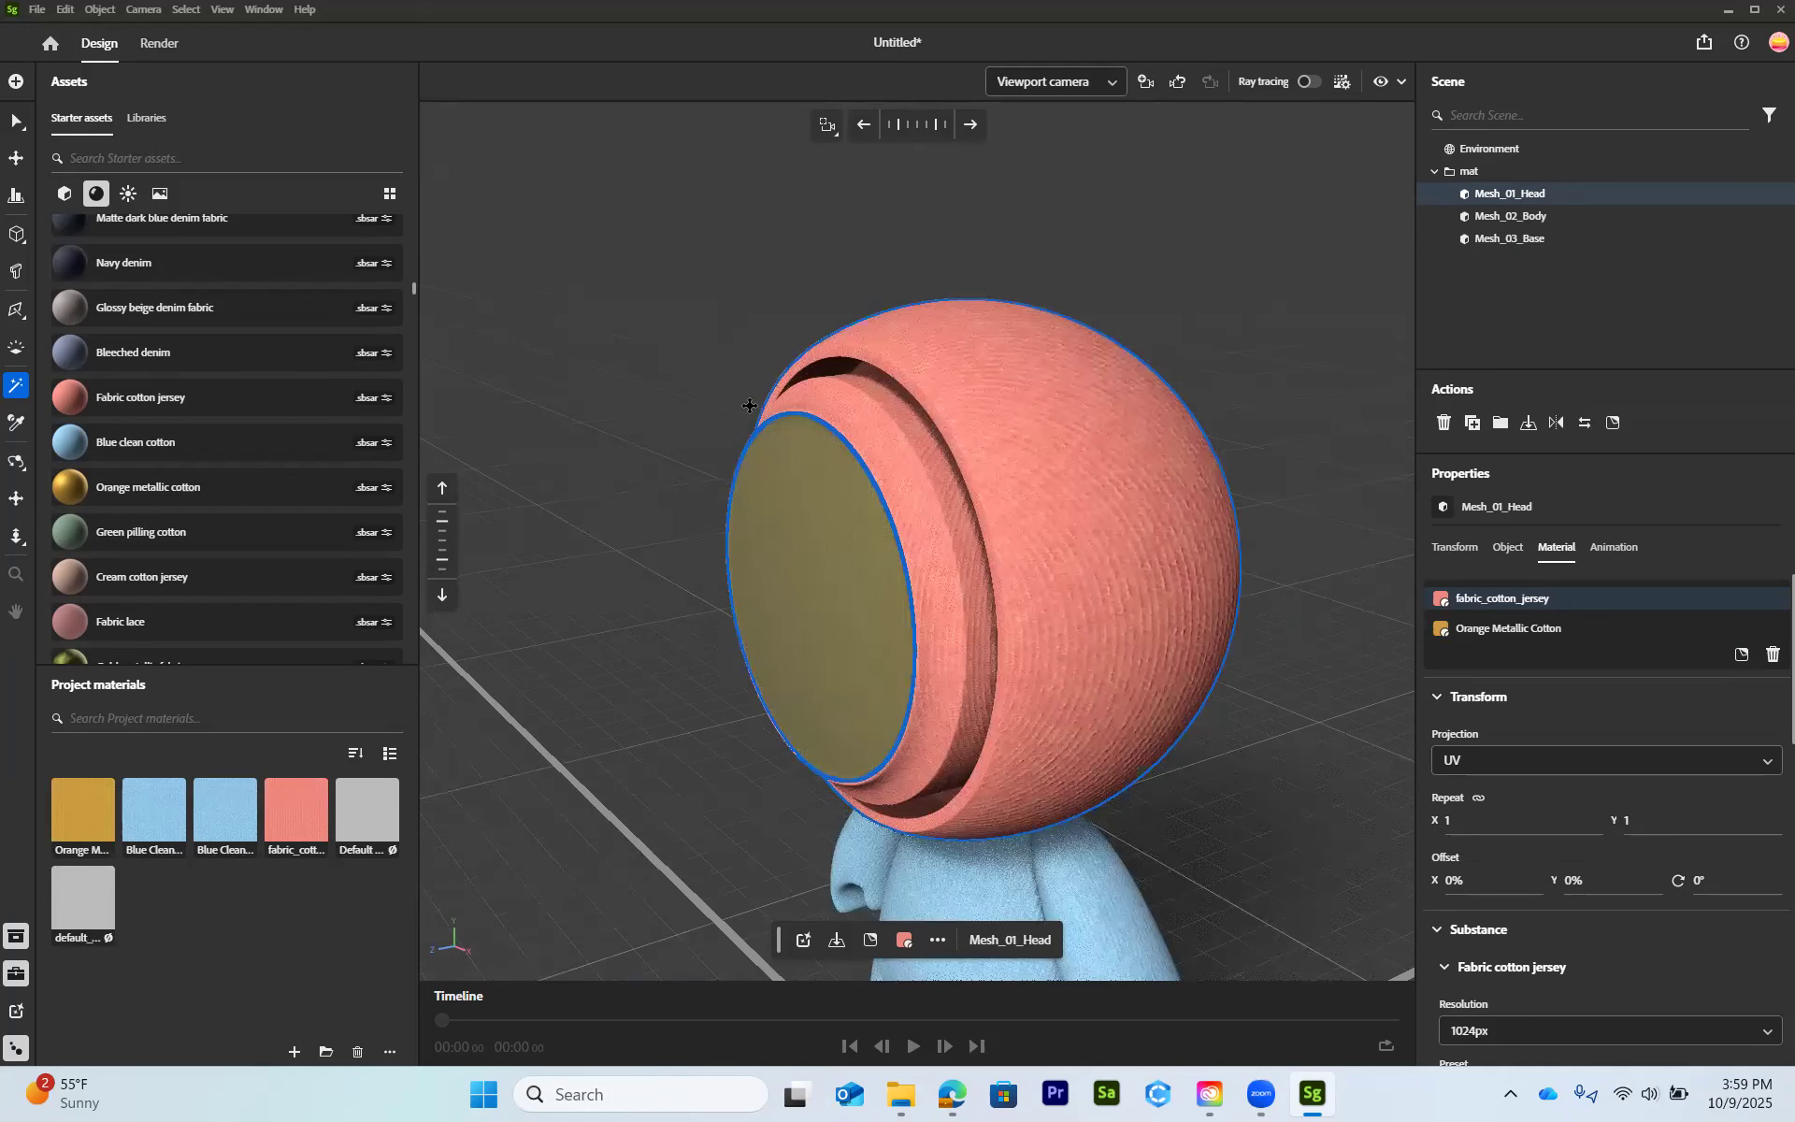
- Select the figure's arm beneath the head with the Magic Wand and apply the Orange metallic cotton material to it
{"action": "left_click_drag", "start_coordinate": [749, 405], "coordinate": [856, 602], "text": "alt"}
{"action": "scroll", "coordinate": [884, 627], "scroll_direction": "down", "scroll_amount": 4}
{"action": "middle_click_drag", "start_coordinate": [879, 622], "coordinate": [811, 564]}
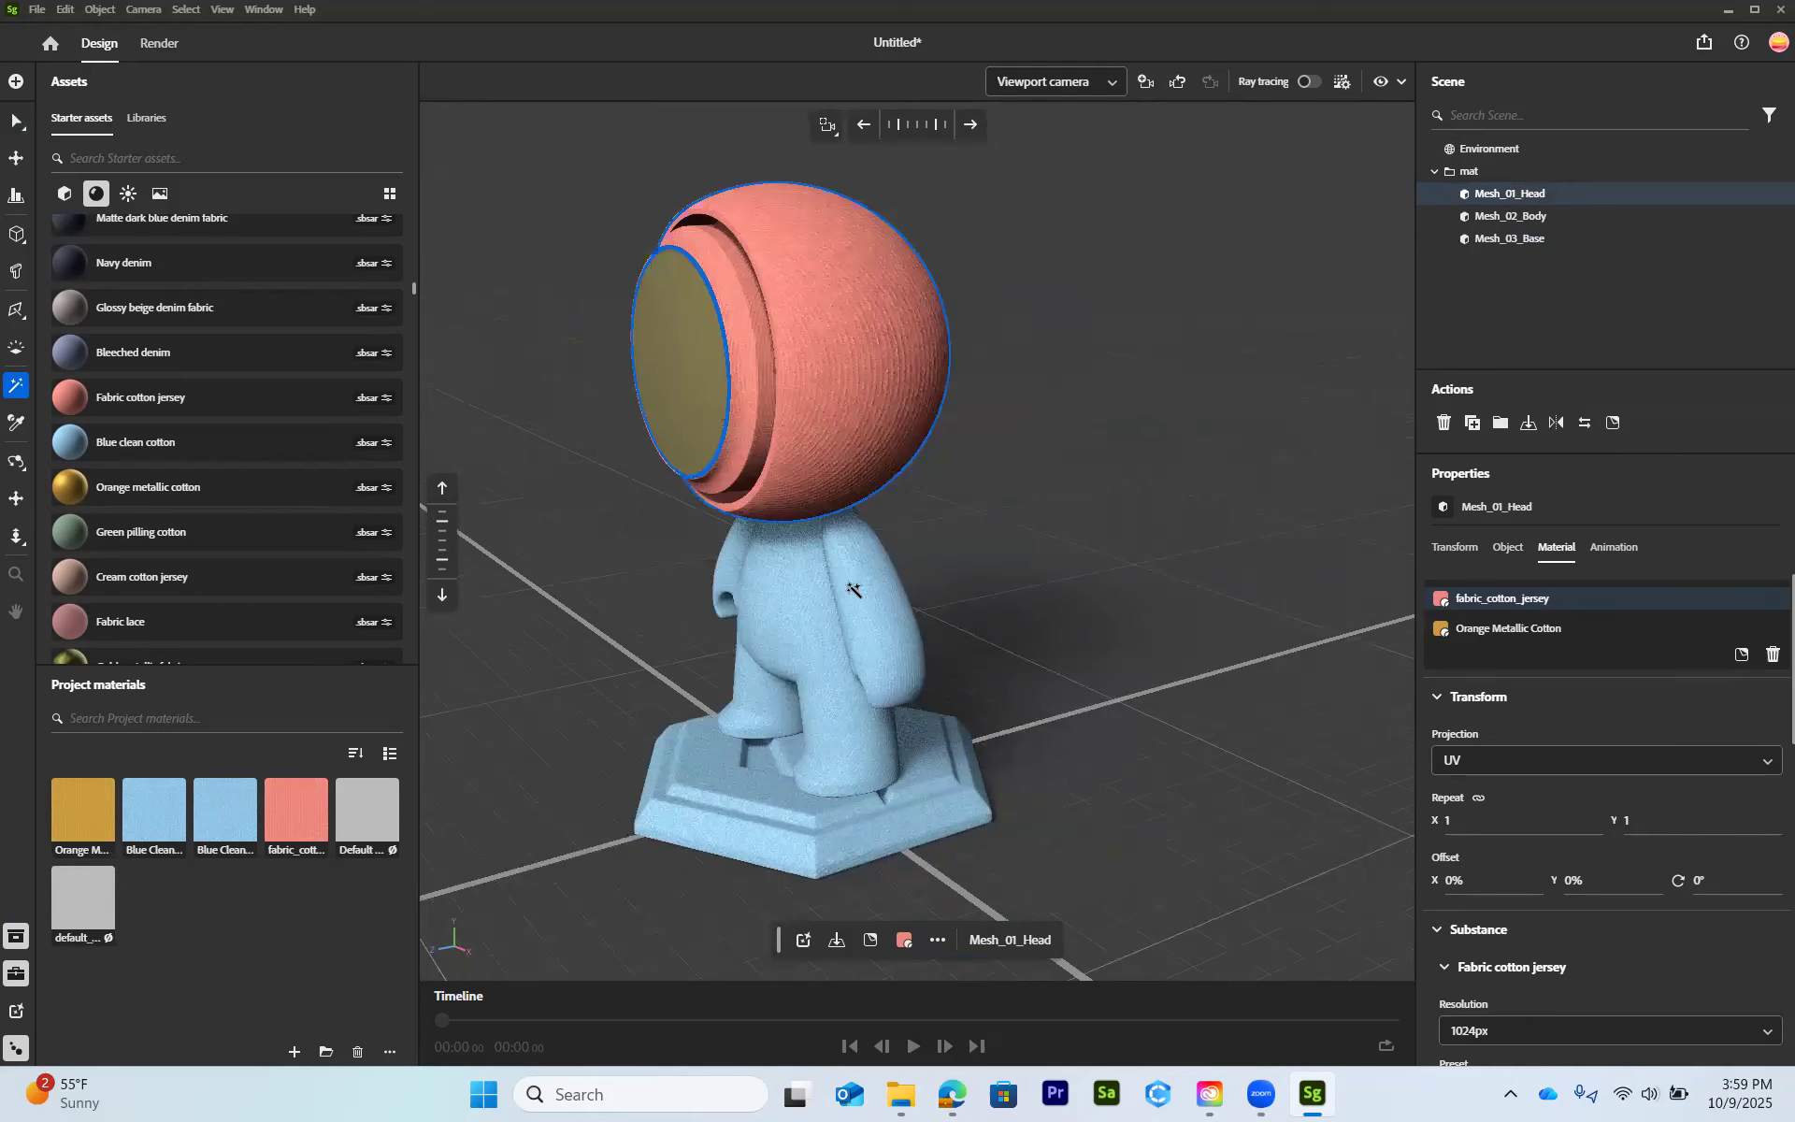
{"action": "left_click", "coordinate": [872, 609]}
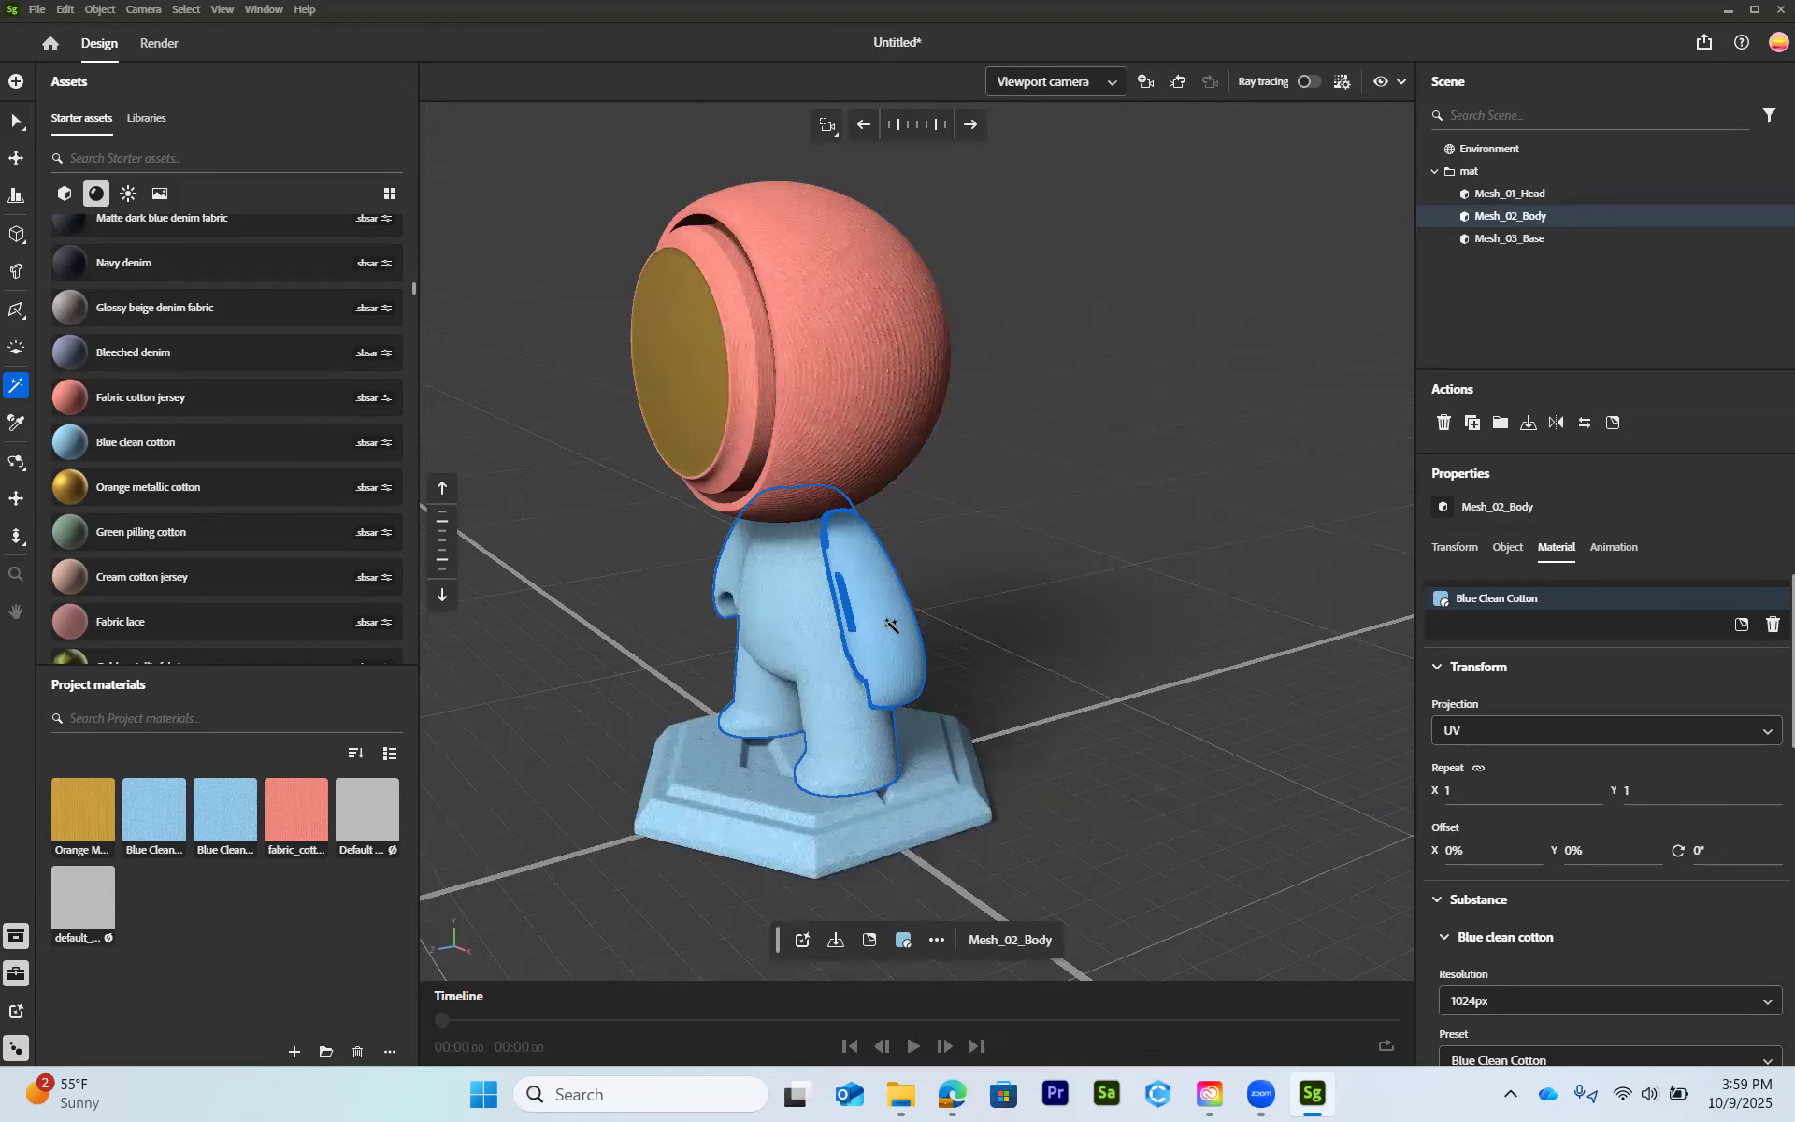
{"action": "left_click_drag", "start_coordinate": [109, 496], "coordinate": [893, 606]}
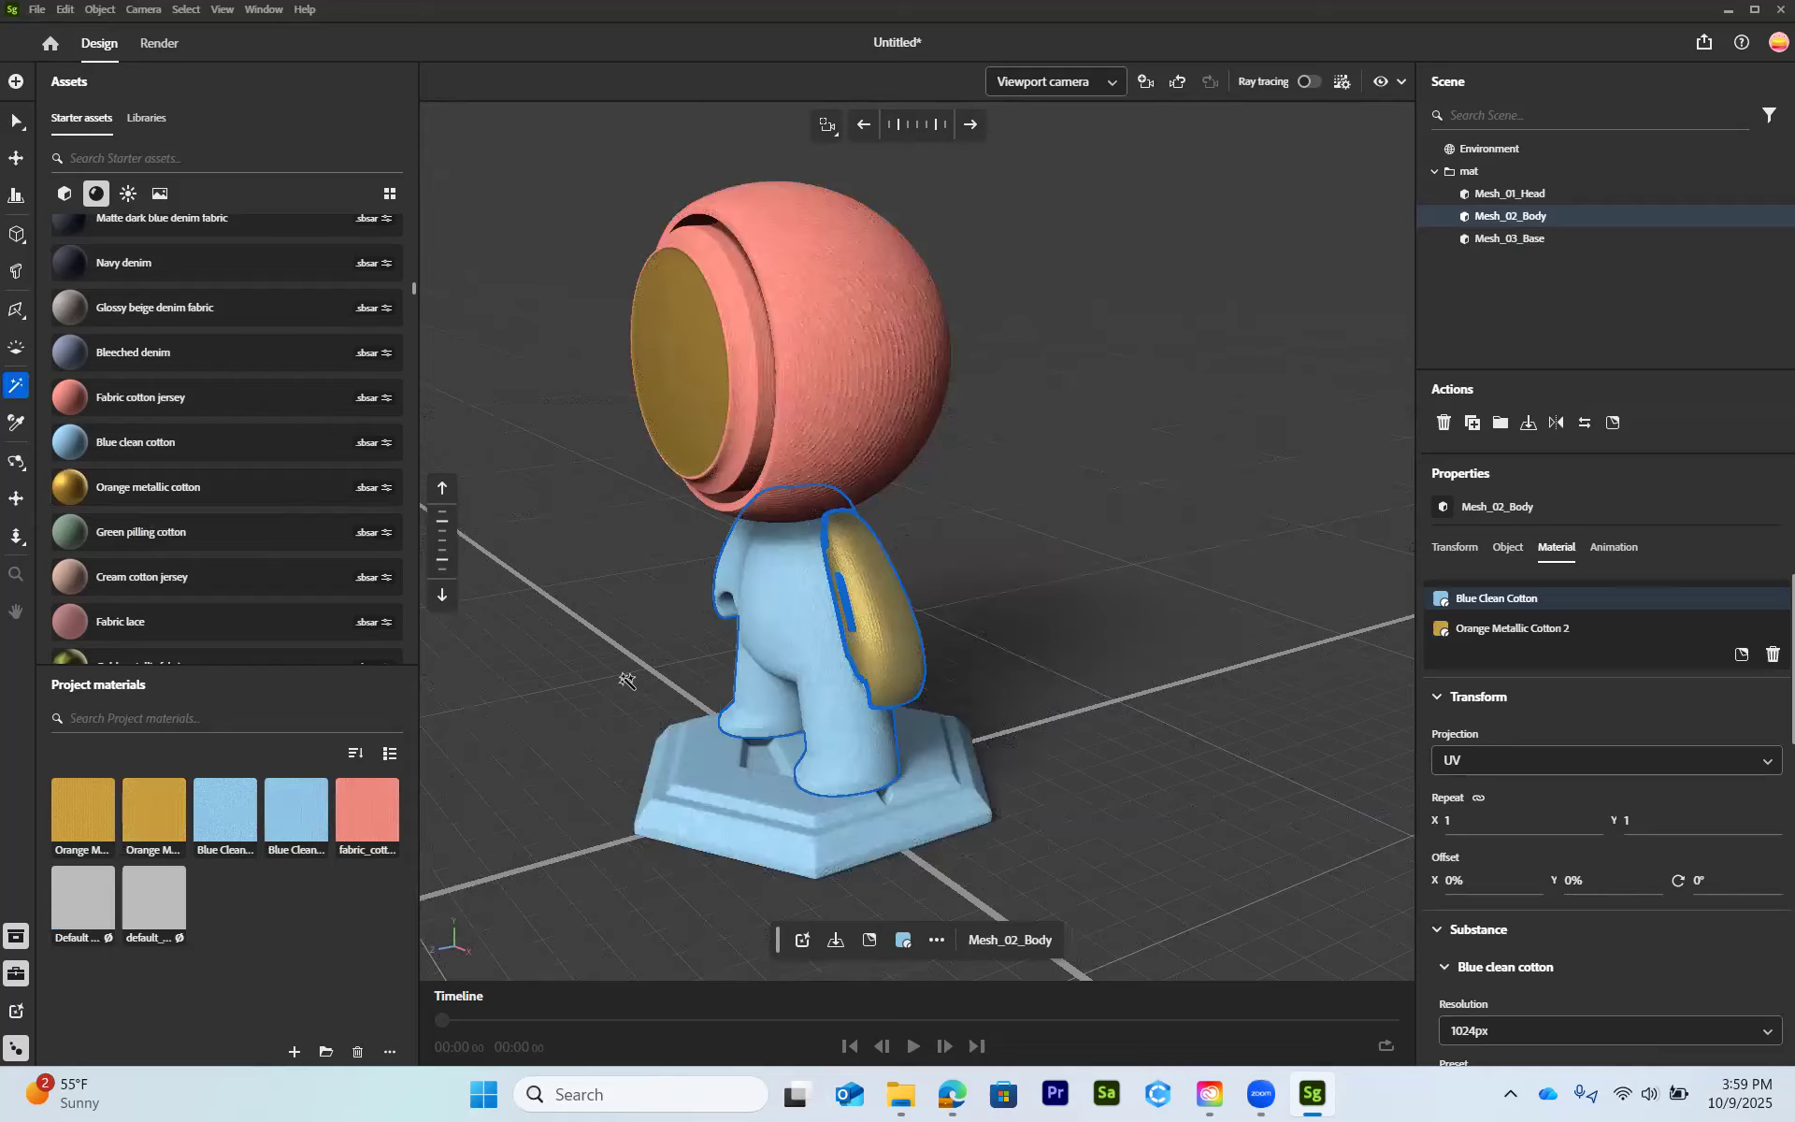
- Apply the Green pilling cotton material to the upper surface of the hexagonal base with the Magic Wand, and deselect the figure
{"action": "left_click", "coordinate": [743, 795]}
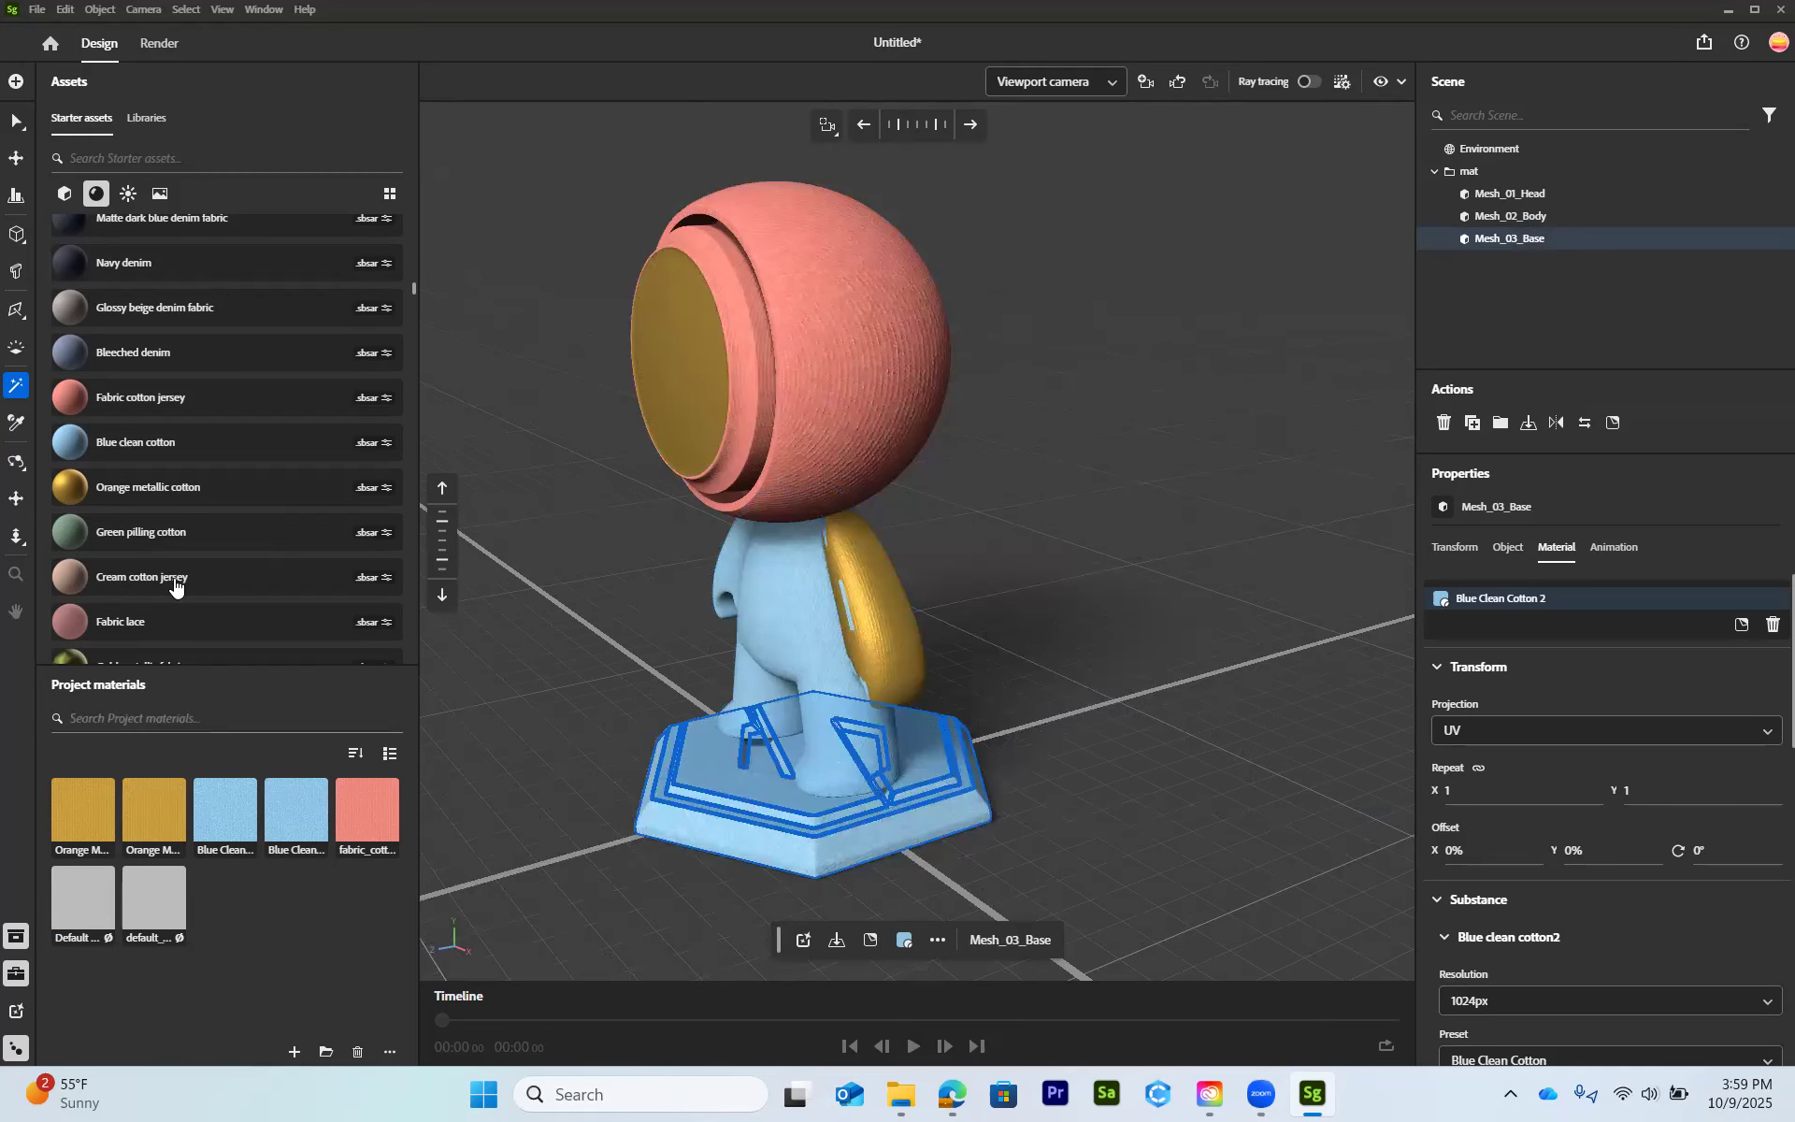
{"action": "left_click_drag", "start_coordinate": [131, 541], "coordinate": [737, 786]}
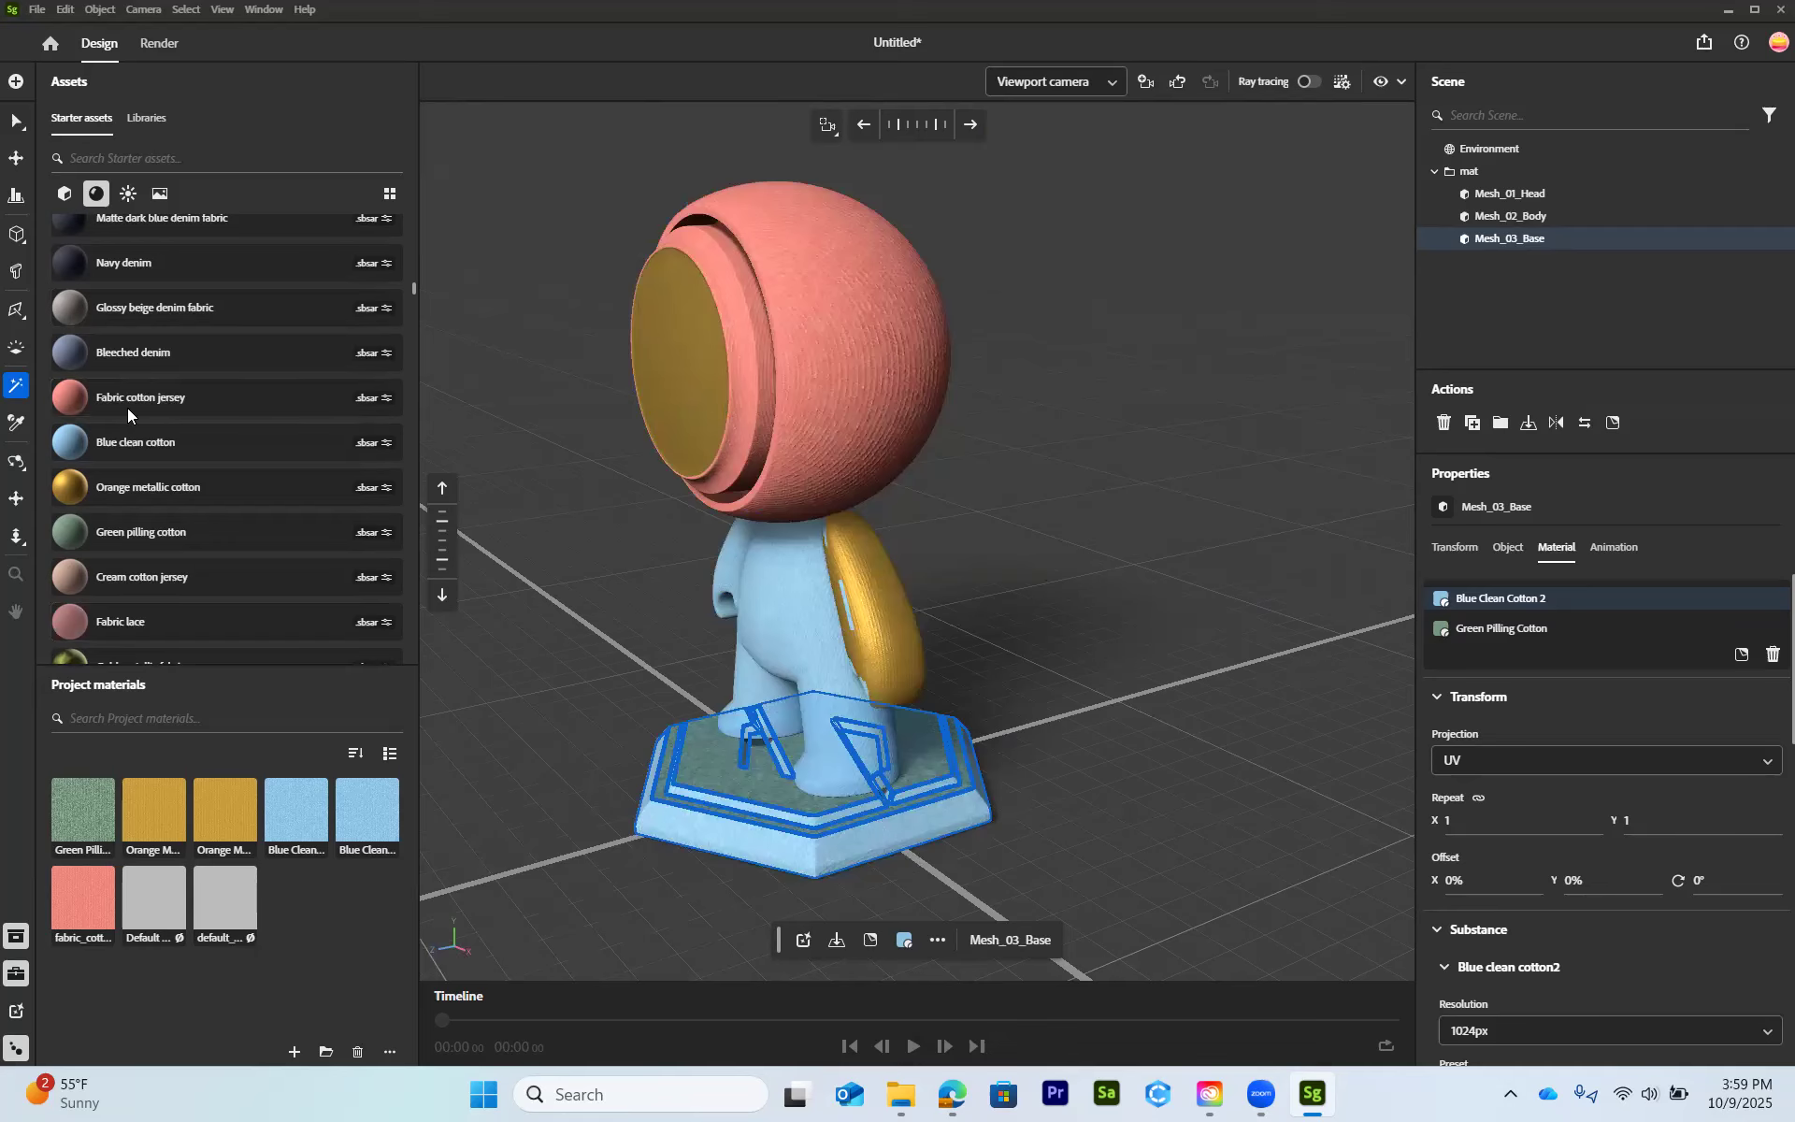
{"action": "left_click", "coordinate": [16, 122]}
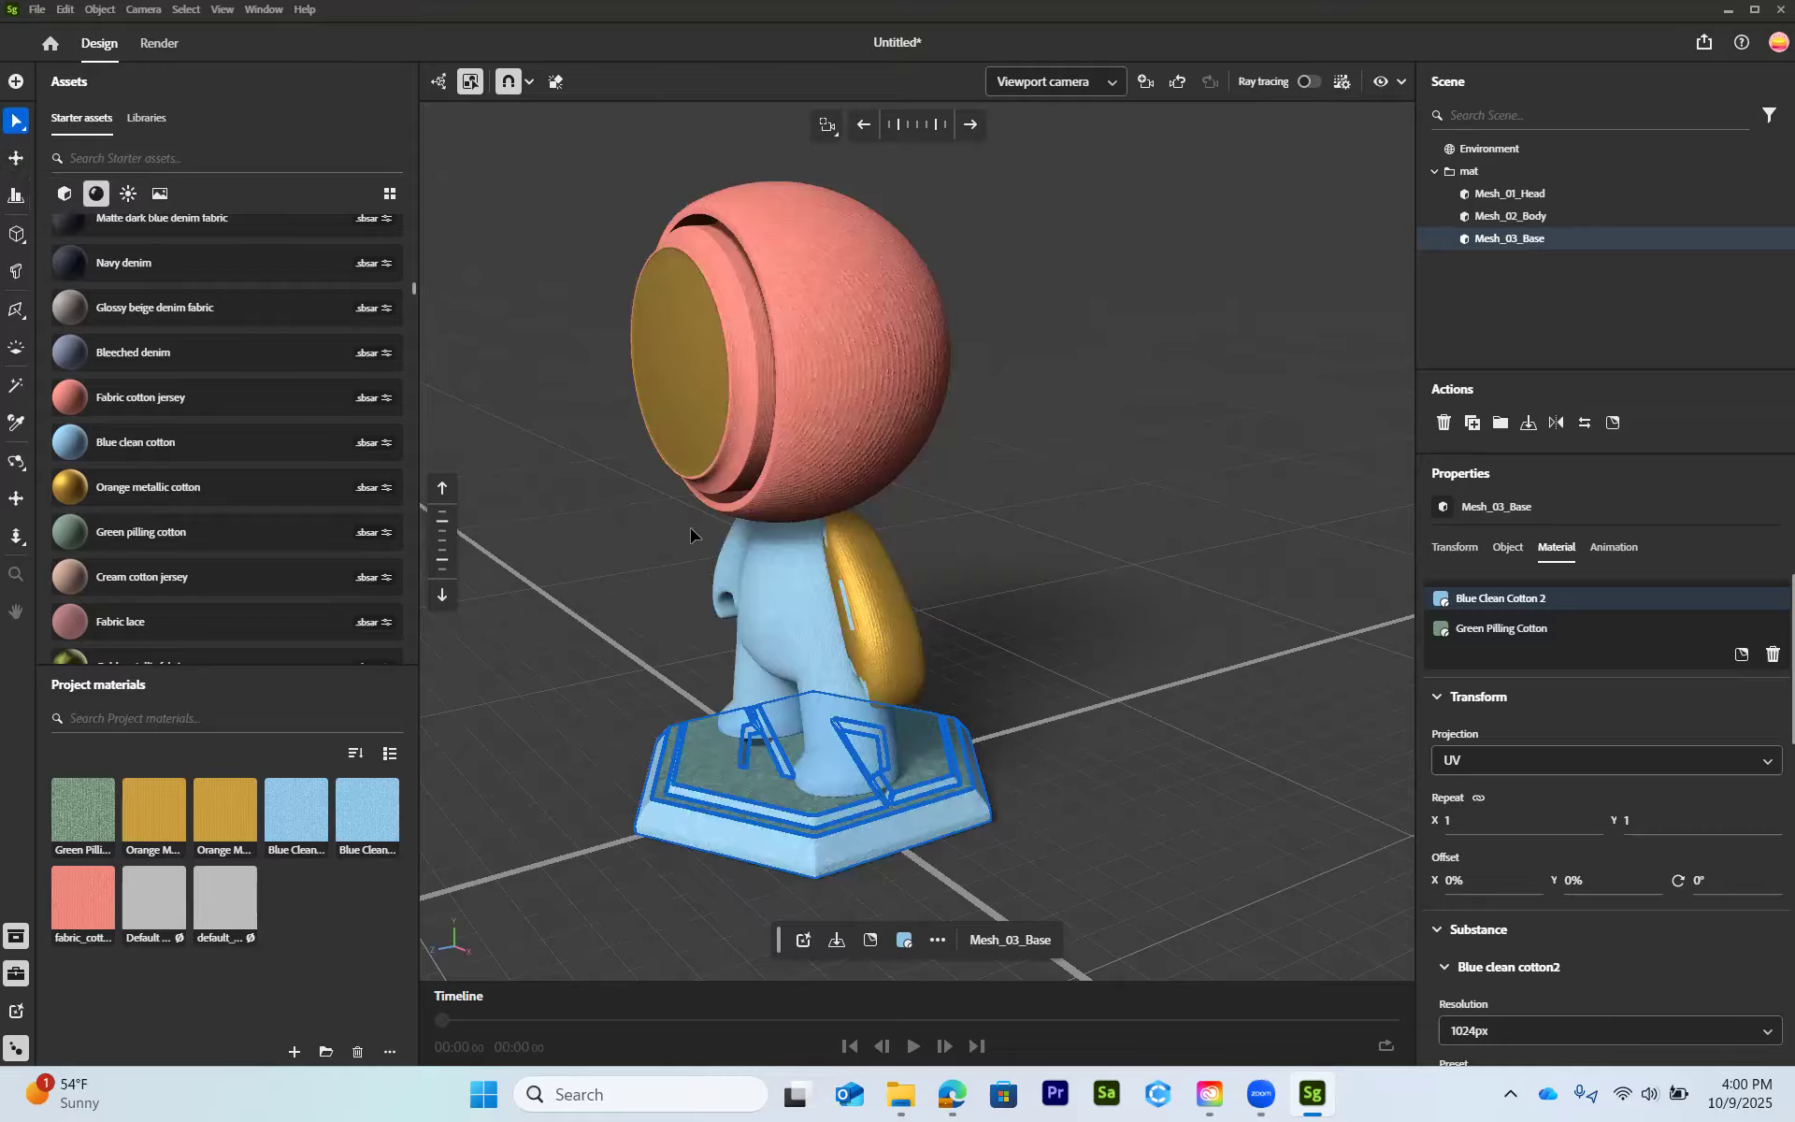
{"action": "left_click", "coordinate": [732, 590]}
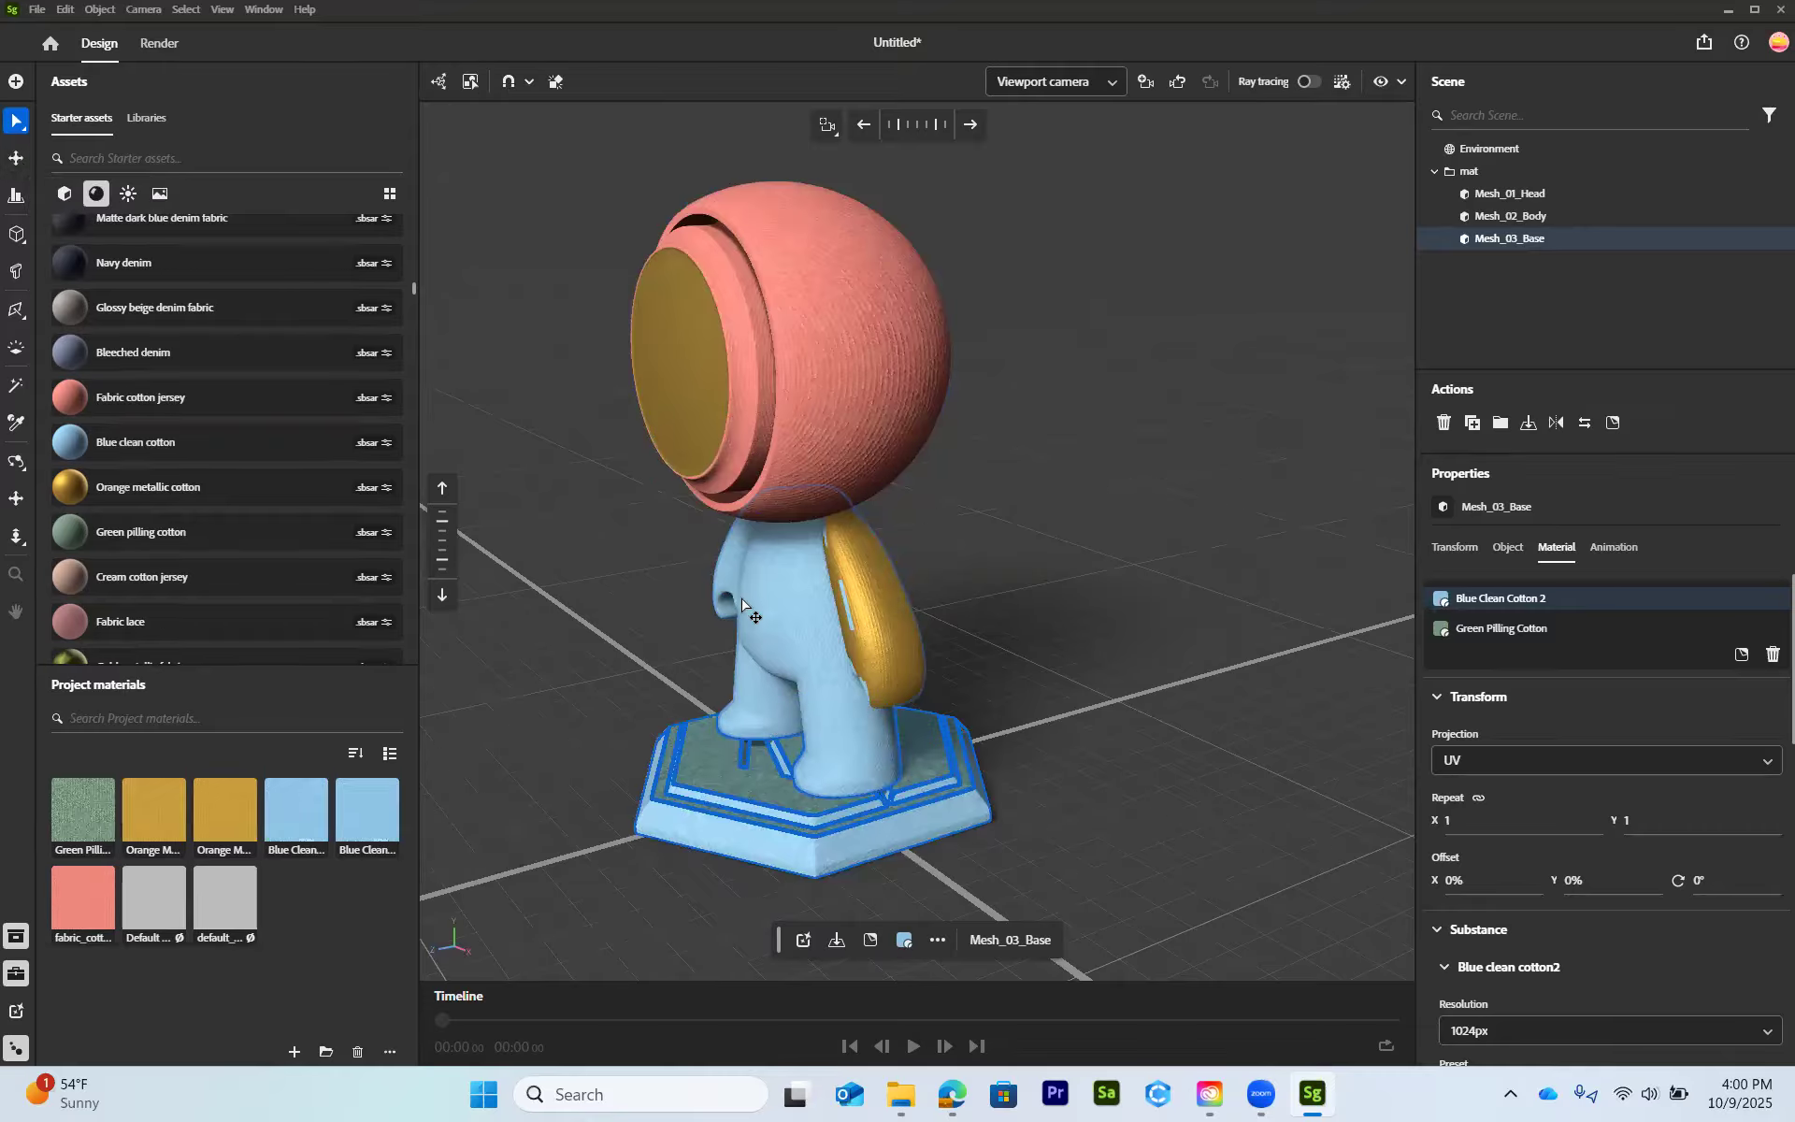
{"action": "left_click", "coordinate": [671, 618]}
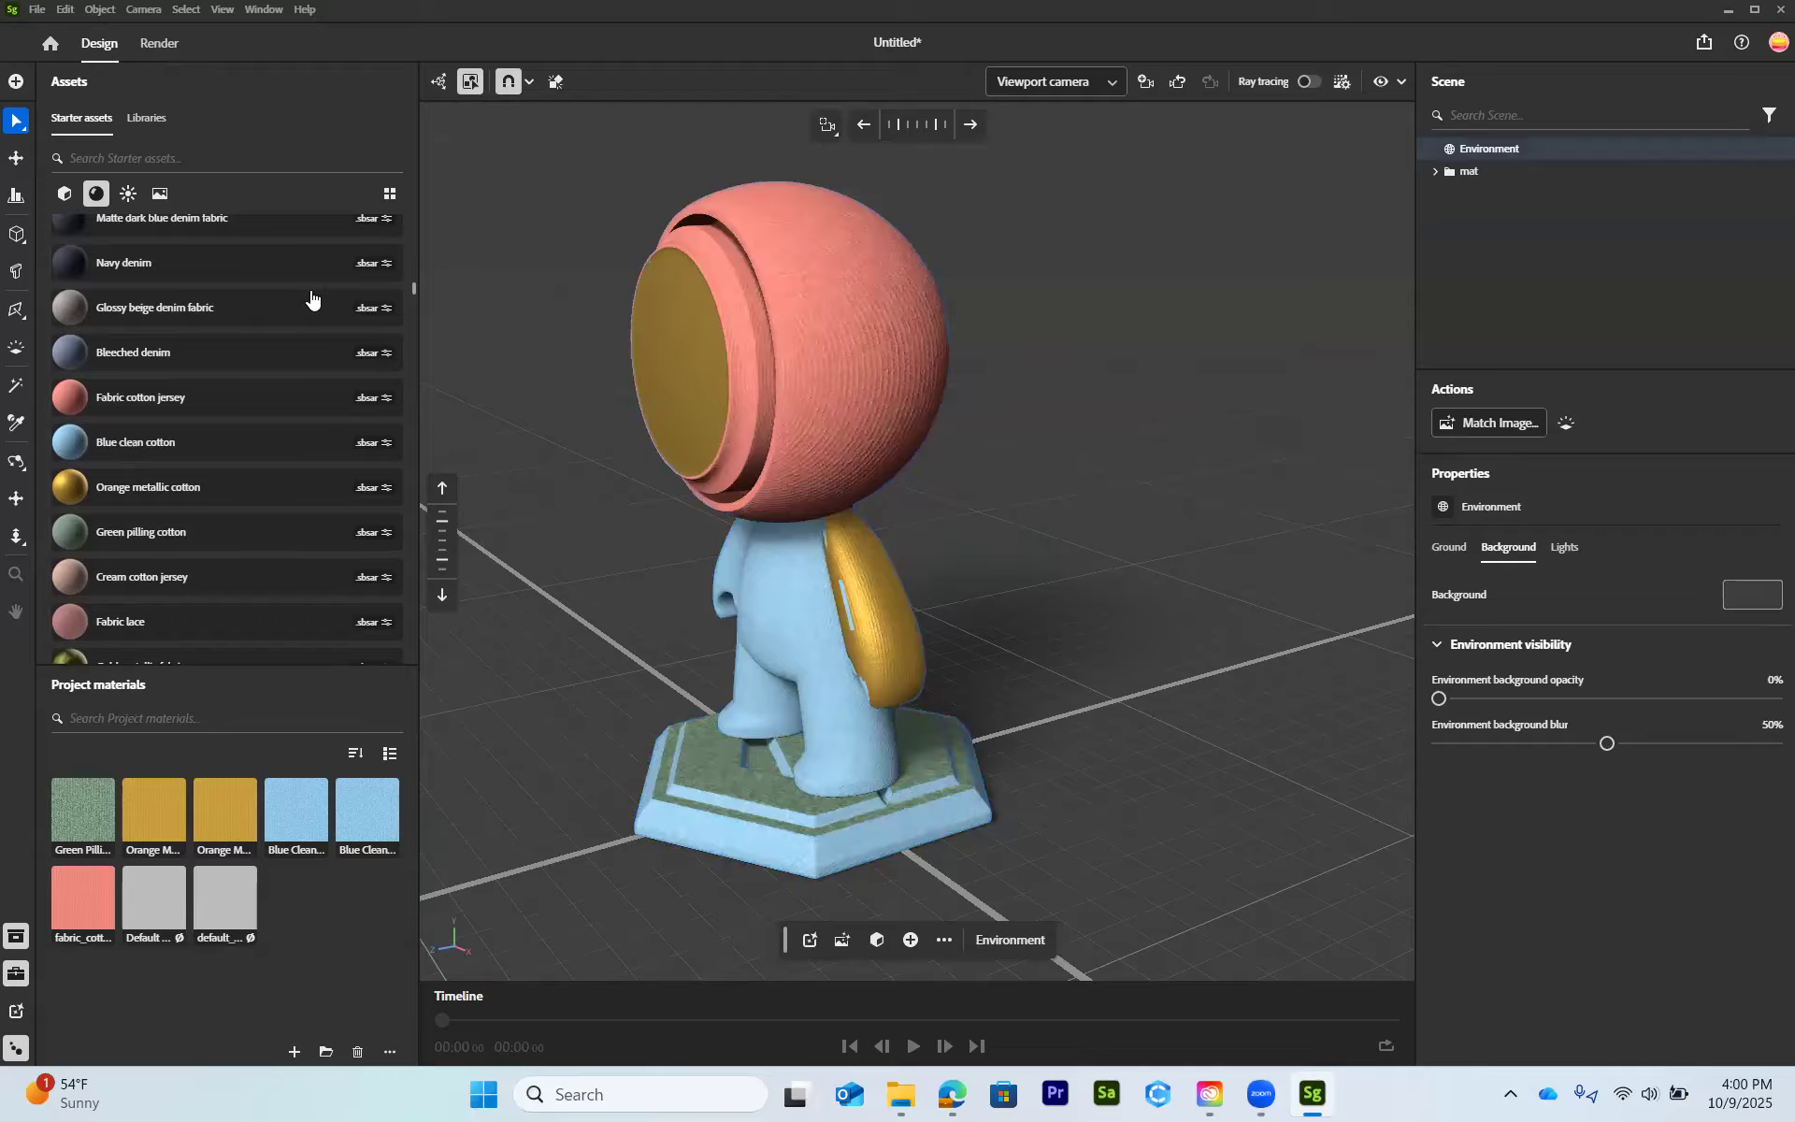
- Select the whole Mat figure, move it freely across the ground and rotate it about its vertical axis with its bounding frame
{"action": "left_click", "coordinate": [788, 462]}
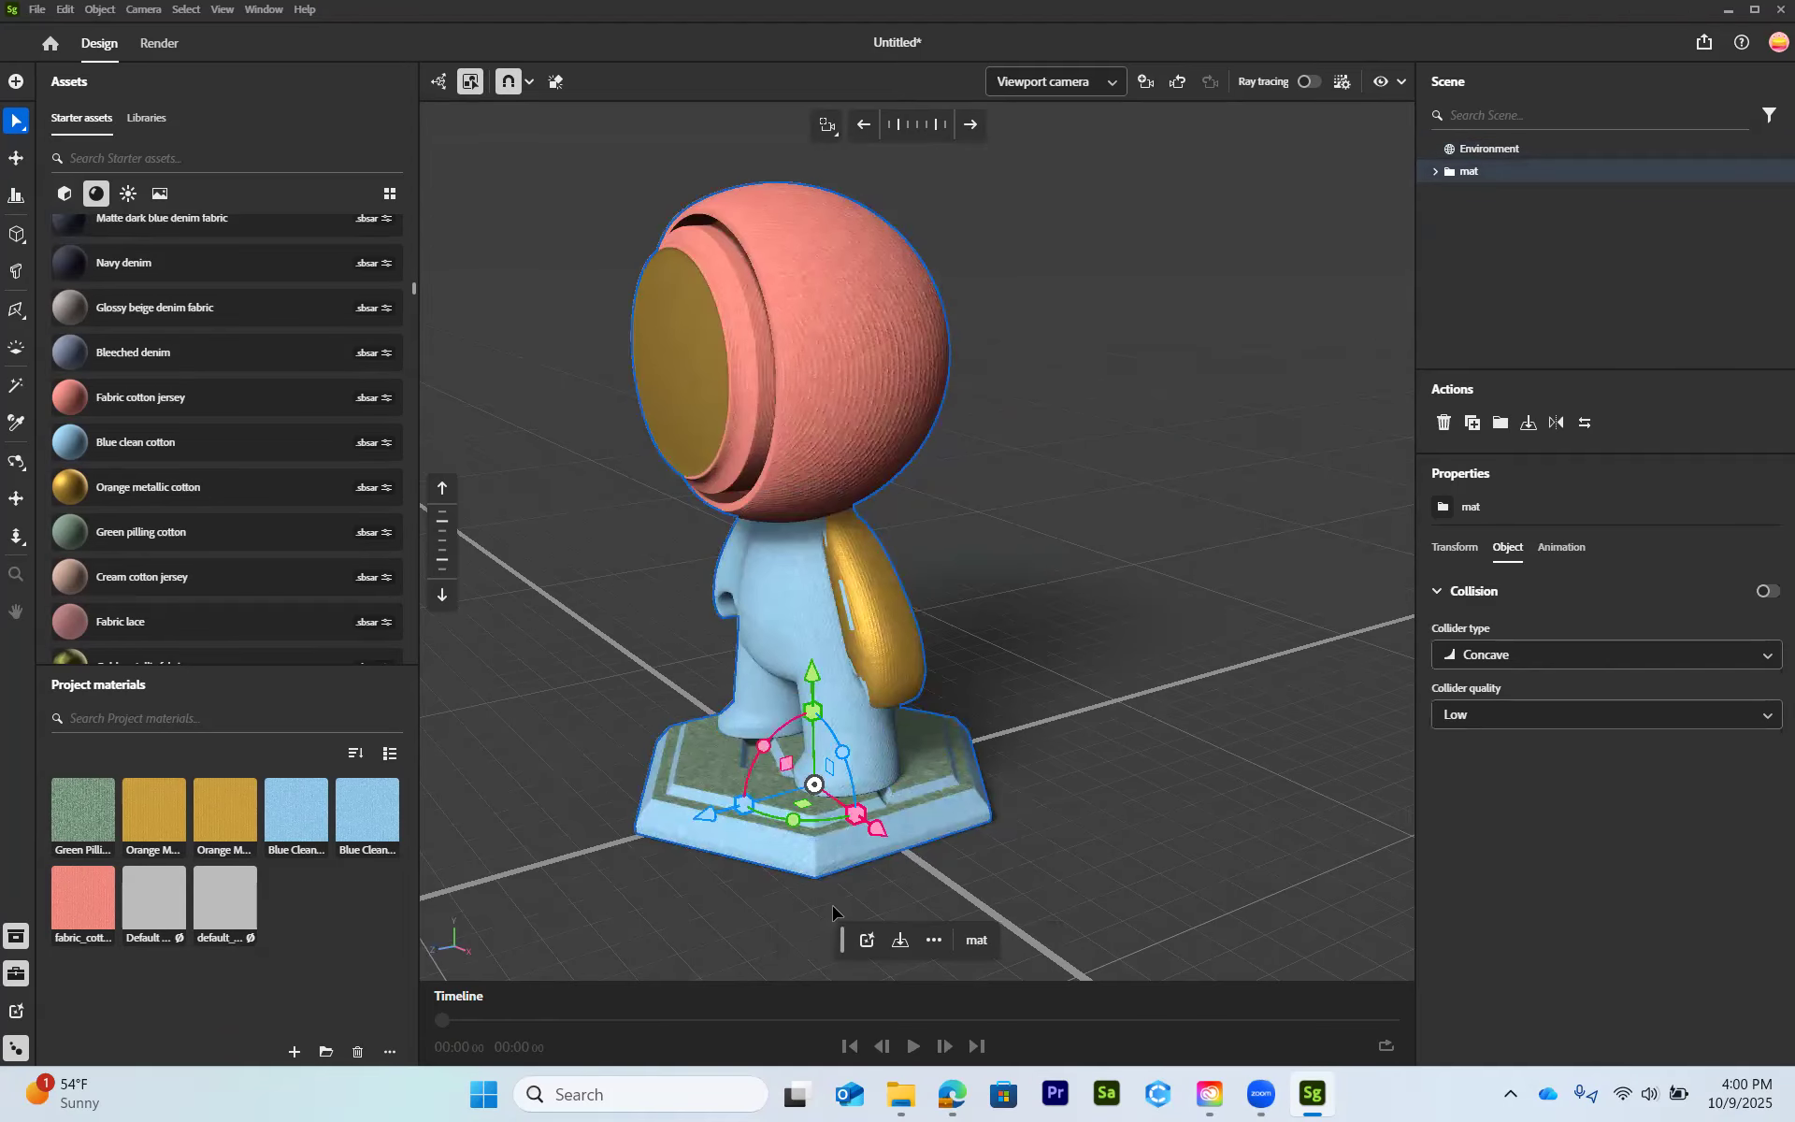
{"action": "scroll", "coordinate": [829, 842], "scroll_direction": "up", "scroll_amount": 2}
{"action": "scroll", "coordinate": [829, 841], "scroll_direction": "down", "scroll_amount": 3}
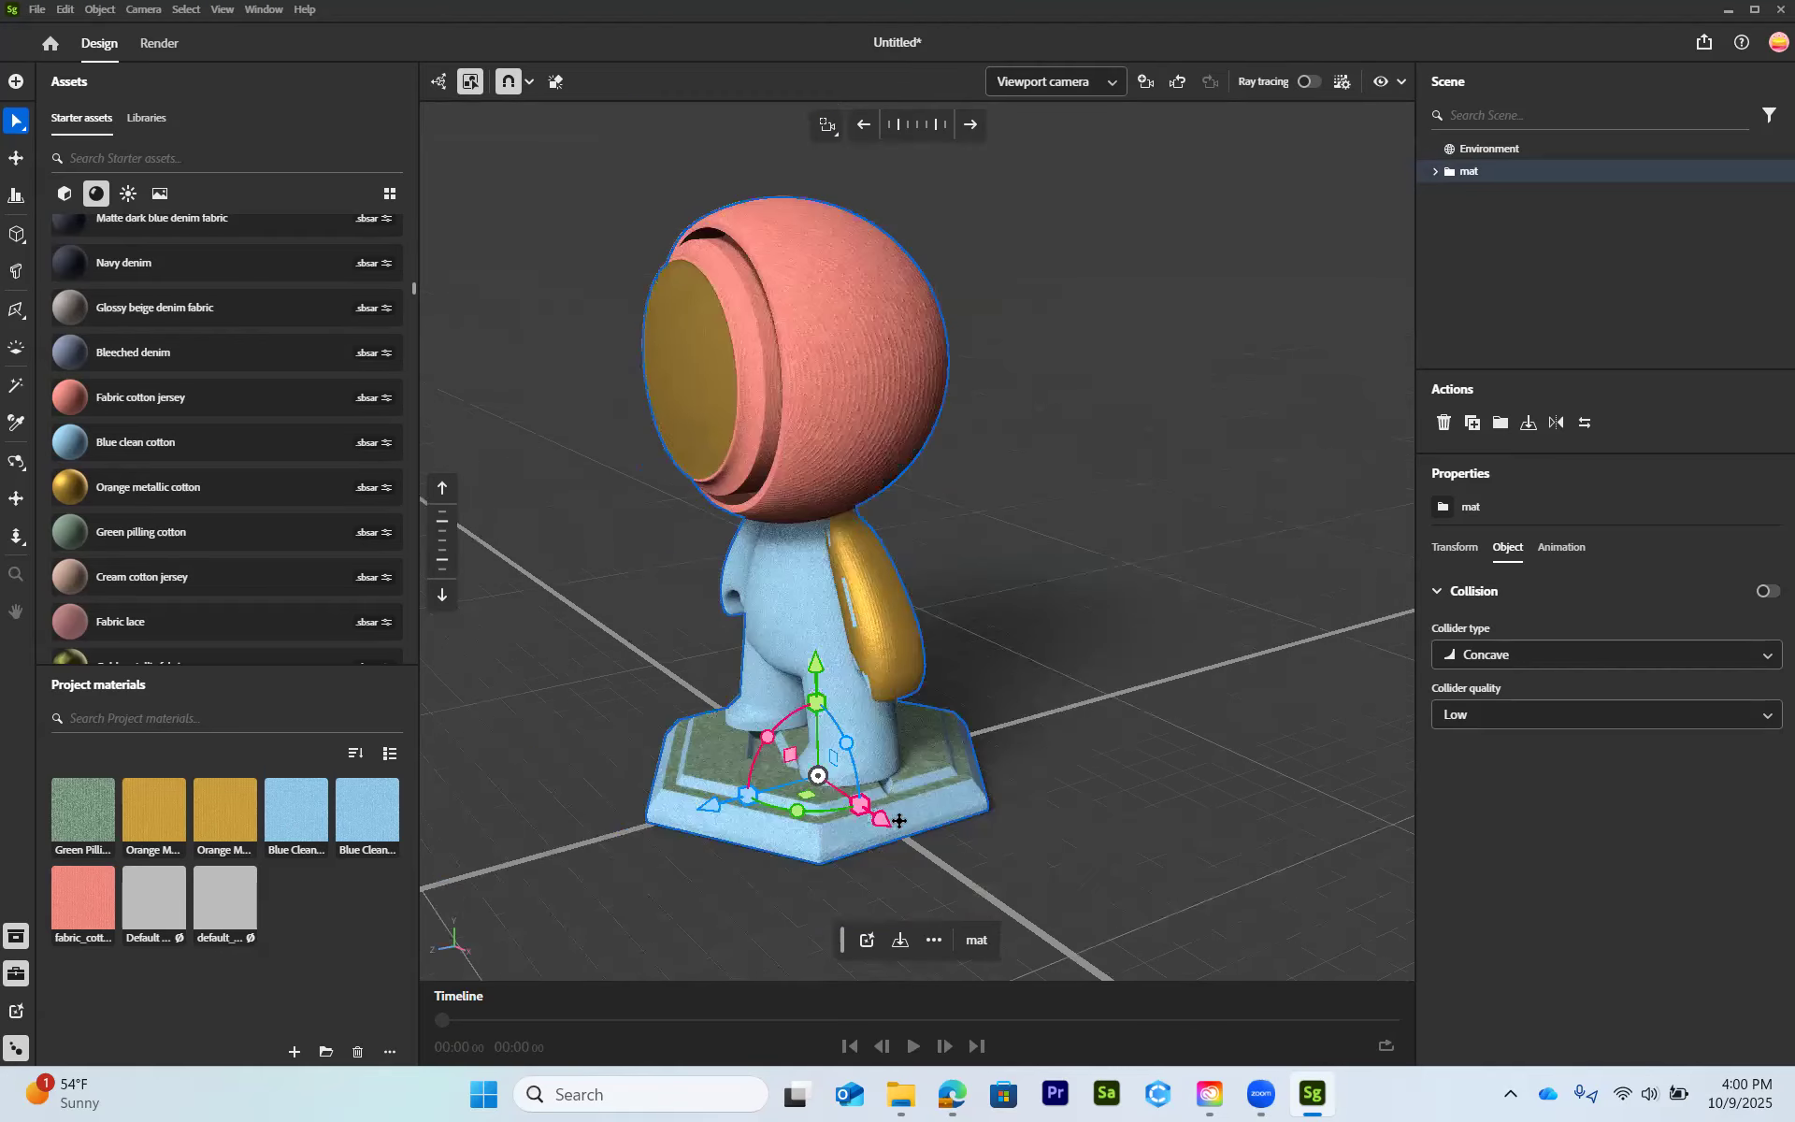
{"action": "right_click_drag", "start_coordinate": [710, 762], "coordinate": [795, 735]}
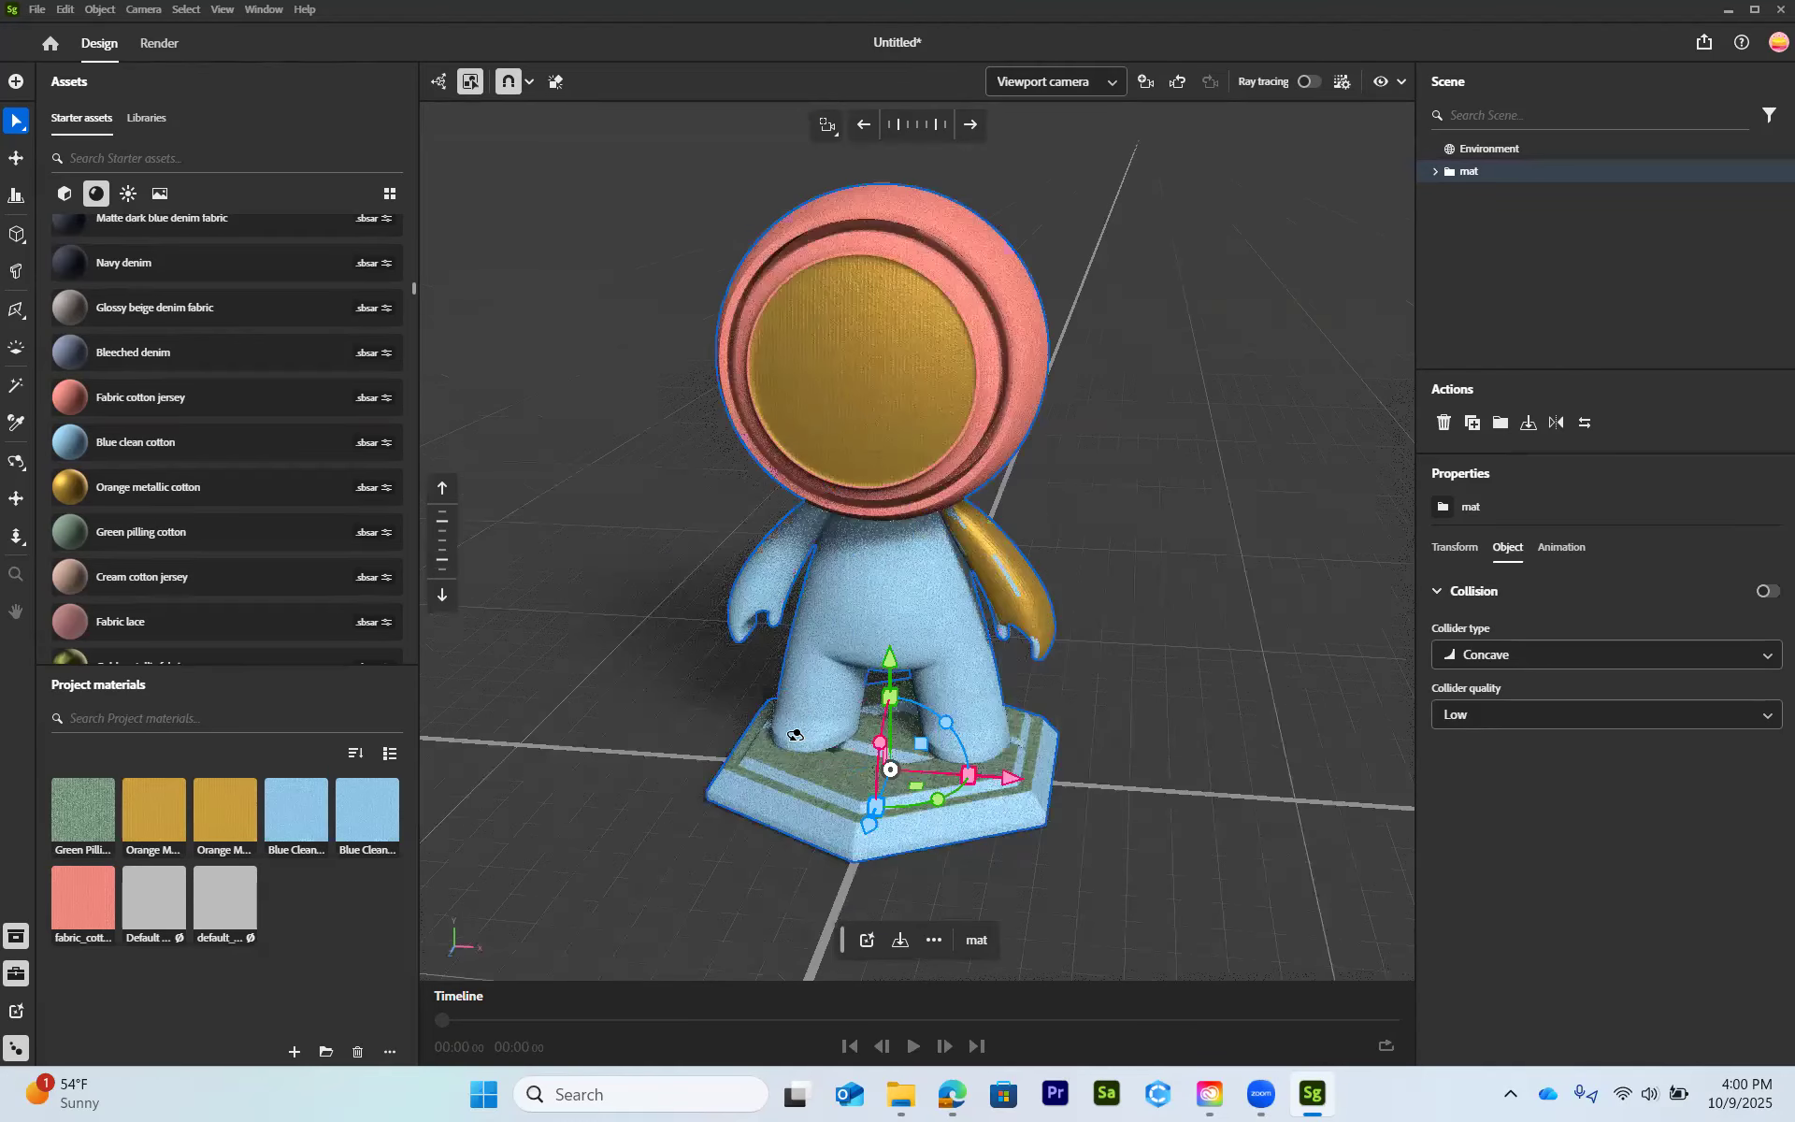
{"action": "scroll", "coordinate": [899, 772], "scroll_direction": "up", "scroll_amount": 2}
{"action": "middle_click_drag", "start_coordinate": [900, 771], "coordinate": [837, 729]}
{"action": "scroll", "coordinate": [837, 730], "scroll_direction": "down", "scroll_amount": 2}
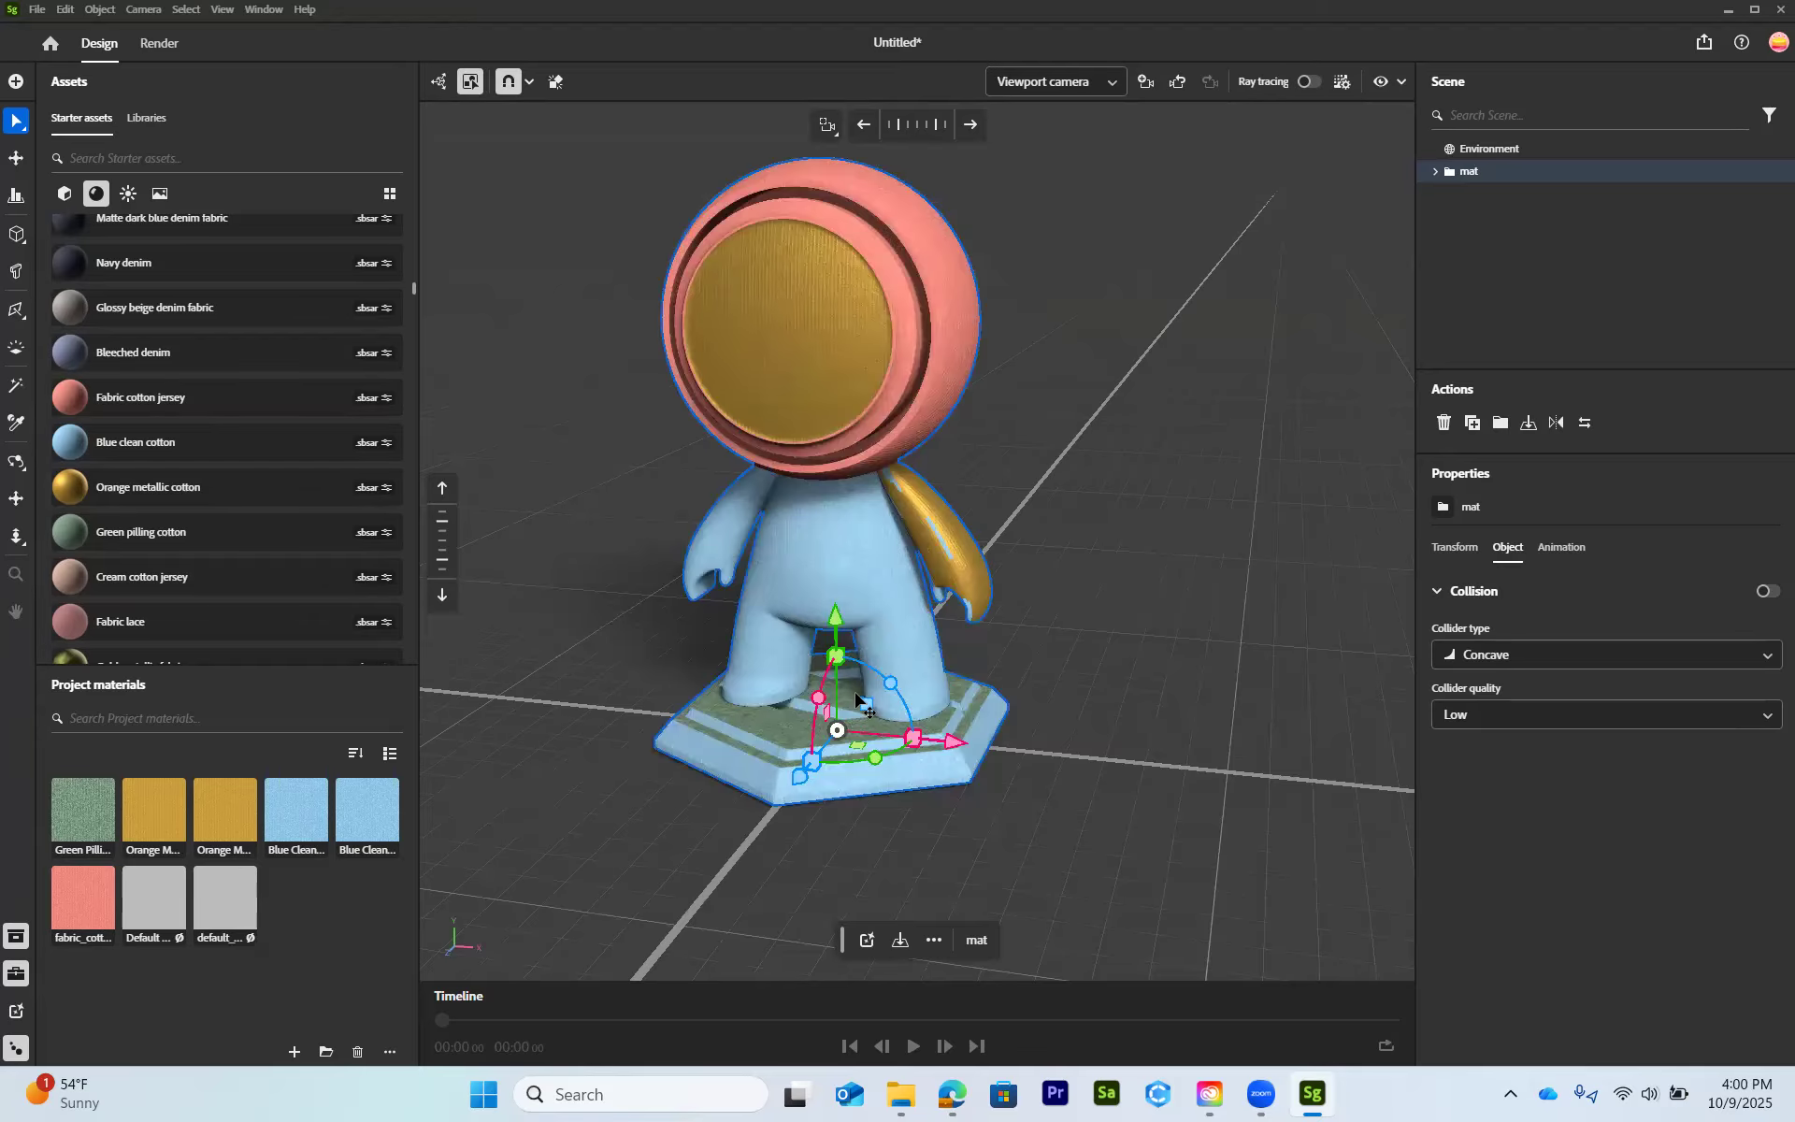
{"action": "left_click", "coordinate": [16, 159]}
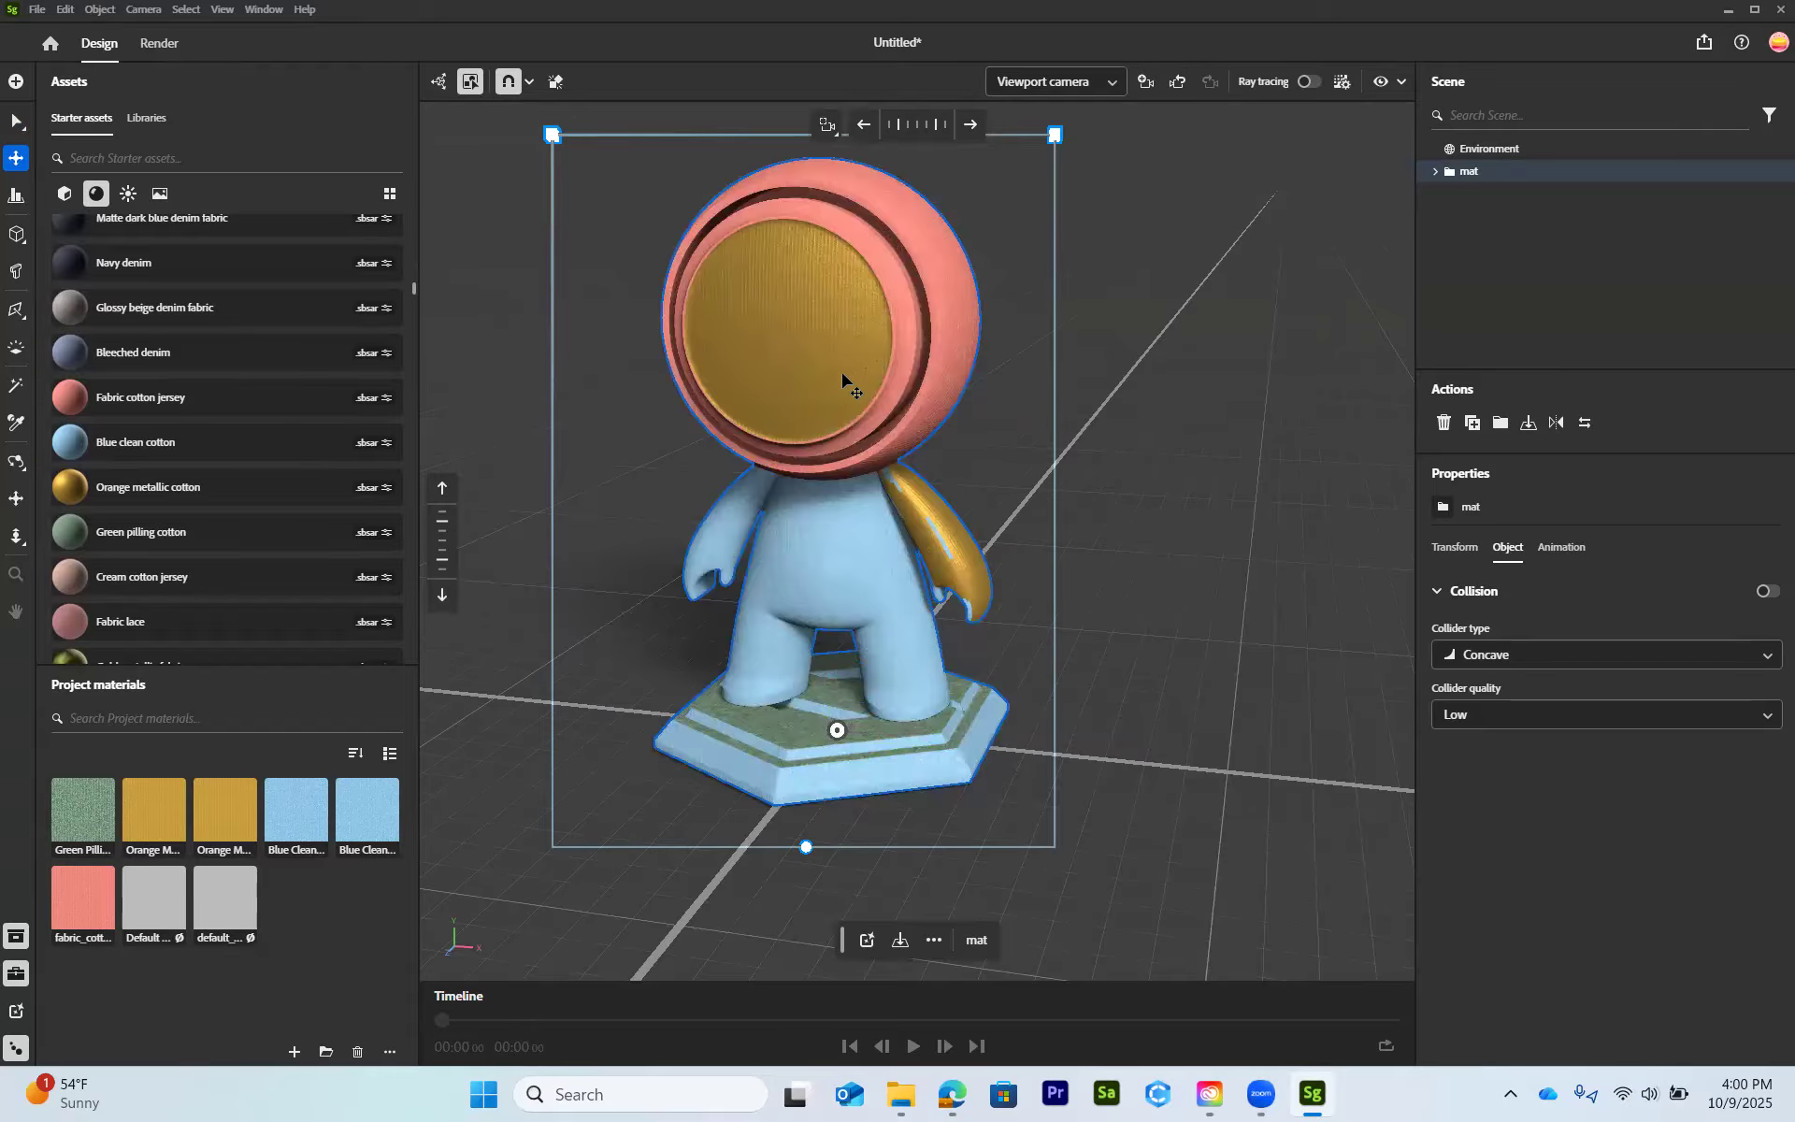
{"action": "left_click_drag", "start_coordinate": [861, 392], "coordinate": [736, 437]}
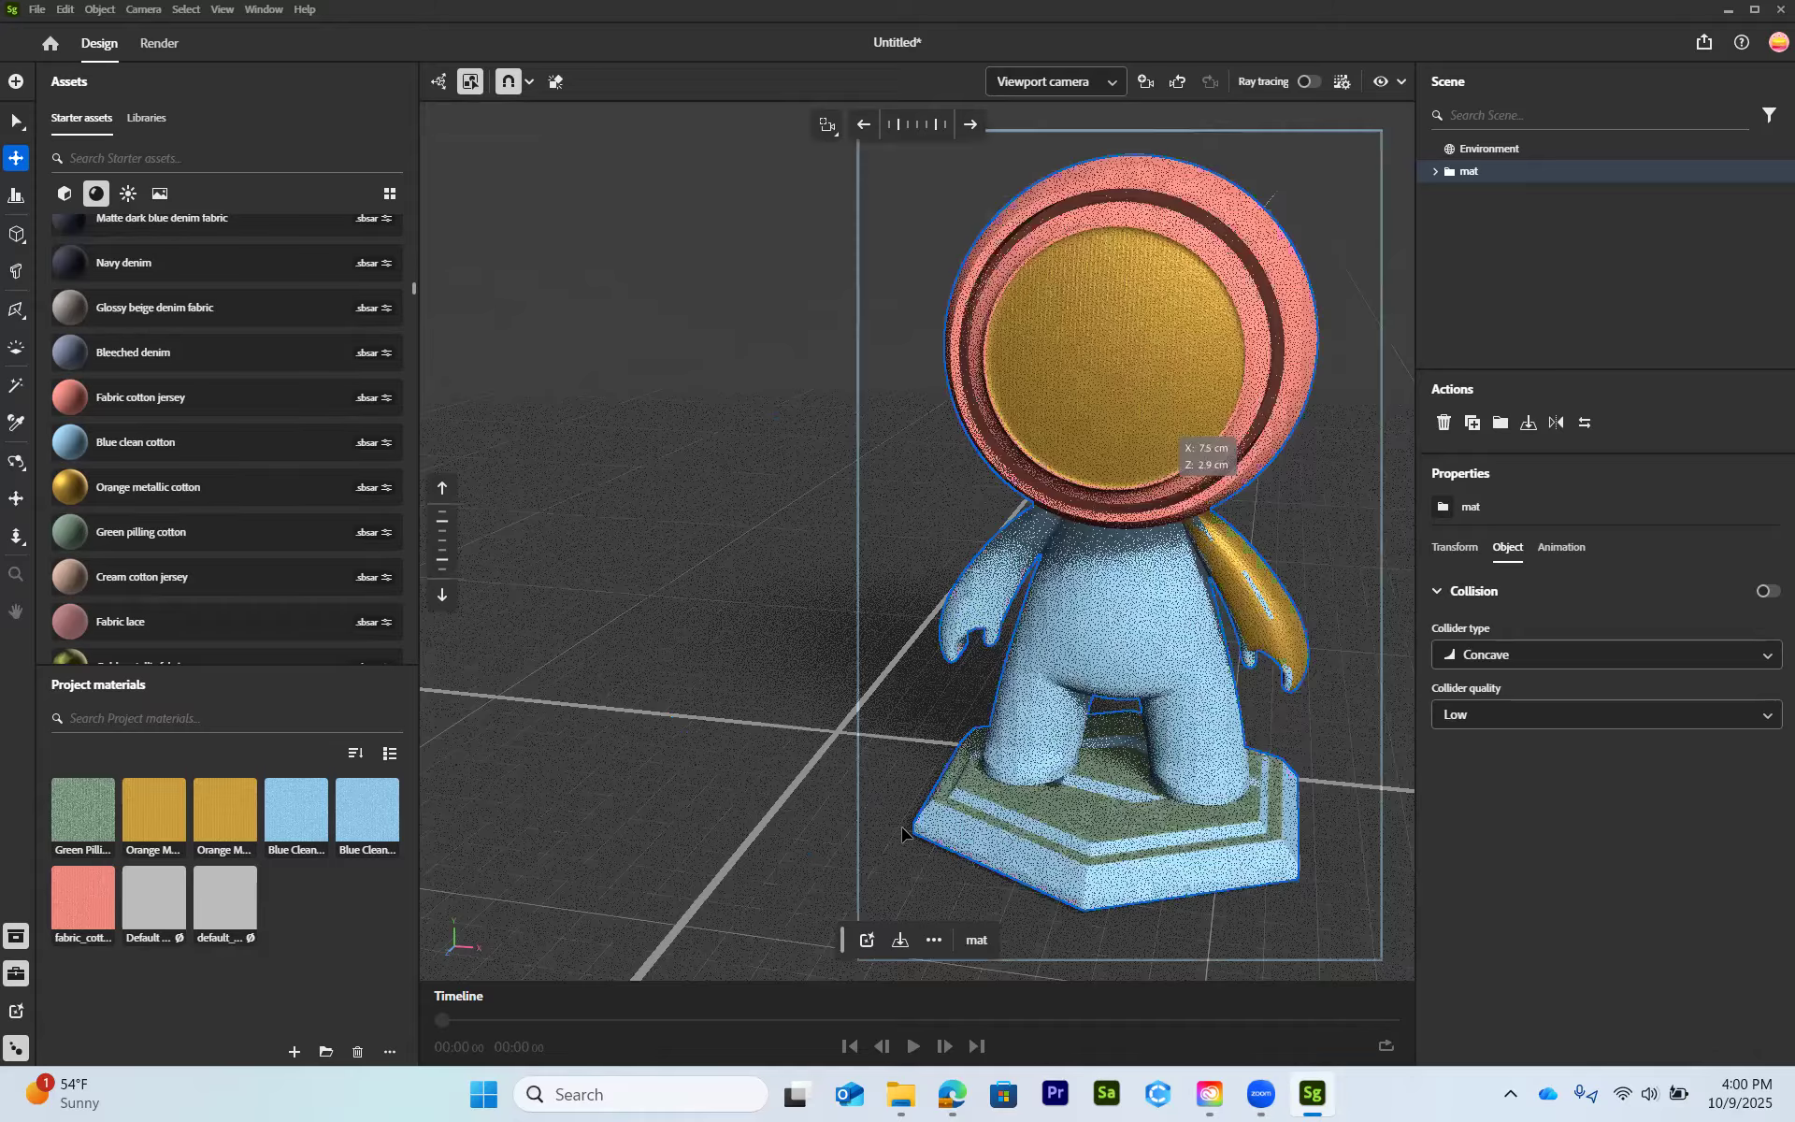
{"action": "left_click_drag", "start_coordinate": [818, 852], "coordinate": [885, 850]}
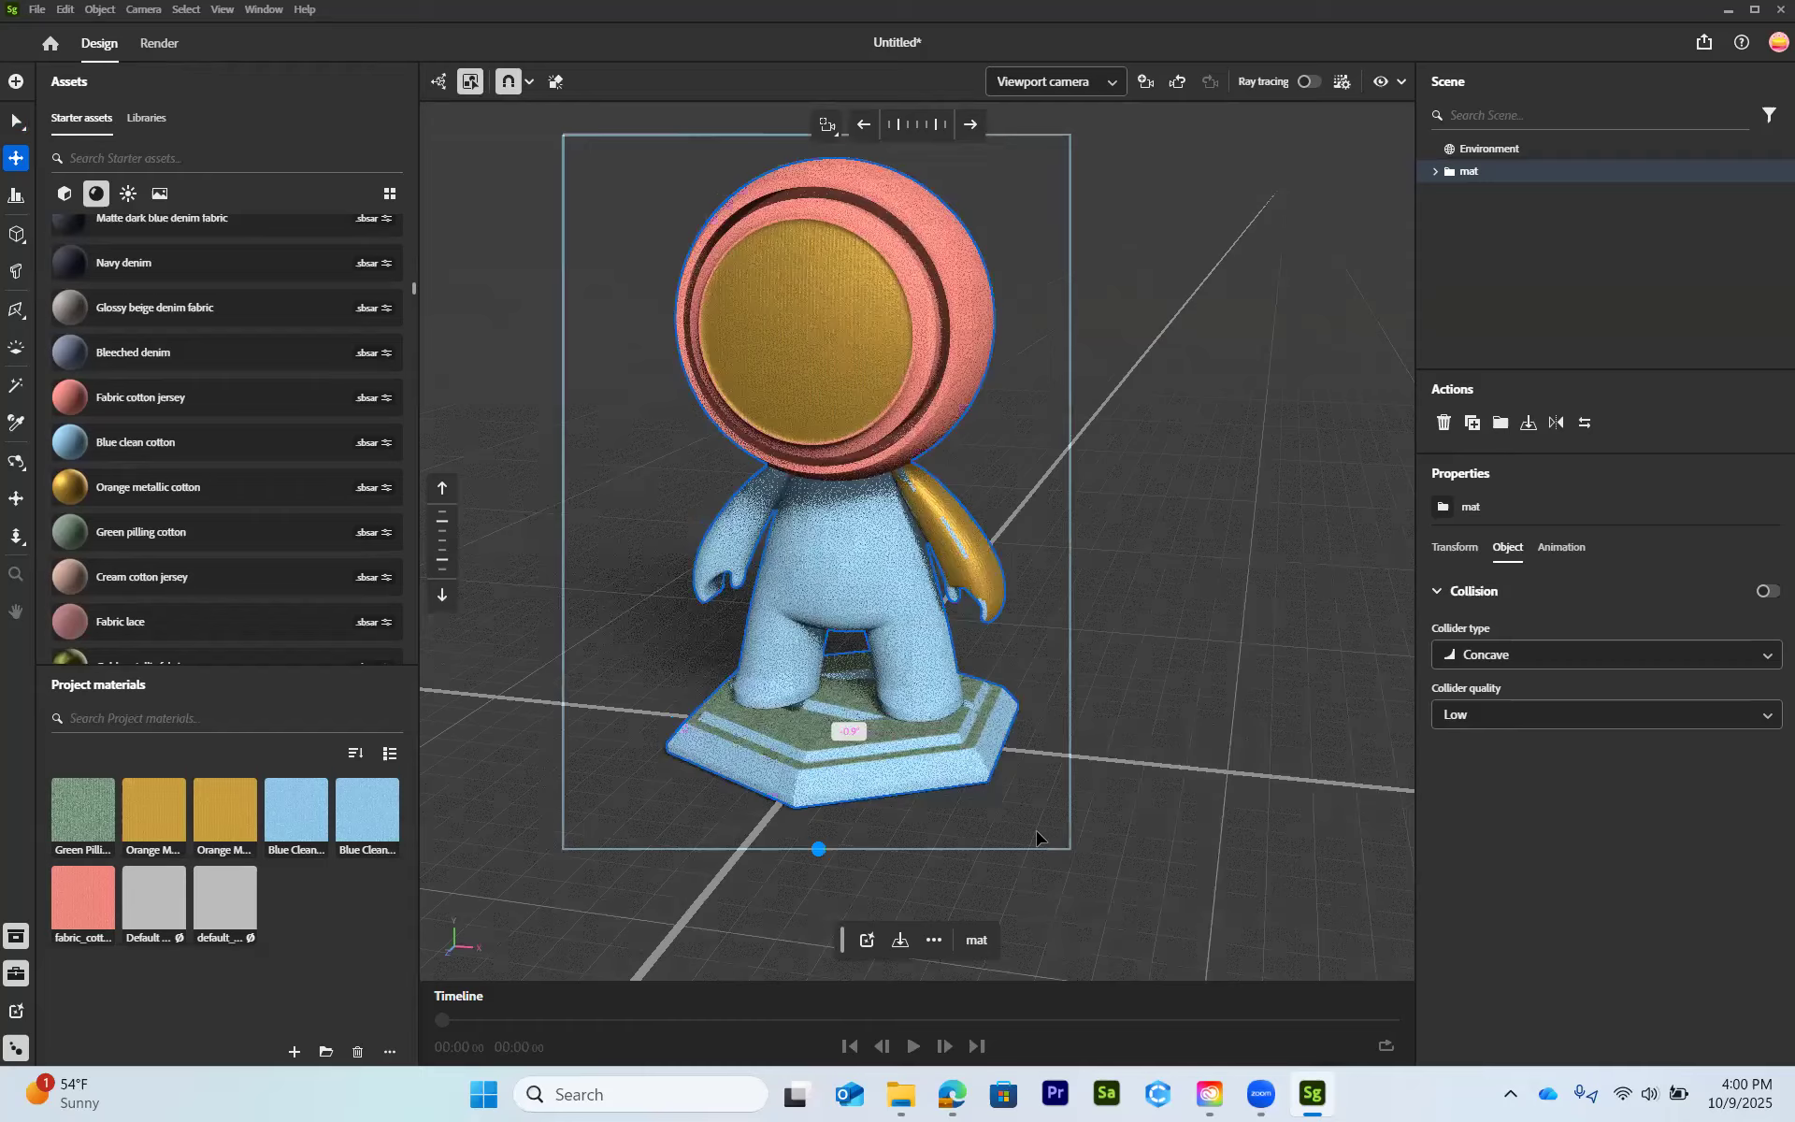
{"action": "left_click", "coordinate": [16, 120]}
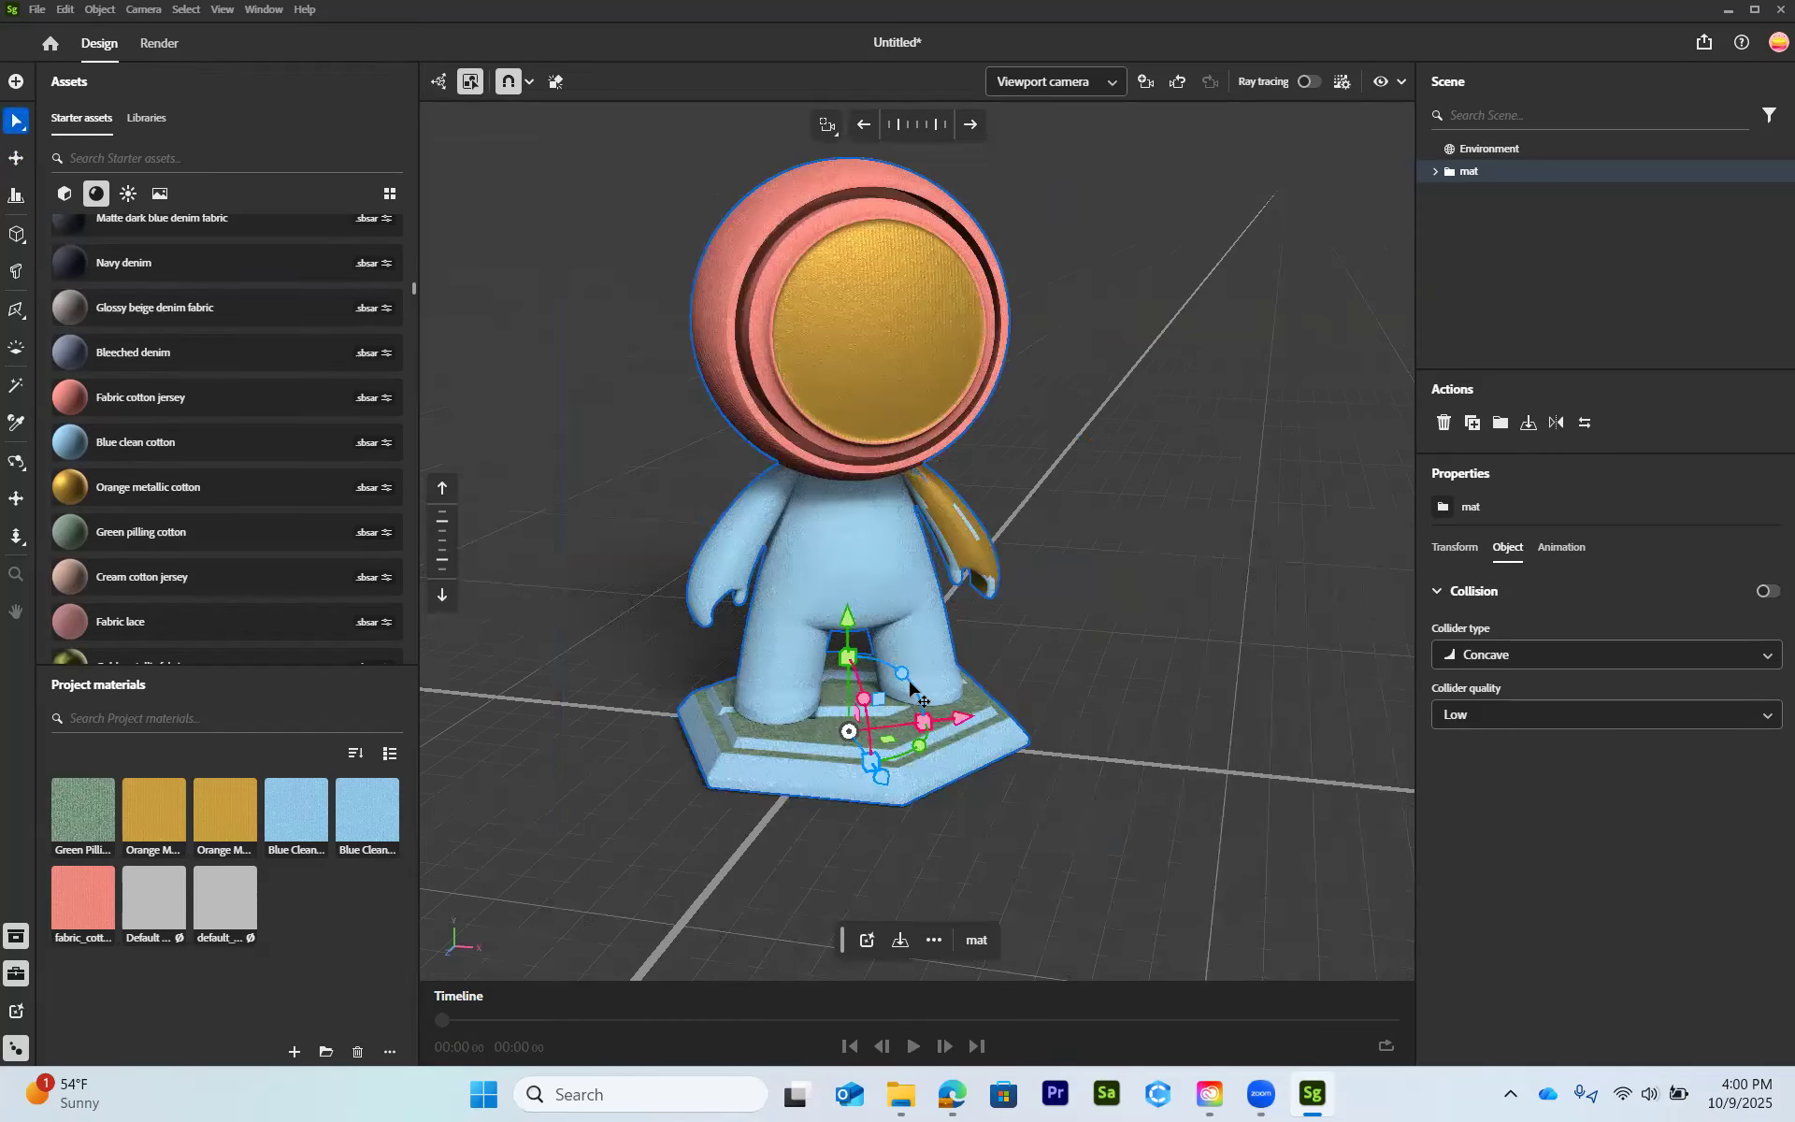
- Scale the whole Mat figure uniformly up and down, leaving it slightly smaller than before
{"action": "middle_click_drag", "start_coordinate": [959, 635], "coordinate": [963, 799]}
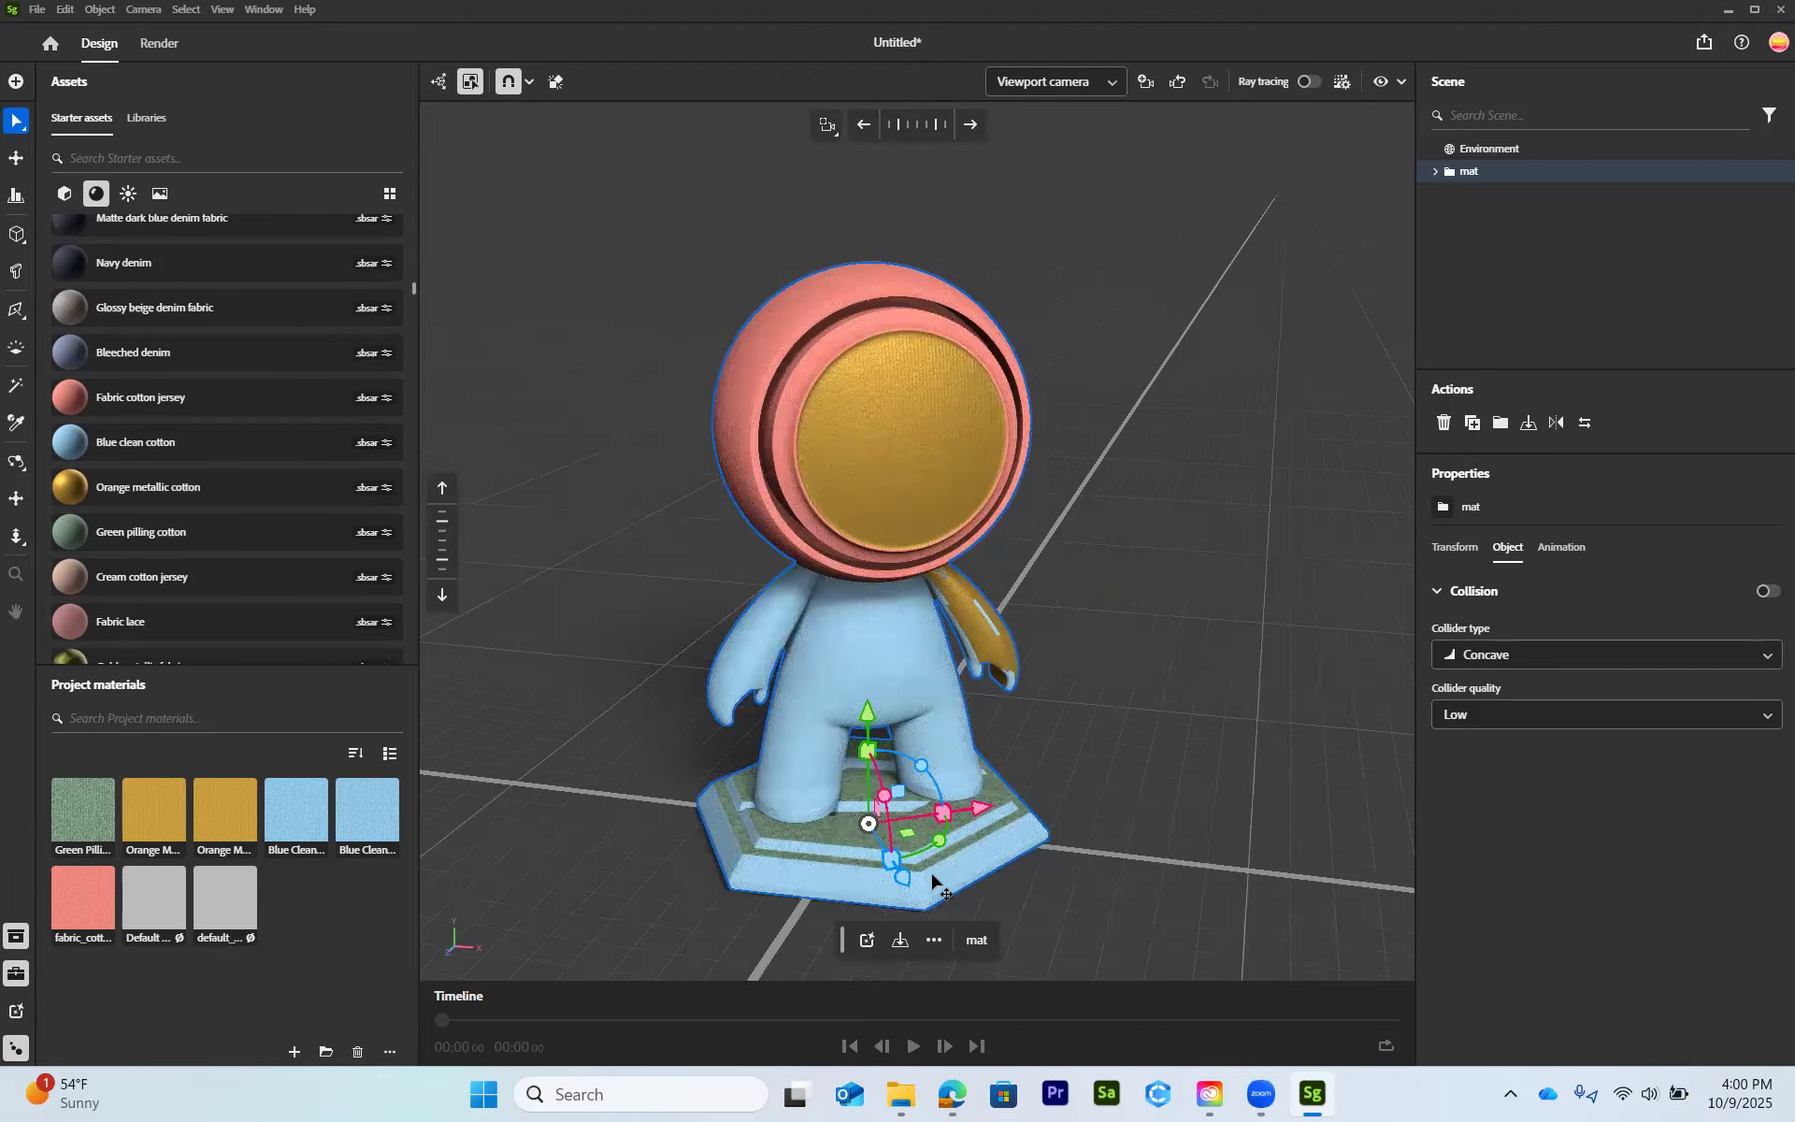
{"action": "scroll", "coordinate": [932, 874], "scroll_direction": "up", "scroll_amount": 2}
{"action": "scroll", "coordinate": [931, 872], "scroll_direction": "down", "scroll_amount": 3}
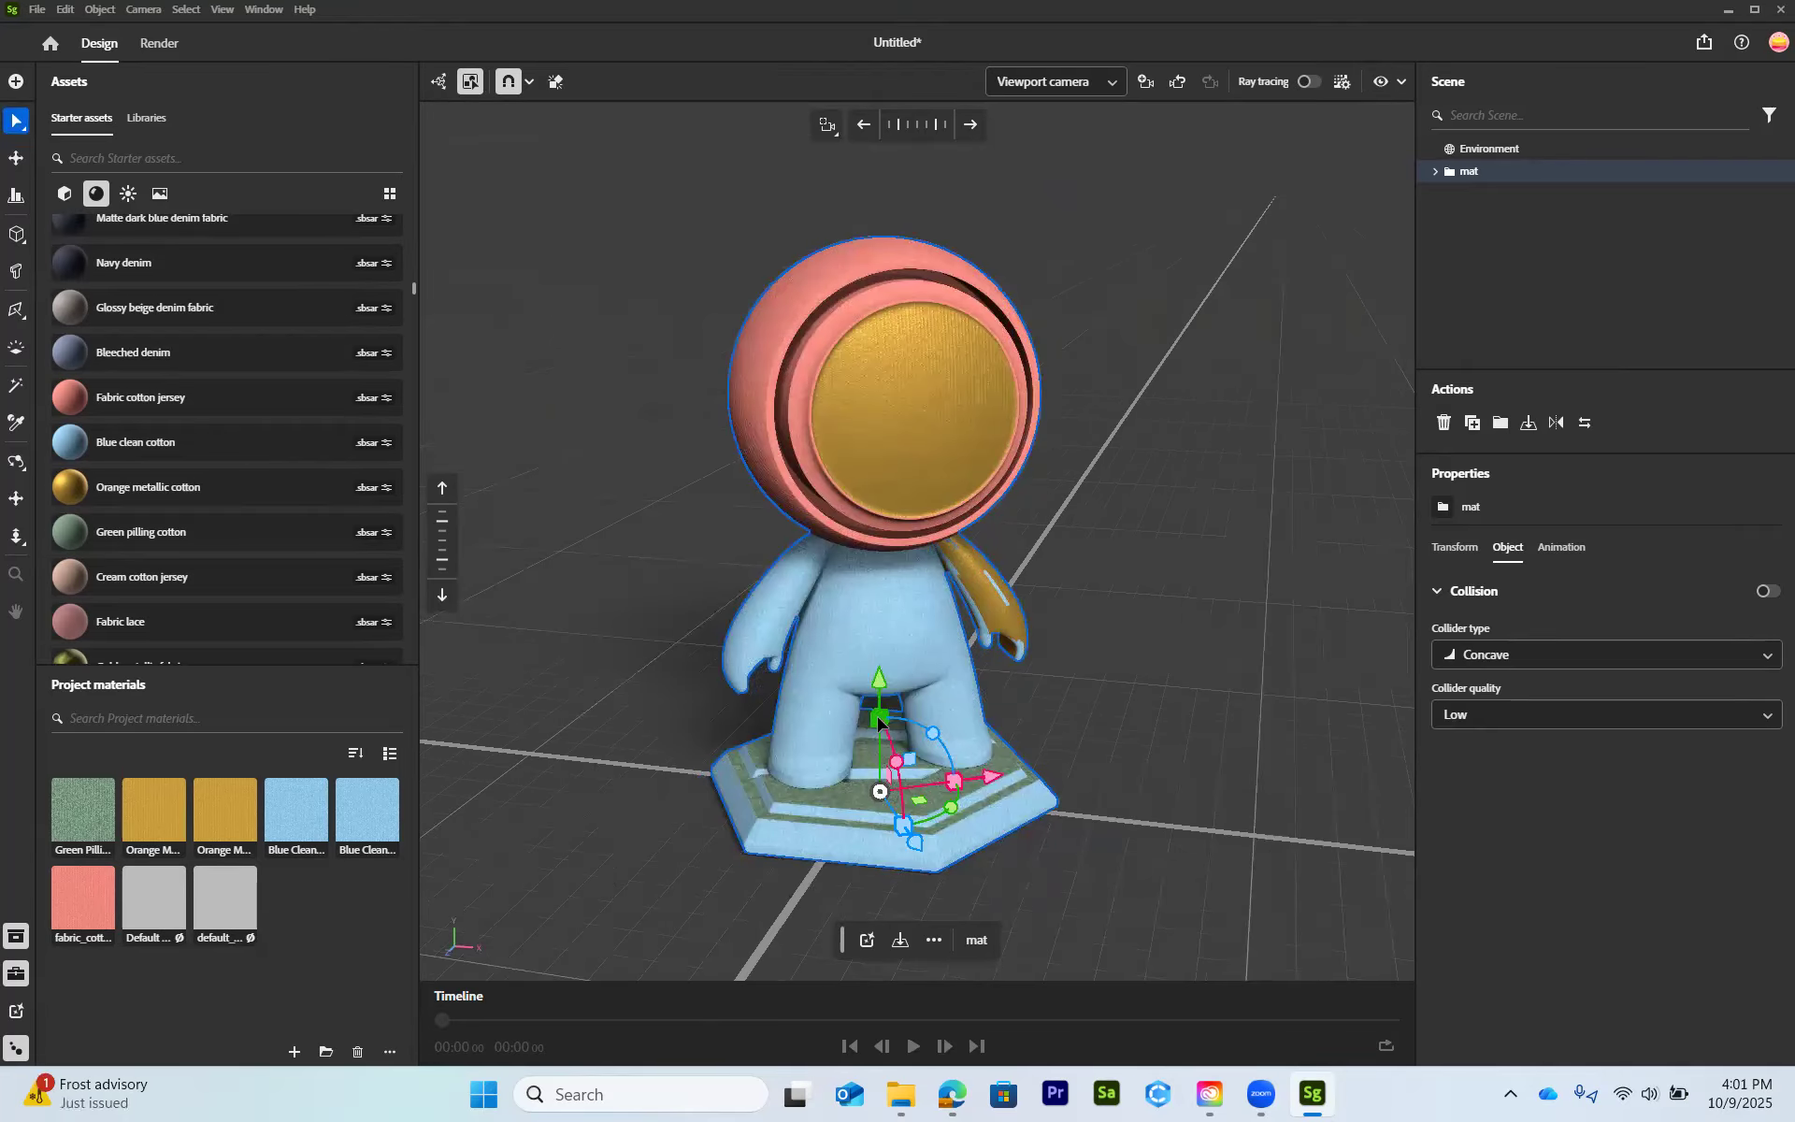
{"action": "left_click_drag", "start_coordinate": [877, 717], "coordinate": [879, 720]}
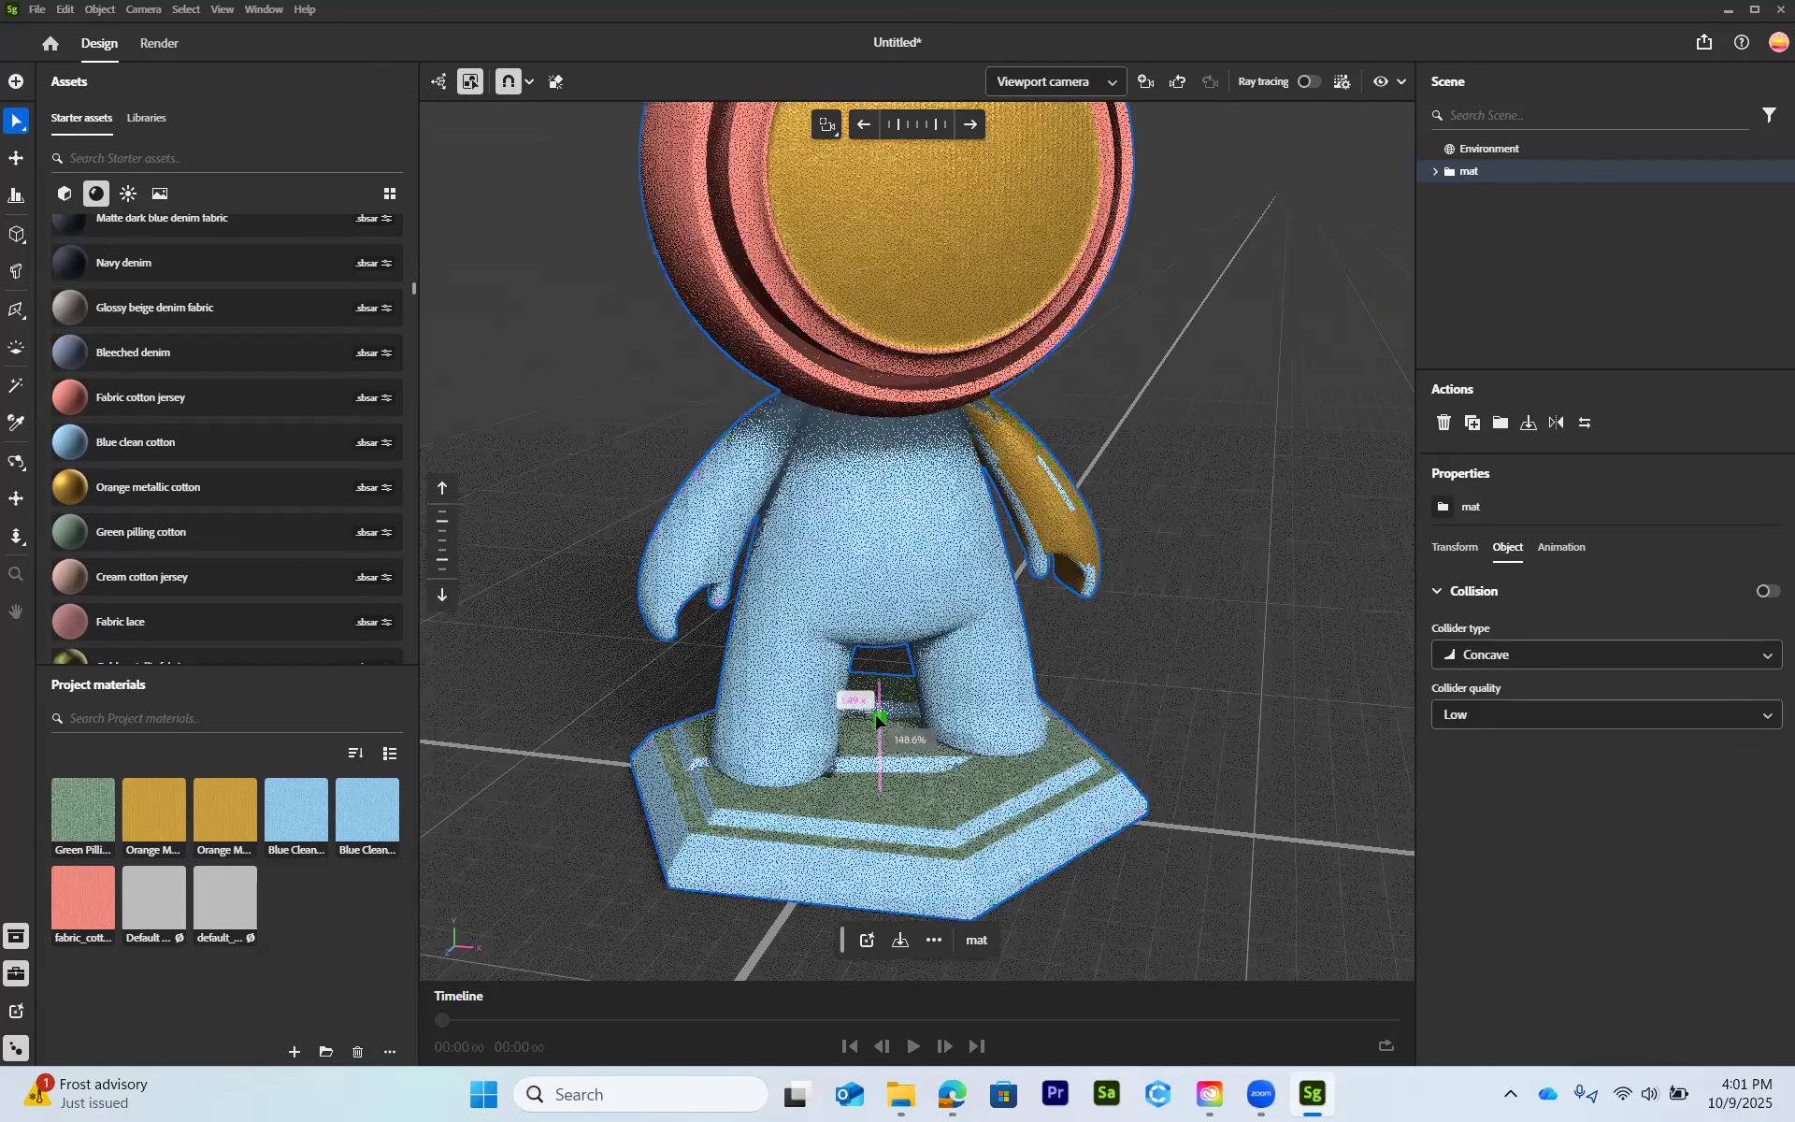
{"action": "left_click_drag", "start_coordinate": [961, 673], "coordinate": [934, 732]}
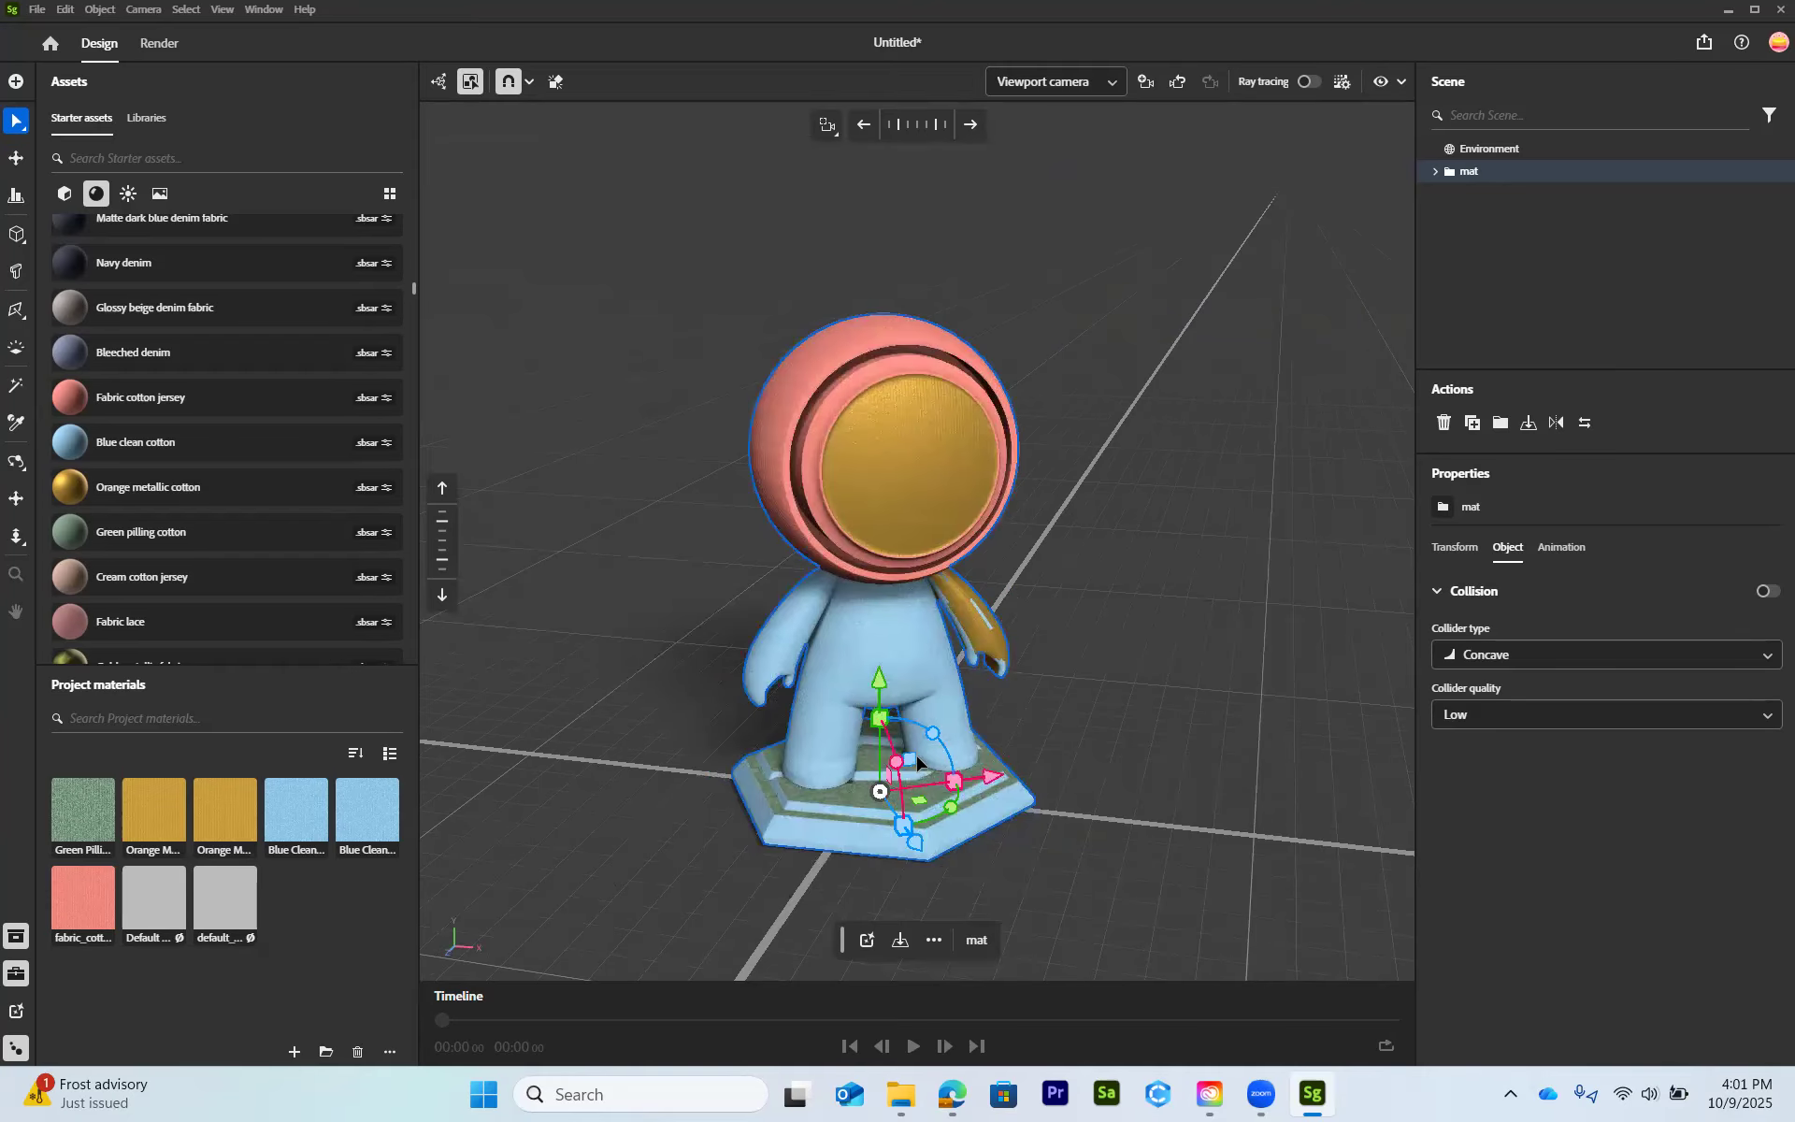
- Try tilting the Mat figure sideways with the rotation handle, and undo the tilt
{"action": "left_click_drag", "start_coordinate": [933, 739], "coordinate": [945, 742]}
{"action": "left_click_drag", "start_coordinate": [1043, 801], "coordinate": [1072, 814]}
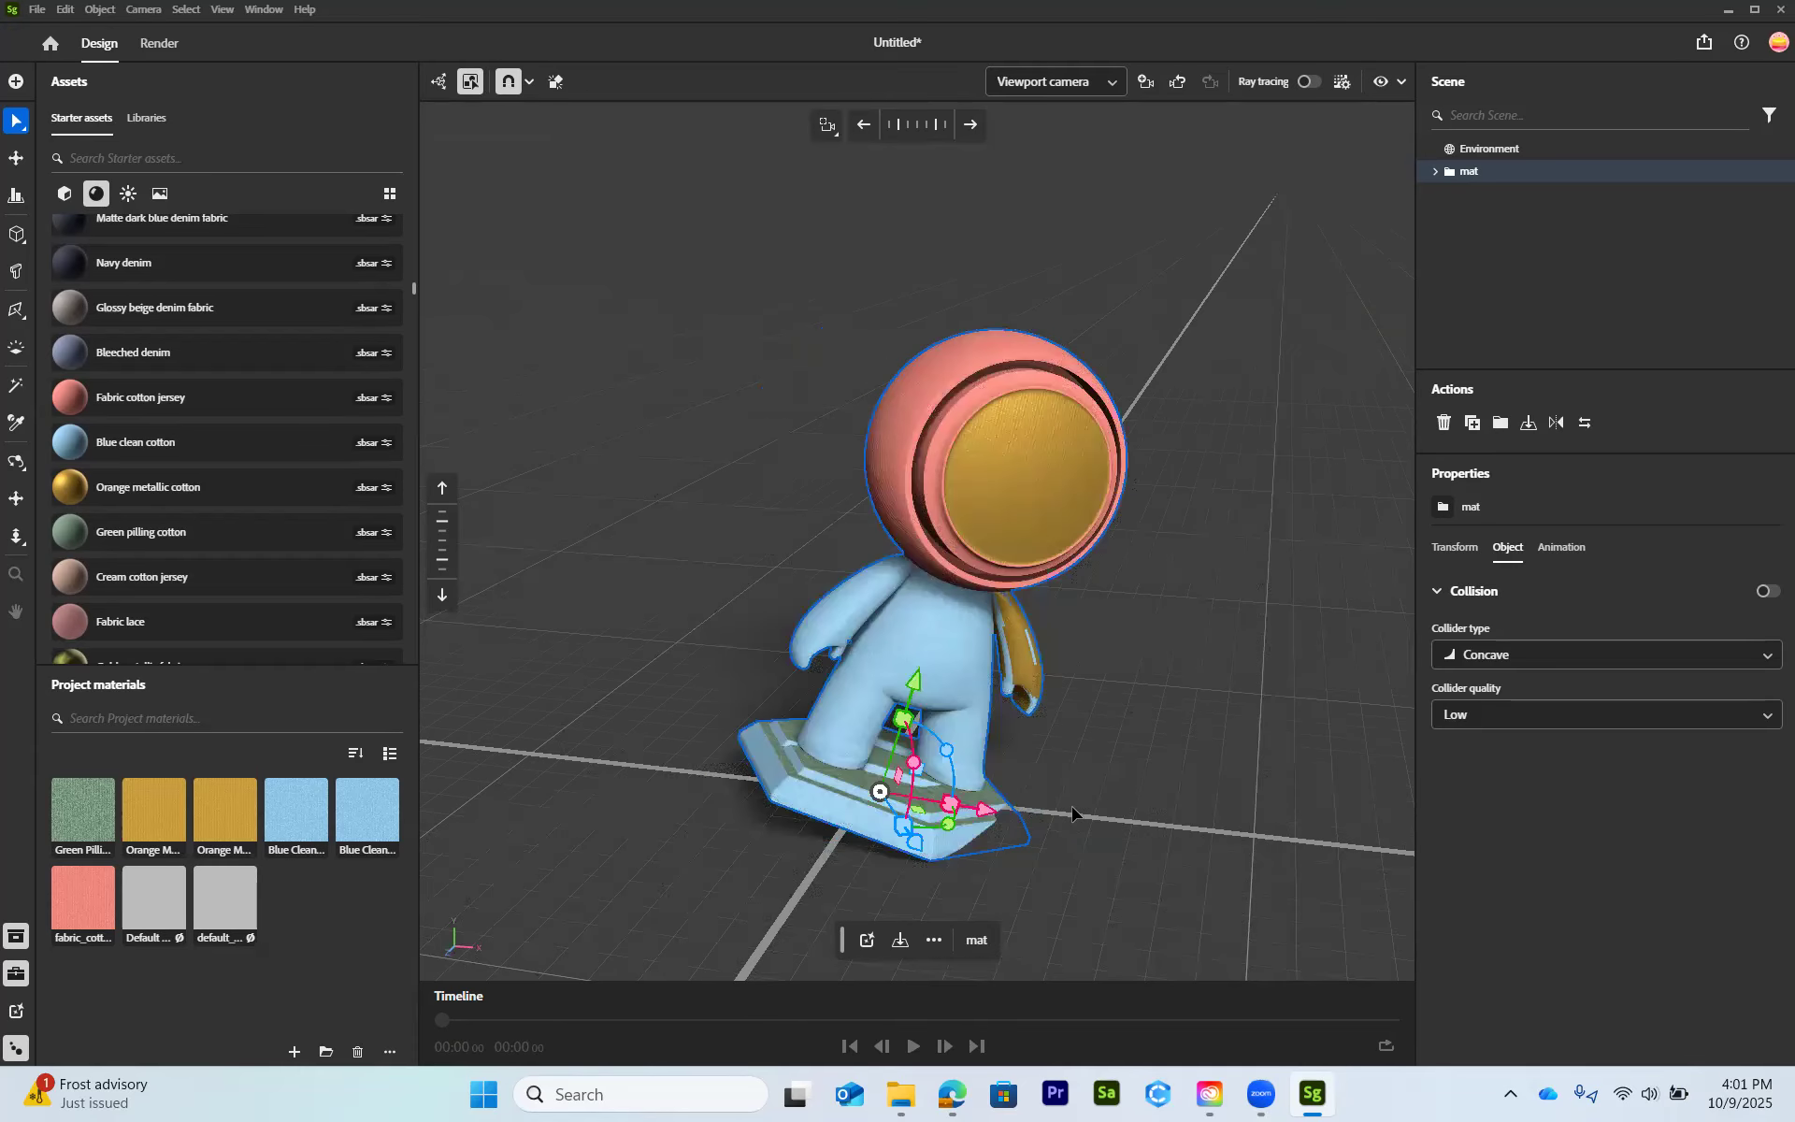
{"action": "key", "text": "ctrl+z"}
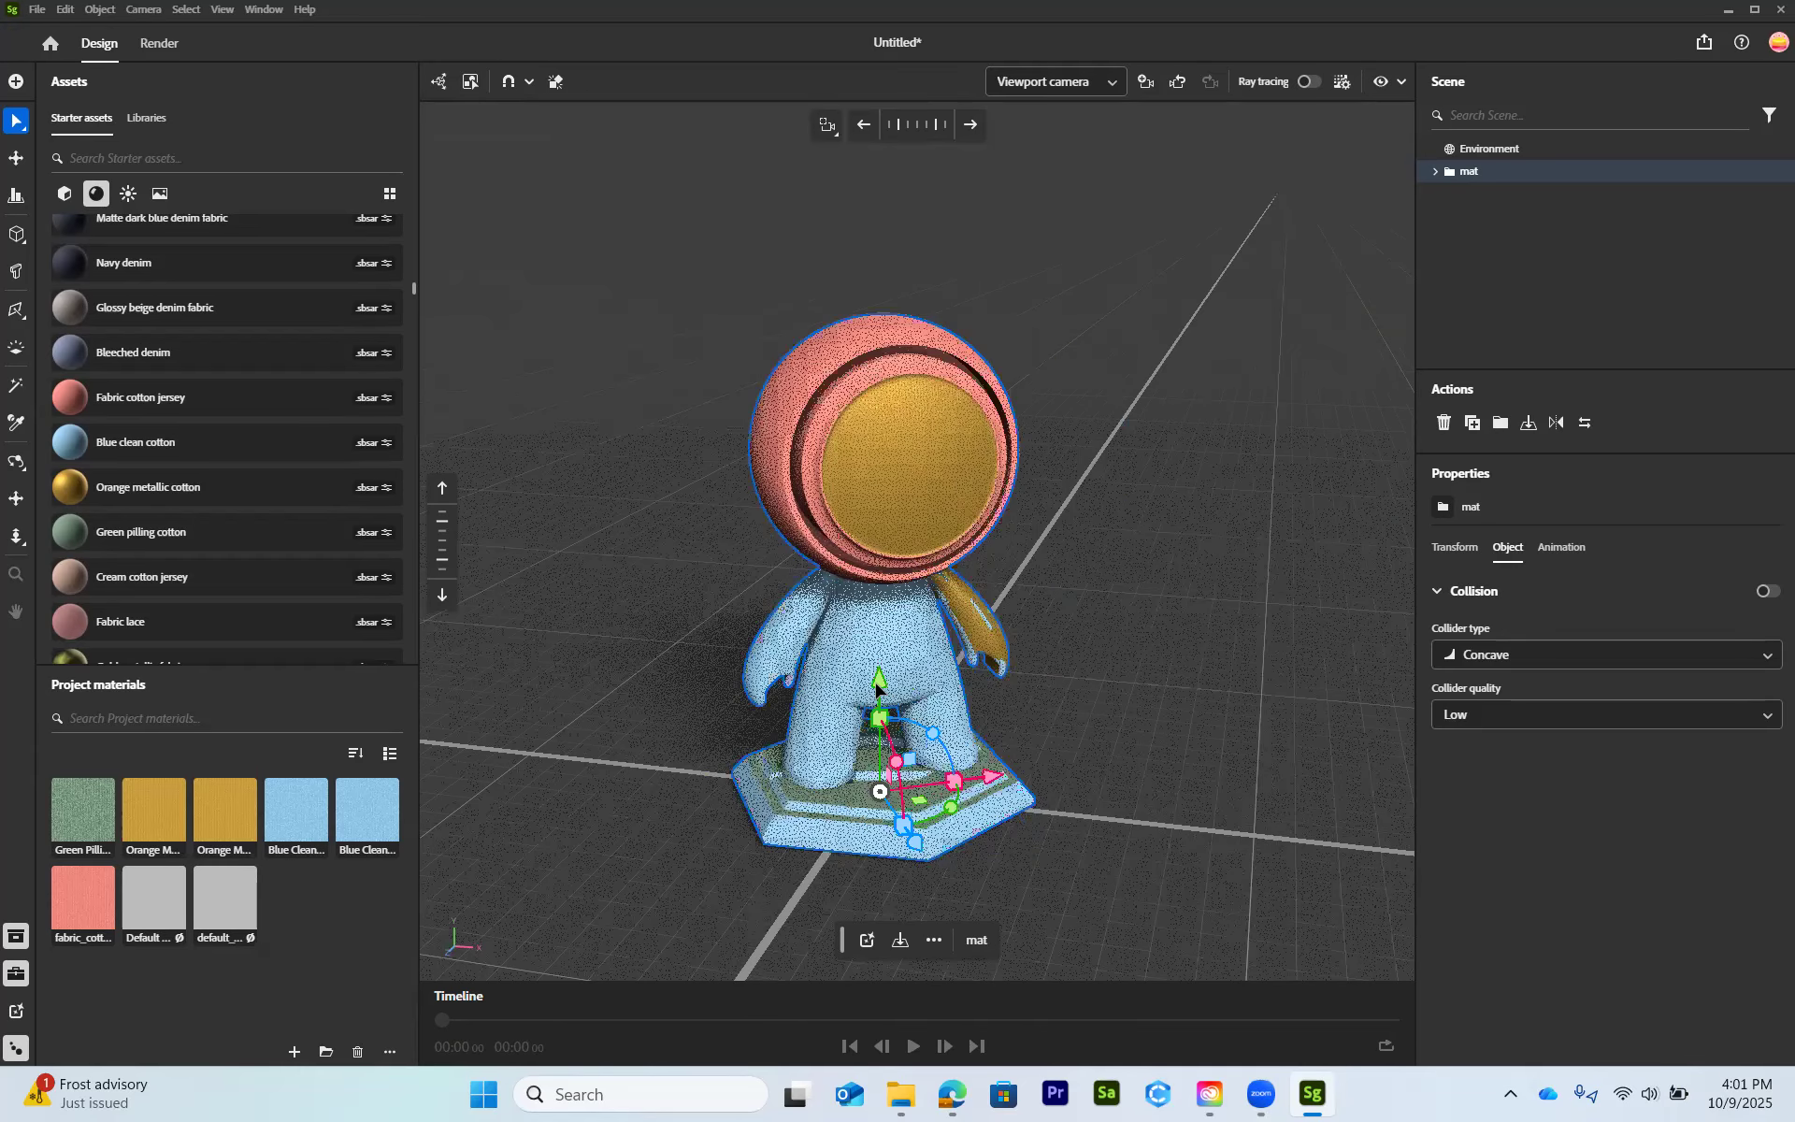
- Try moving the Mat figure upward, about 7.5 cm along the X axis and forward along the Z axis, undoing each move
{"action": "left_click_drag", "start_coordinate": [880, 689], "coordinate": [879, 532]}
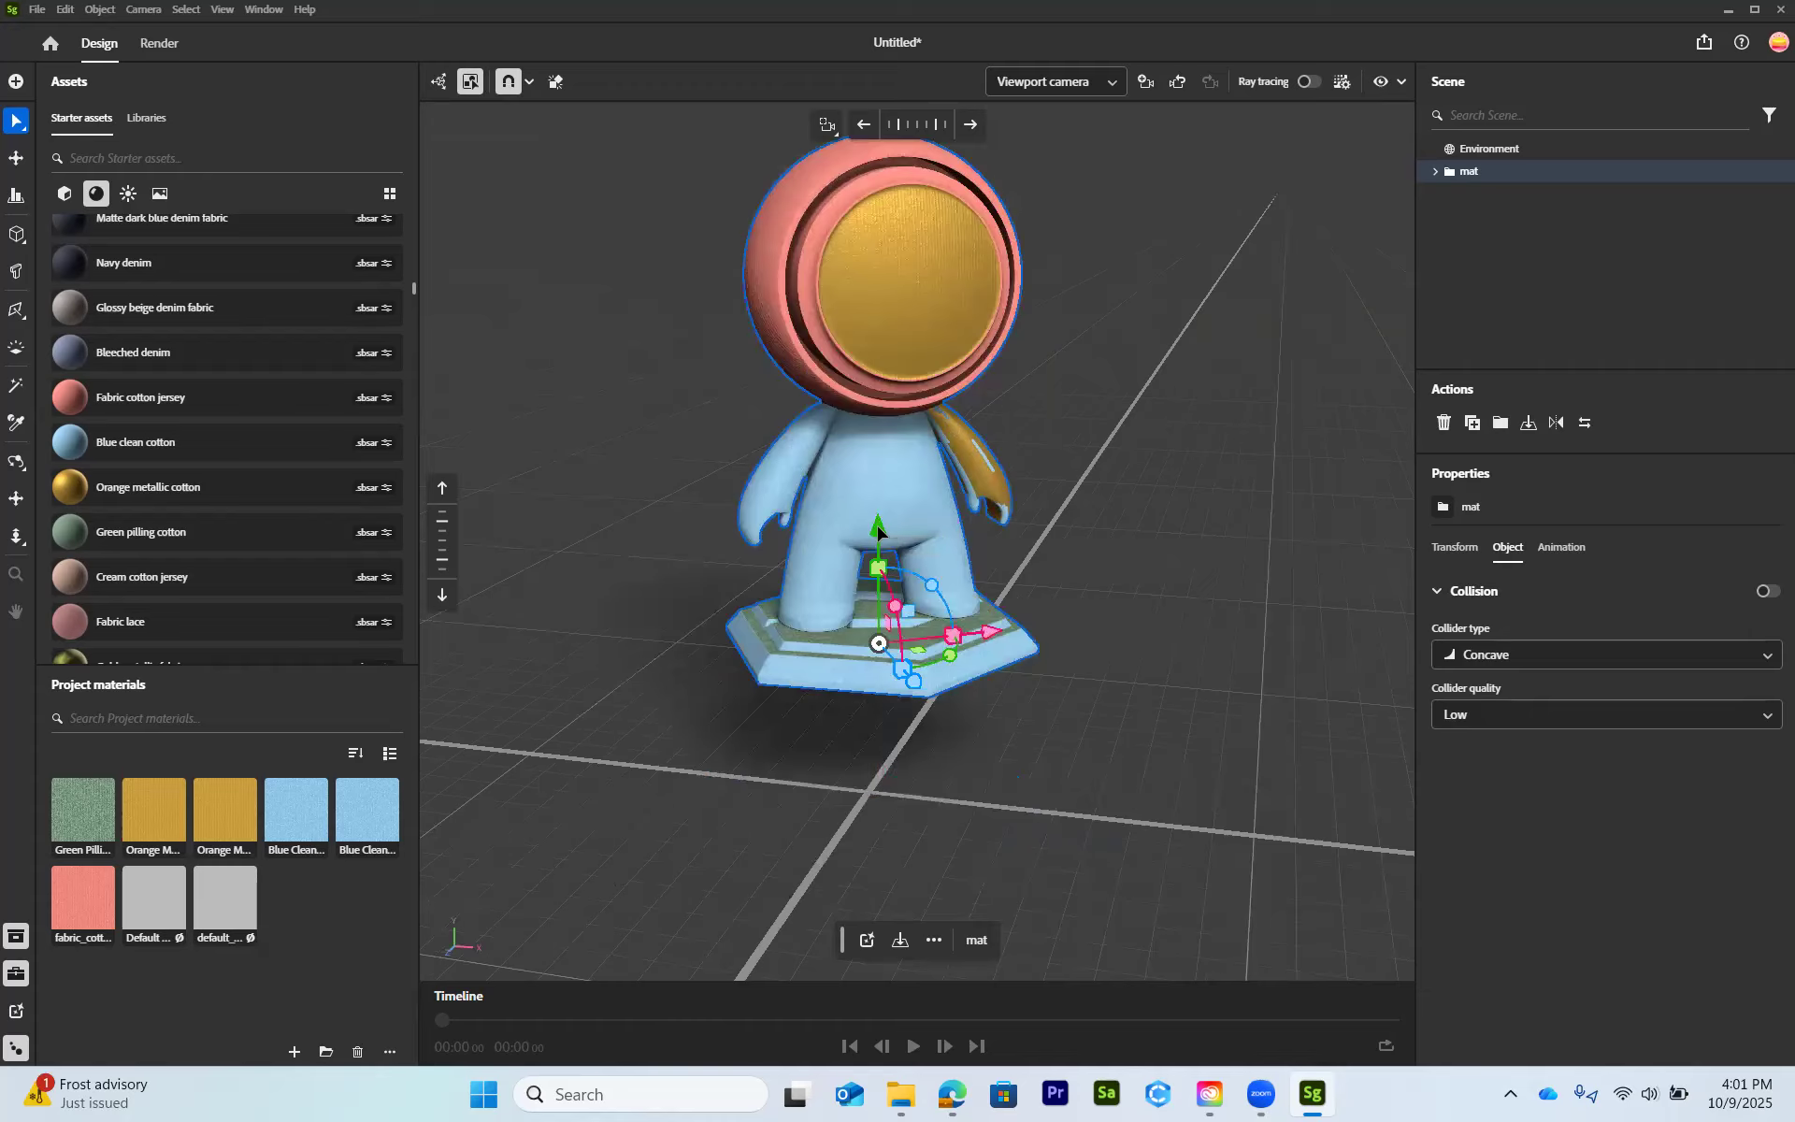
{"action": "key", "text": "ctrl+z"}
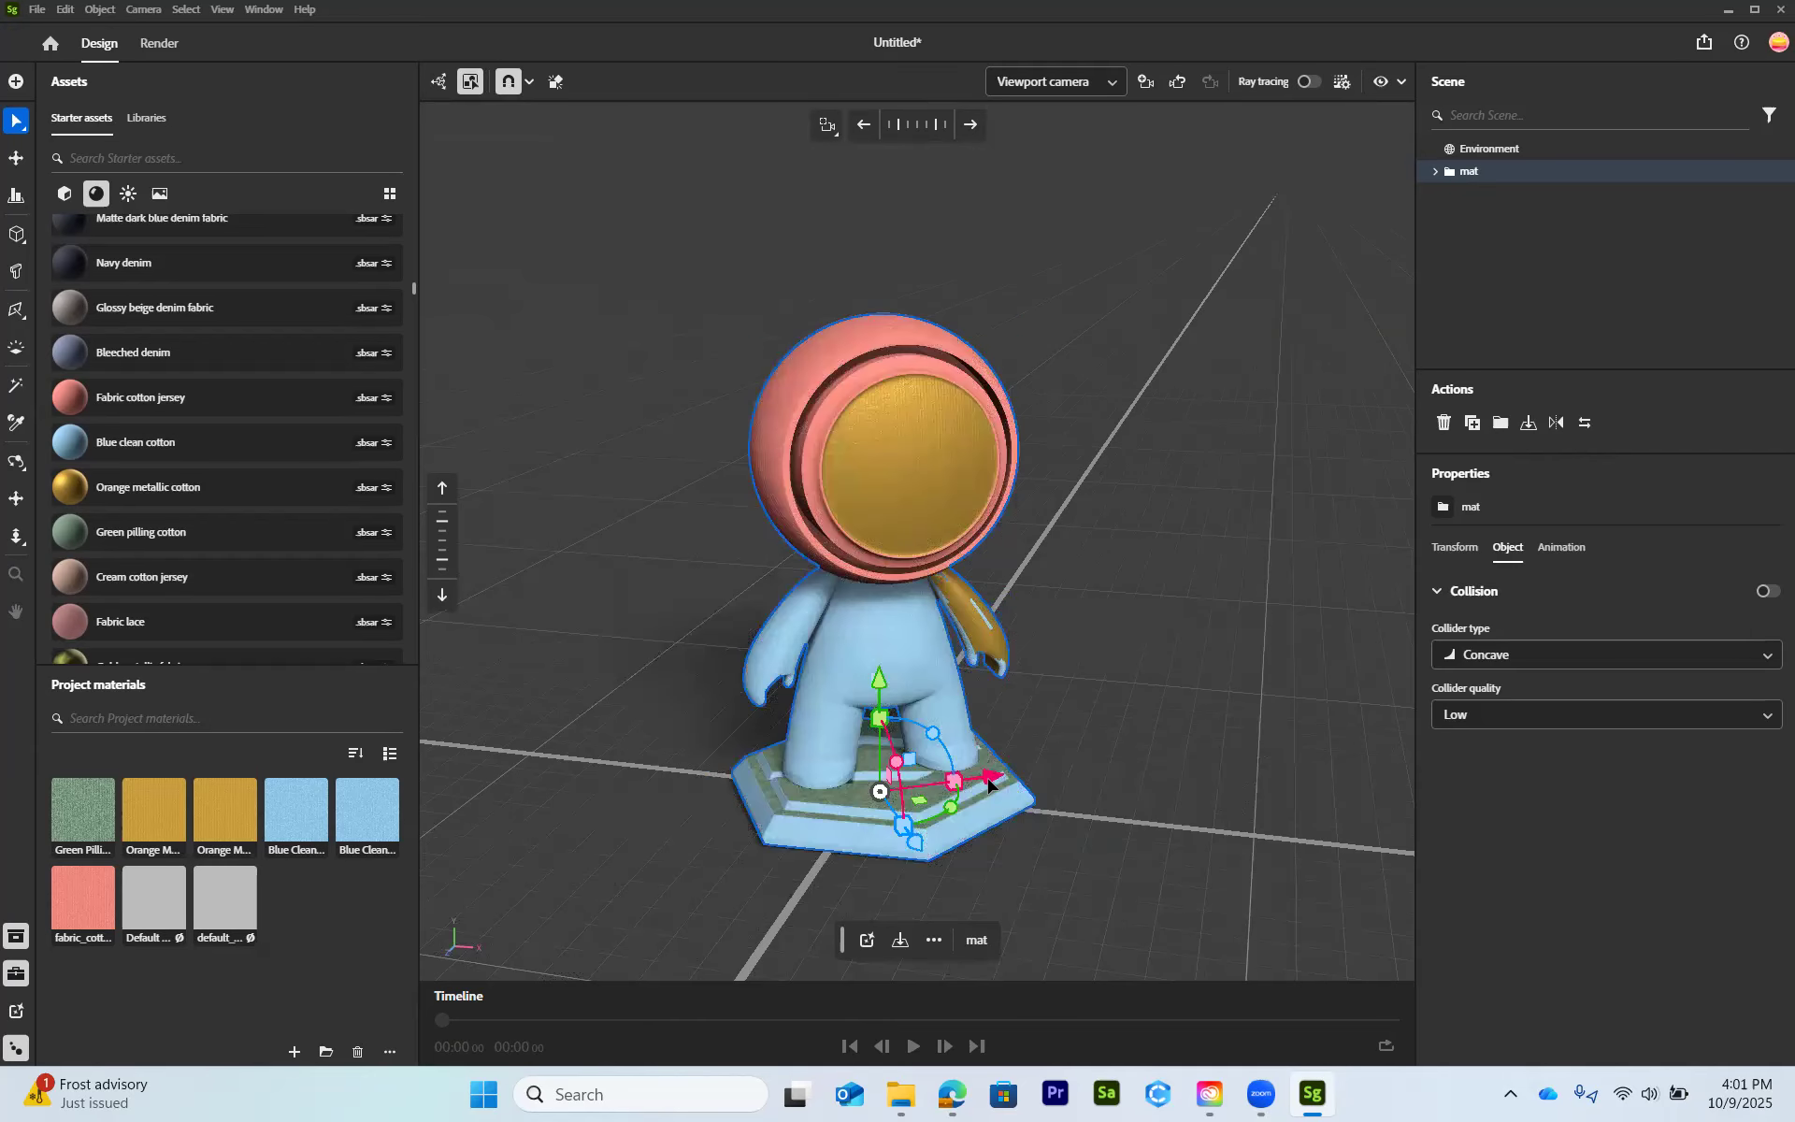
{"action": "left_click_drag", "start_coordinate": [990, 783], "coordinate": [1032, 782]}
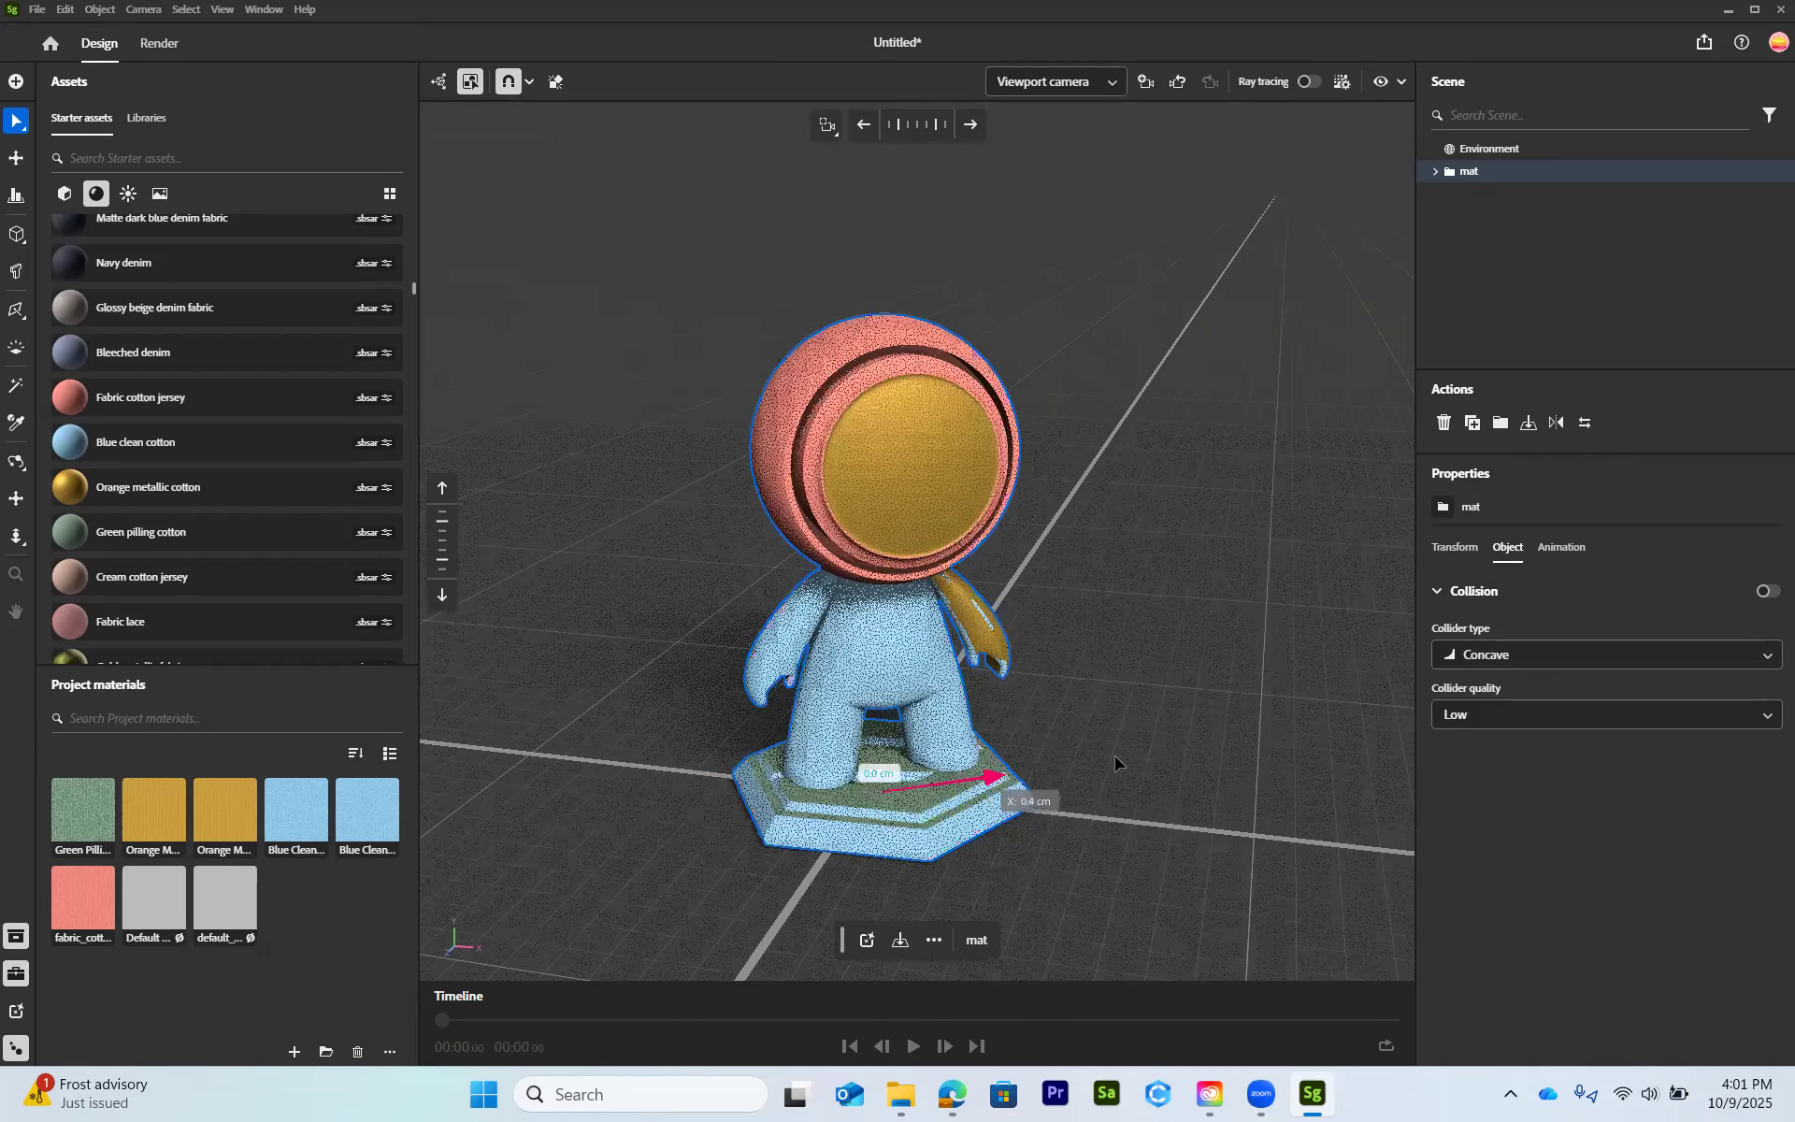
{"action": "left_click_drag", "start_coordinate": [1281, 719], "coordinate": [1324, 706]}
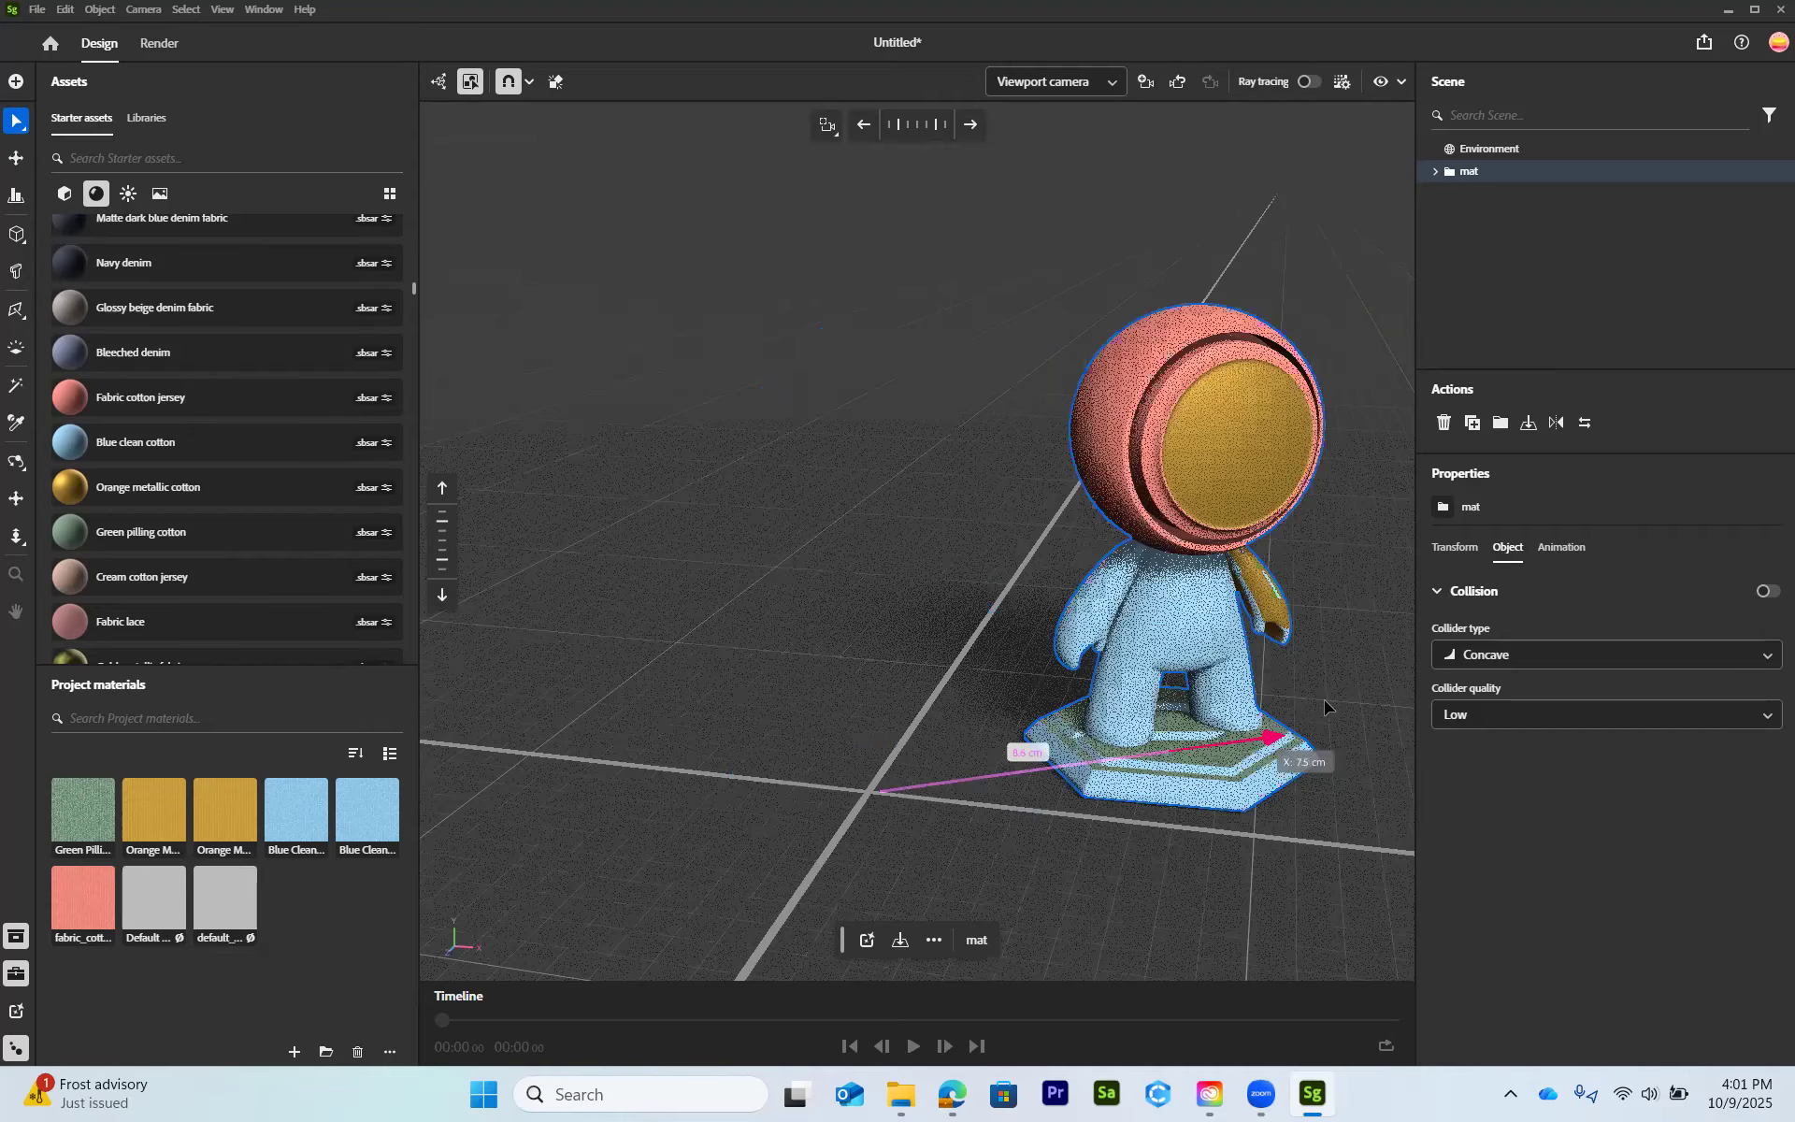
{"action": "key", "text": "ctrl+z"}
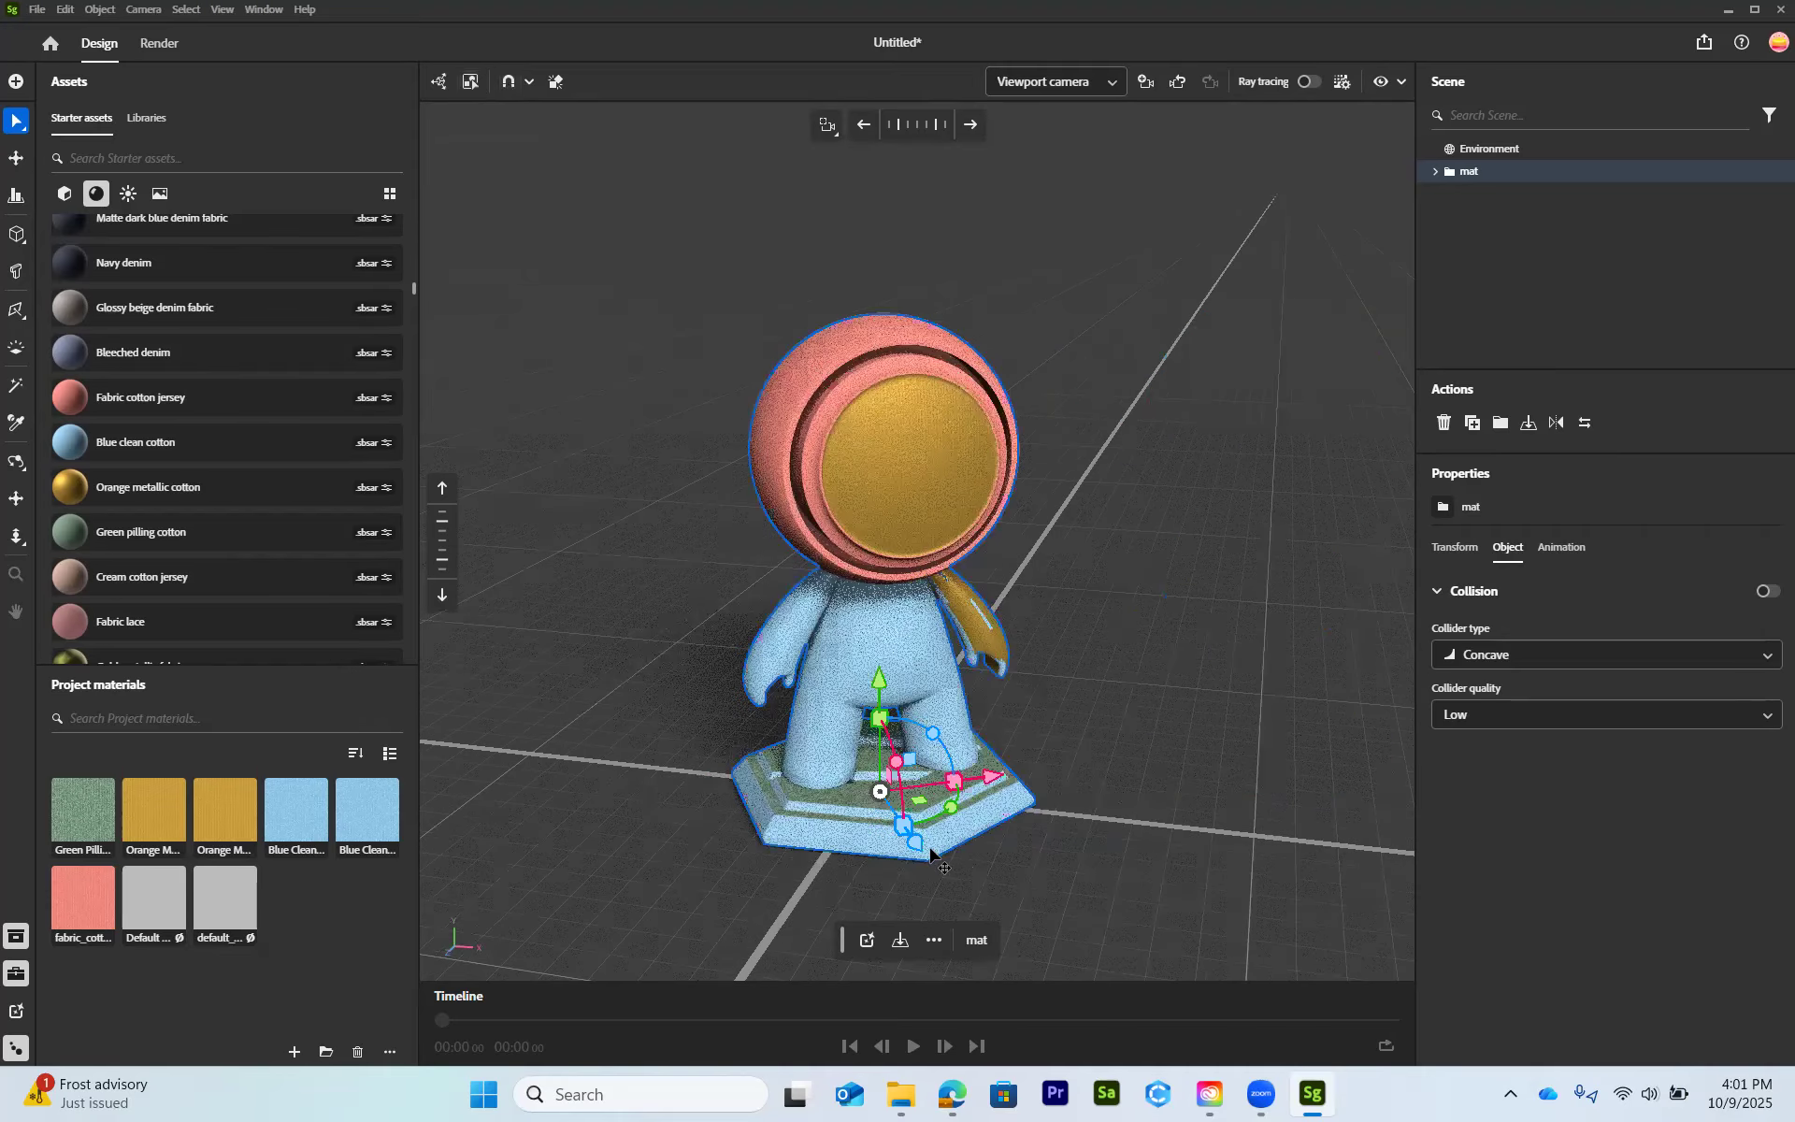
{"action": "left_click_drag", "start_coordinate": [914, 842], "coordinate": [984, 945]}
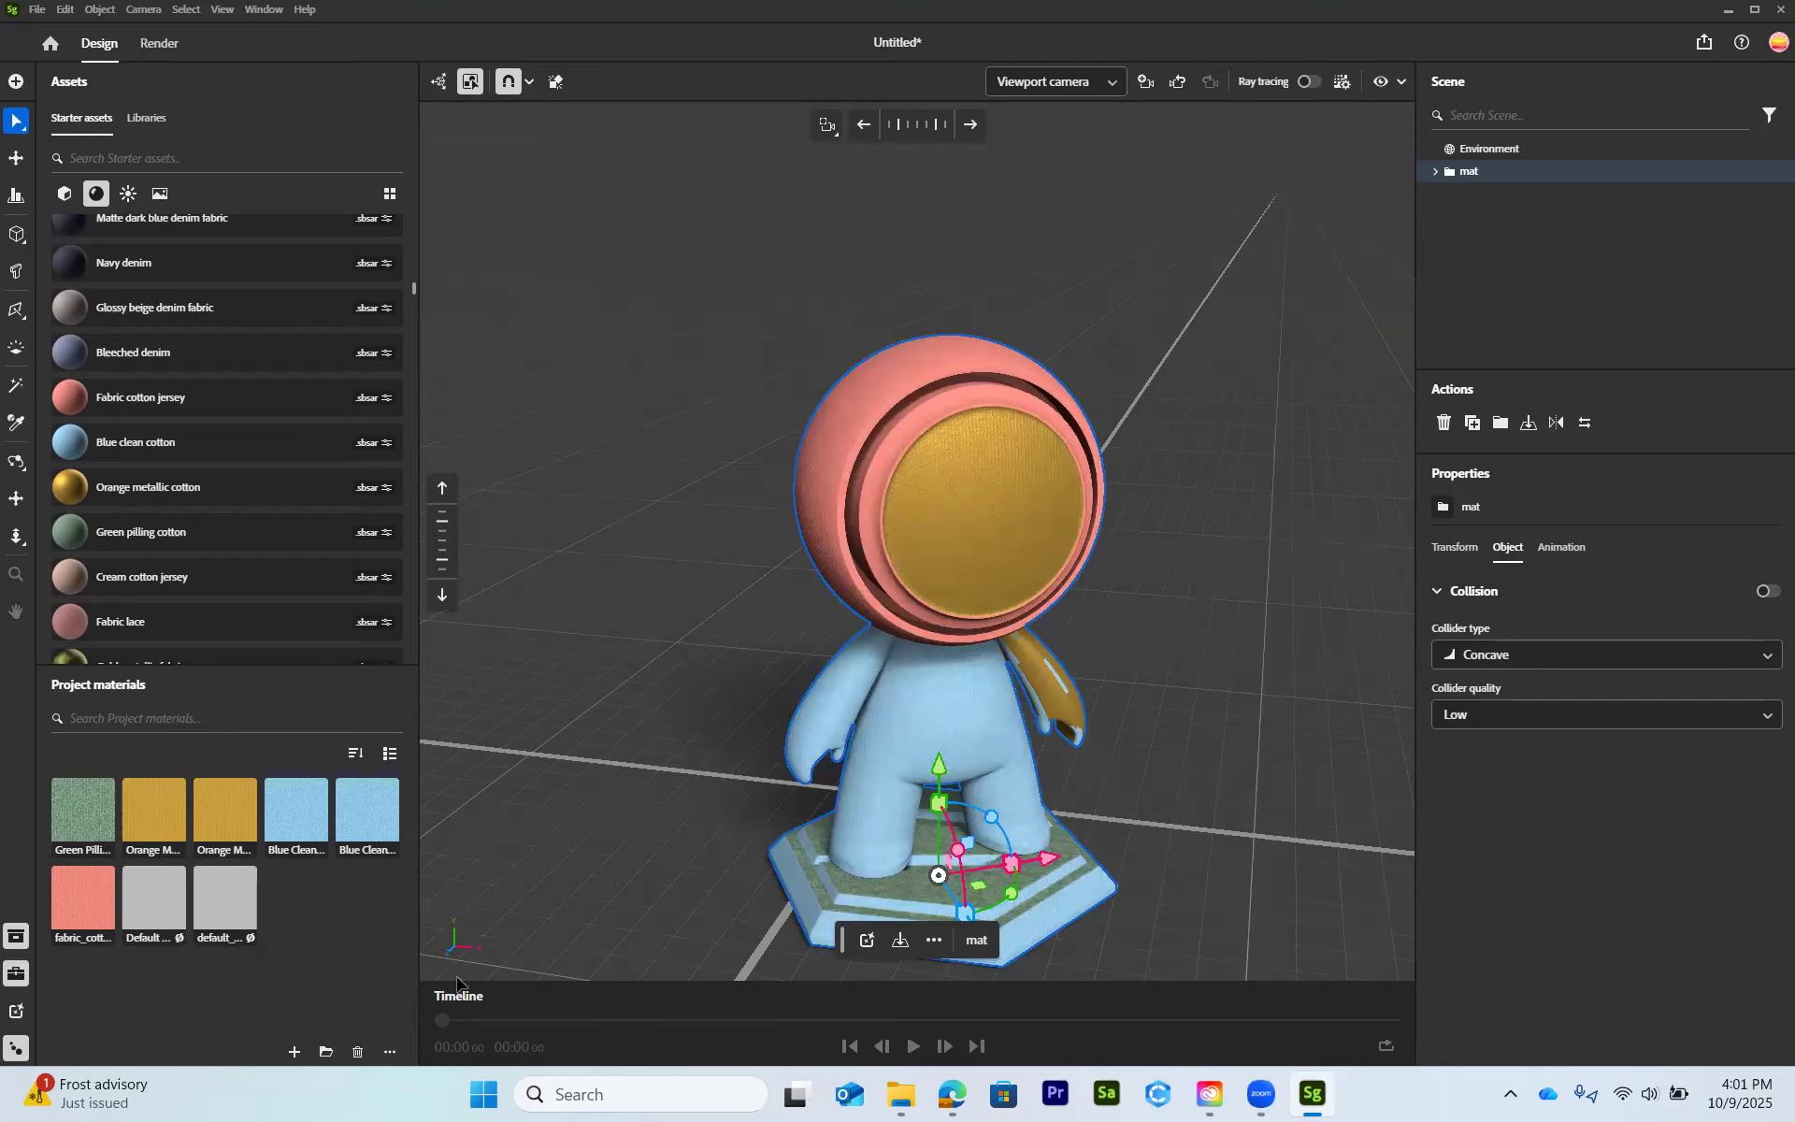
{"action": "key", "text": "ctrl+z"}
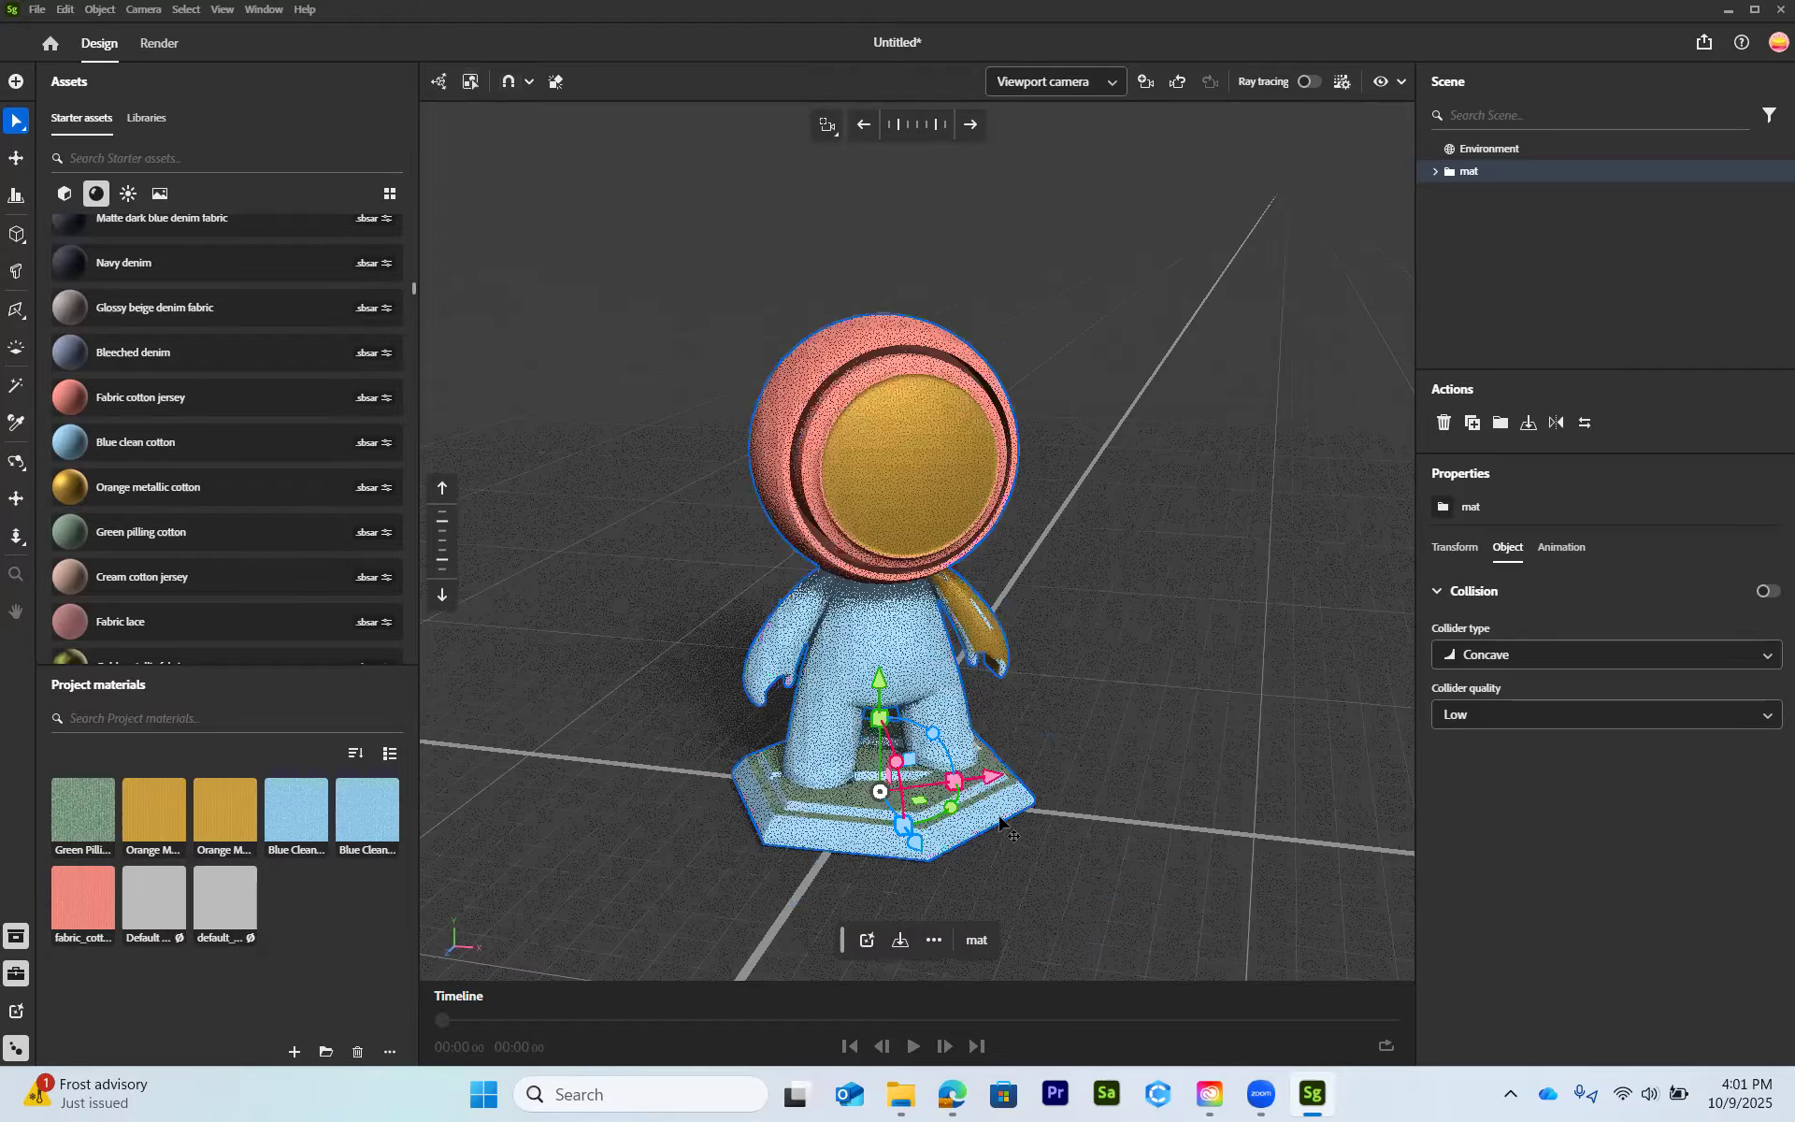
- Bring the camera in close on the Mat figure's legs and hexagonal base
{"action": "key", "text": "ctrl+shift+z"}
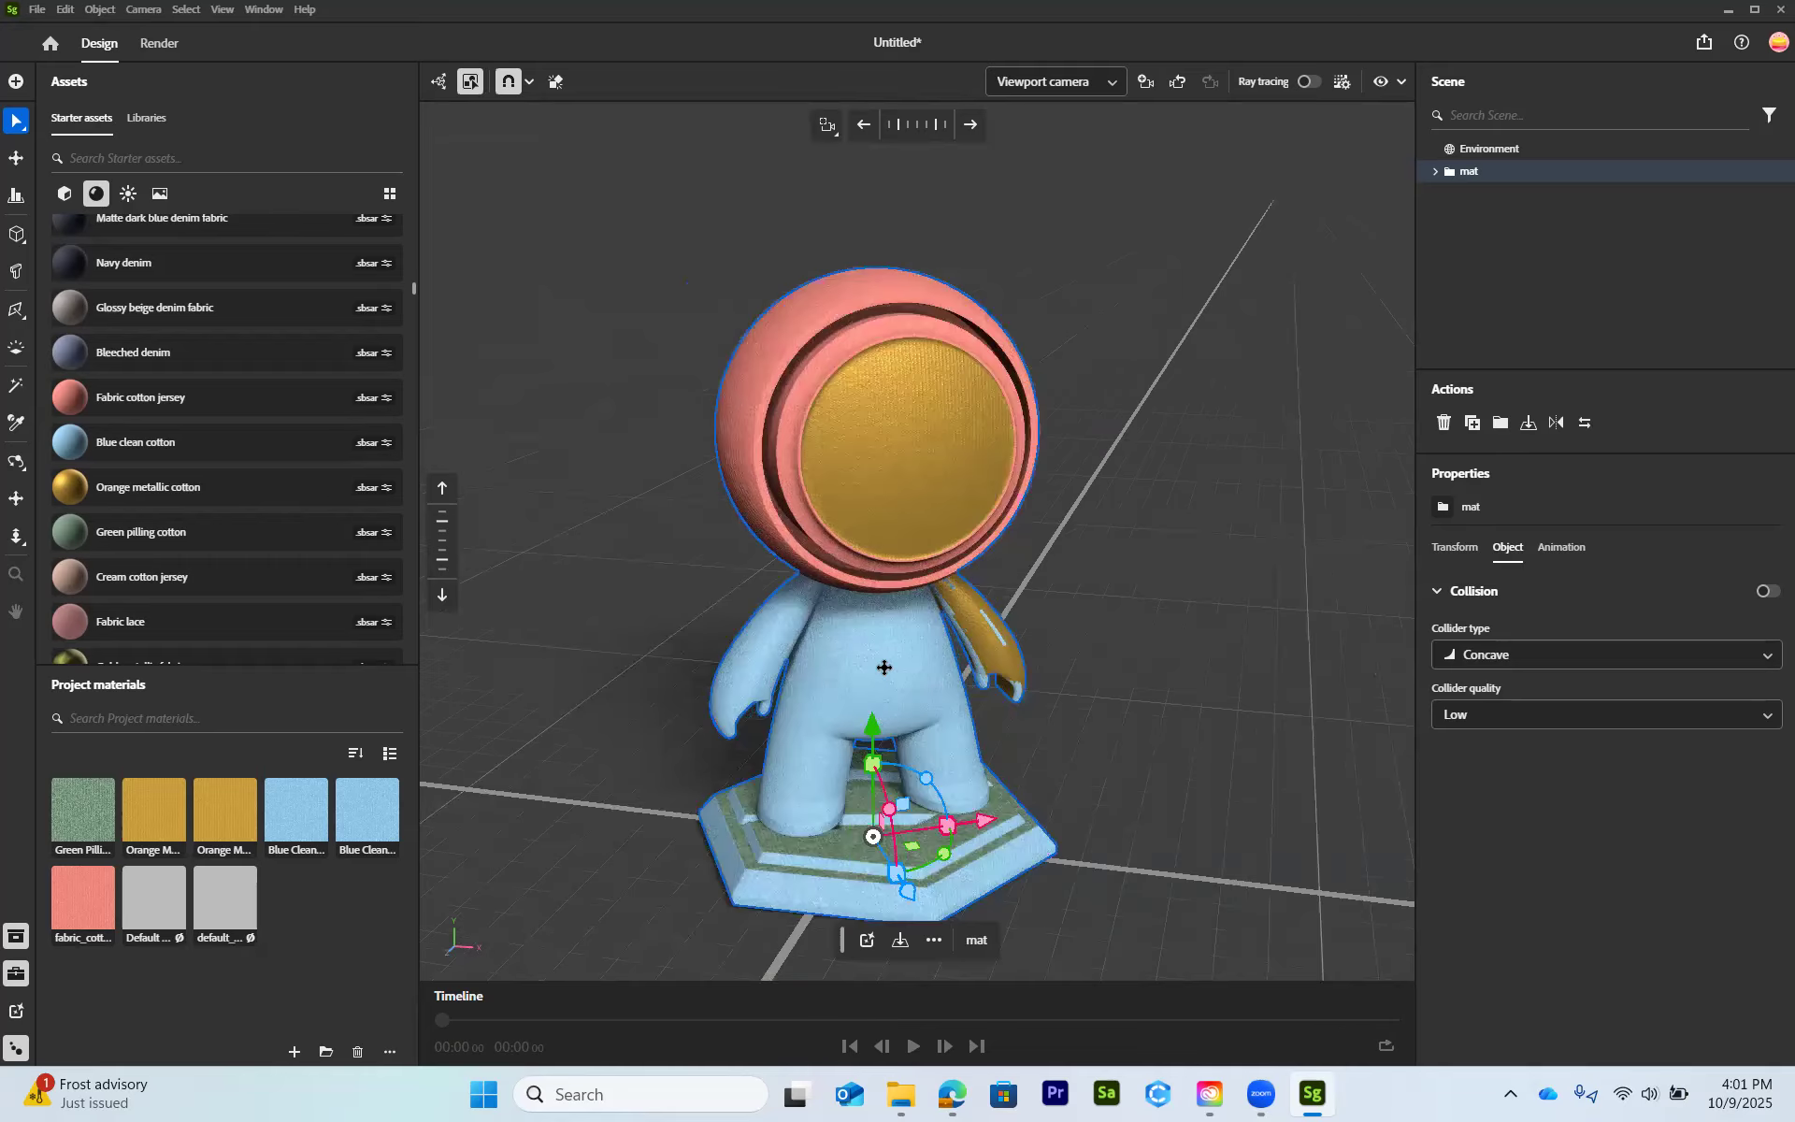
{"action": "middle_click_drag", "start_coordinate": [884, 668], "coordinate": [879, 516]}
{"action": "scroll", "coordinate": [889, 718], "scroll_direction": "up", "scroll_amount": 4}
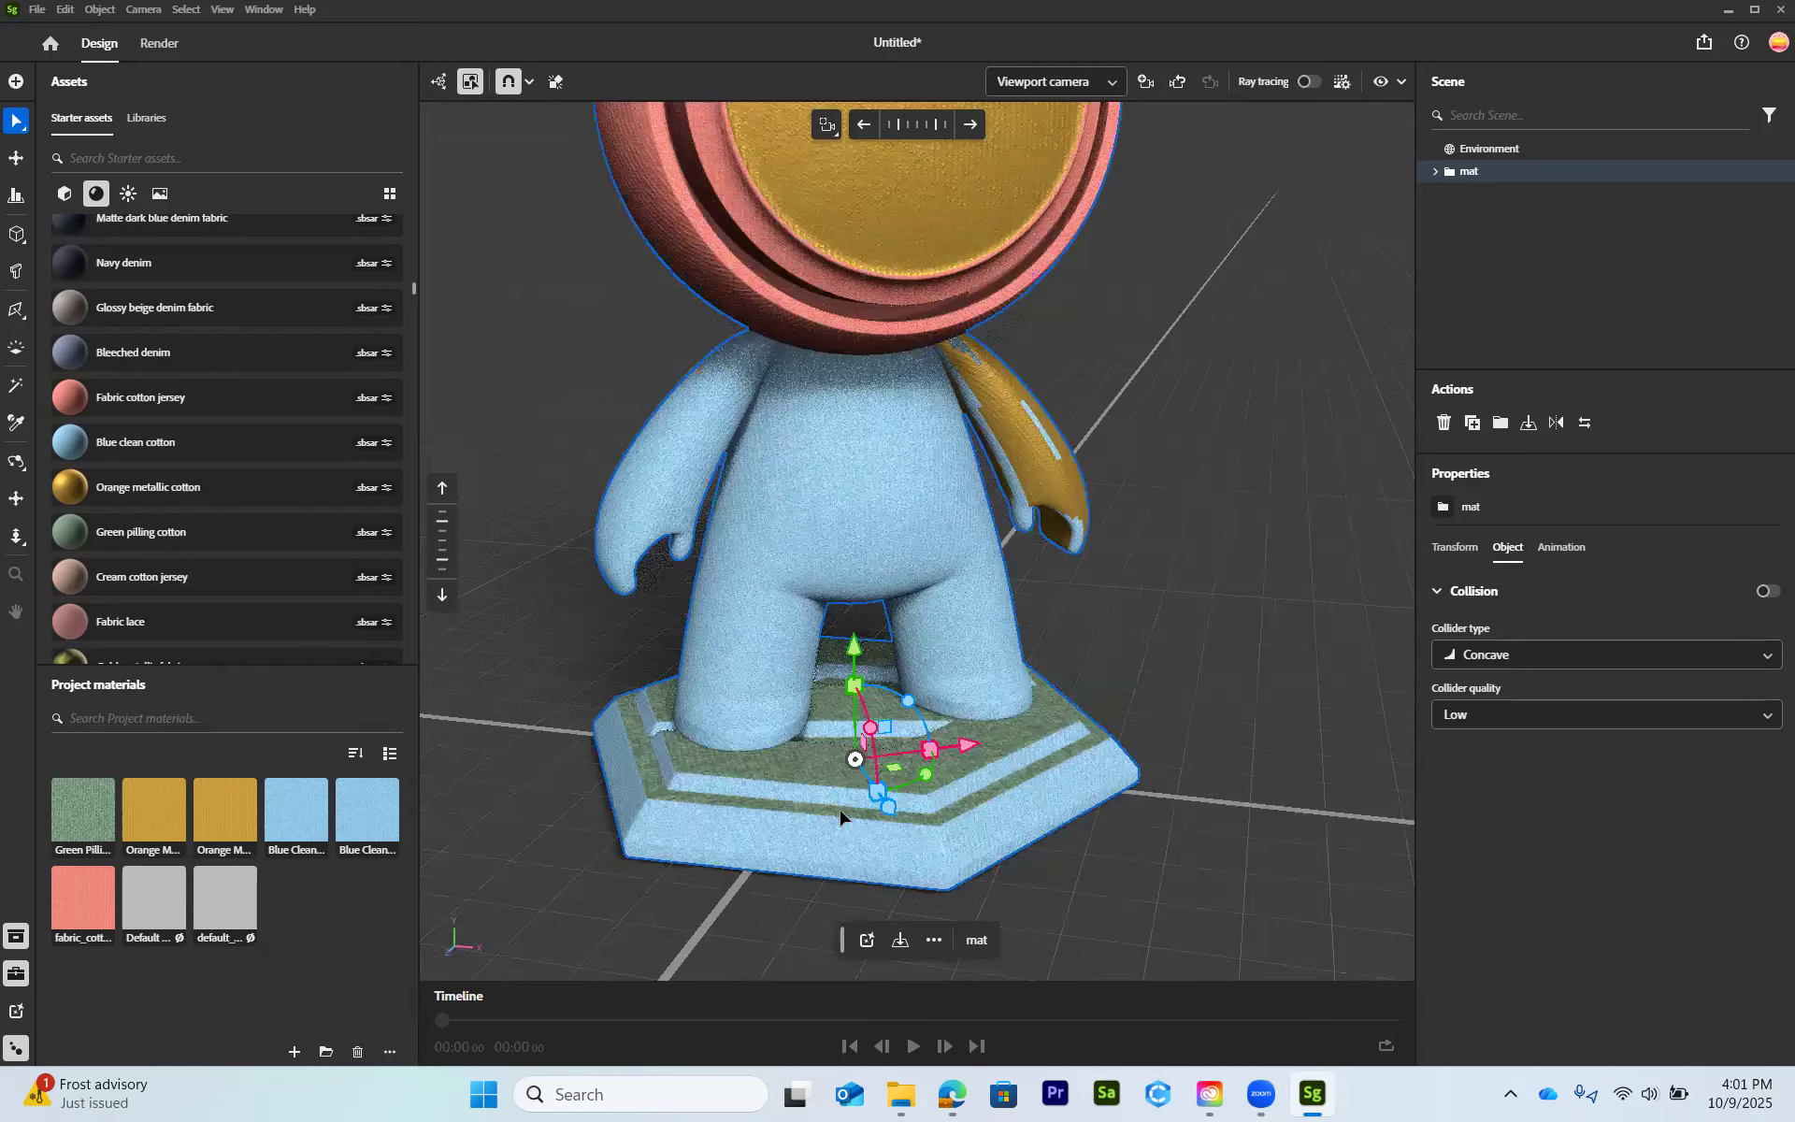
- Try scaling the Mat figure uniformly from its center handle
{"action": "scroll", "coordinate": [840, 817], "scroll_direction": "up", "scroll_amount": 2}
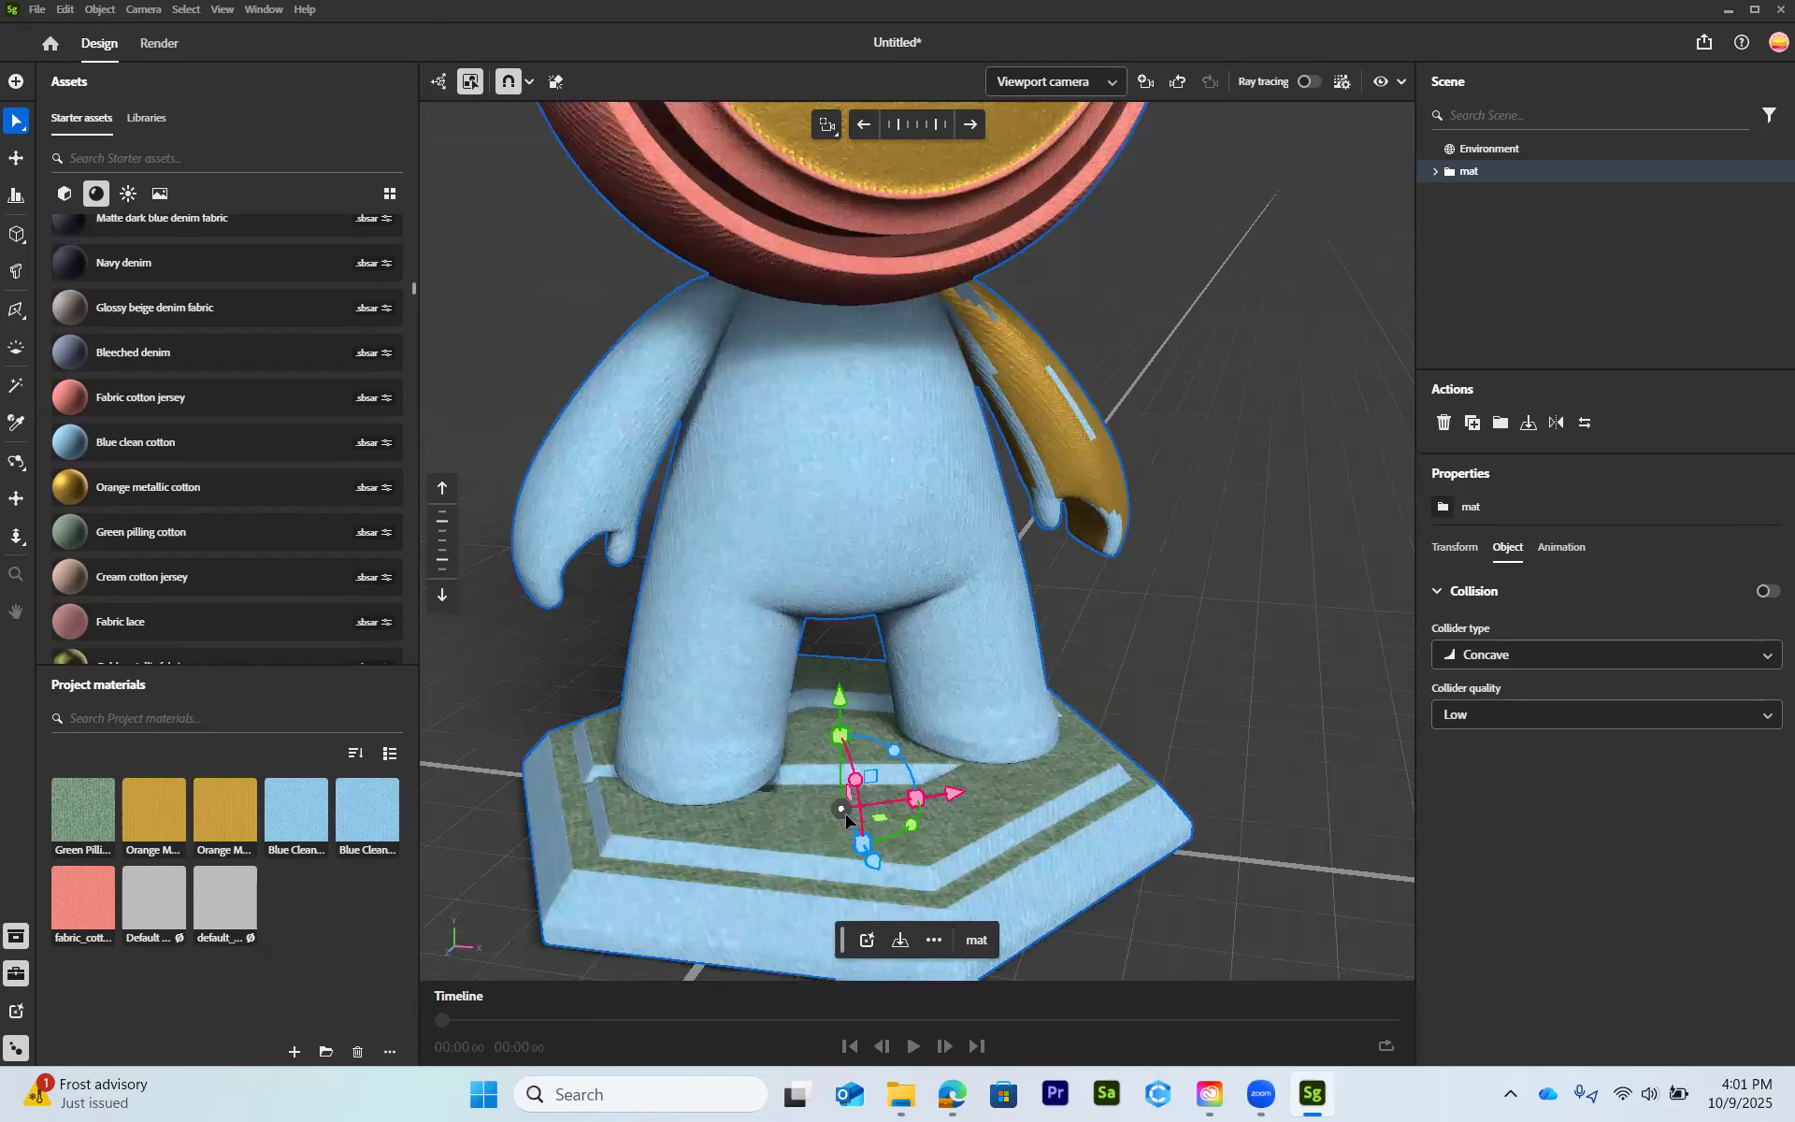
{"action": "left_click_drag", "start_coordinate": [842, 811], "coordinate": [745, 728]}
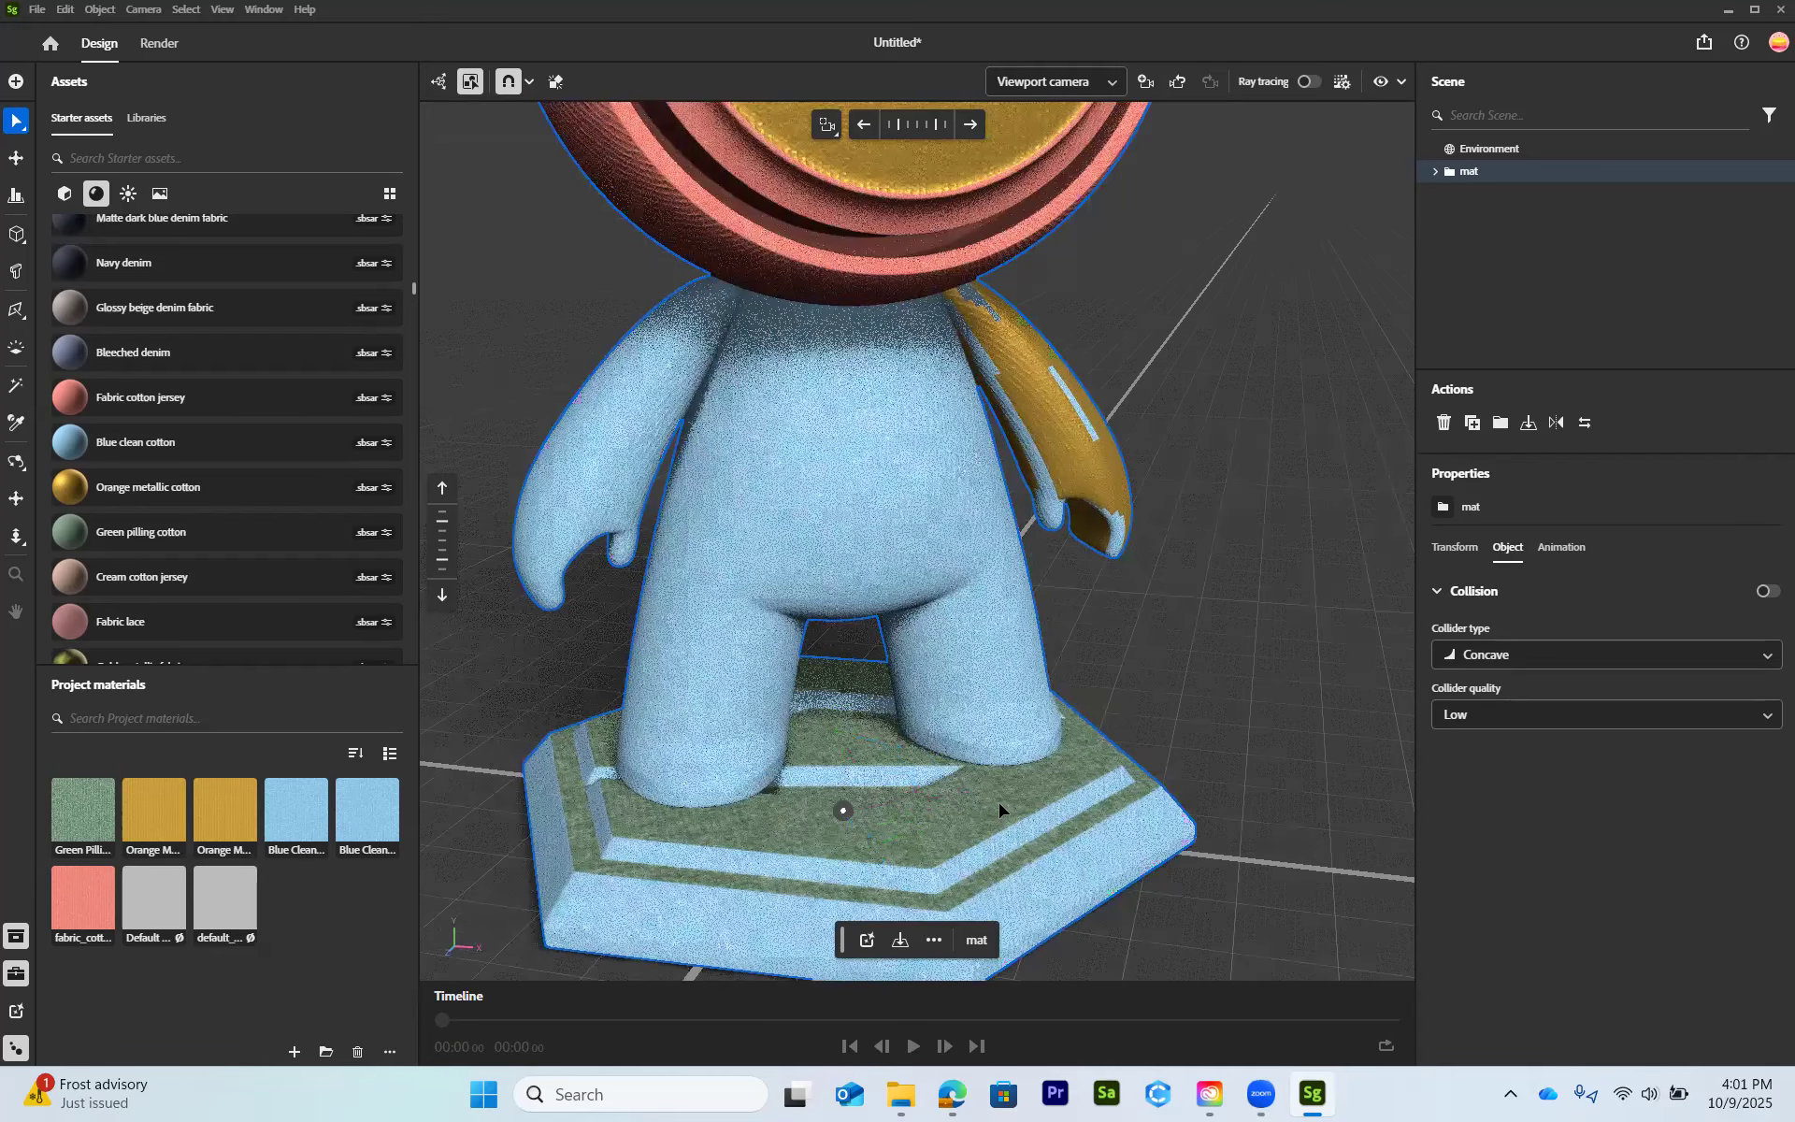
{"action": "left_click_drag", "start_coordinate": [870, 741], "coordinate": [873, 732]}
{"action": "scroll", "coordinate": [865, 793], "scroll_direction": "up", "scroll_amount": 1}
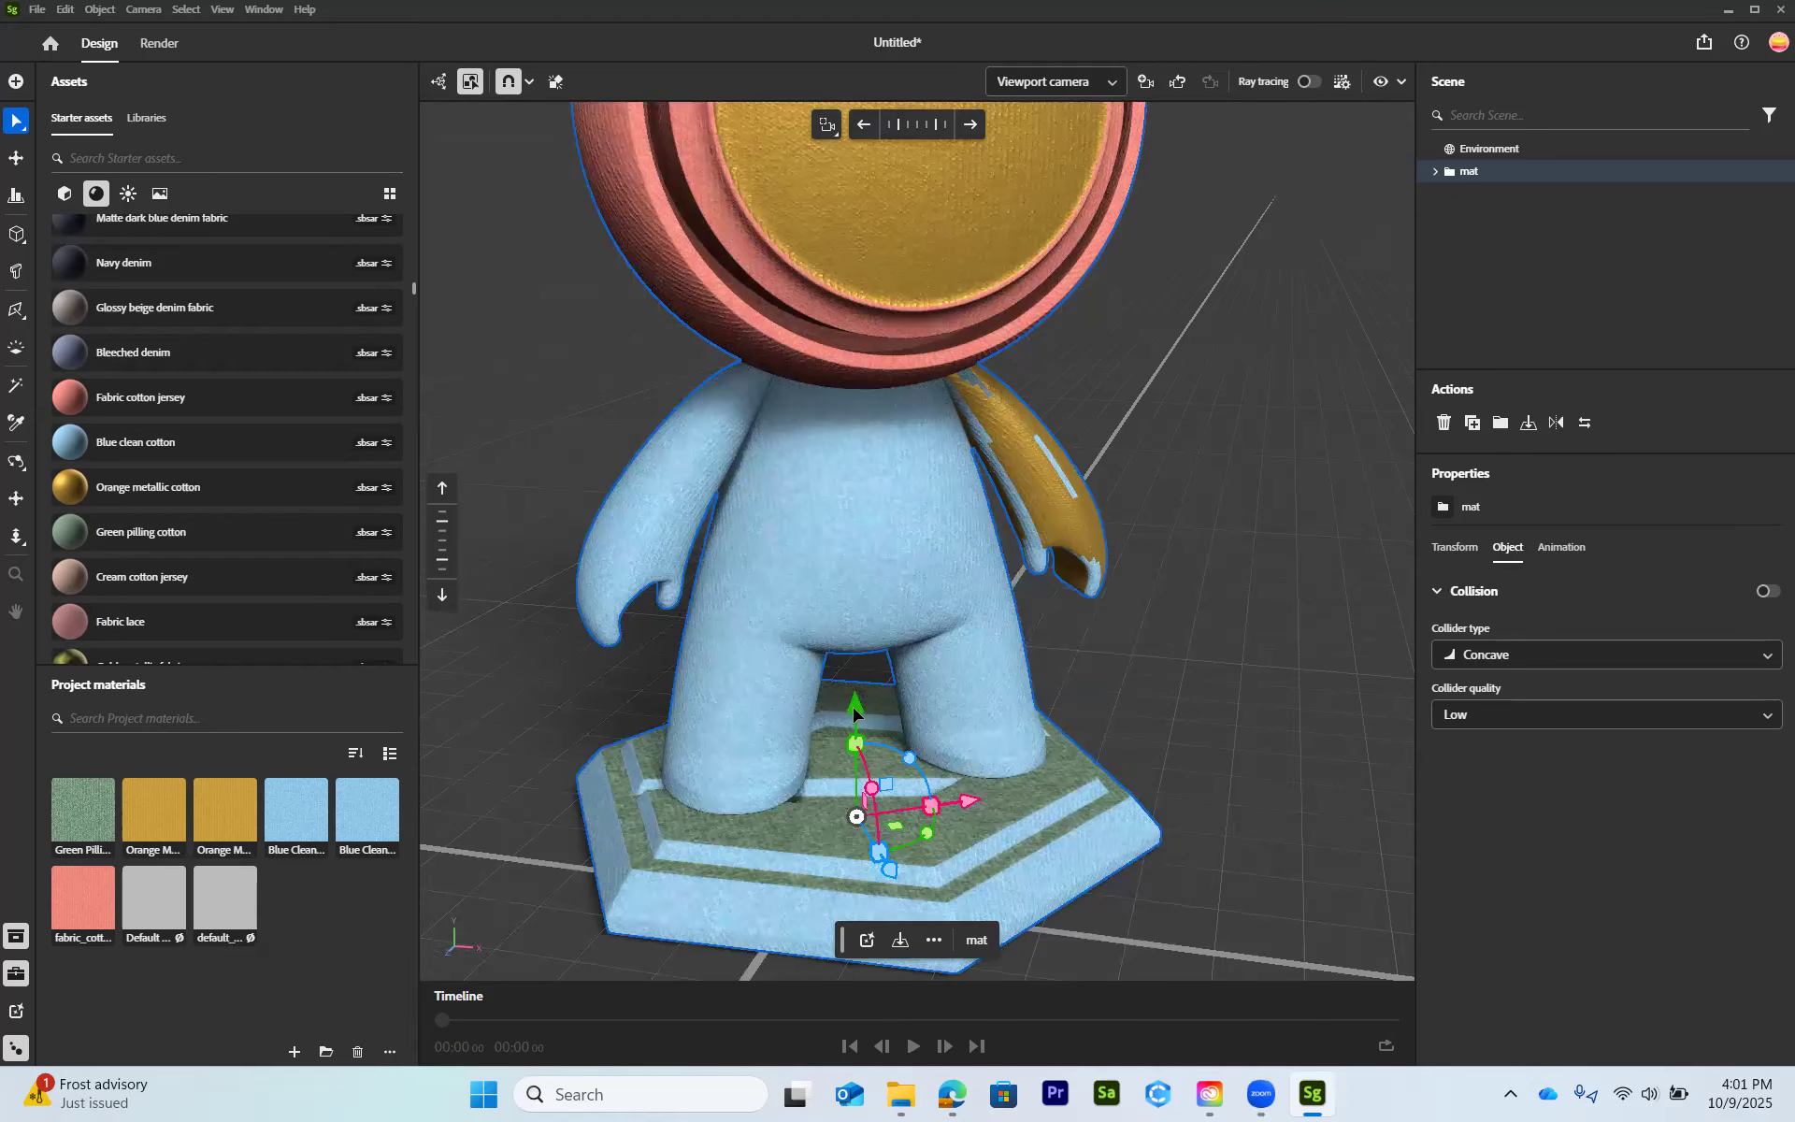
- Try moving the Mat figure vertically and rotating it with the rotation handle
{"action": "left_click_drag", "start_coordinate": [855, 713], "coordinate": [852, 662]}
{"action": "left_click_drag", "start_coordinate": [867, 745], "coordinate": [1030, 778]}
{"action": "left_click_drag", "start_coordinate": [912, 765], "coordinate": [856, 767]}
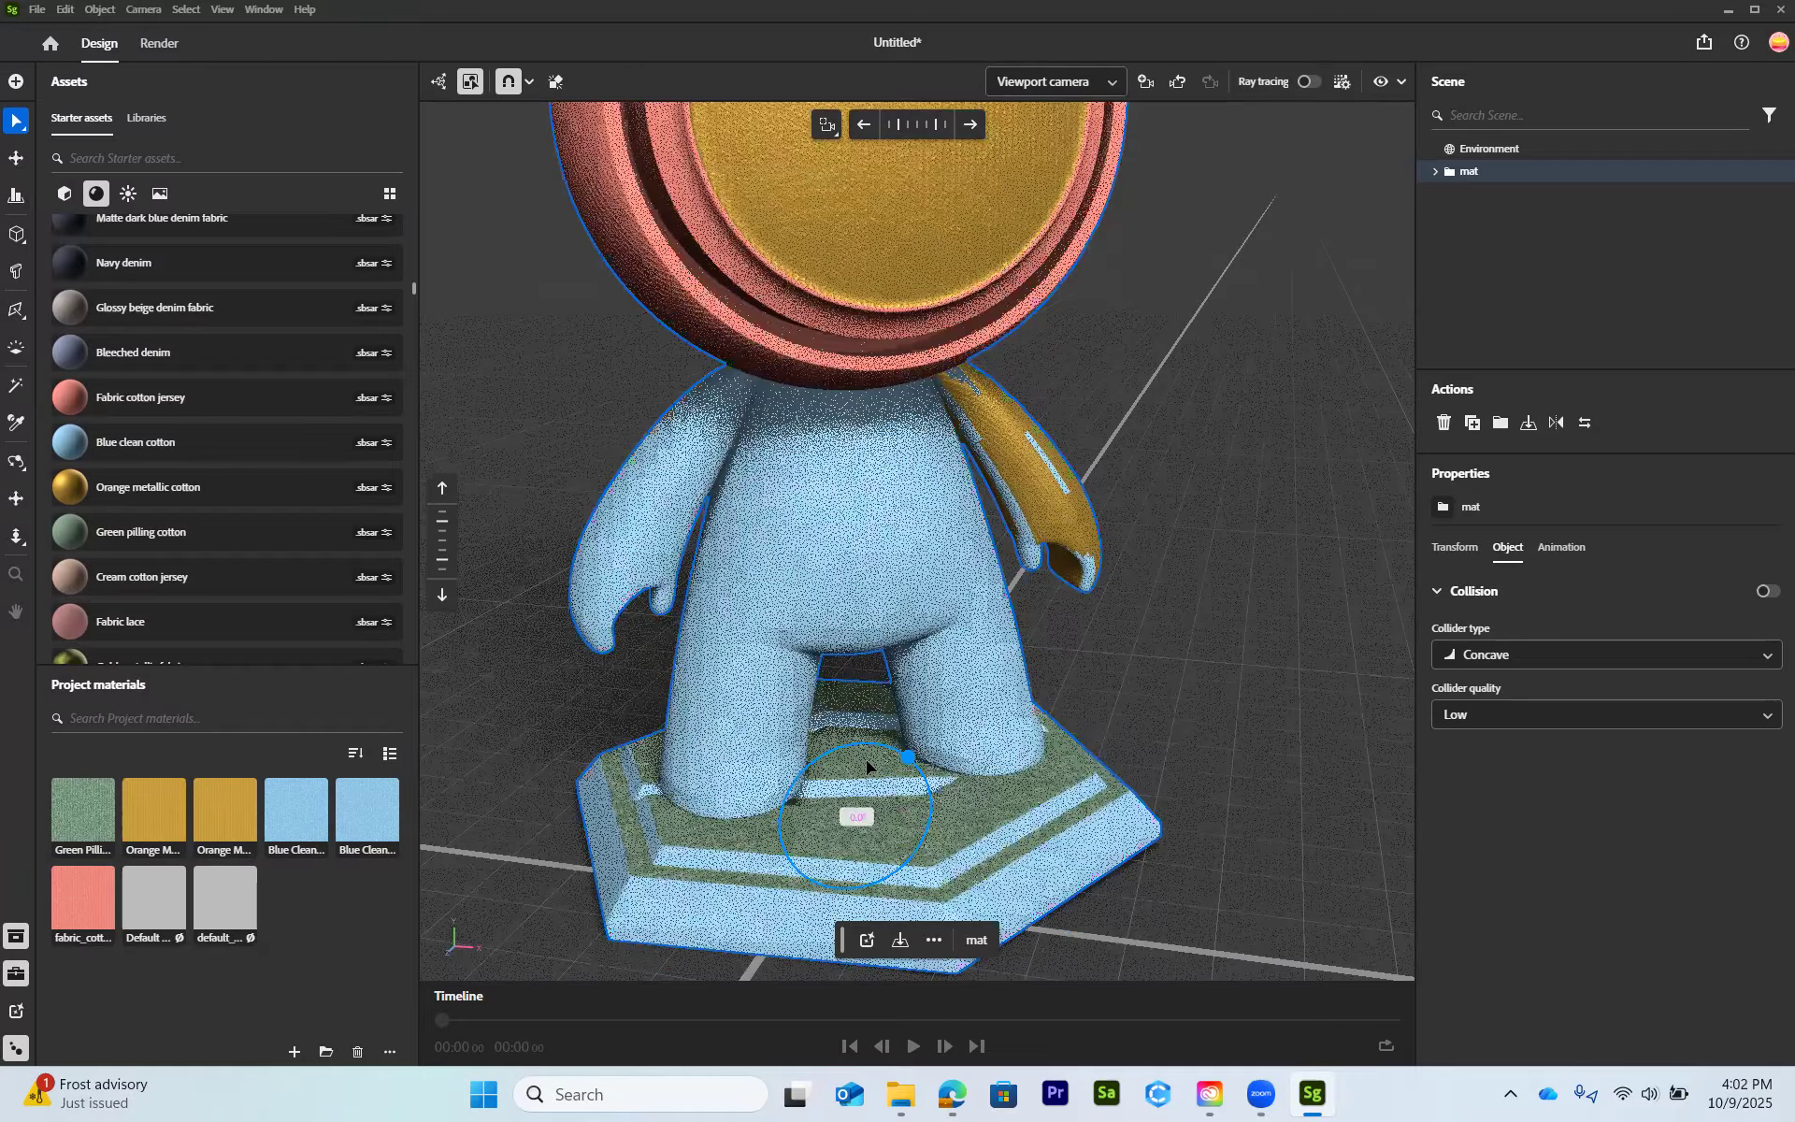
- Move the Mat figure within the XY plane, about 1.9 cm along the X axis
{"action": "left_click_drag", "start_coordinate": [975, 781], "coordinate": [895, 784]}
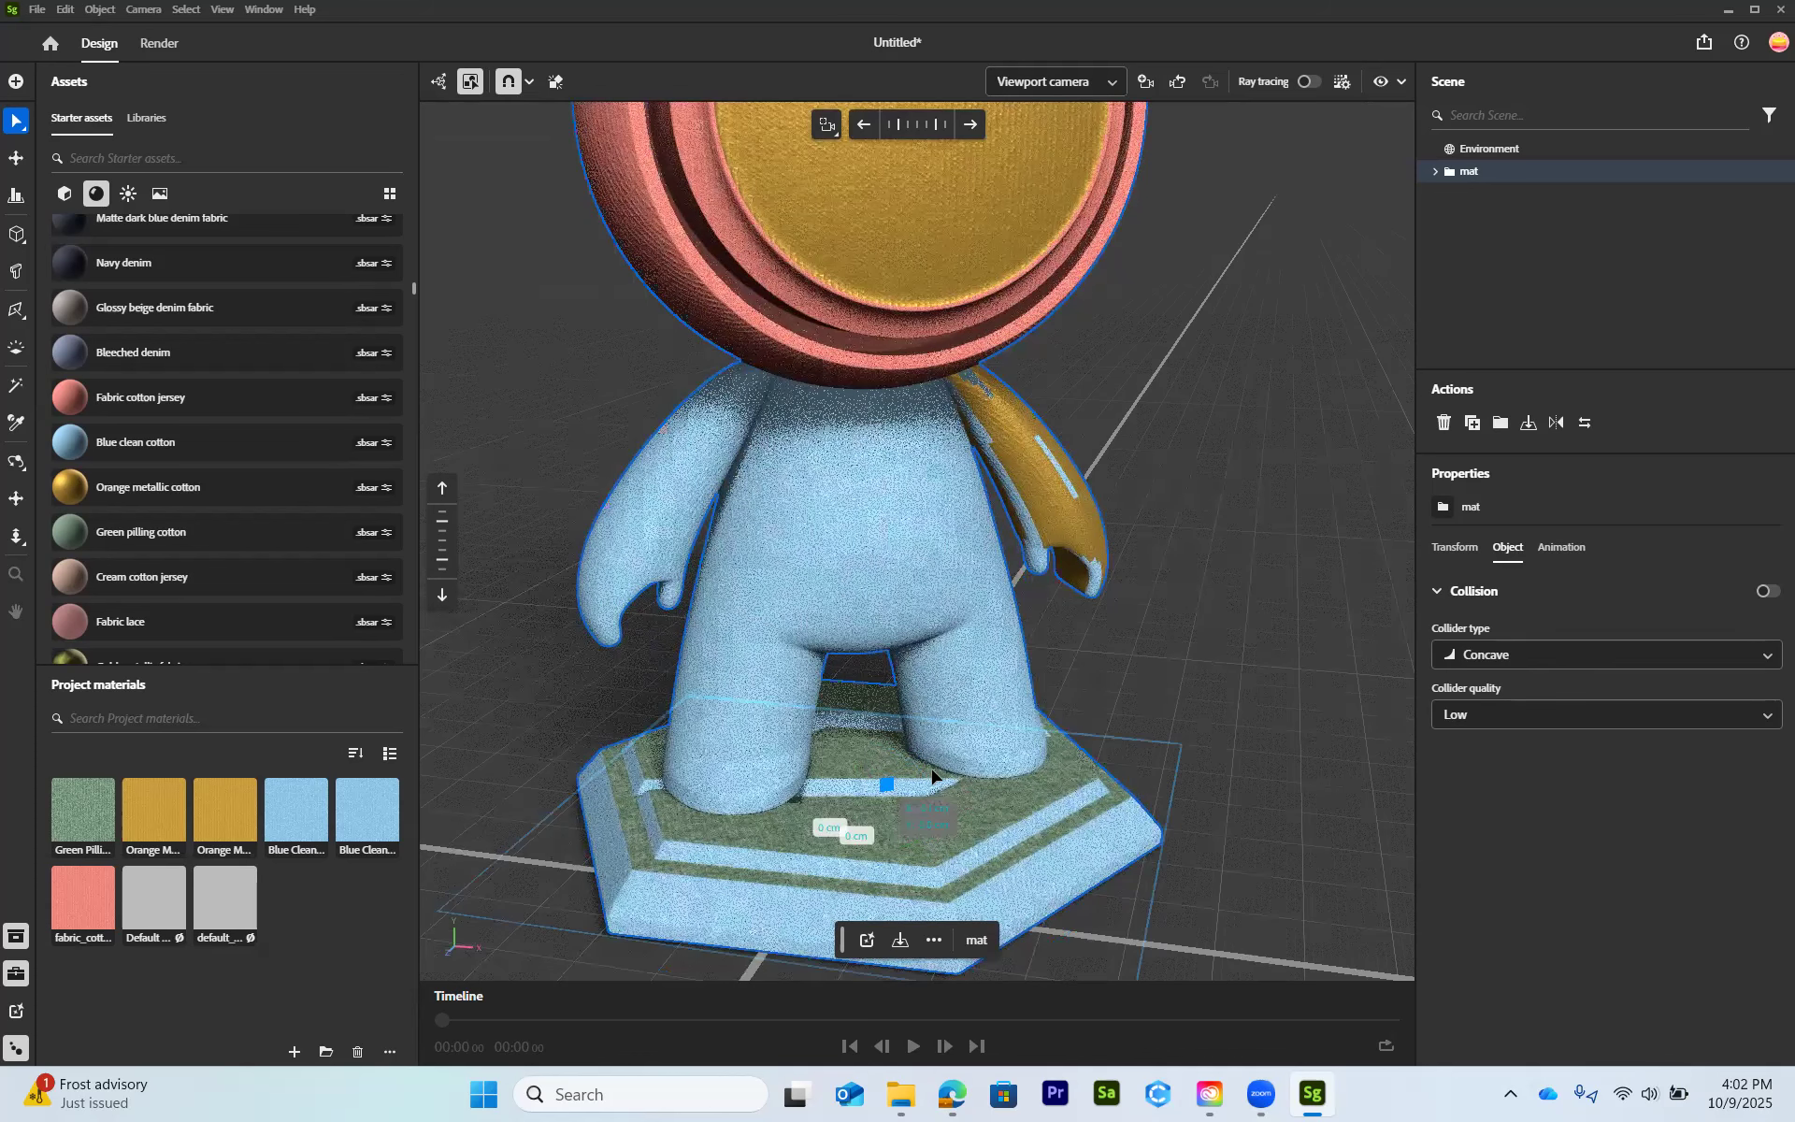
{"action": "mouse_move", "coordinate": [1014, 747]}
{"action": "left_mouse_down"}
{"action": "mouse_move", "coordinate": [1090, 719]}
{"action": "mouse_move", "coordinate": [1042, 771]}
{"action": "left_mouse_up"}
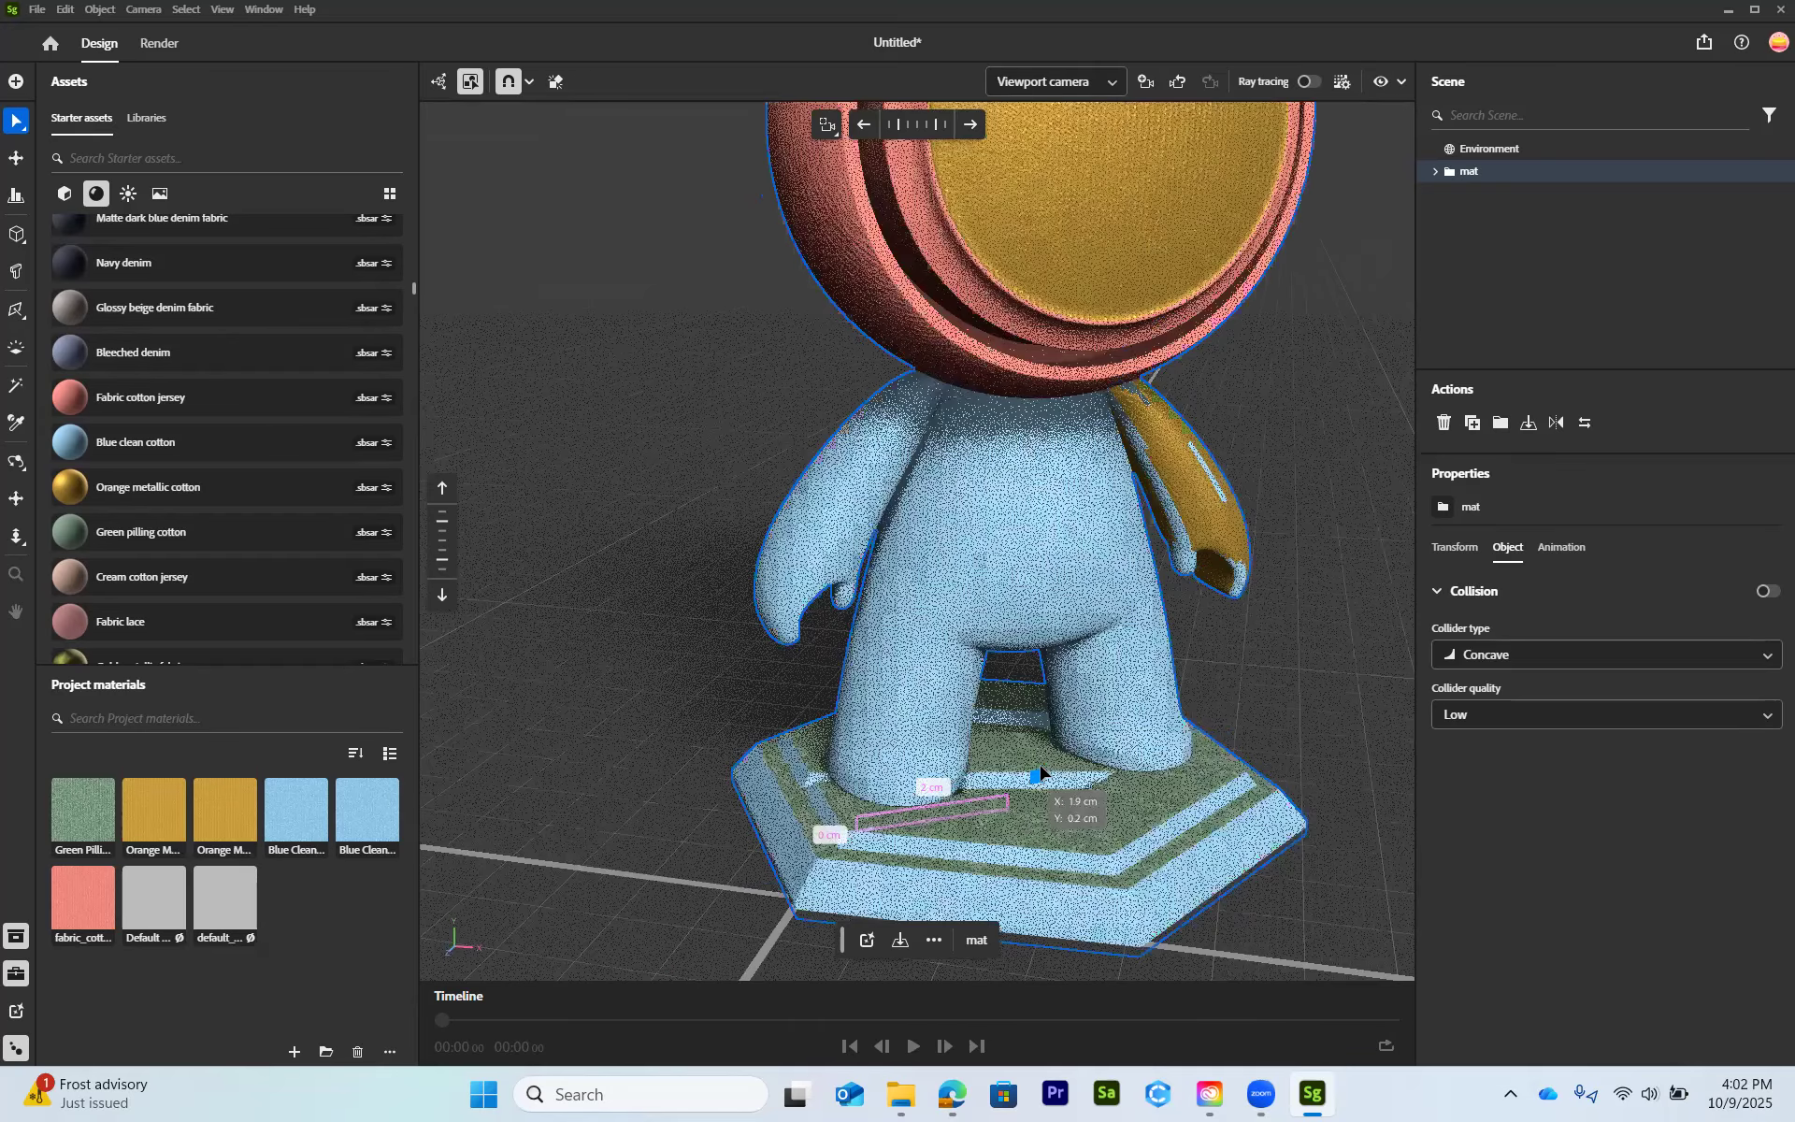
{"action": "left_click_drag", "start_coordinate": [1043, 764], "coordinate": [1045, 763]}
{"action": "scroll", "coordinate": [1157, 766], "scroll_direction": "down", "scroll_amount": 3}
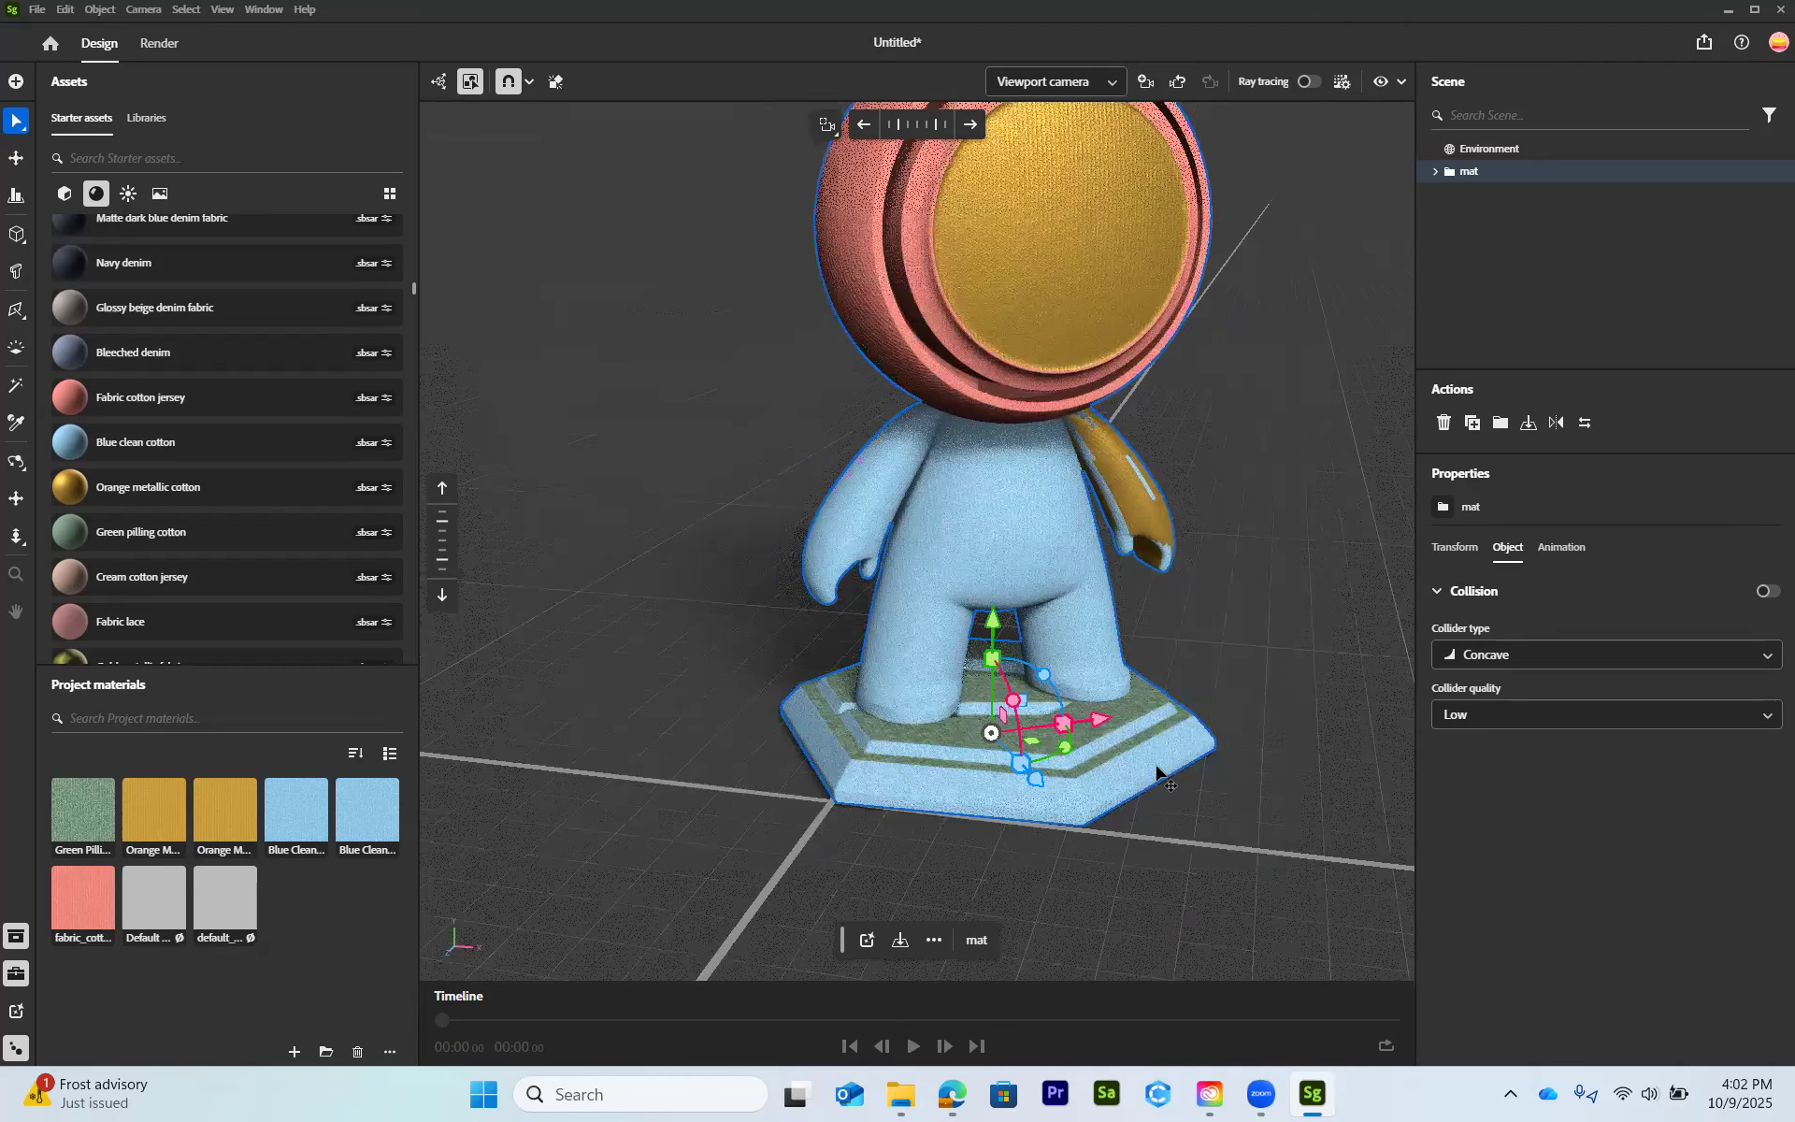
- Try lifting the Mat figure about 3.6 cm within the YZ plane, and bring it back down to the ground
{"action": "key", "text": "f"}
{"action": "scroll", "coordinate": [1083, 827], "scroll_direction": "up", "scroll_amount": 2}
{"action": "middle_click_drag", "start_coordinate": [1083, 826], "coordinate": [1047, 731]}
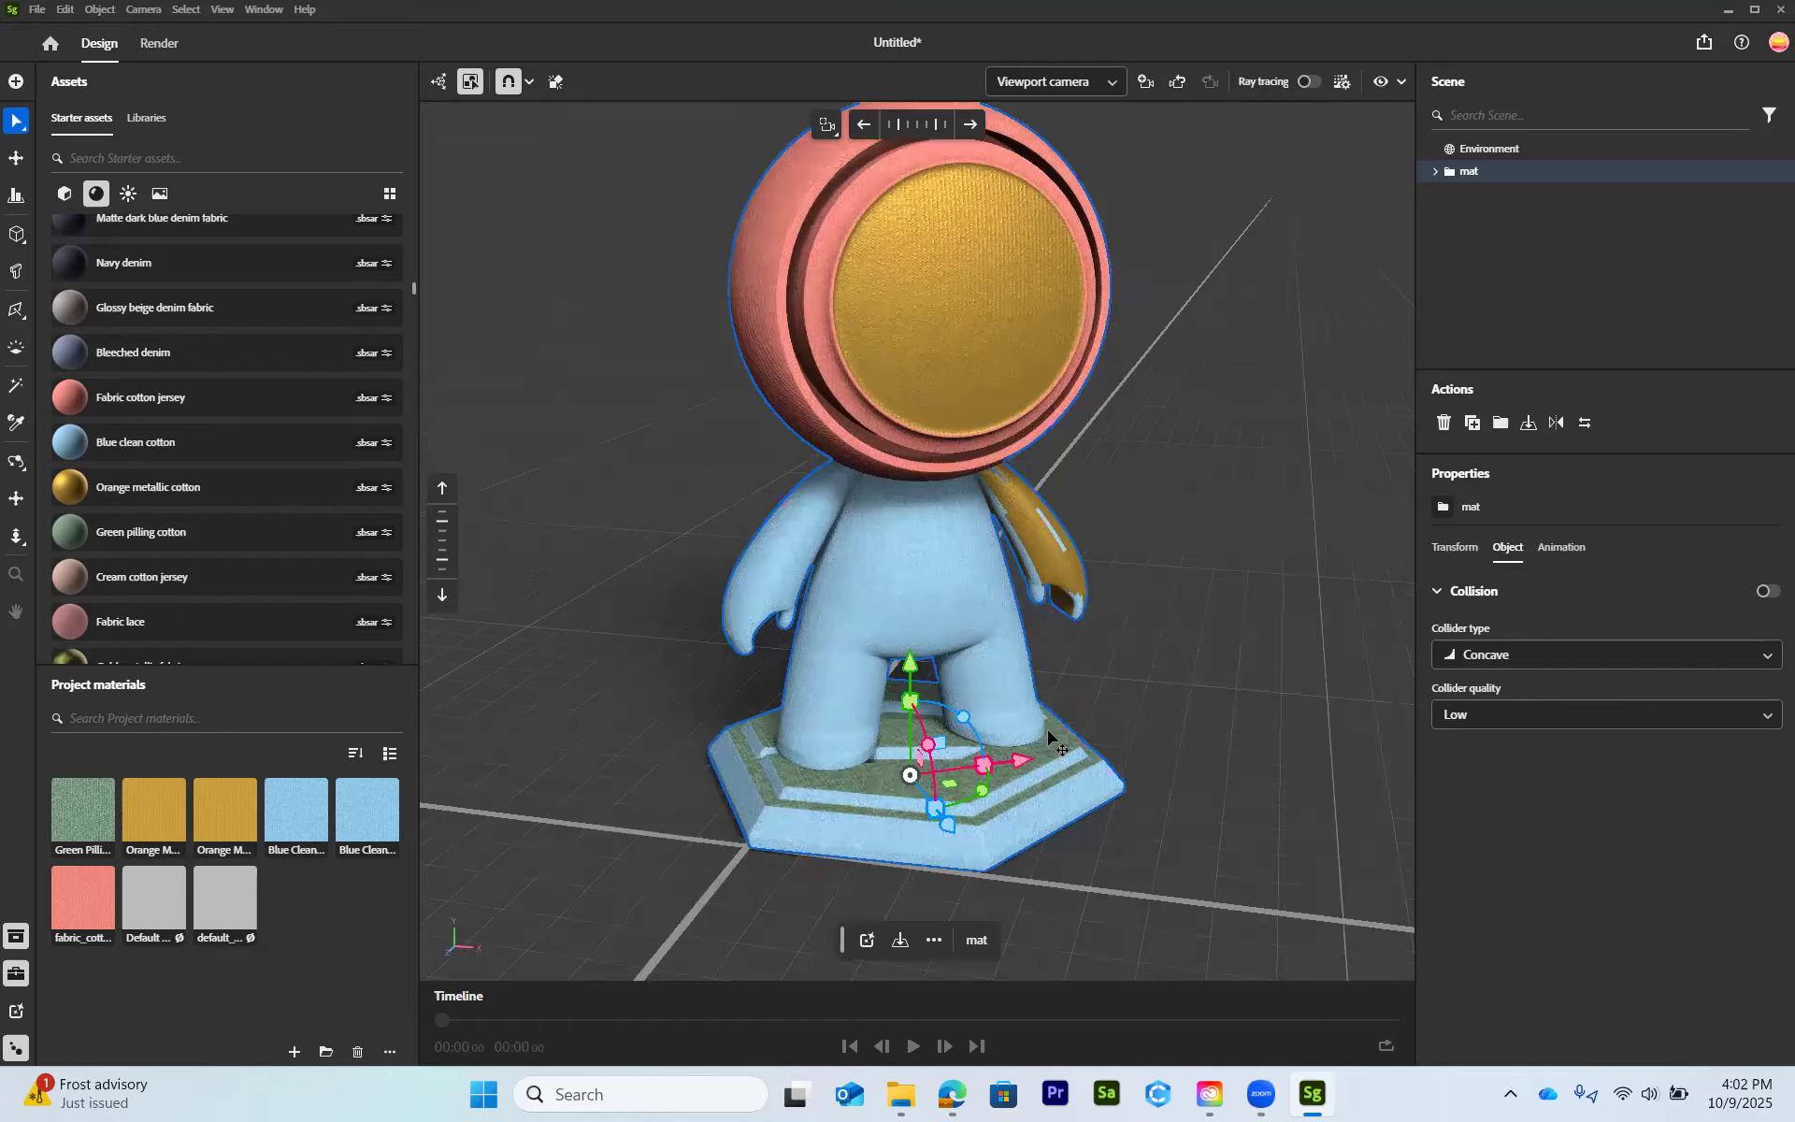
{"action": "scroll", "coordinate": [1048, 737], "scroll_direction": "down", "scroll_amount": 2}
{"action": "scroll", "coordinate": [1043, 738], "scroll_direction": "up", "scroll_amount": 2}
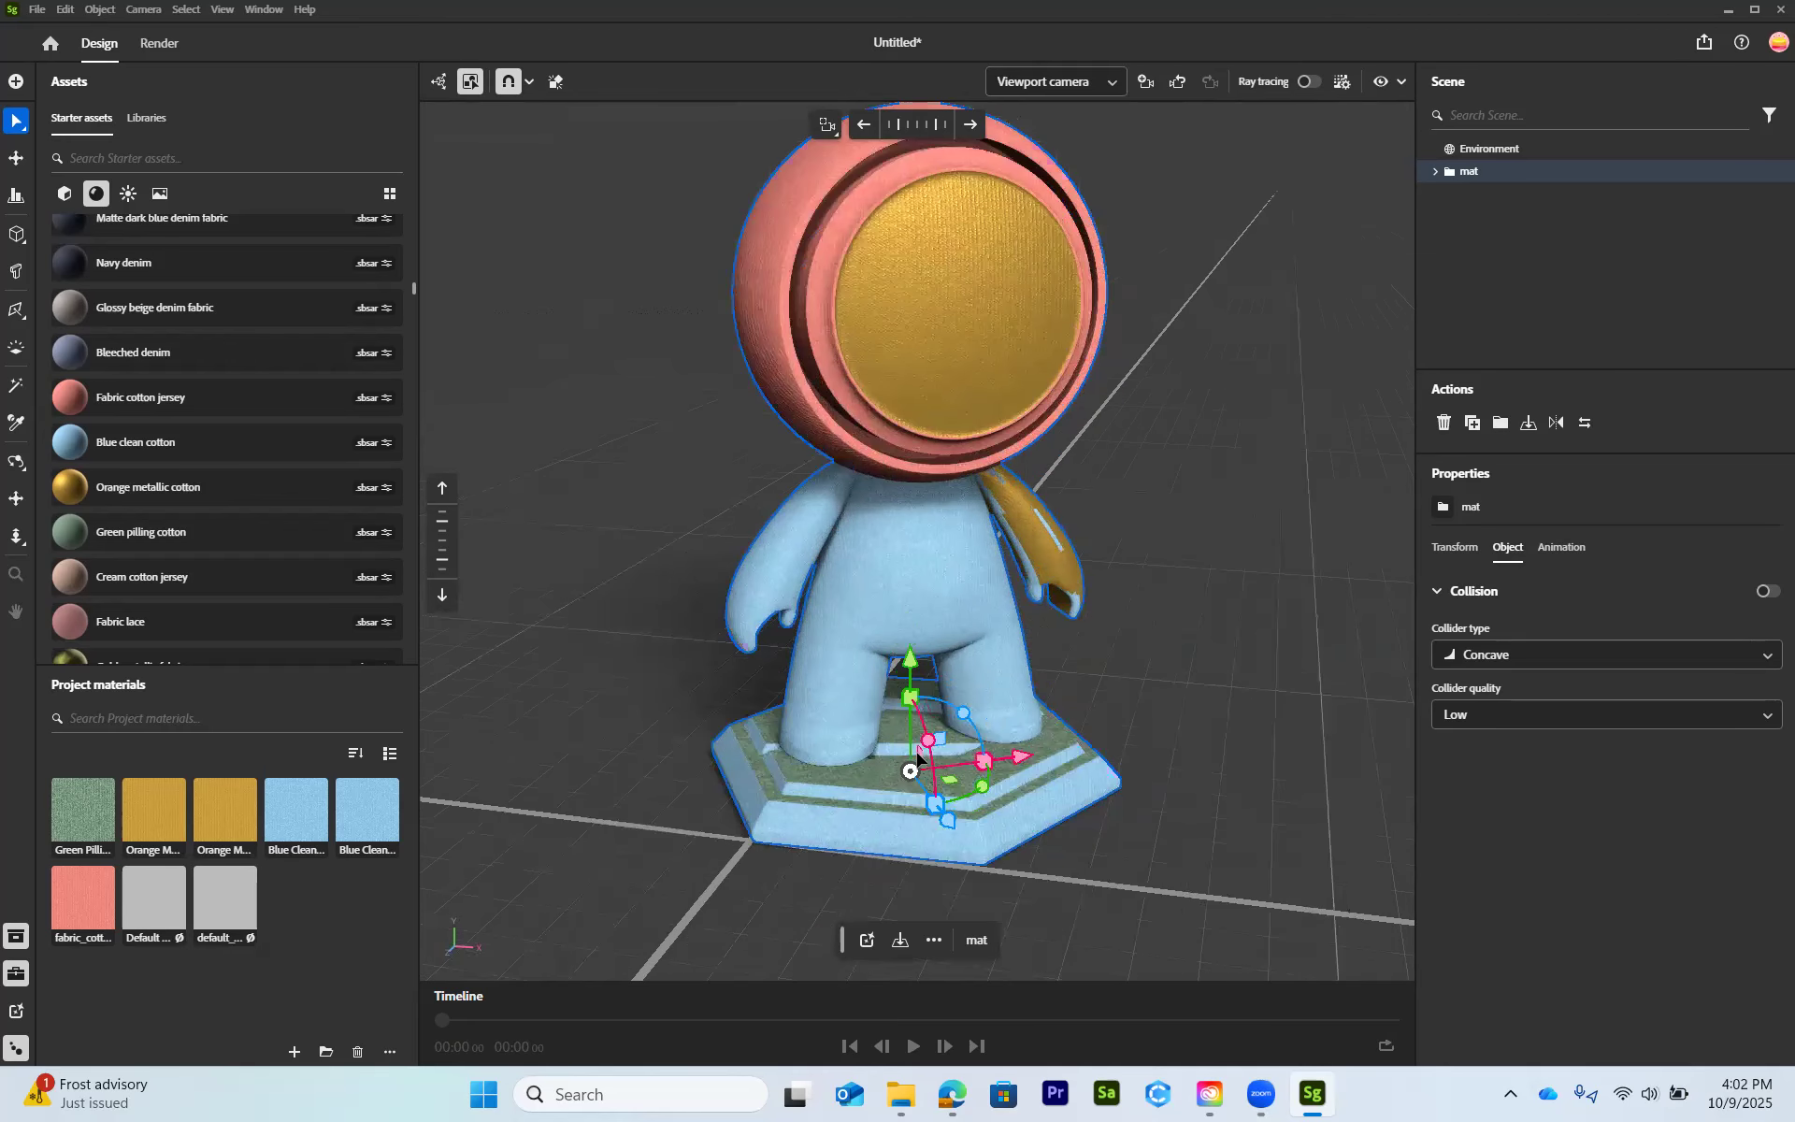
{"action": "left_click_drag", "start_coordinate": [921, 758], "coordinate": [893, 765]}
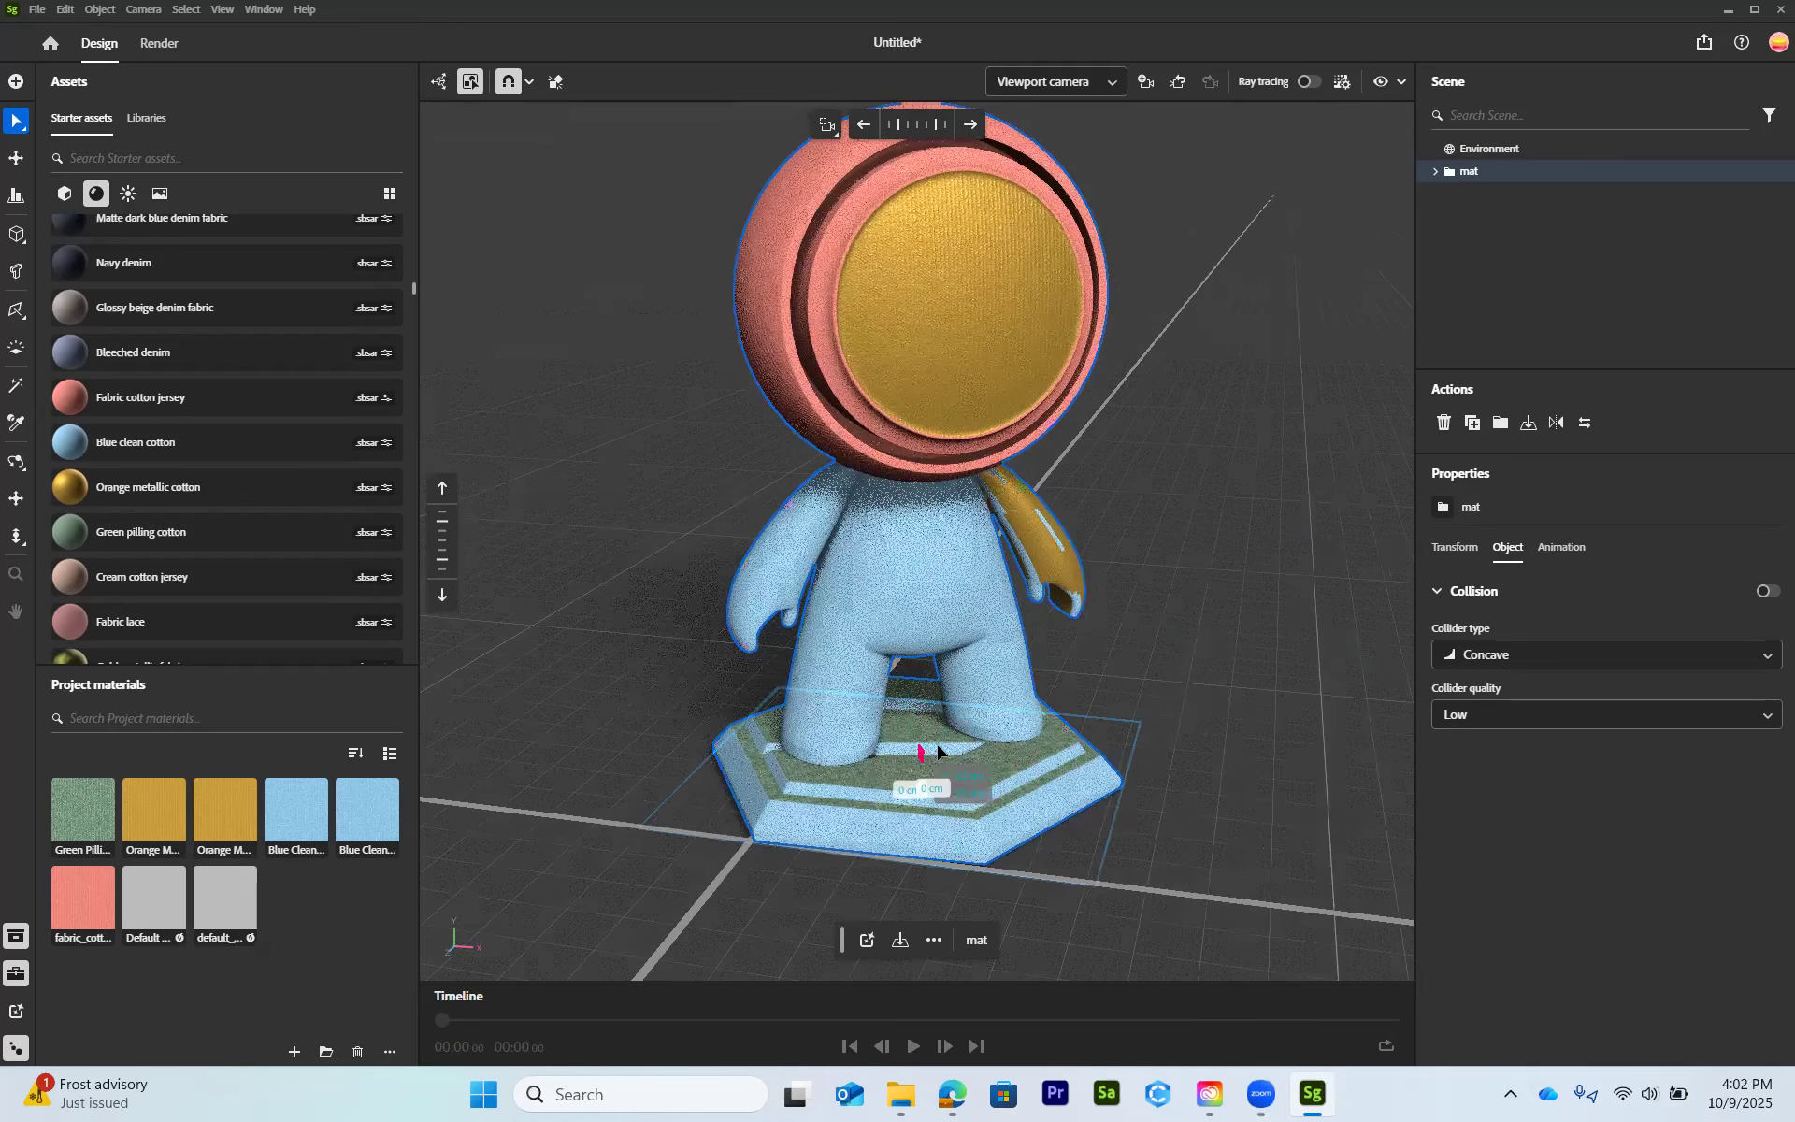
{"action": "left_click_drag", "start_coordinate": [1043, 723], "coordinate": [997, 729]}
{"action": "left_click_drag", "start_coordinate": [994, 661], "coordinate": [1134, 671]}
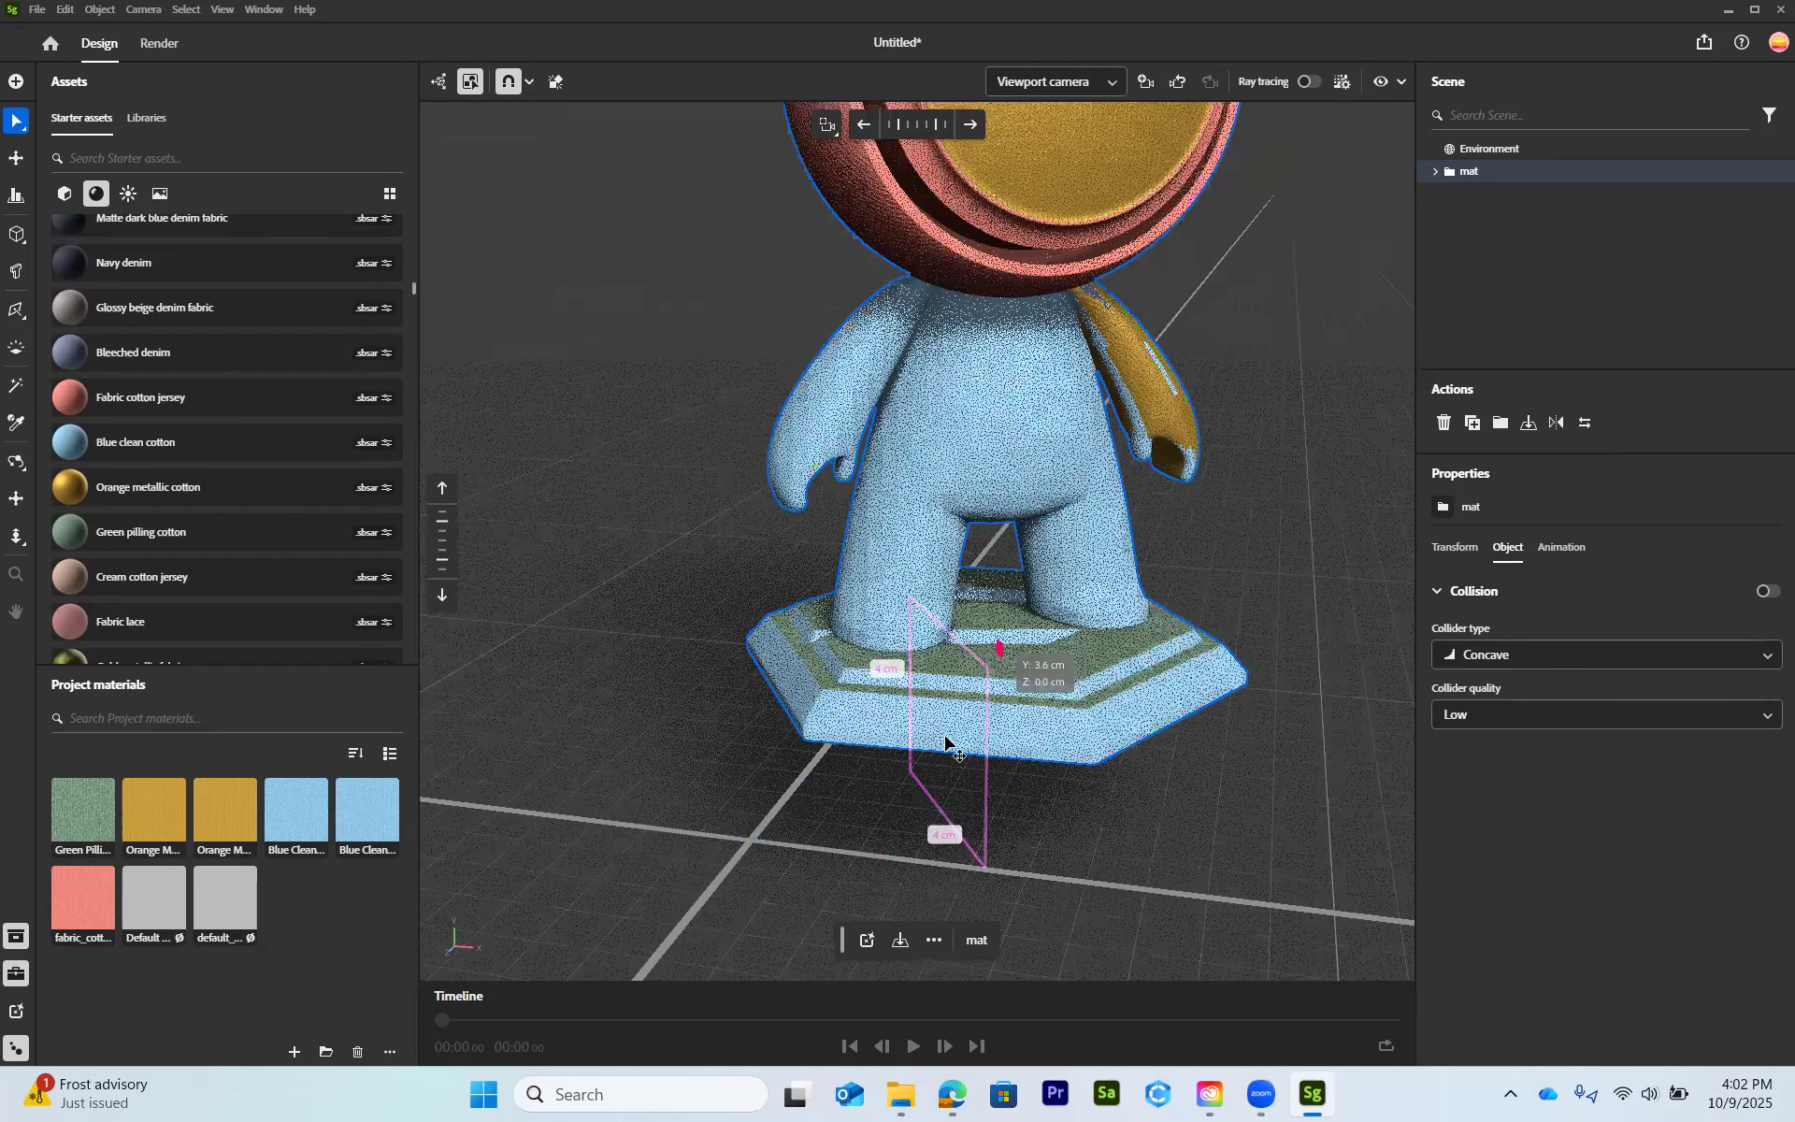
{"action": "scroll", "coordinate": [946, 737], "scroll_direction": "down", "scroll_amount": 3}
{"action": "middle_click_drag", "start_coordinate": [1001, 689], "coordinate": [879, 769]}
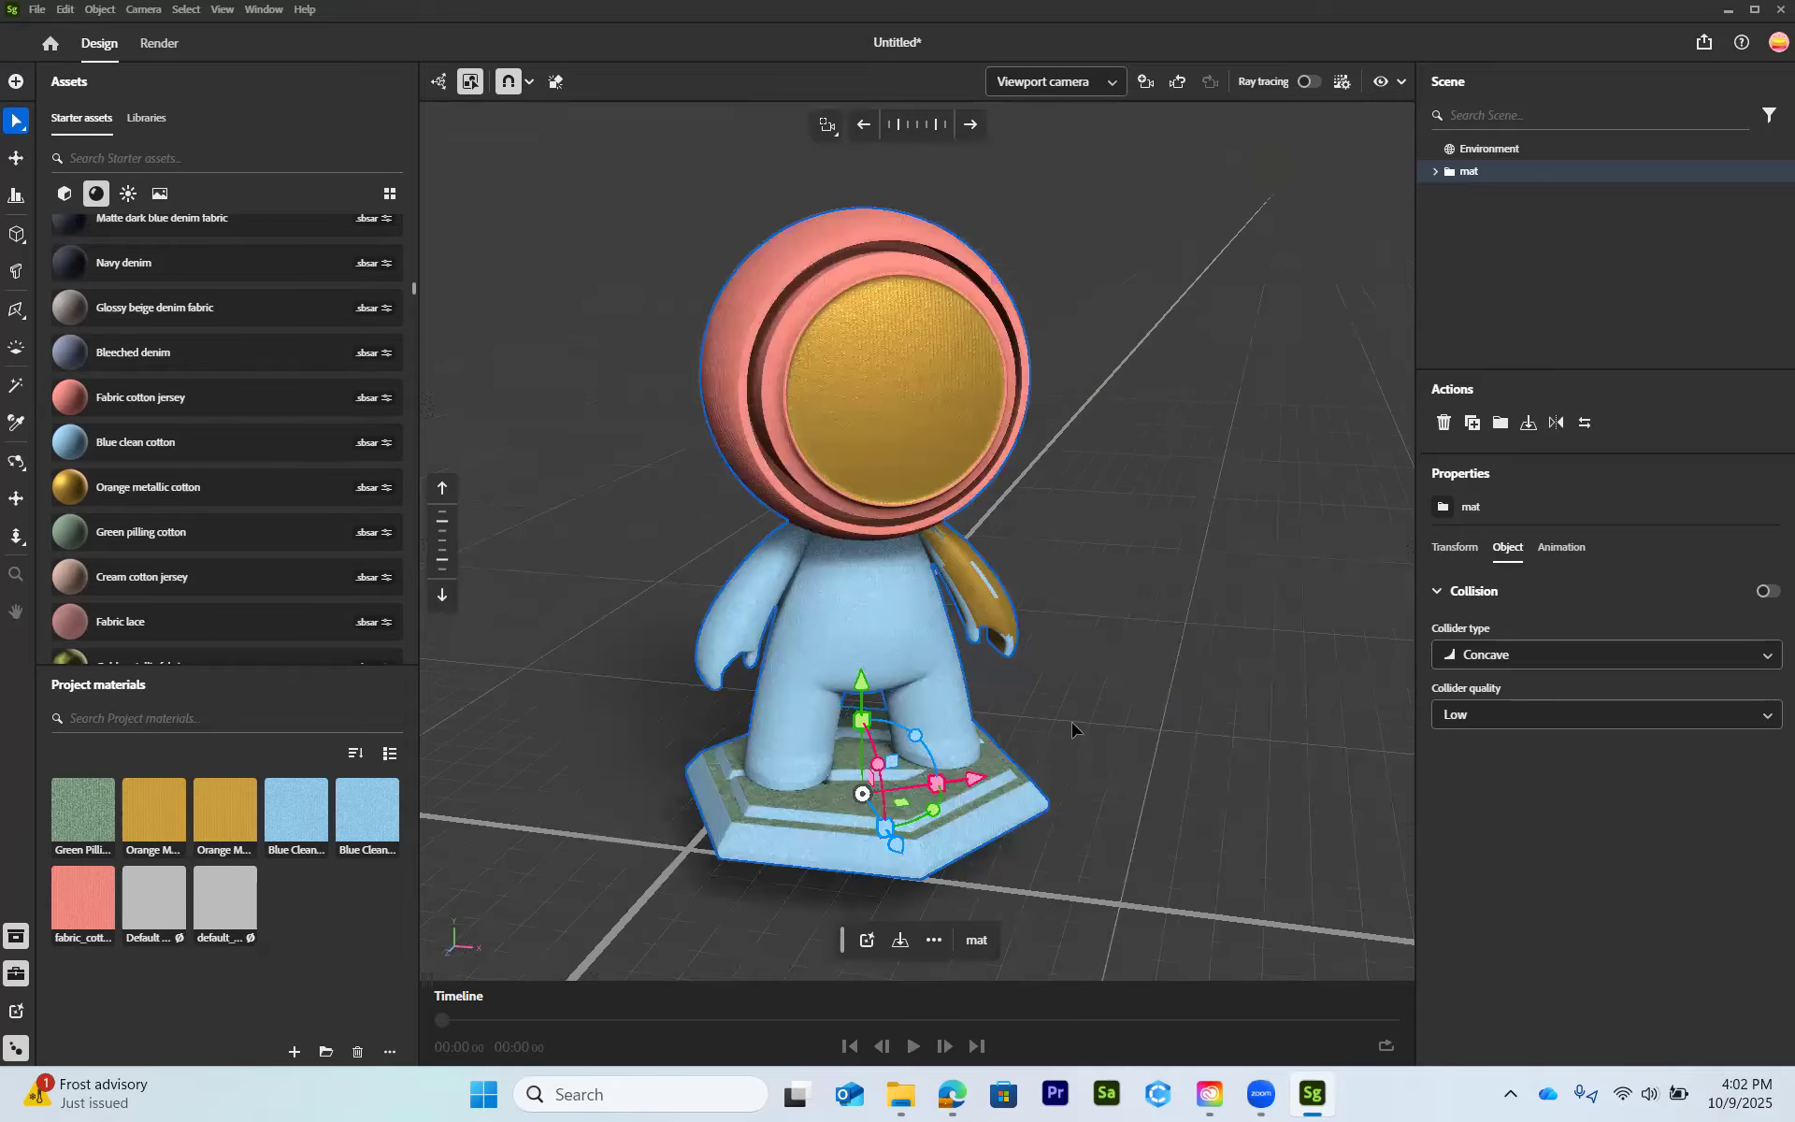
{"action": "scroll", "coordinate": [1029, 713], "scroll_direction": "down", "scroll_amount": 2}
{"action": "middle_click_drag", "start_coordinate": [1033, 699], "coordinate": [1110, 725]}
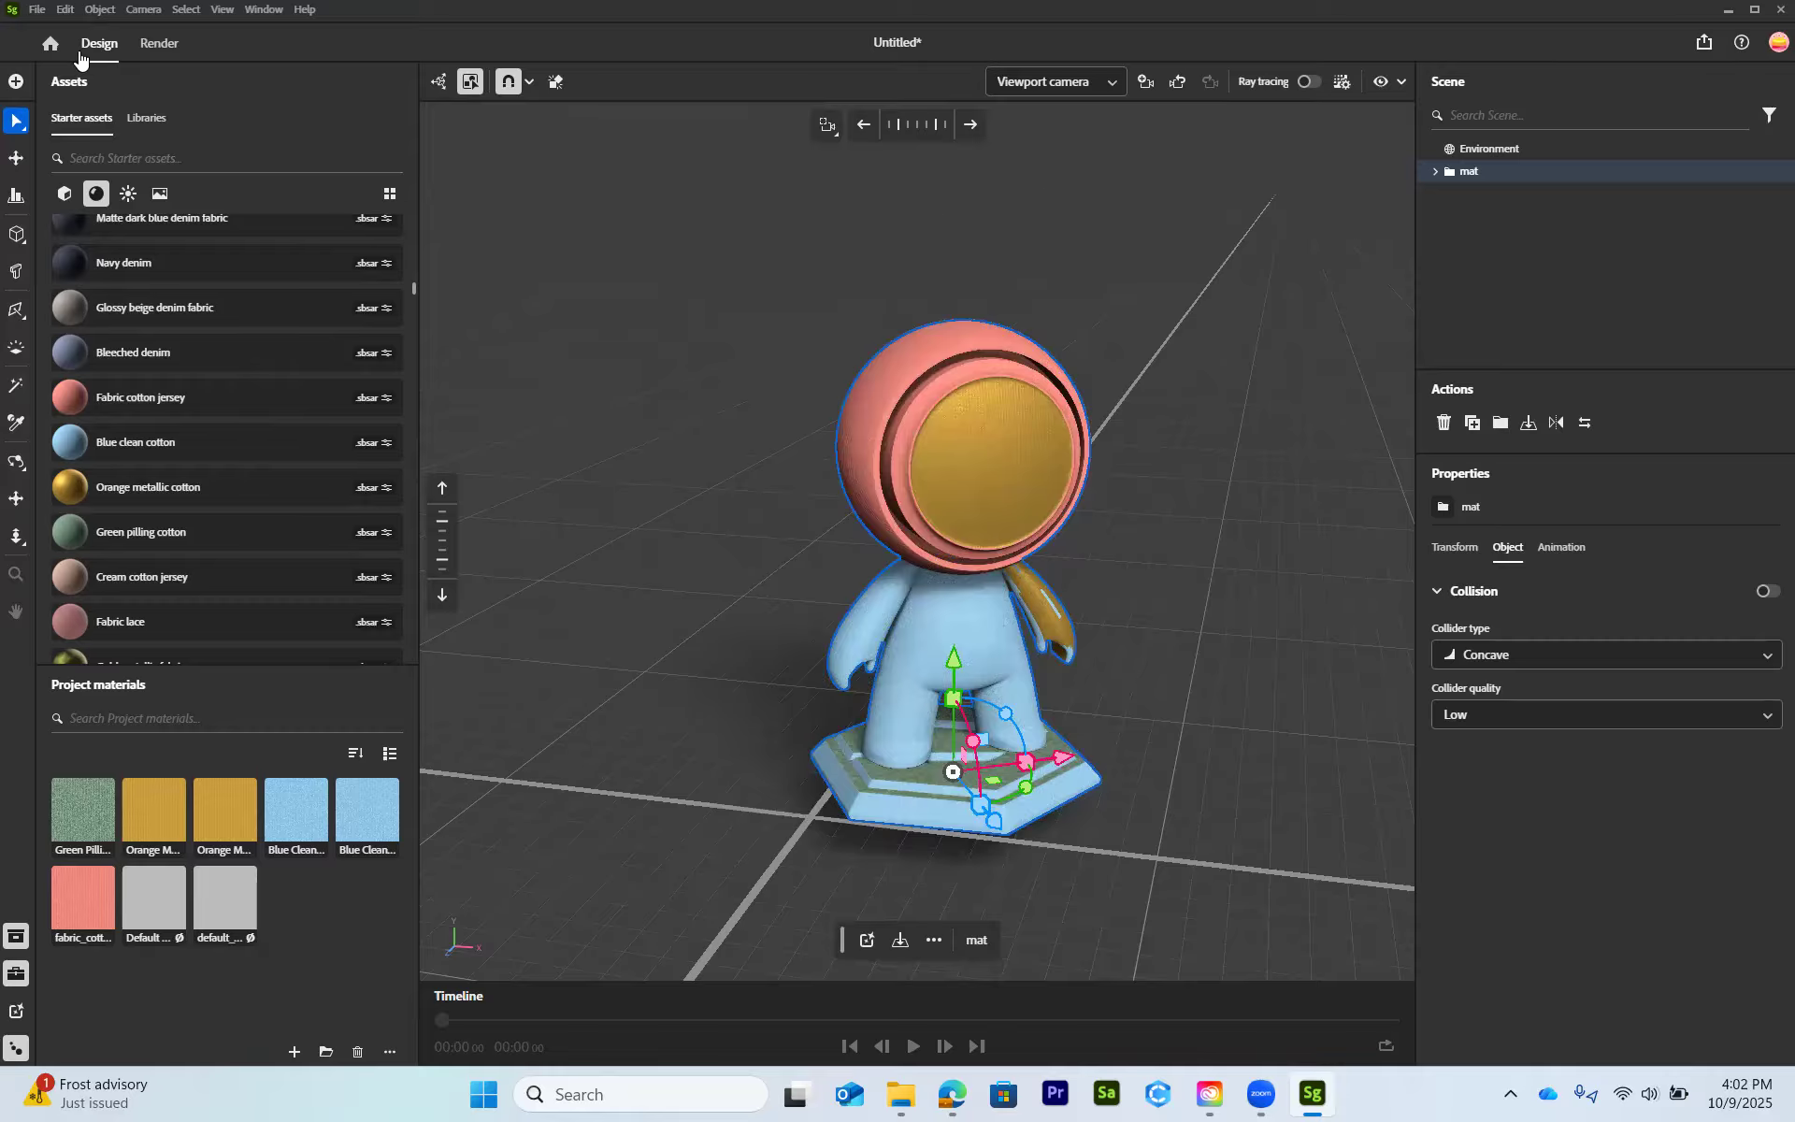
- Examine the file options for saving, importing and exporting the scene
{"action": "left_click", "coordinate": [36, 11]}
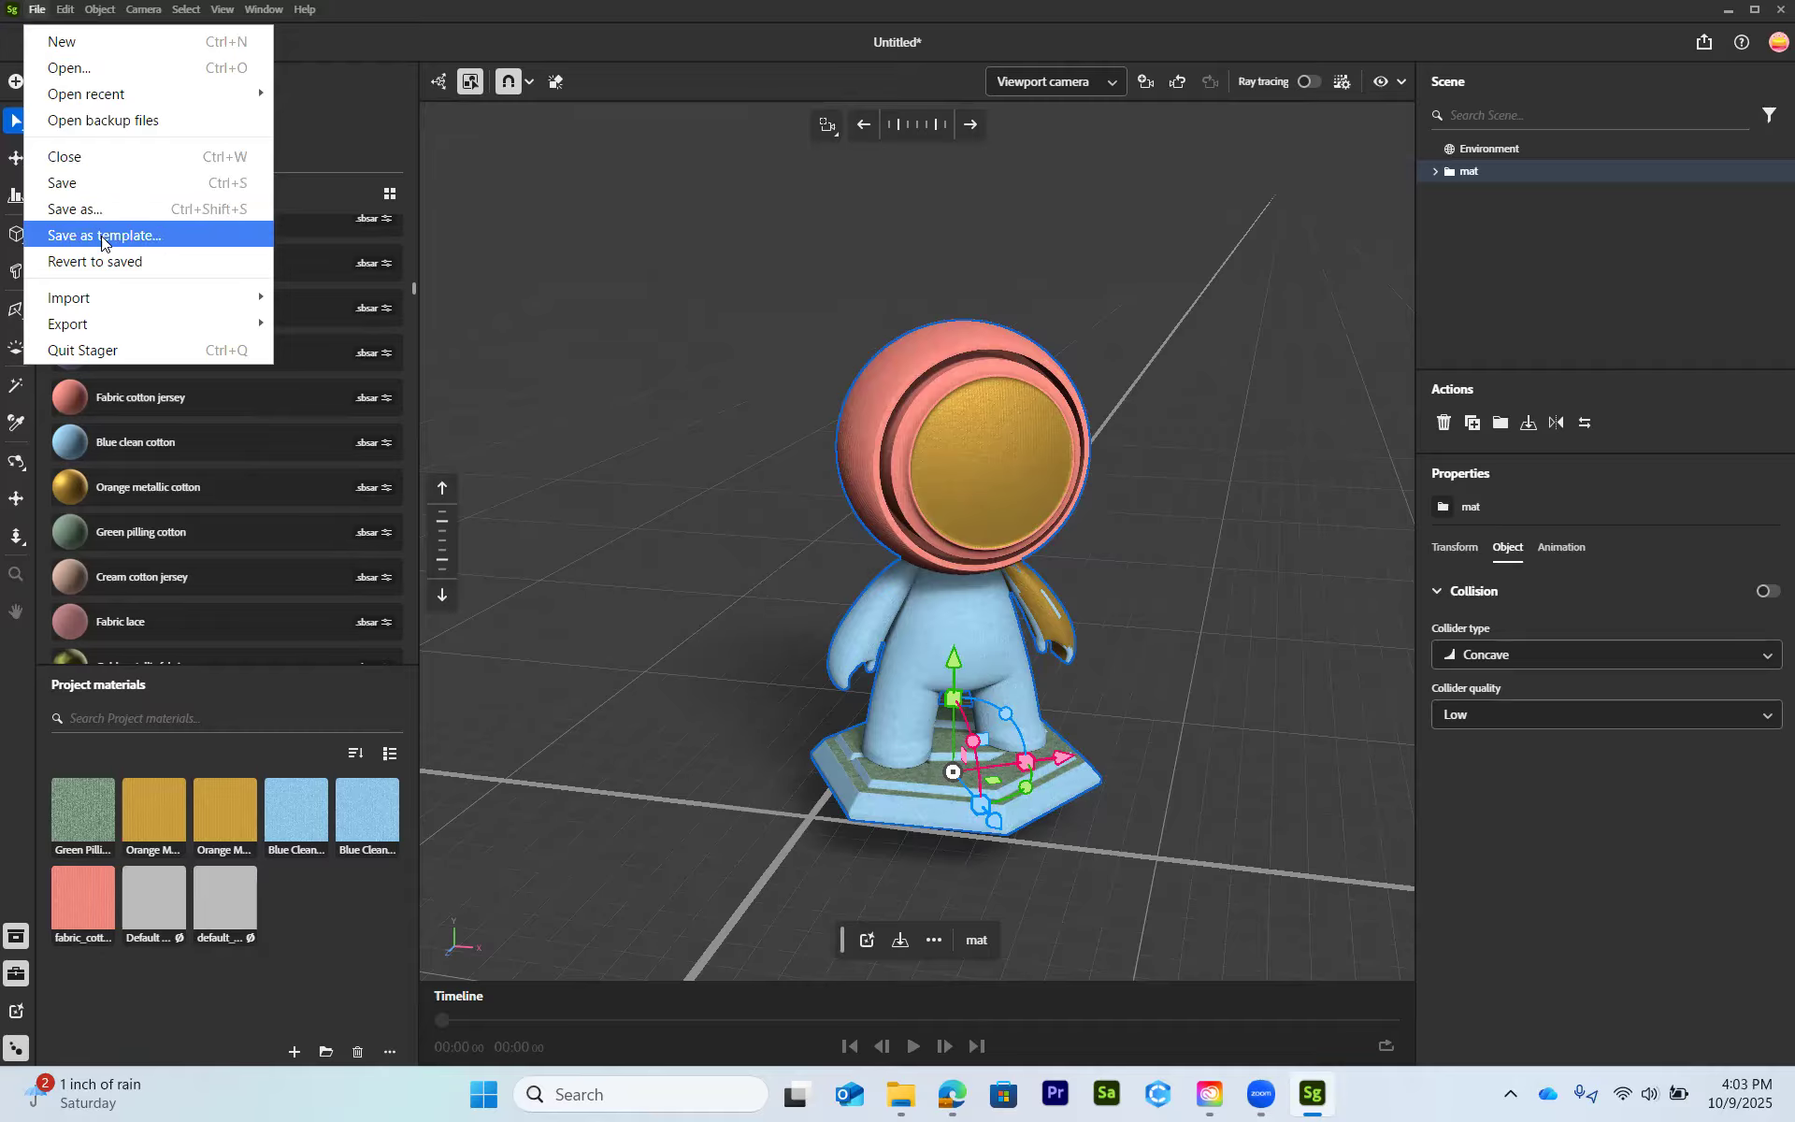
{"action": "mouse_move", "coordinate": [177, 298]}
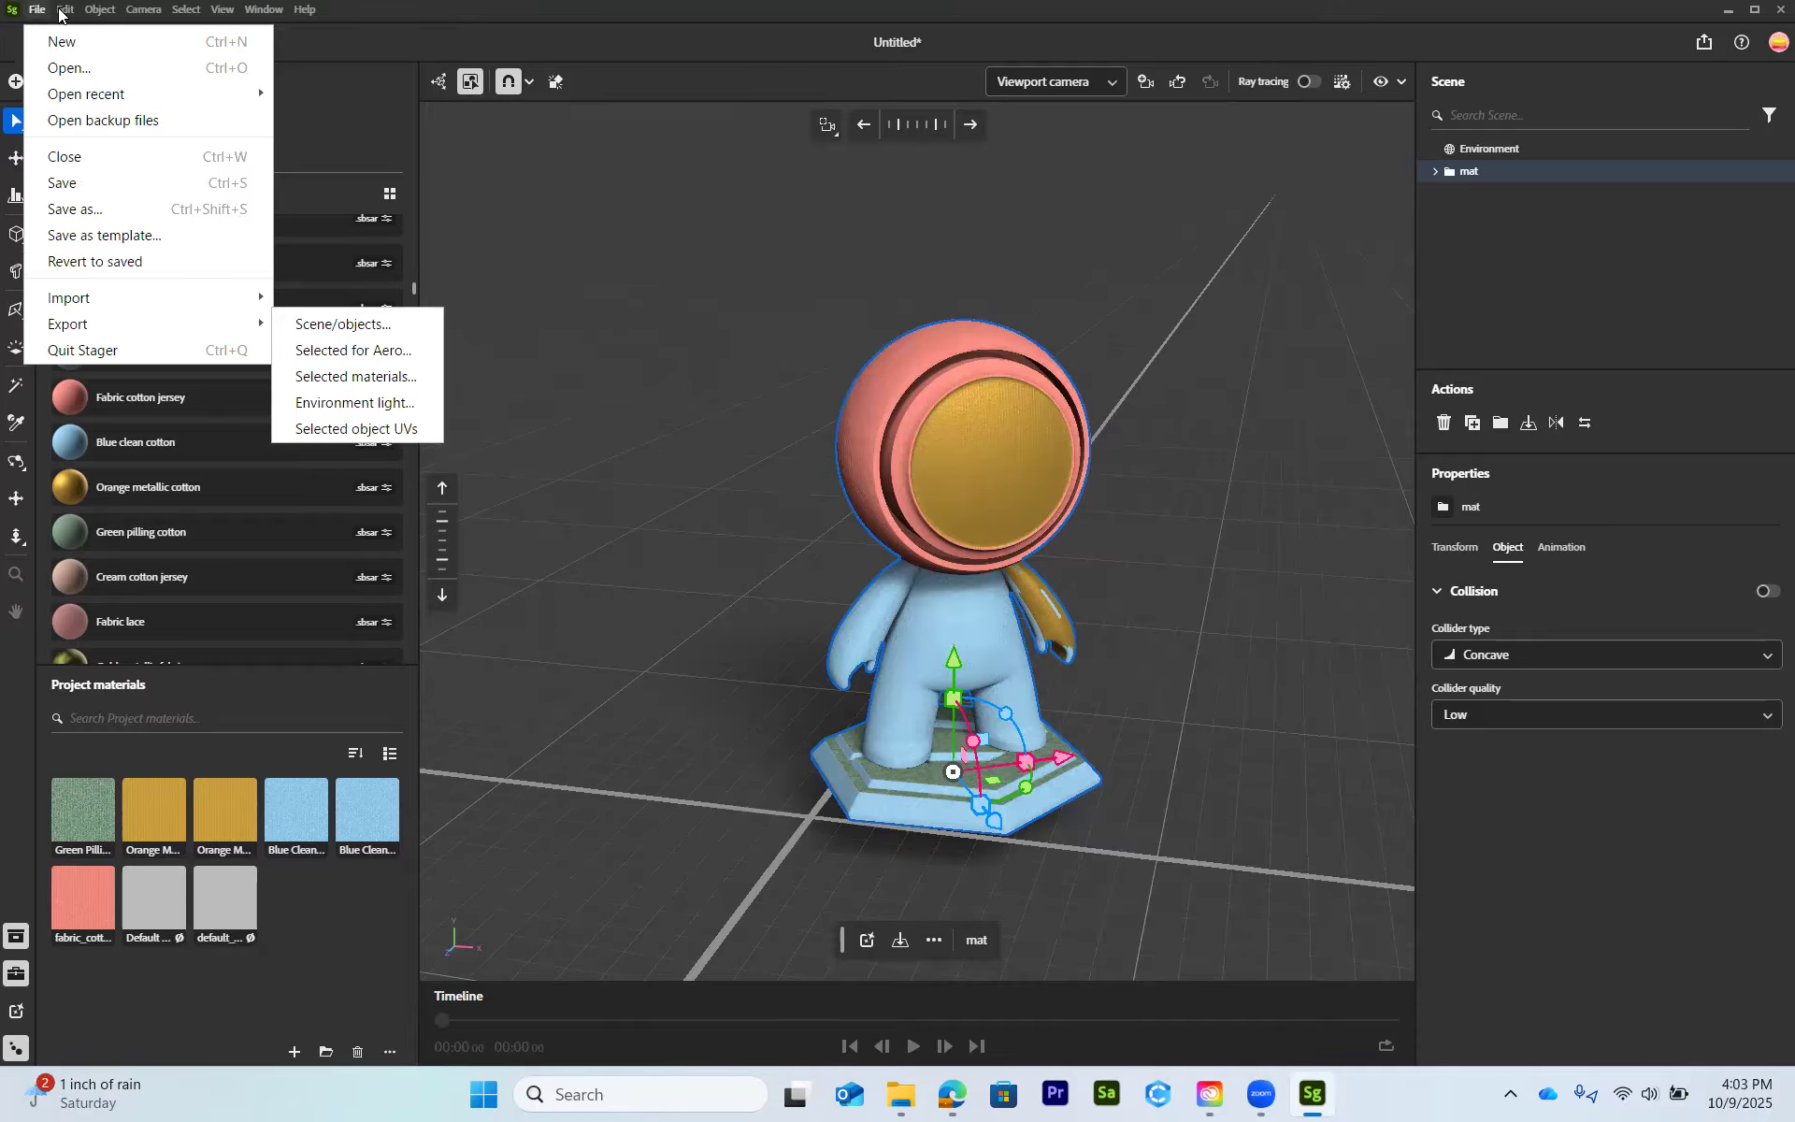
{"action": "mouse_move", "coordinate": [101, 327]}
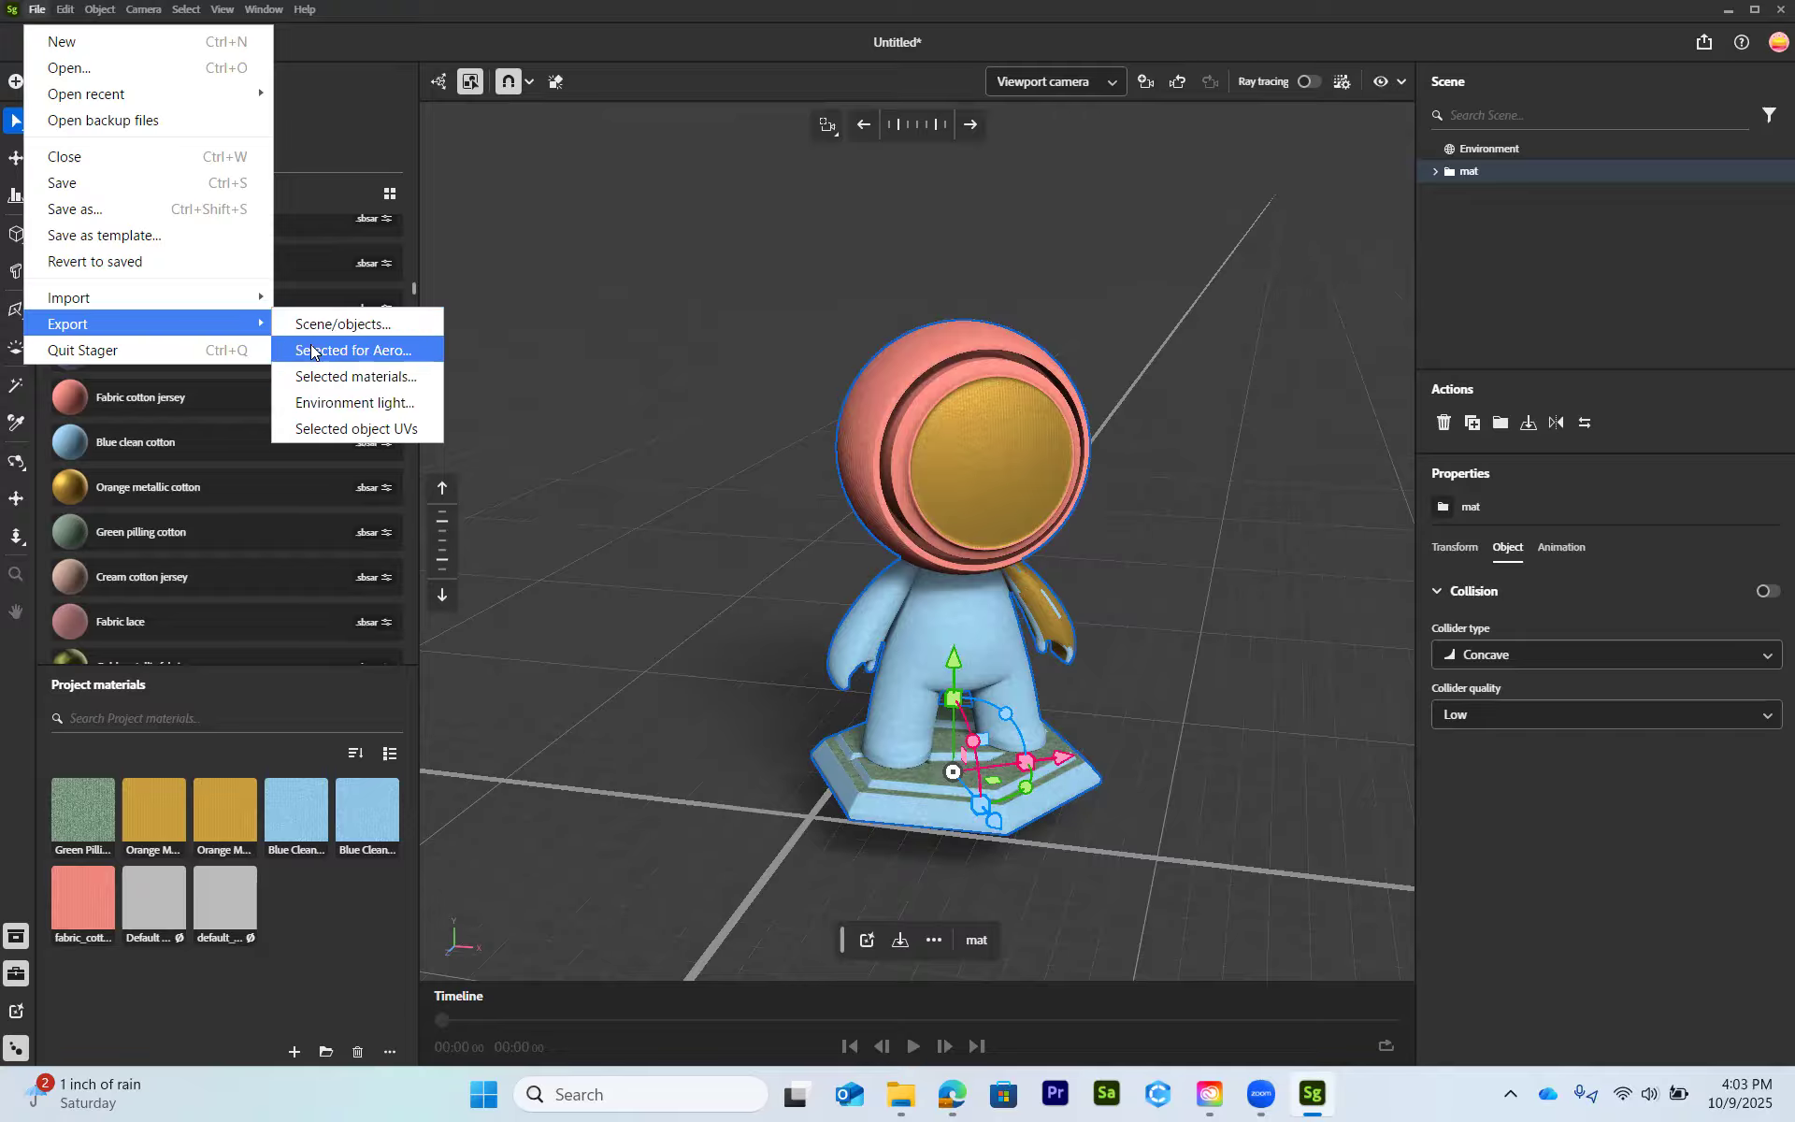
{"action": "left_click", "coordinate": [36, 11]}
{"action": "left_click", "coordinate": [36, 11]}
{"action": "left_click", "coordinate": [35, 11]}
{"action": "left_click", "coordinate": [36, 11]}
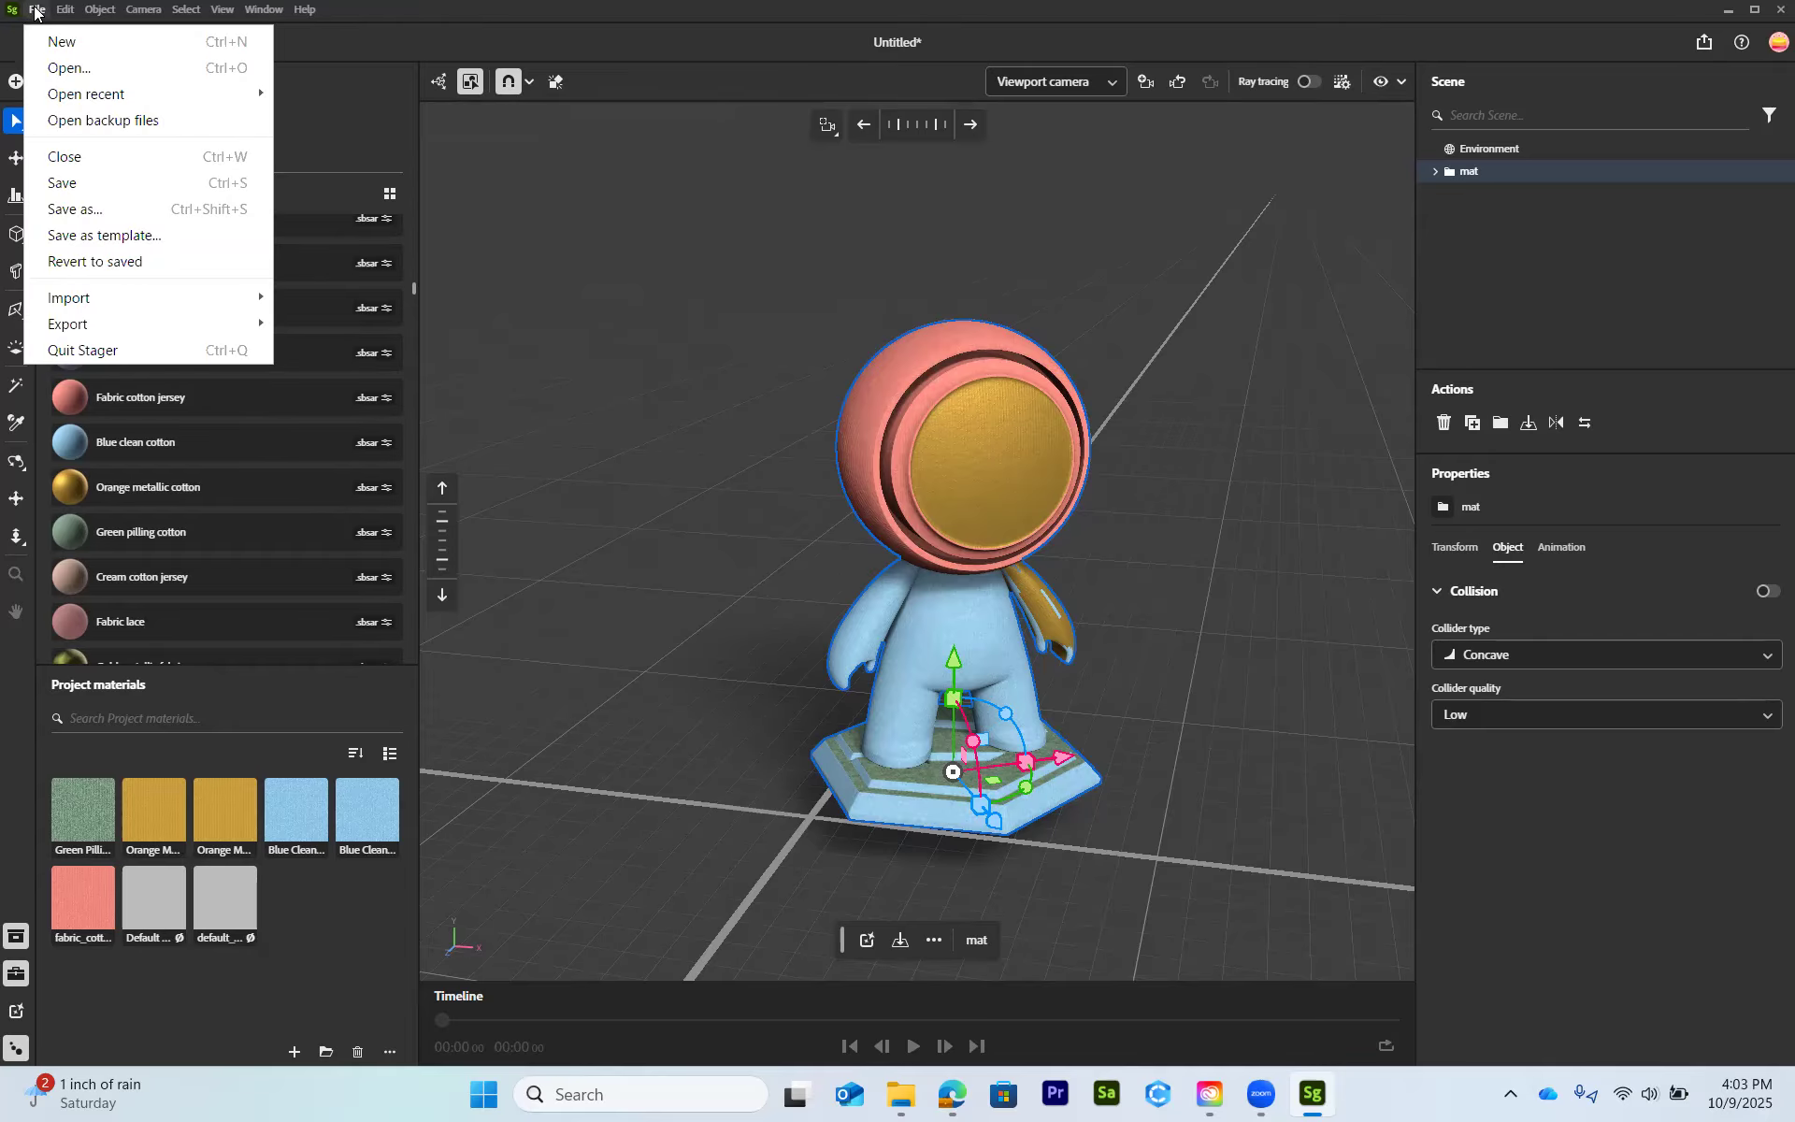
{"action": "left_click", "coordinate": [309, 53]}
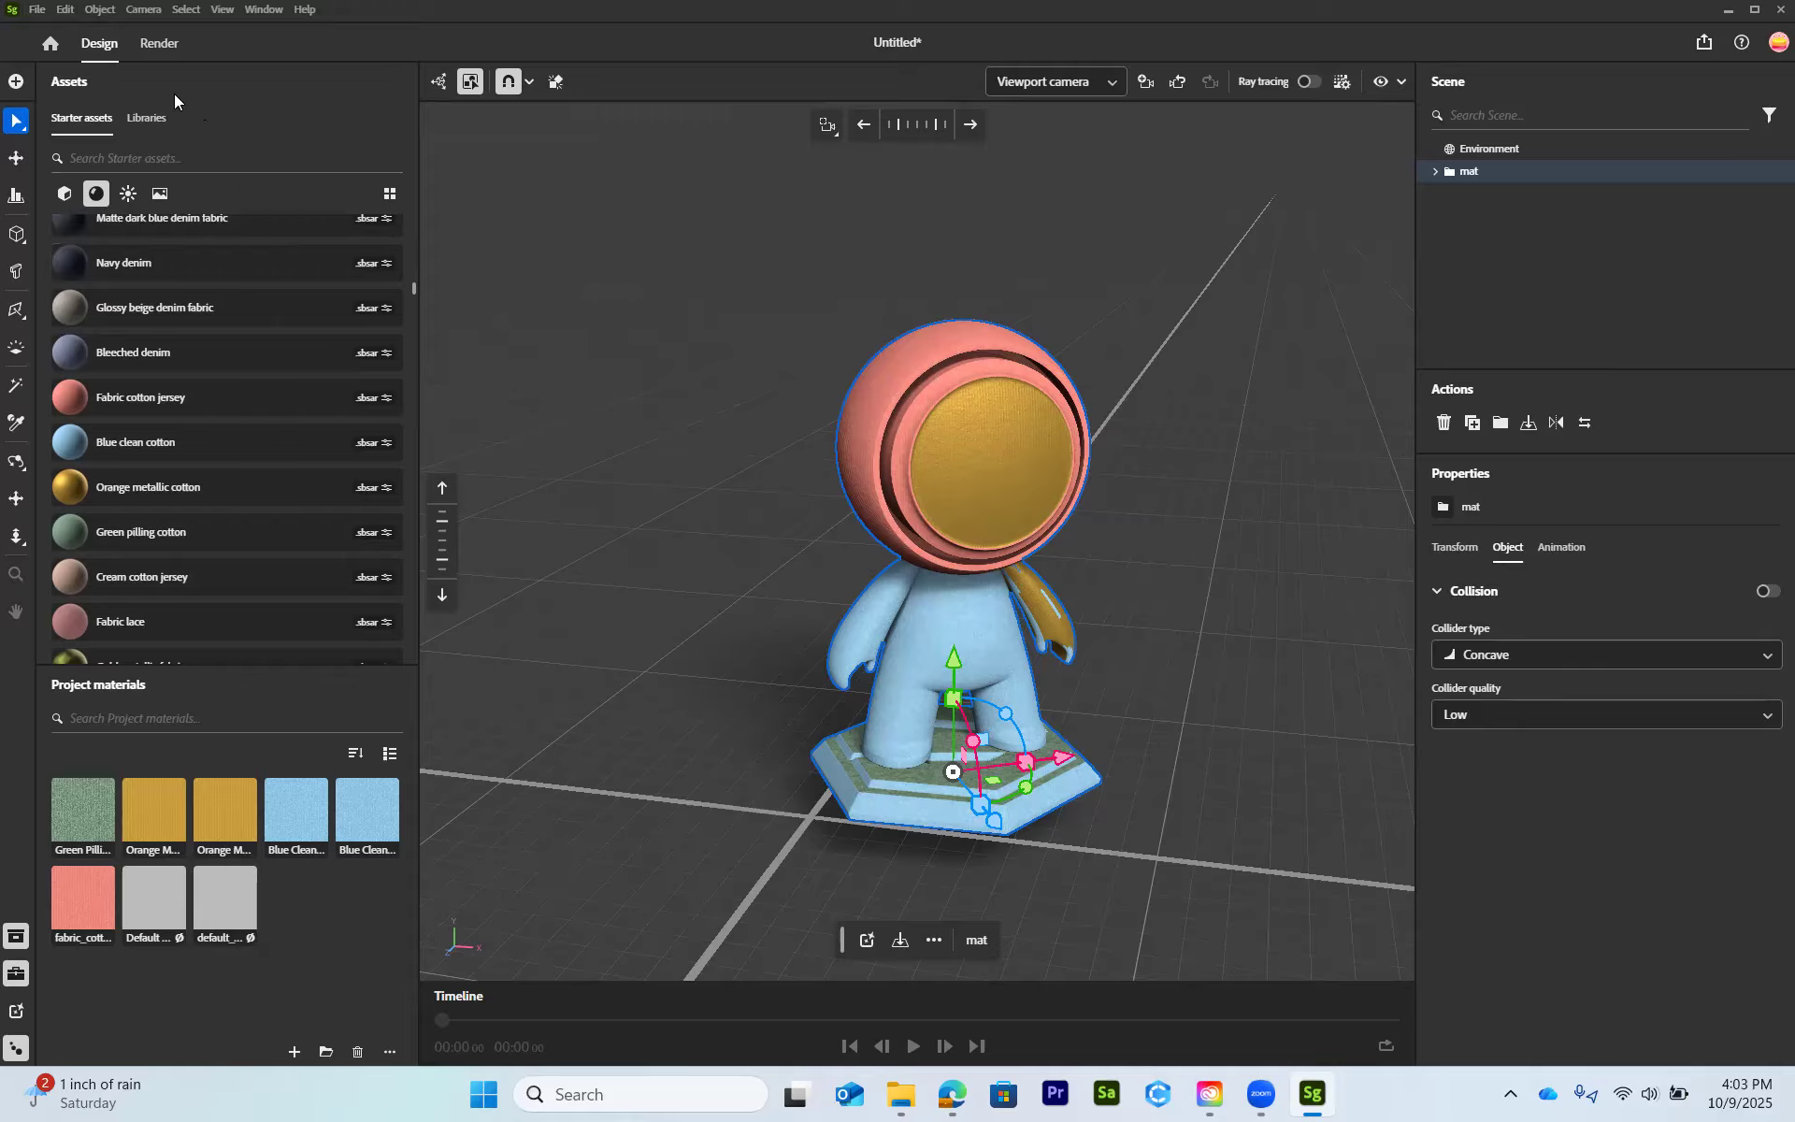
- Look over the render settings, and return to the design workspace to hide and restore the starter assets
{"action": "left_click", "coordinate": [159, 44]}
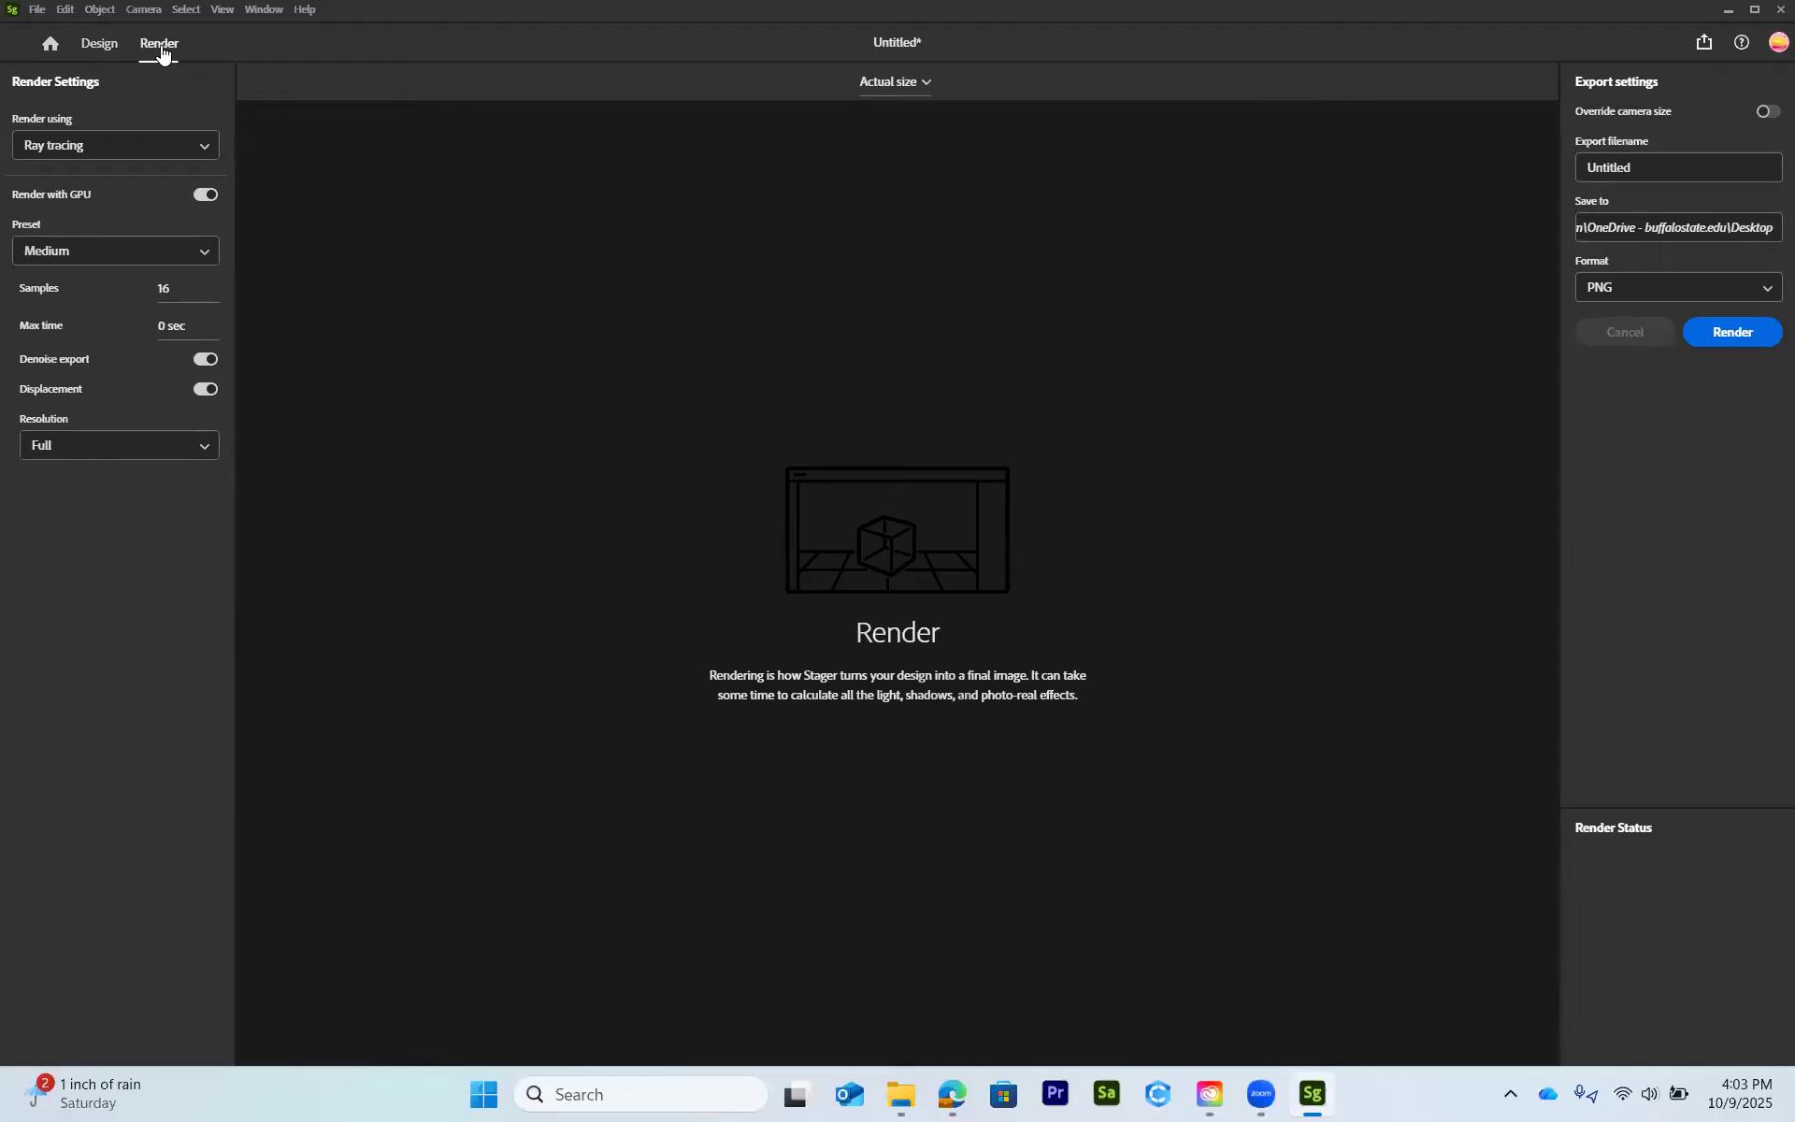
{"action": "left_click", "coordinate": [96, 49]}
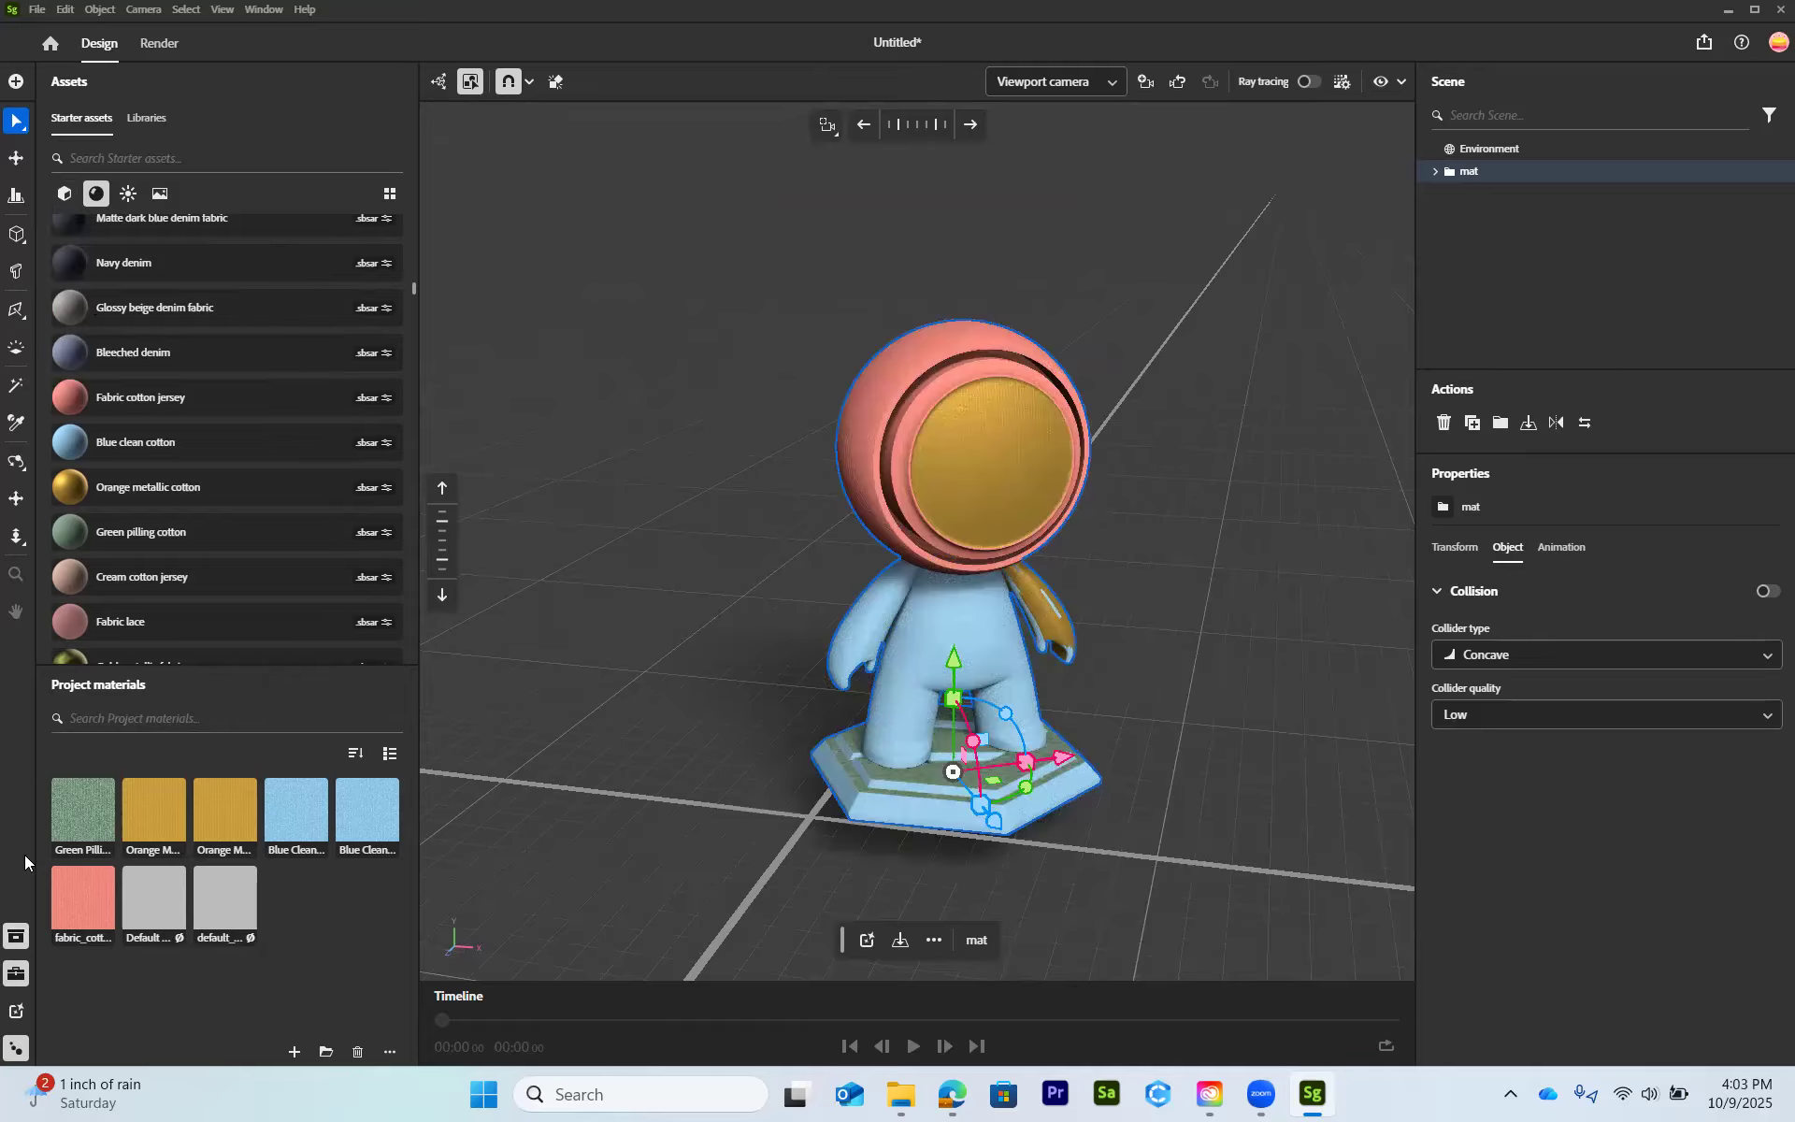
{"action": "left_click", "coordinate": [14, 939]}
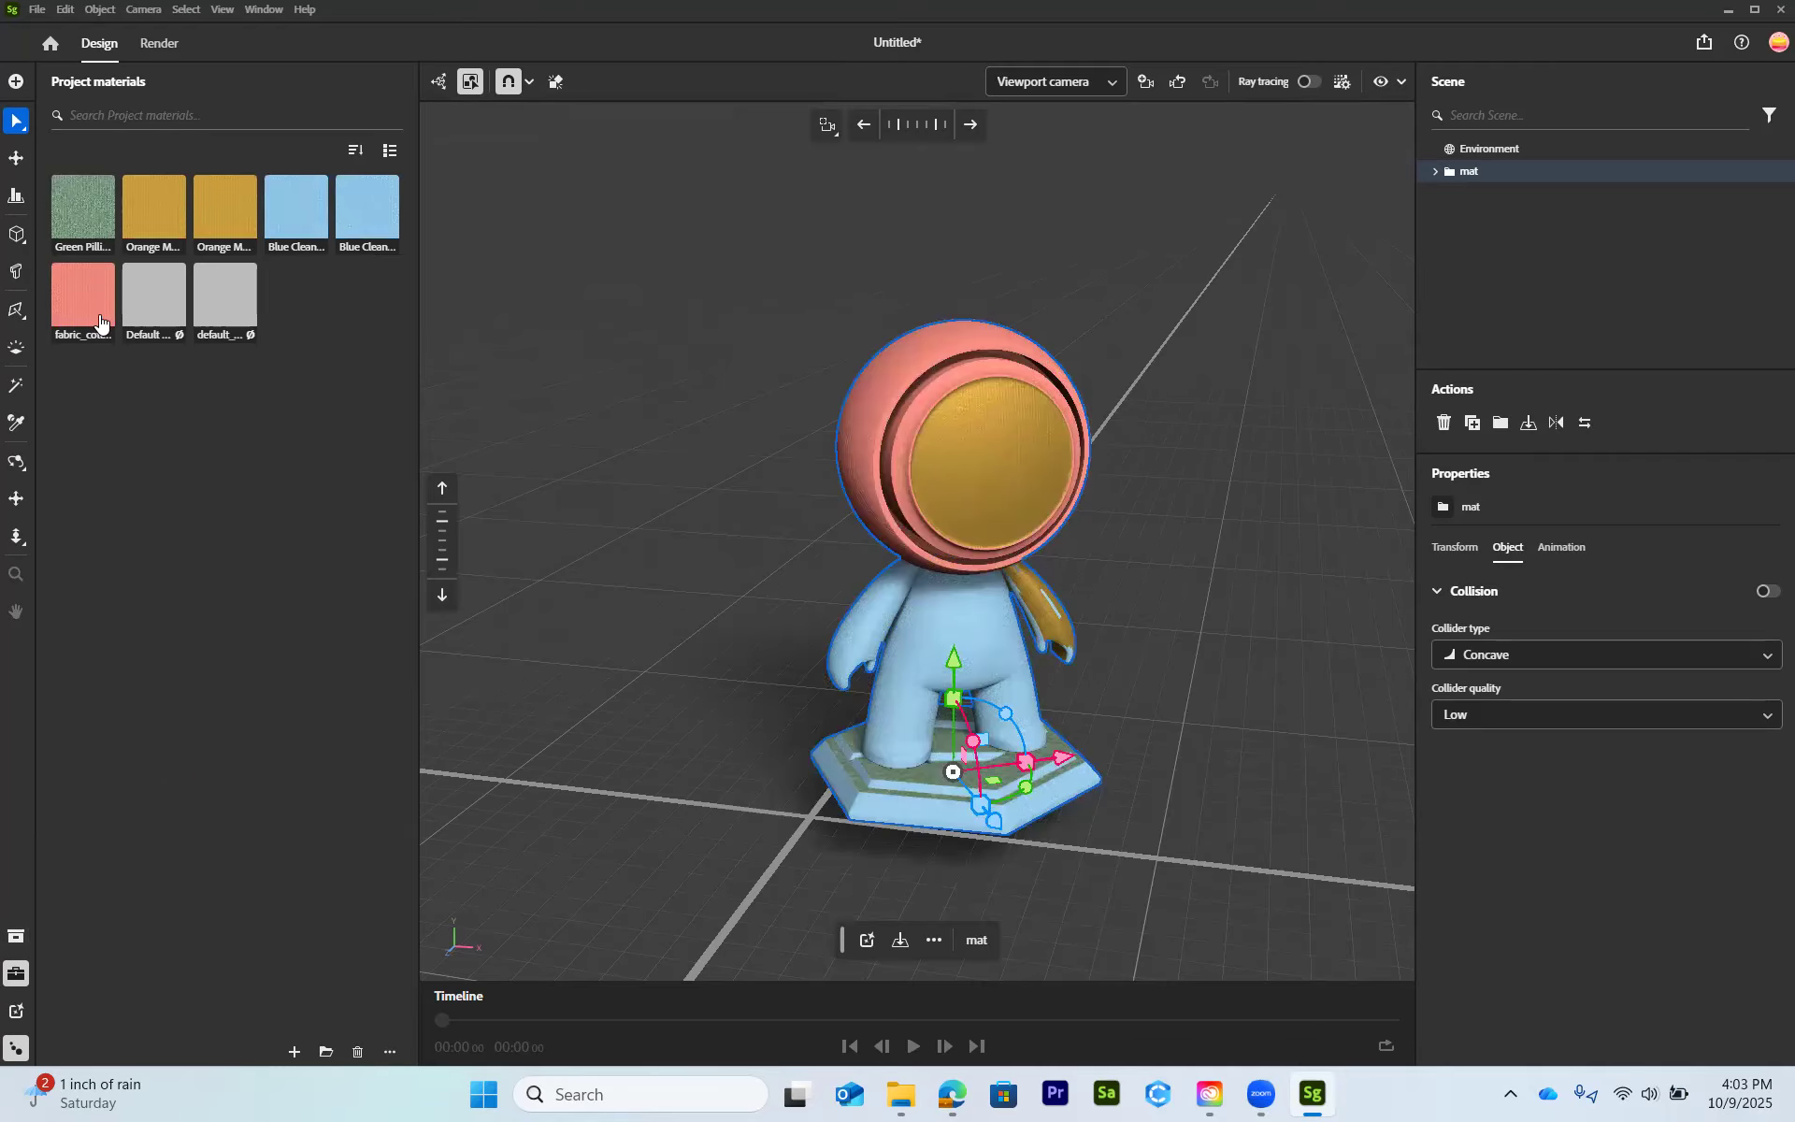
{"action": "left_click", "coordinate": [14, 939]}
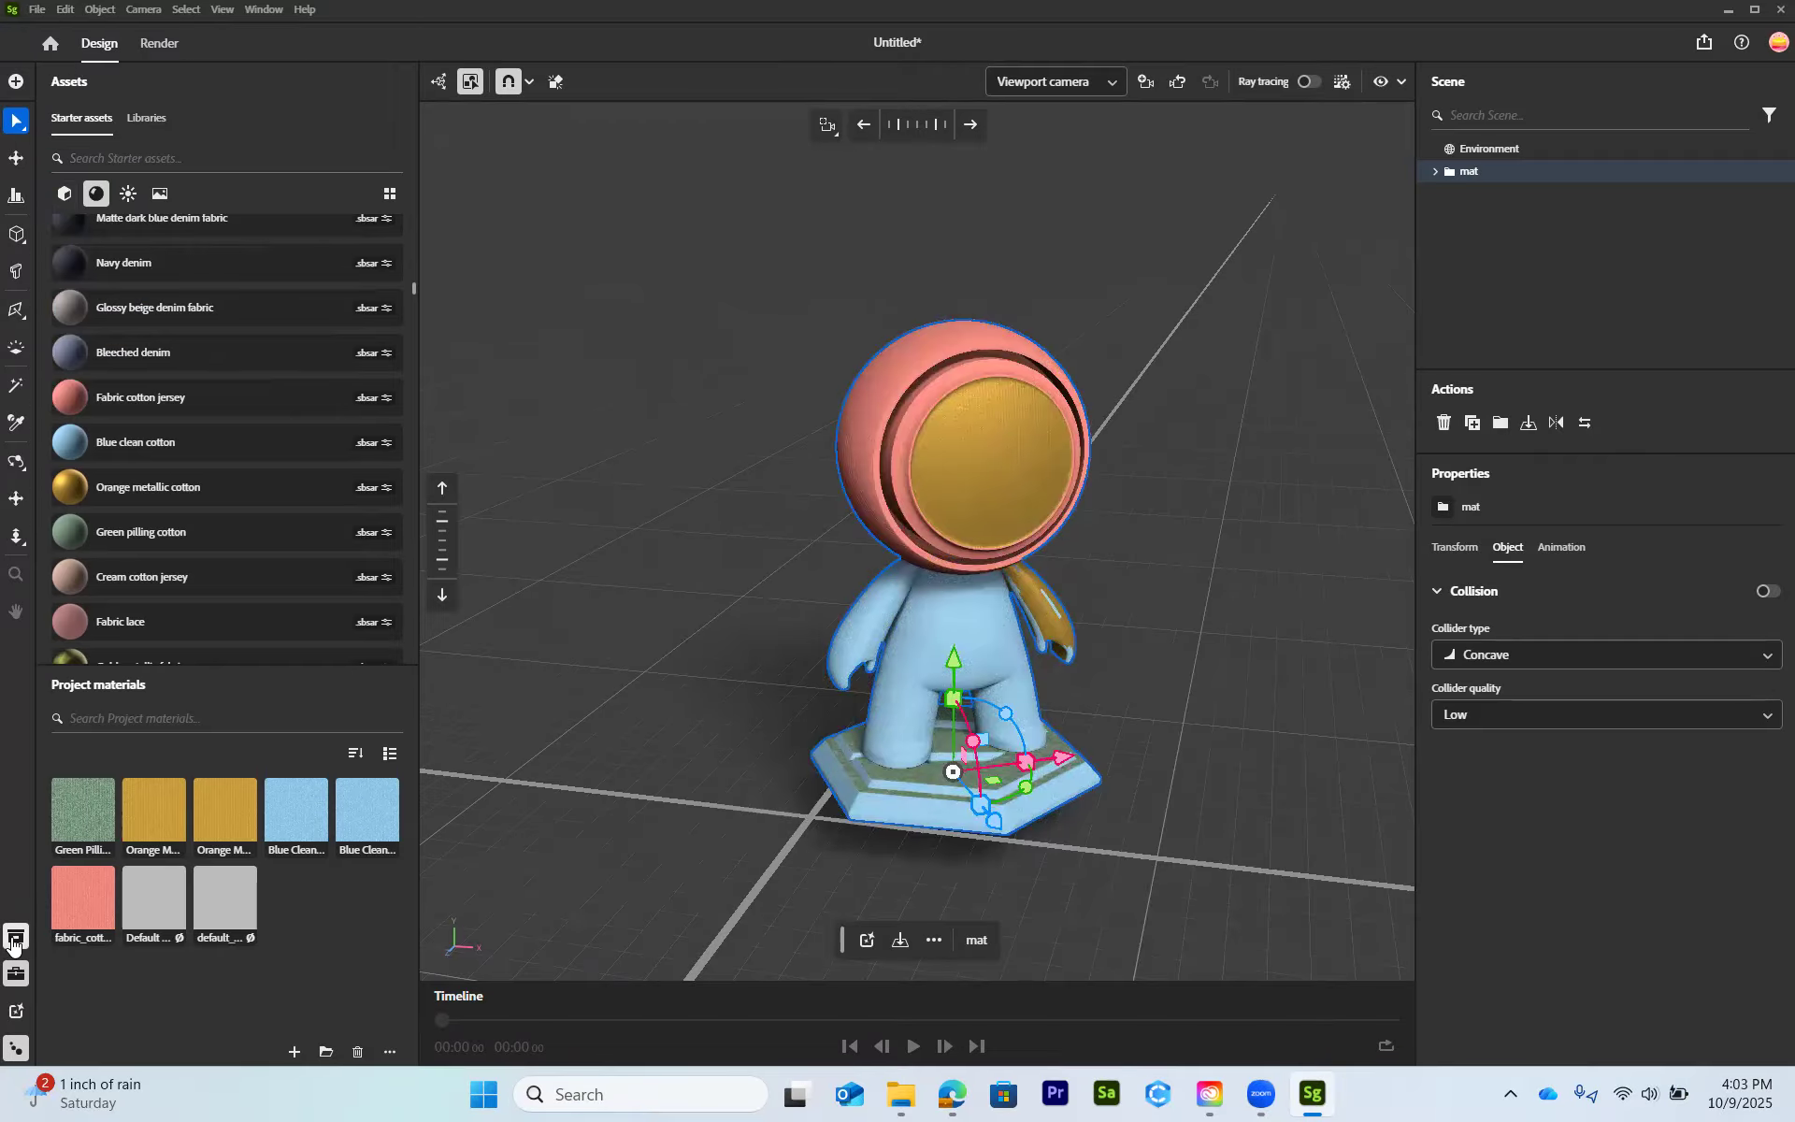
- Browse the starter models up to the basic shapes, and view the starter materials
{"action": "left_click", "coordinate": [62, 193]}
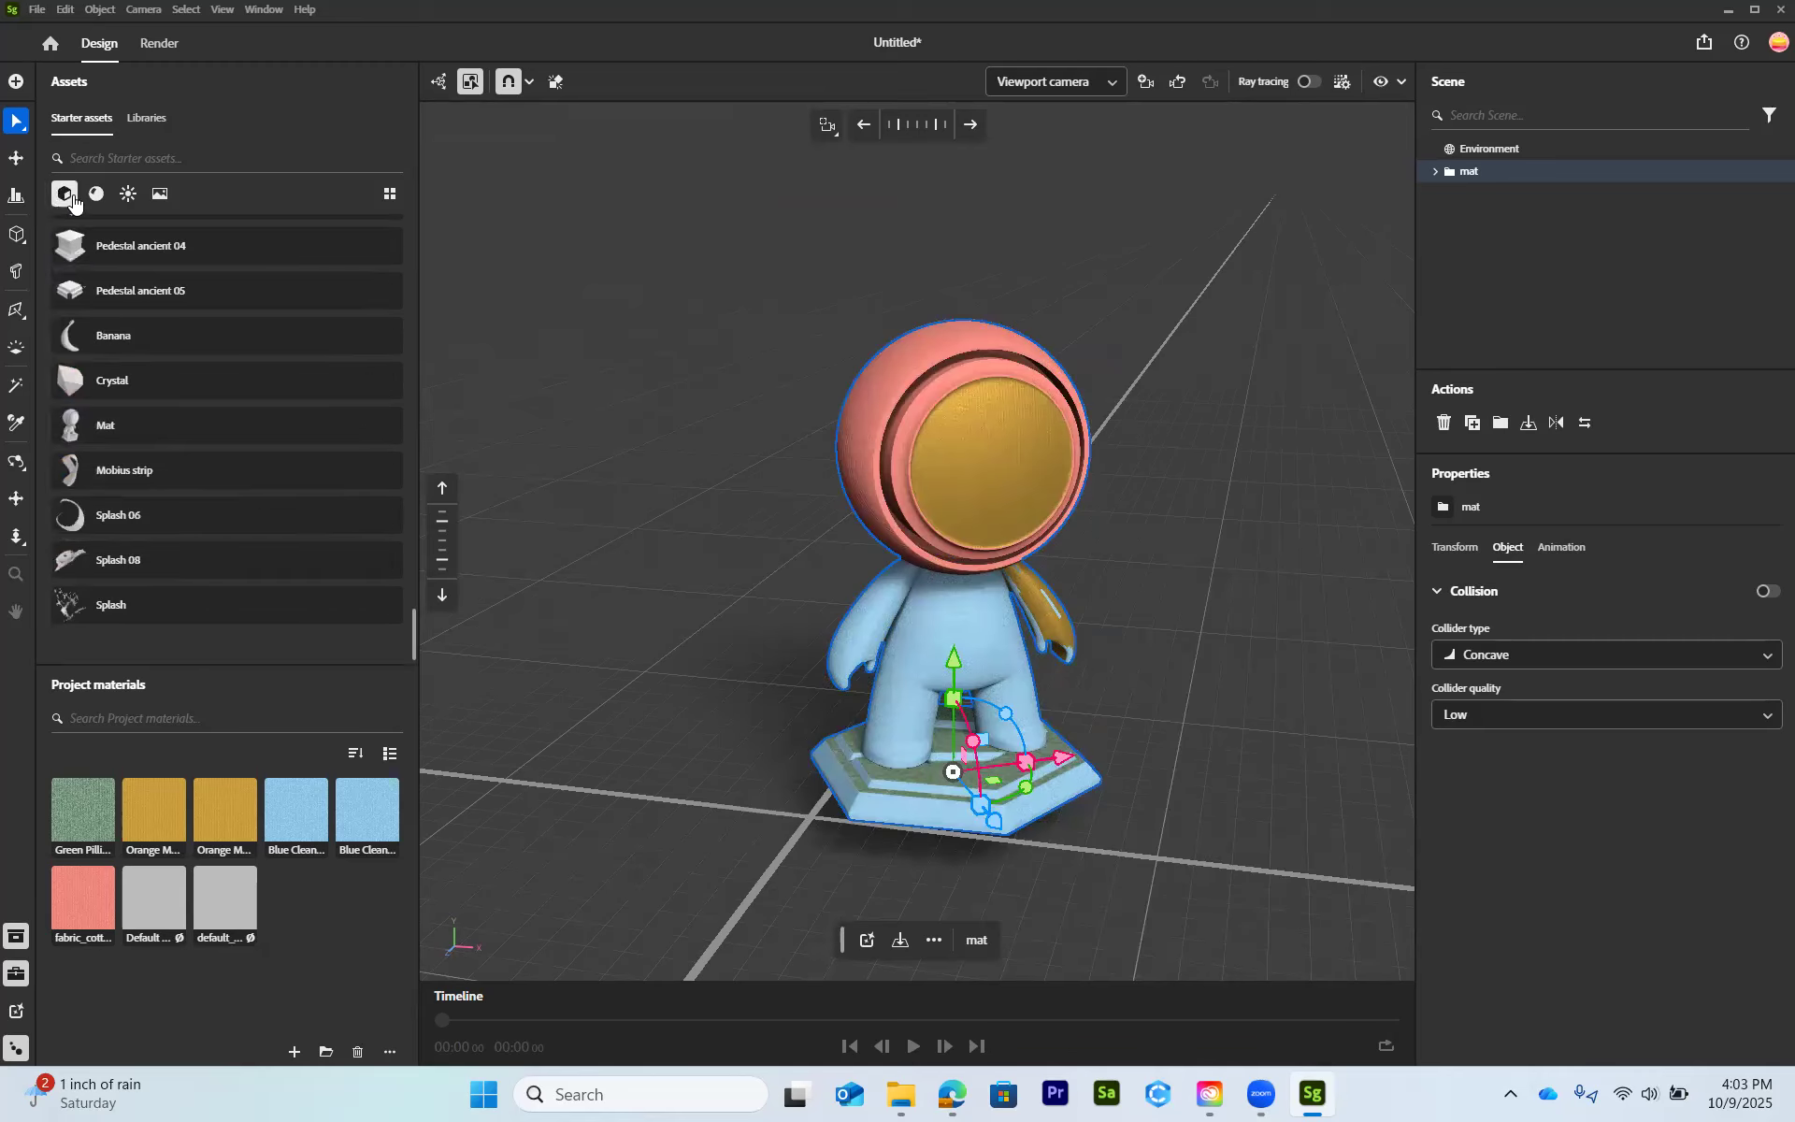
{"action": "scroll", "coordinate": [200, 400], "scroll_direction": "up", "scroll_amount": 20}
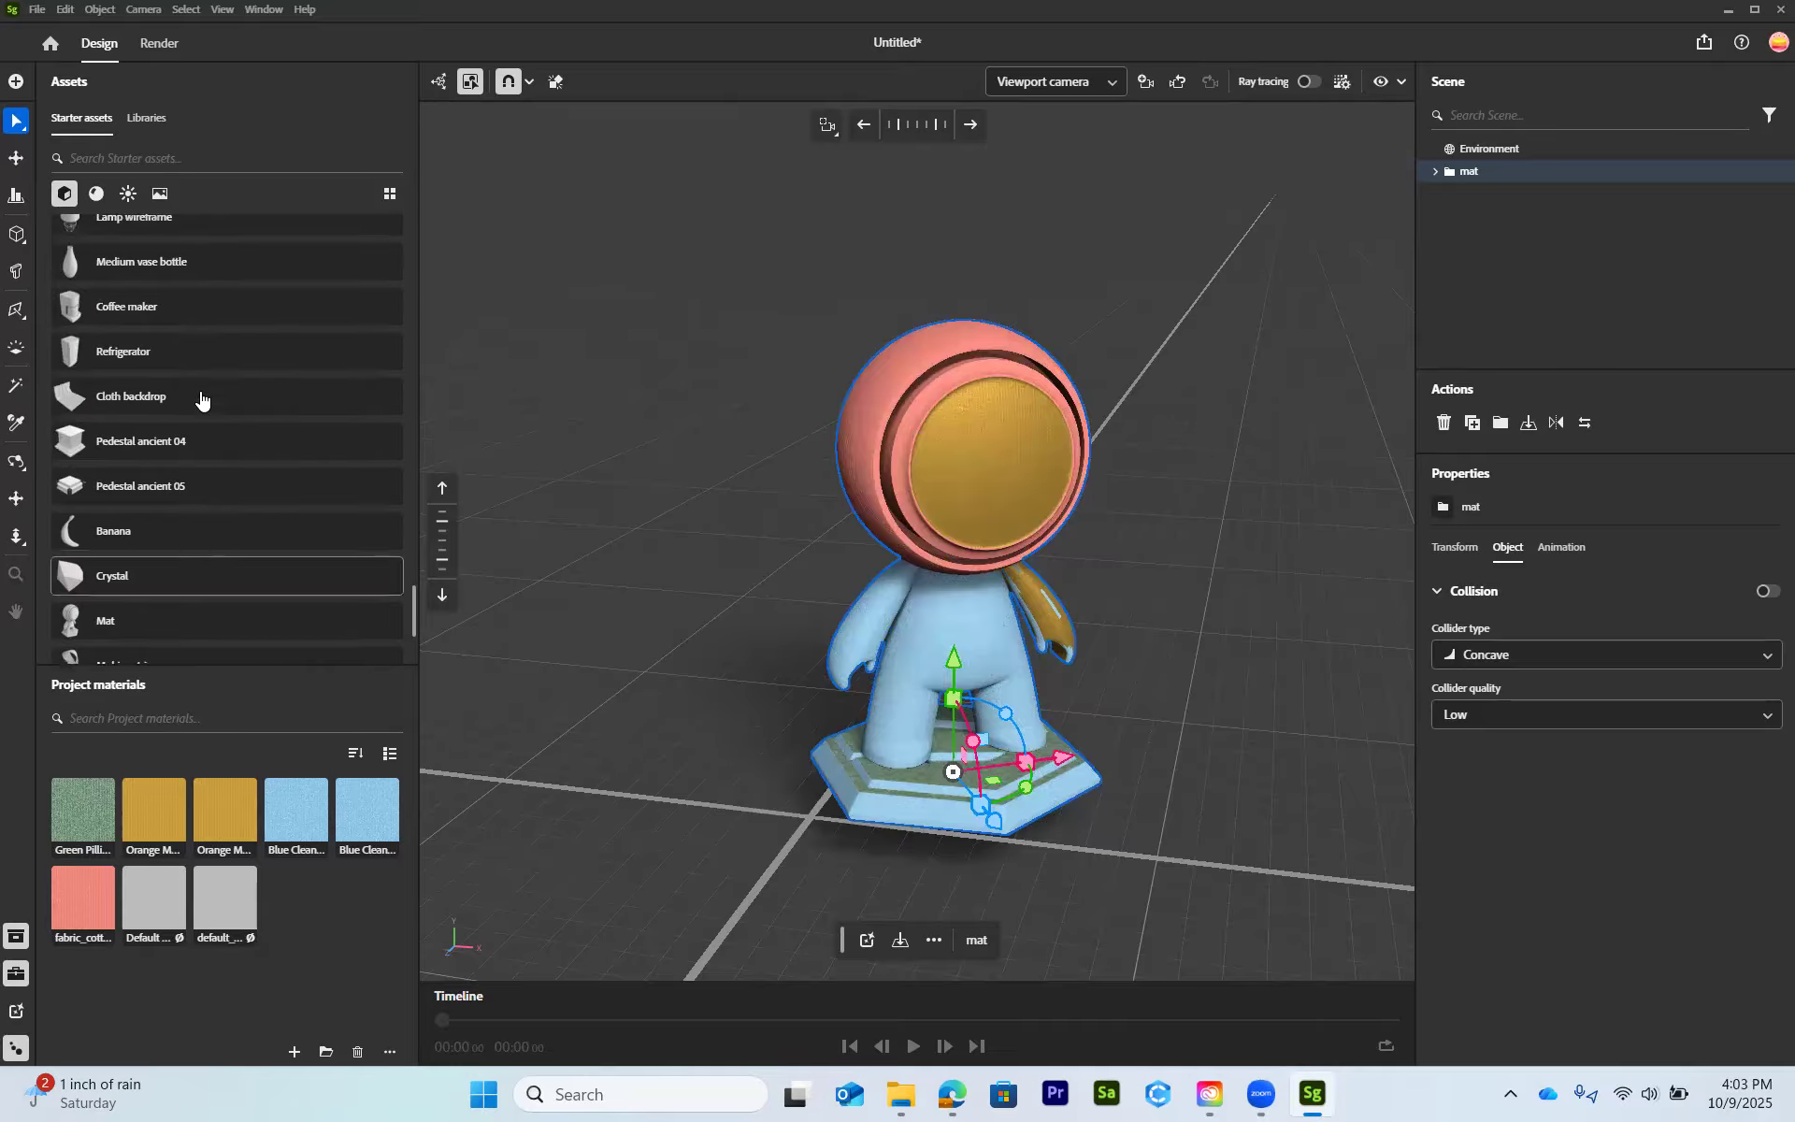
{"action": "scroll", "coordinate": [192, 385], "scroll_direction": "up", "scroll_amount": 8}
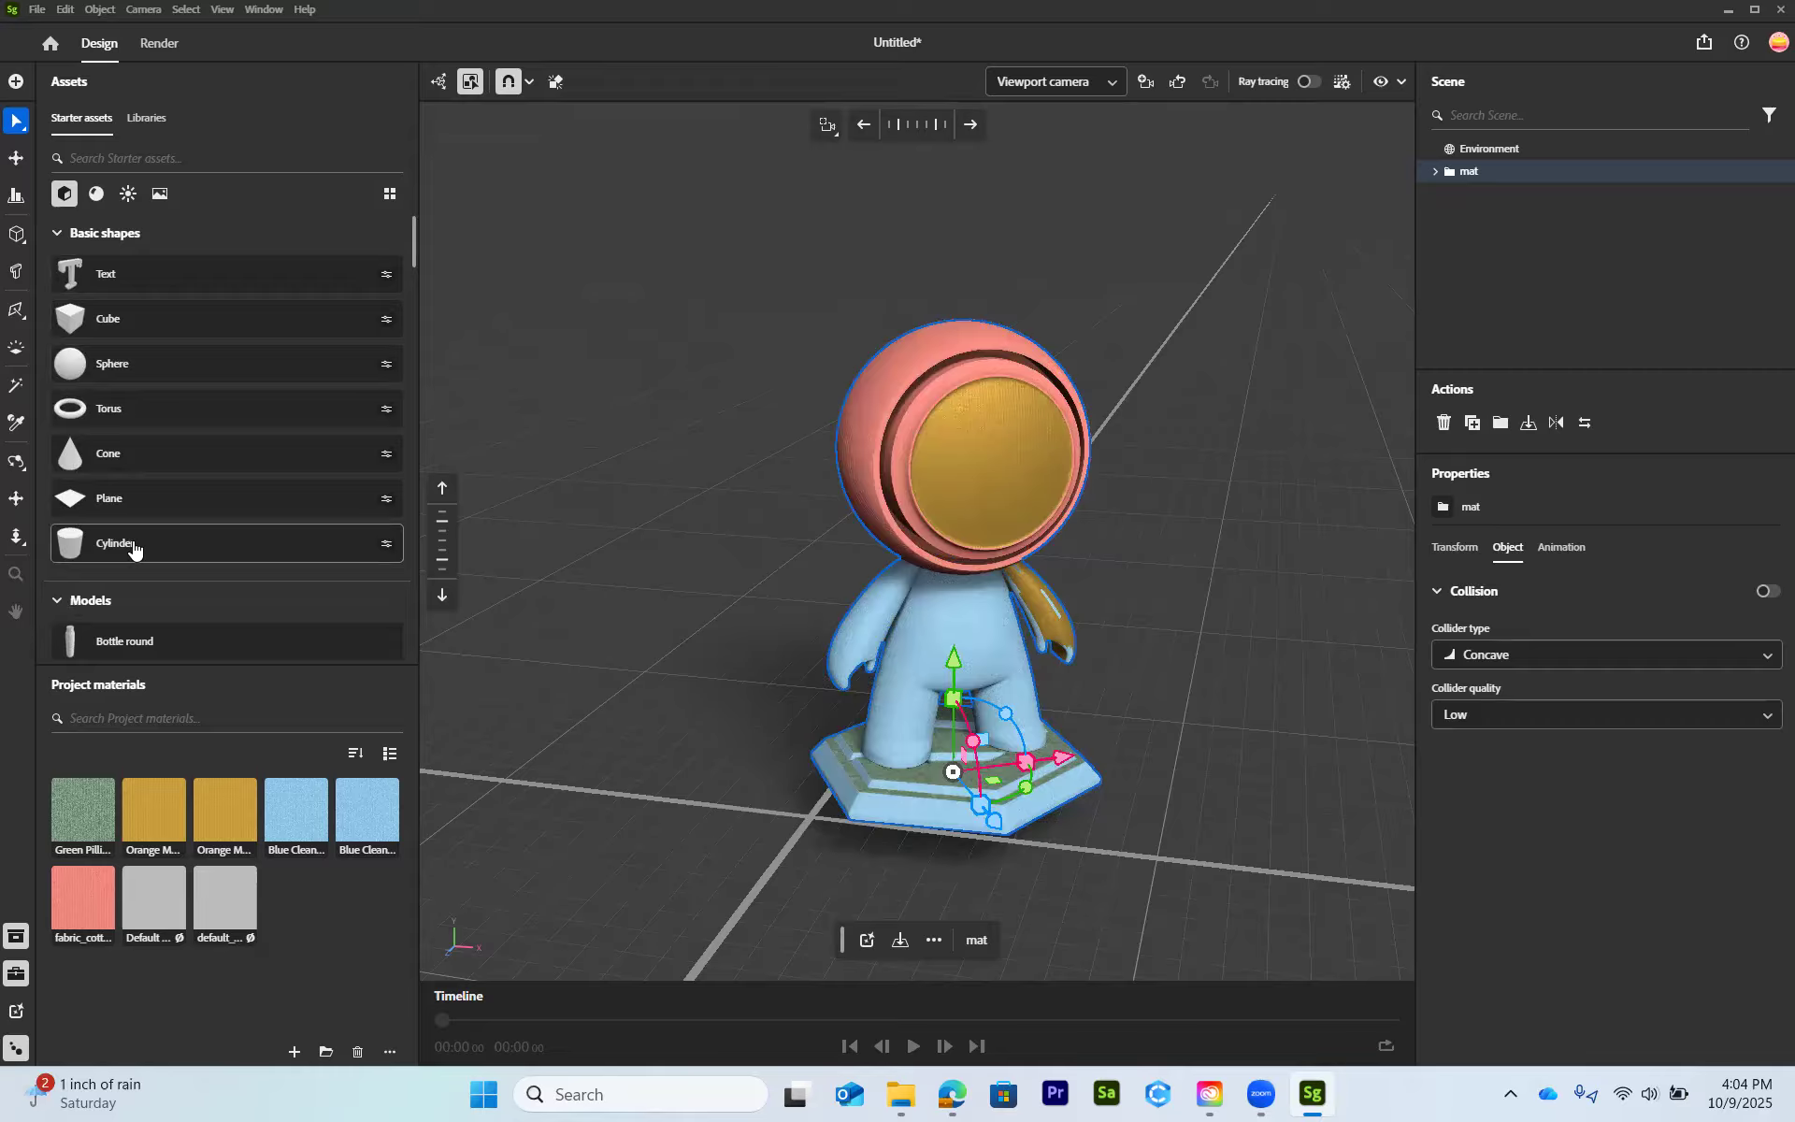
{"action": "left_click", "coordinate": [96, 196]}
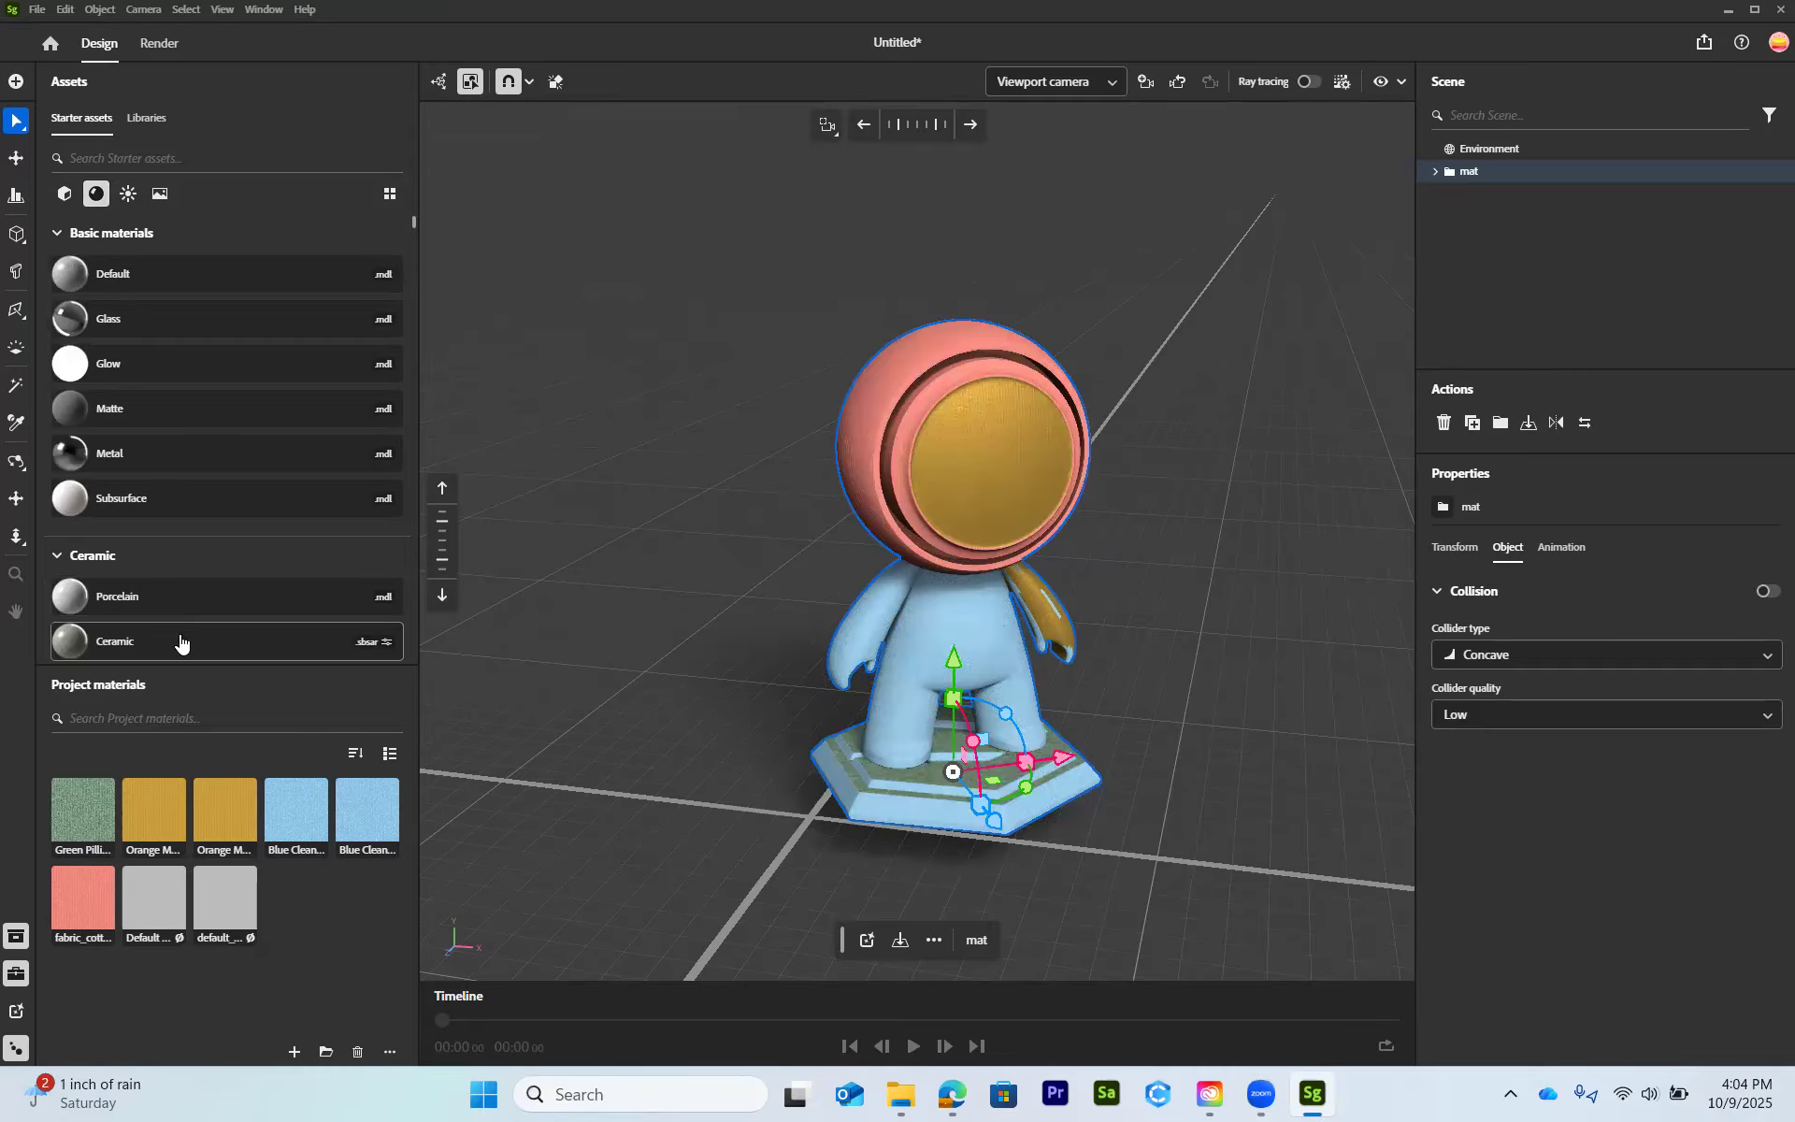
- Light the scene with the Studio 02 environment light from the starter assets
{"action": "left_click", "coordinate": [129, 194]}
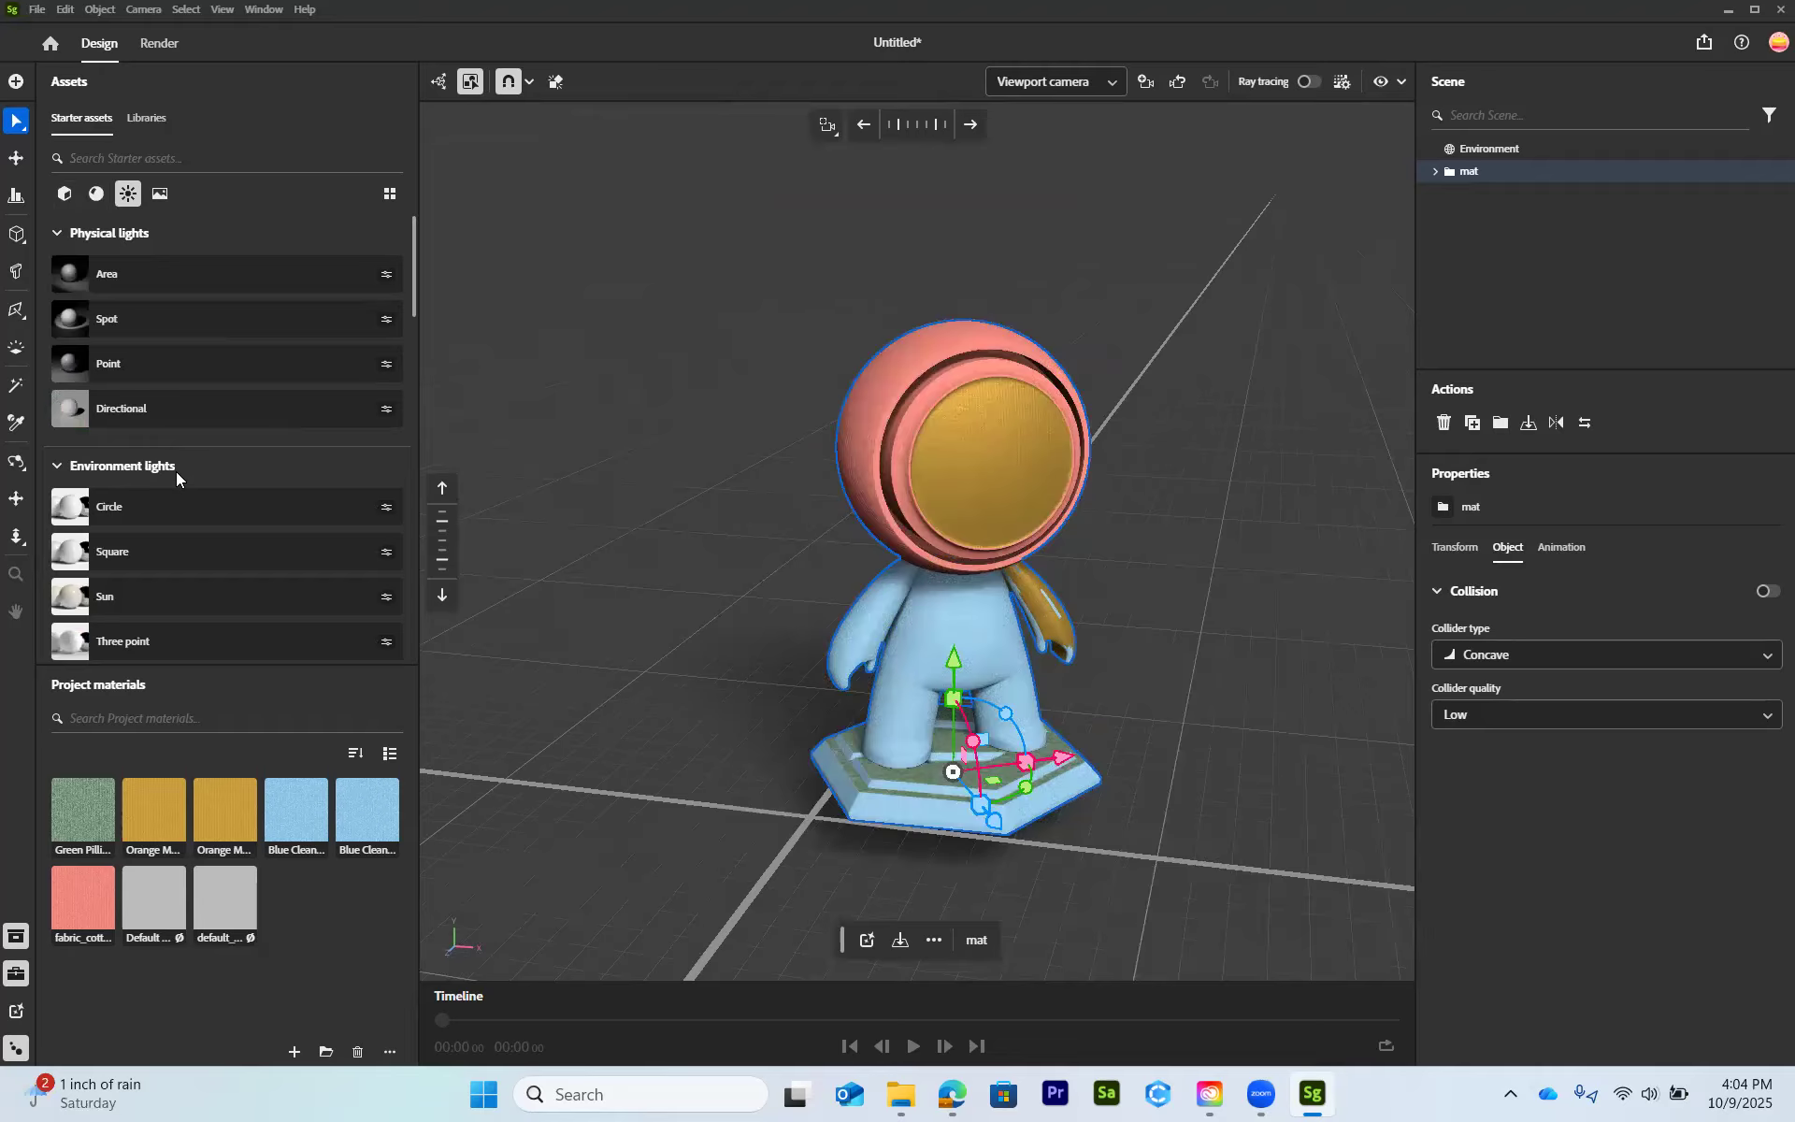
{"action": "scroll", "coordinate": [167, 486], "scroll_direction": "down", "scroll_amount": 2}
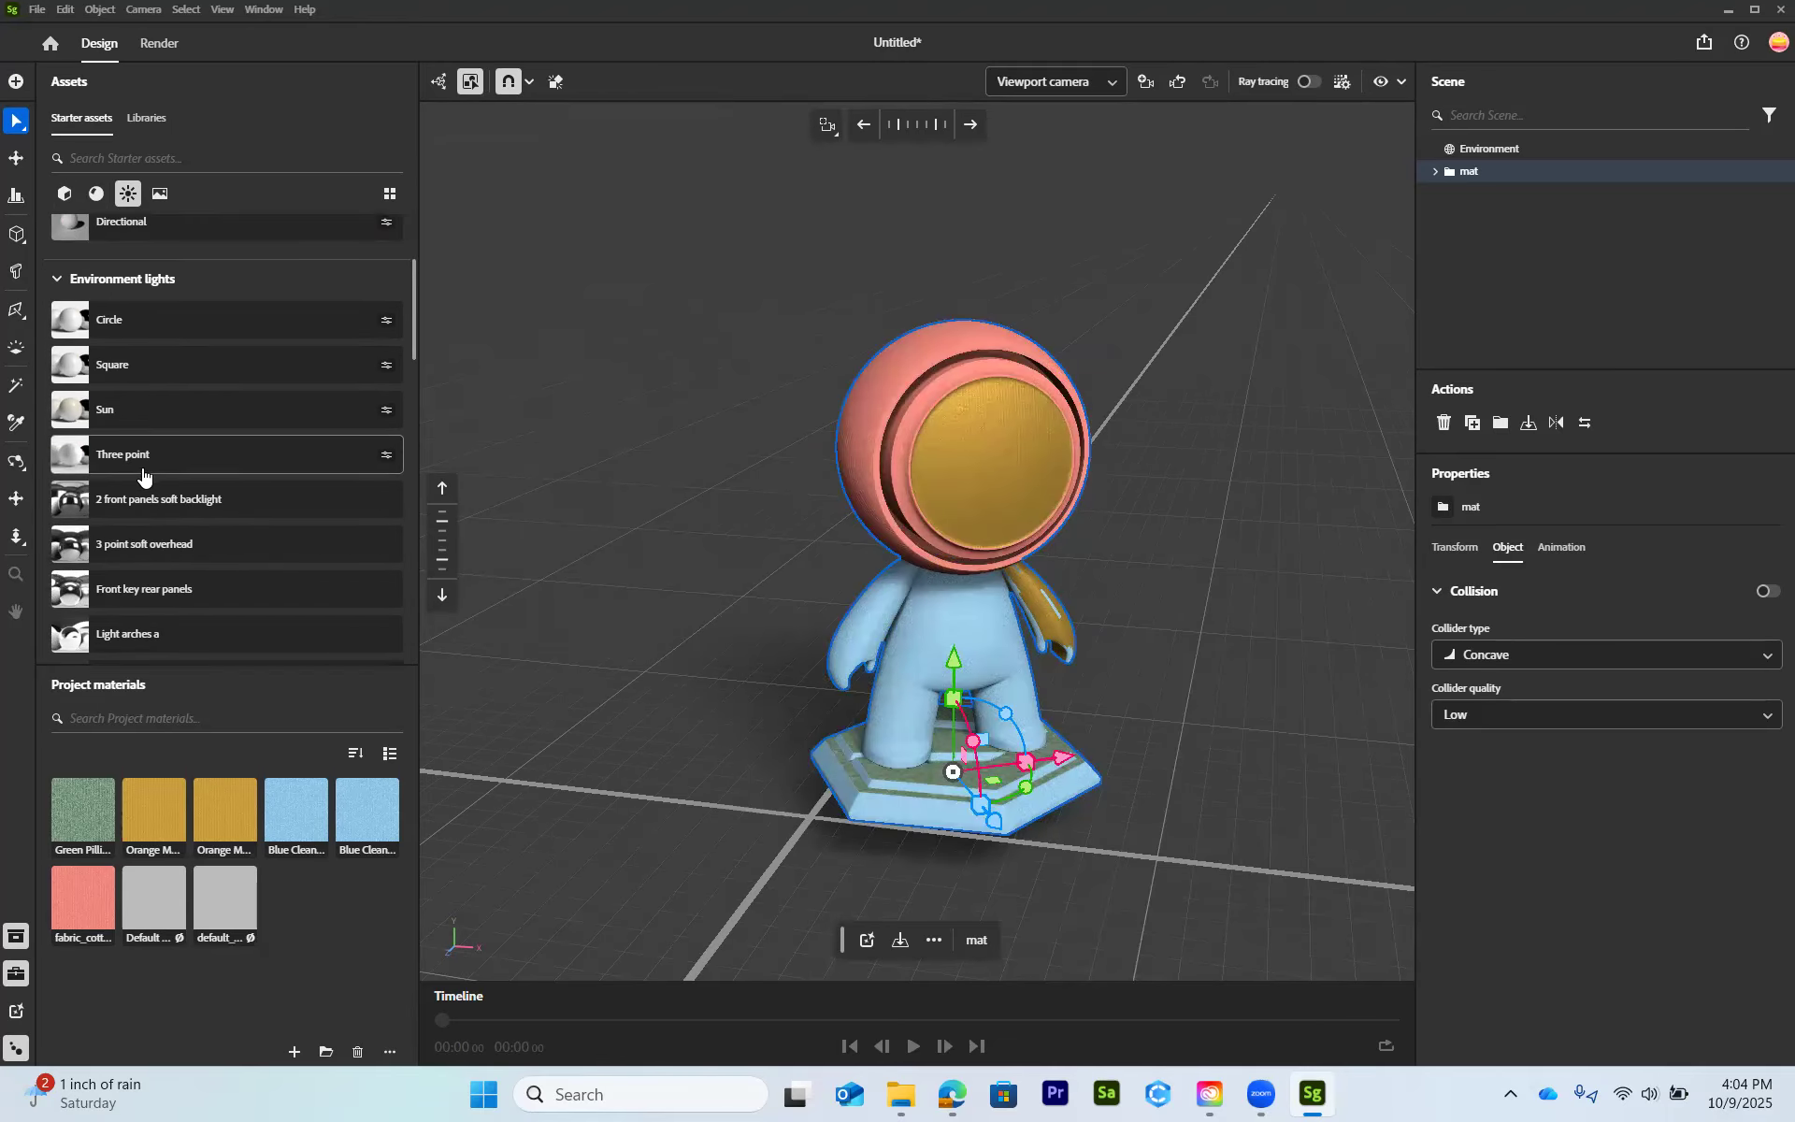
{"action": "scroll", "coordinate": [146, 430], "scroll_direction": "down", "scroll_amount": 1}
{"action": "scroll", "coordinate": [257, 505], "scroll_direction": "down", "scroll_amount": 1}
{"action": "scroll", "coordinate": [257, 503], "scroll_direction": "down", "scroll_amount": 2}
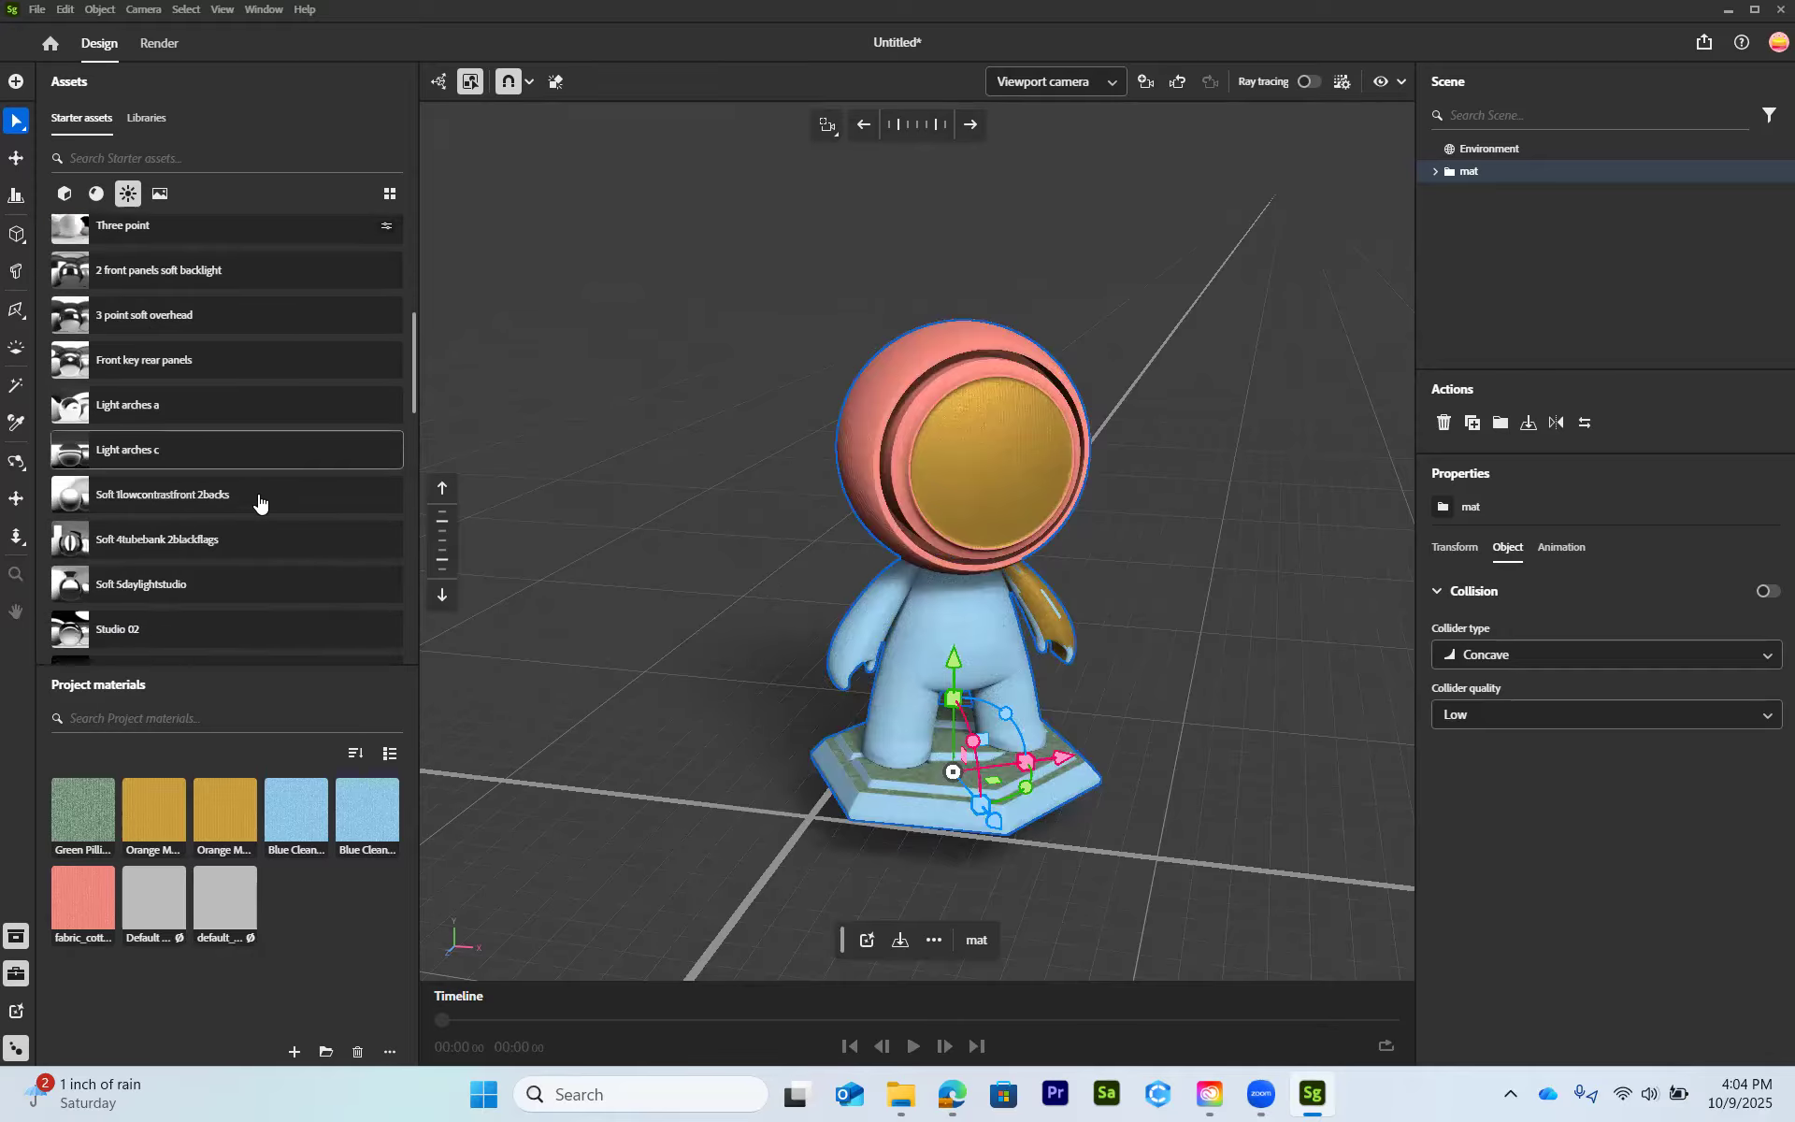
{"action": "mouse_move", "coordinate": [160, 486]}
{"action": "left_click_drag", "start_coordinate": [160, 485], "coordinate": [641, 453]}
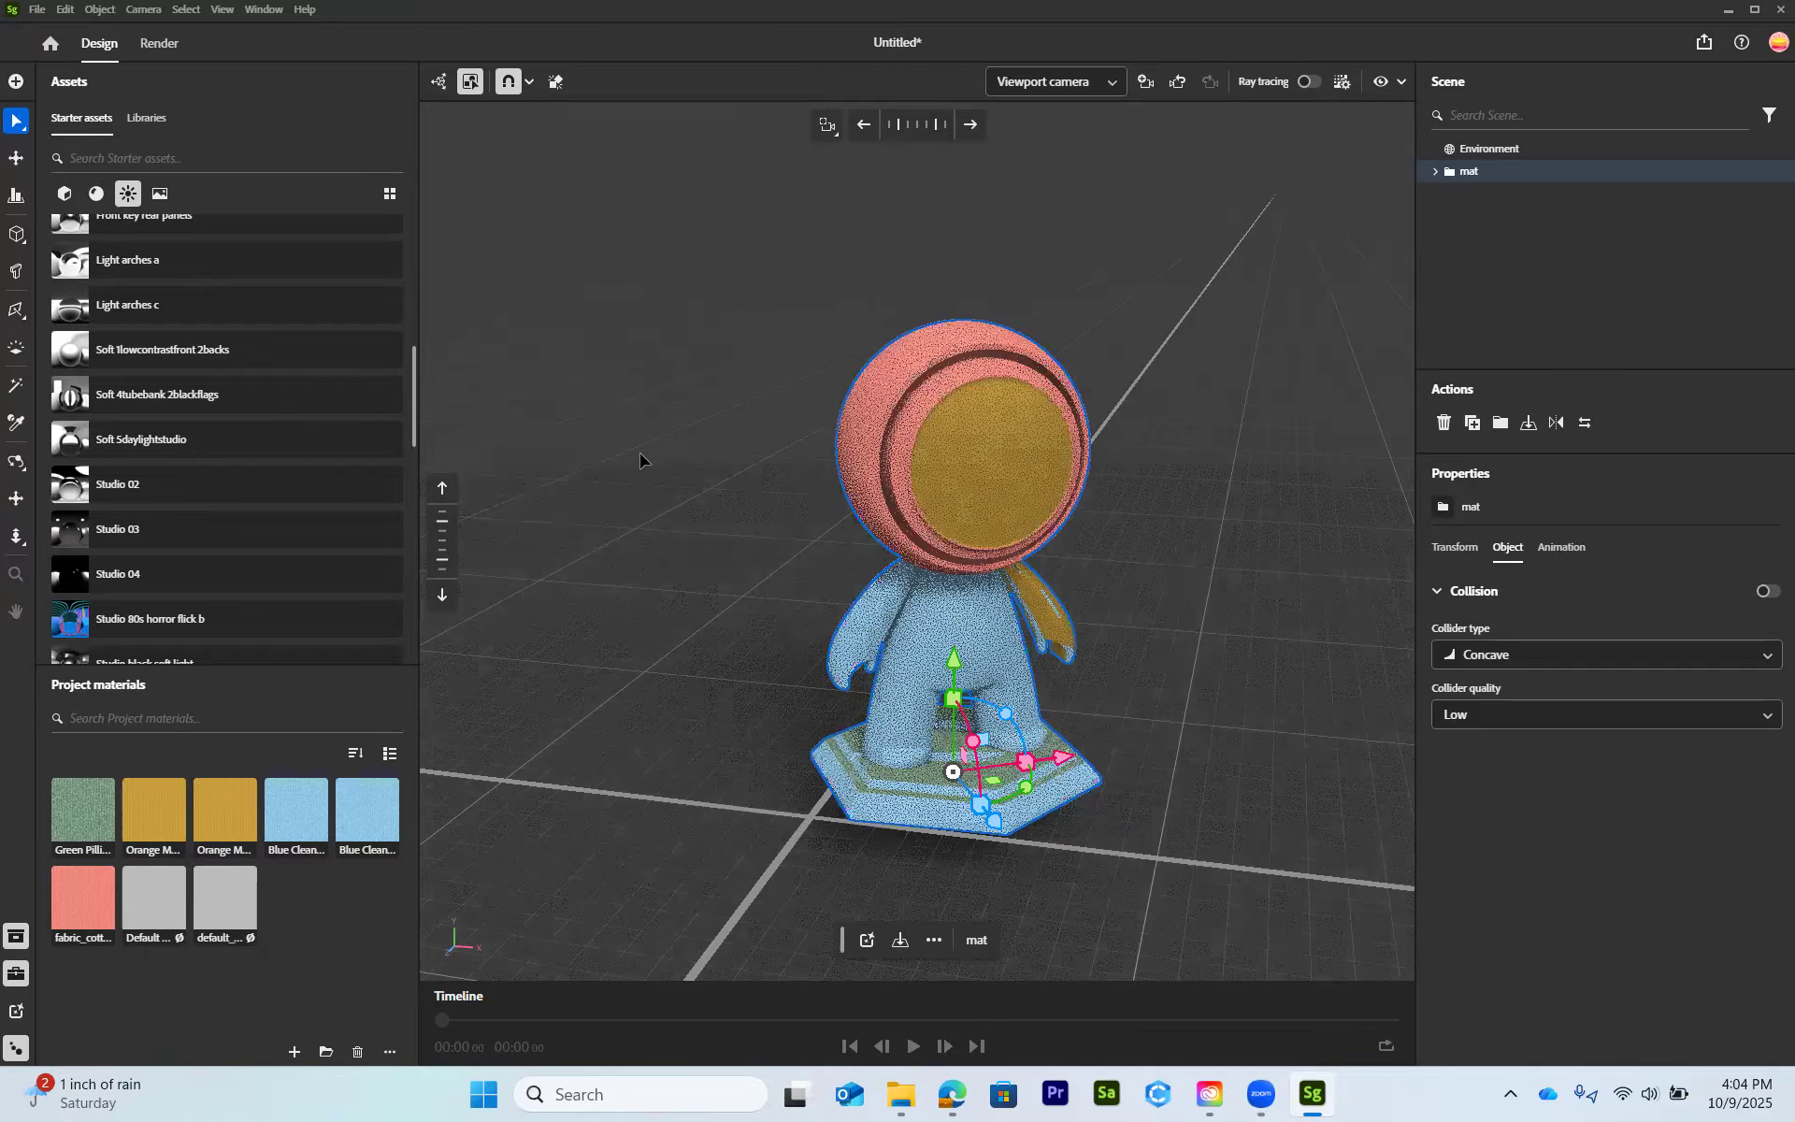
- Replace the scene's environment light with Tomoco studio from the starter lights
{"action": "scroll", "coordinate": [193, 563], "scroll_direction": "down", "scroll_amount": 2}
{"action": "scroll", "coordinate": [193, 564], "scroll_direction": "down", "scroll_amount": 2}
{"action": "mouse_move", "coordinate": [143, 430]}
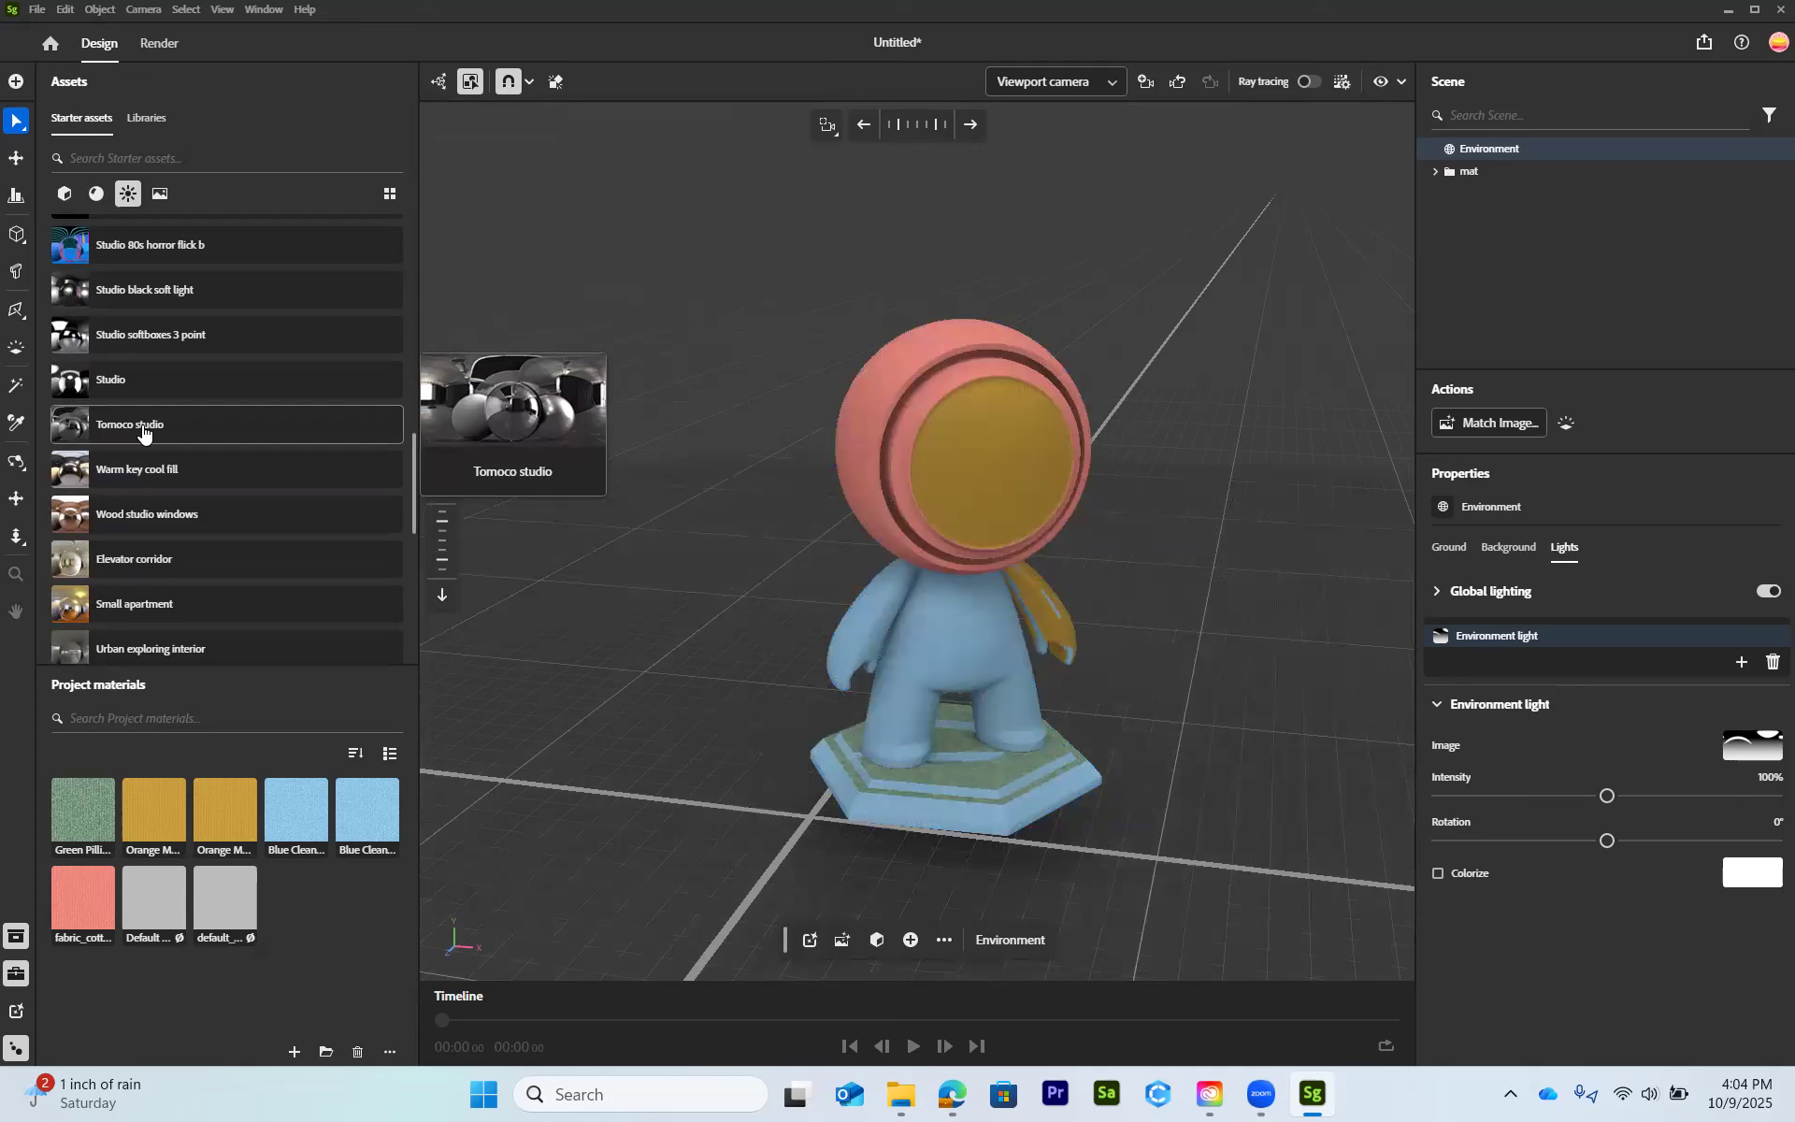
{"action": "left_click_drag", "start_coordinate": [143, 430], "coordinate": [574, 433]}
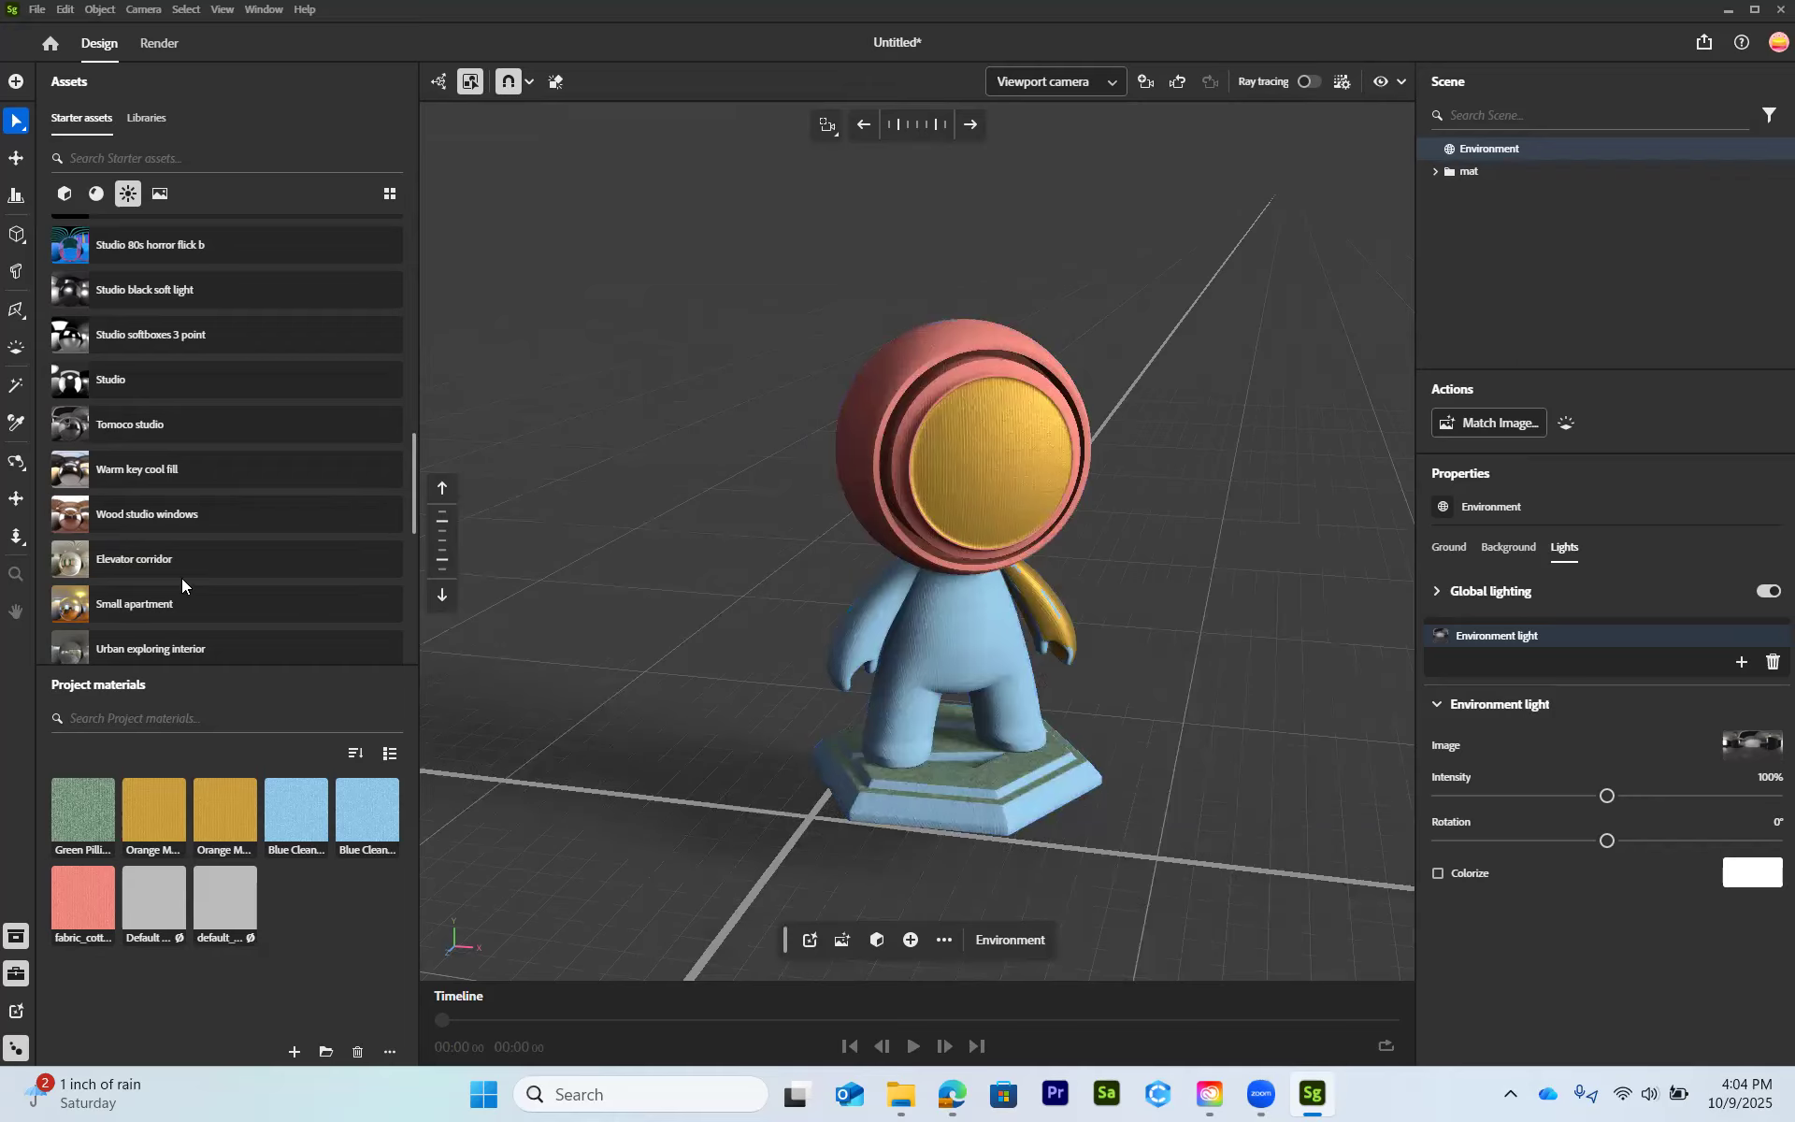
- View the full list of starter background images, hiding the project materials temporarily
{"action": "left_click", "coordinate": [160, 198]}
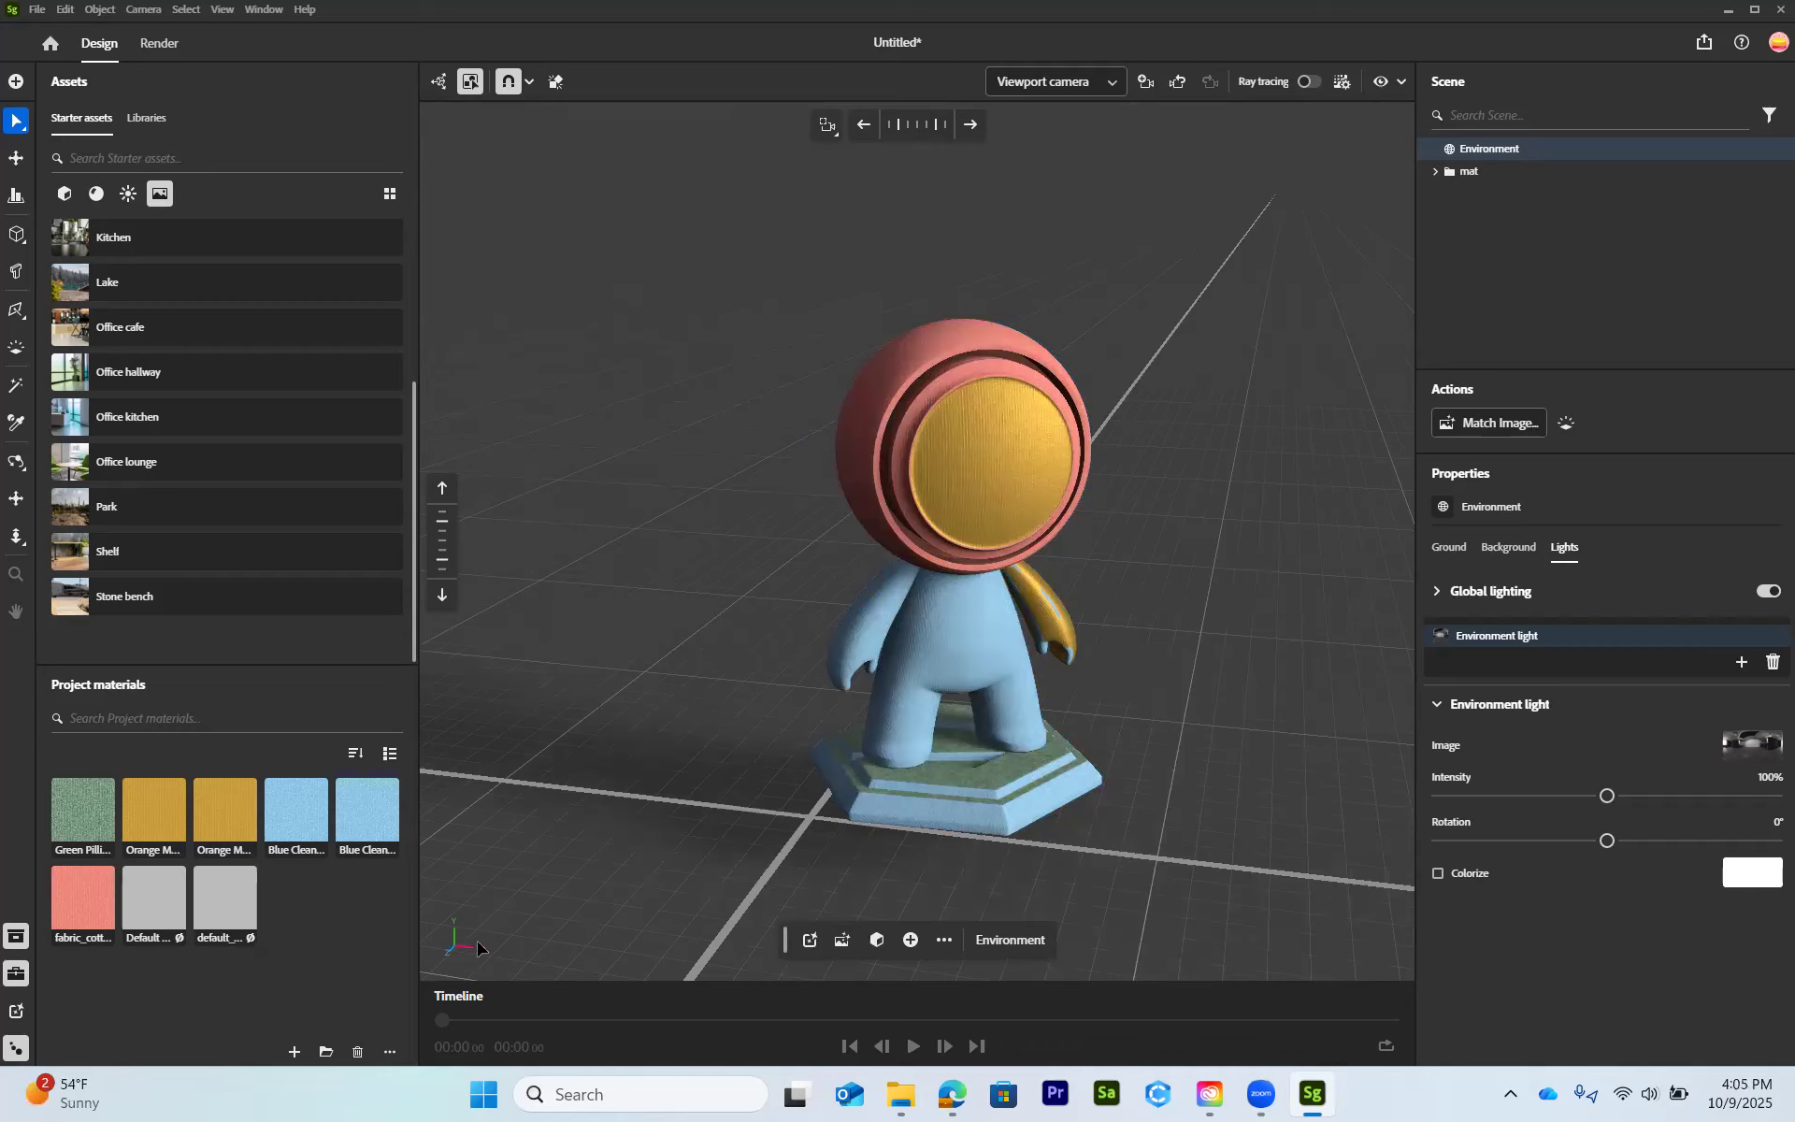
{"action": "left_click", "coordinate": [16, 975]}
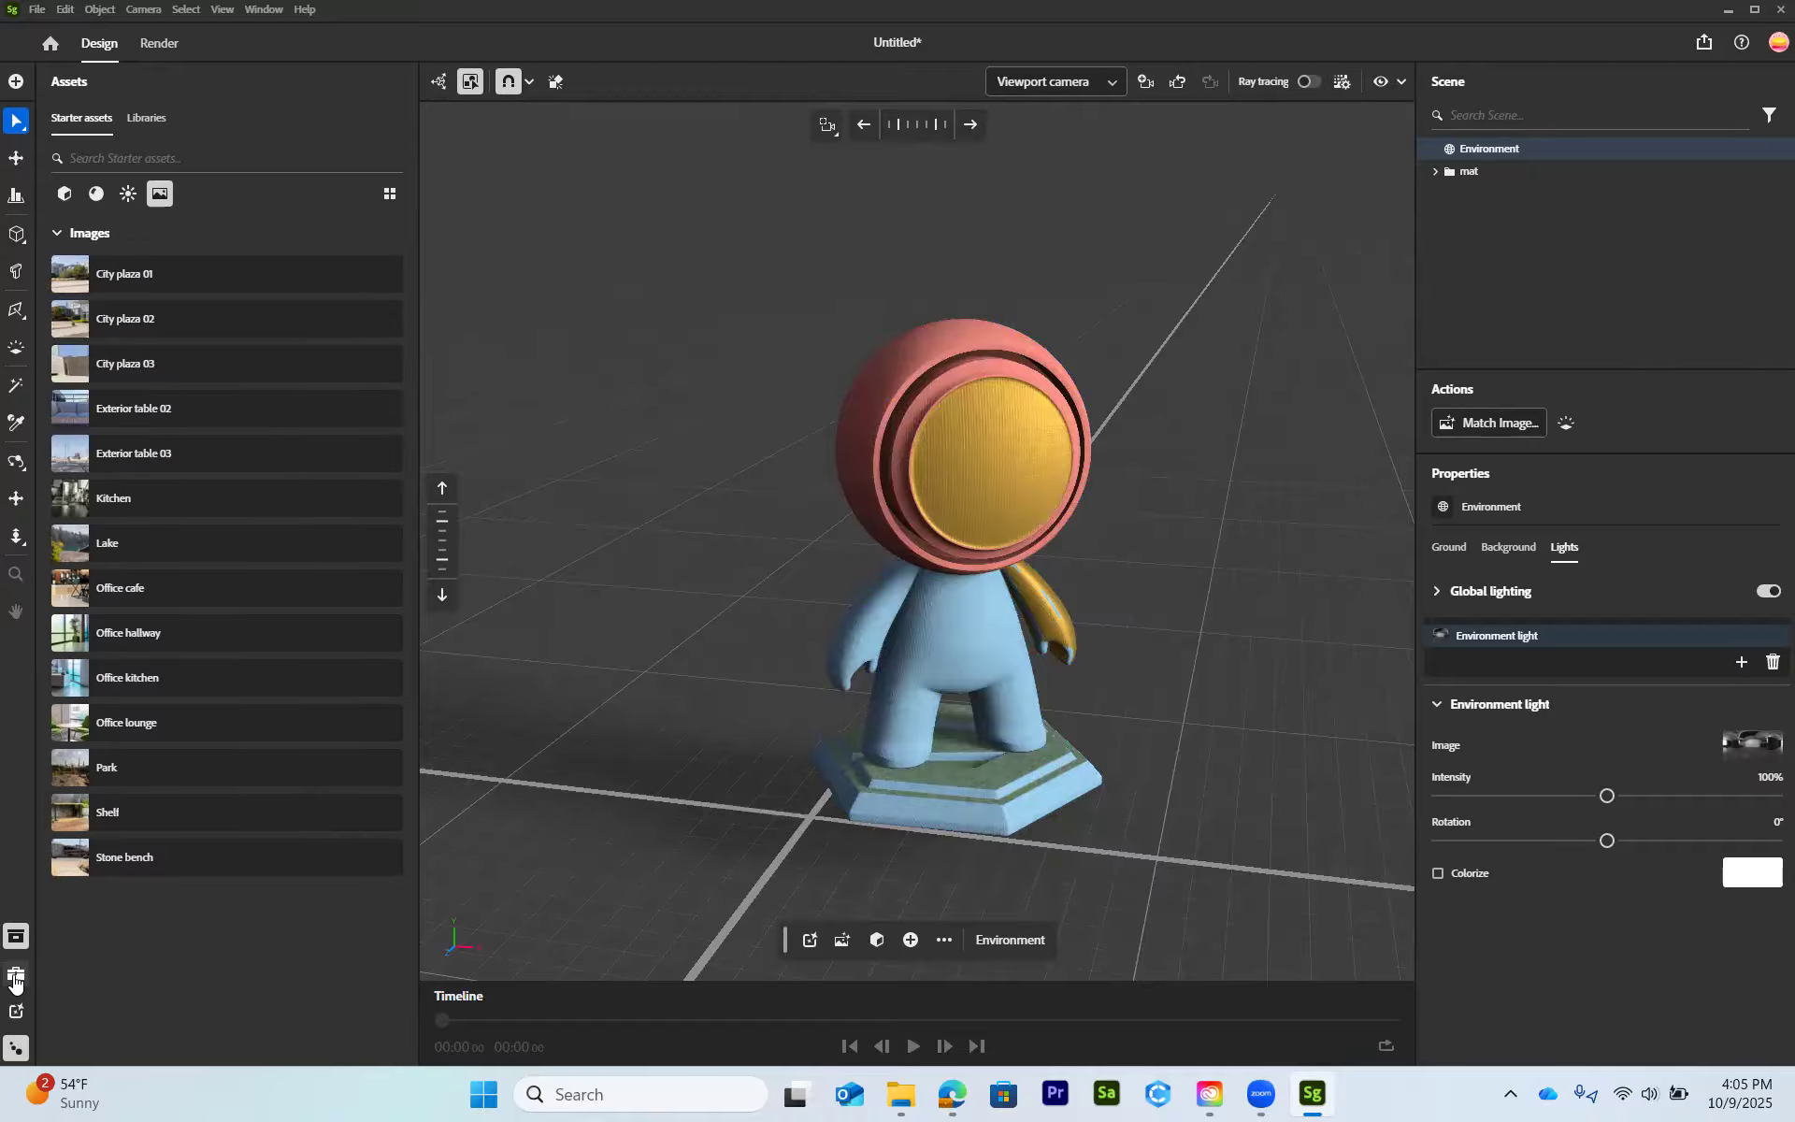
{"action": "left_click", "coordinate": [16, 977]}
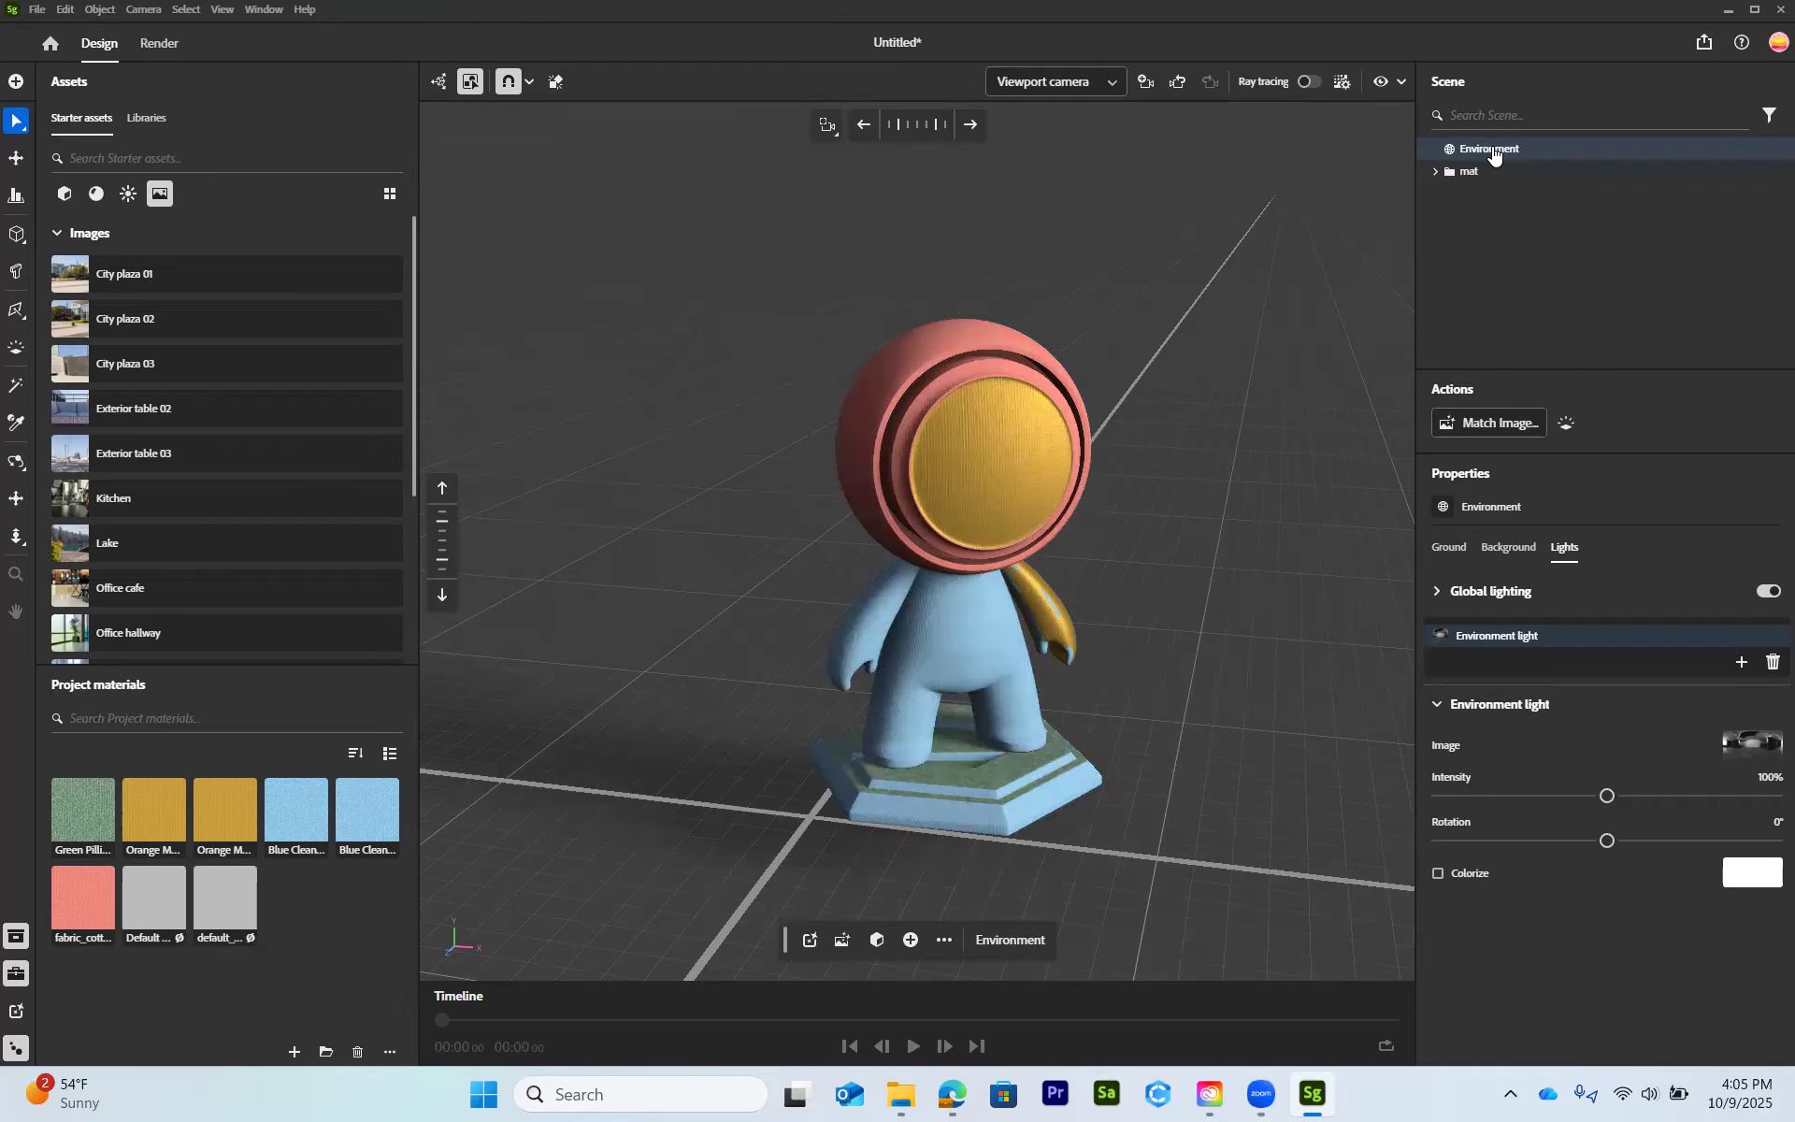
- Colorize the environment light with a dark red, RGB 176, 39, 39
{"action": "left_click", "coordinate": [1456, 558]}
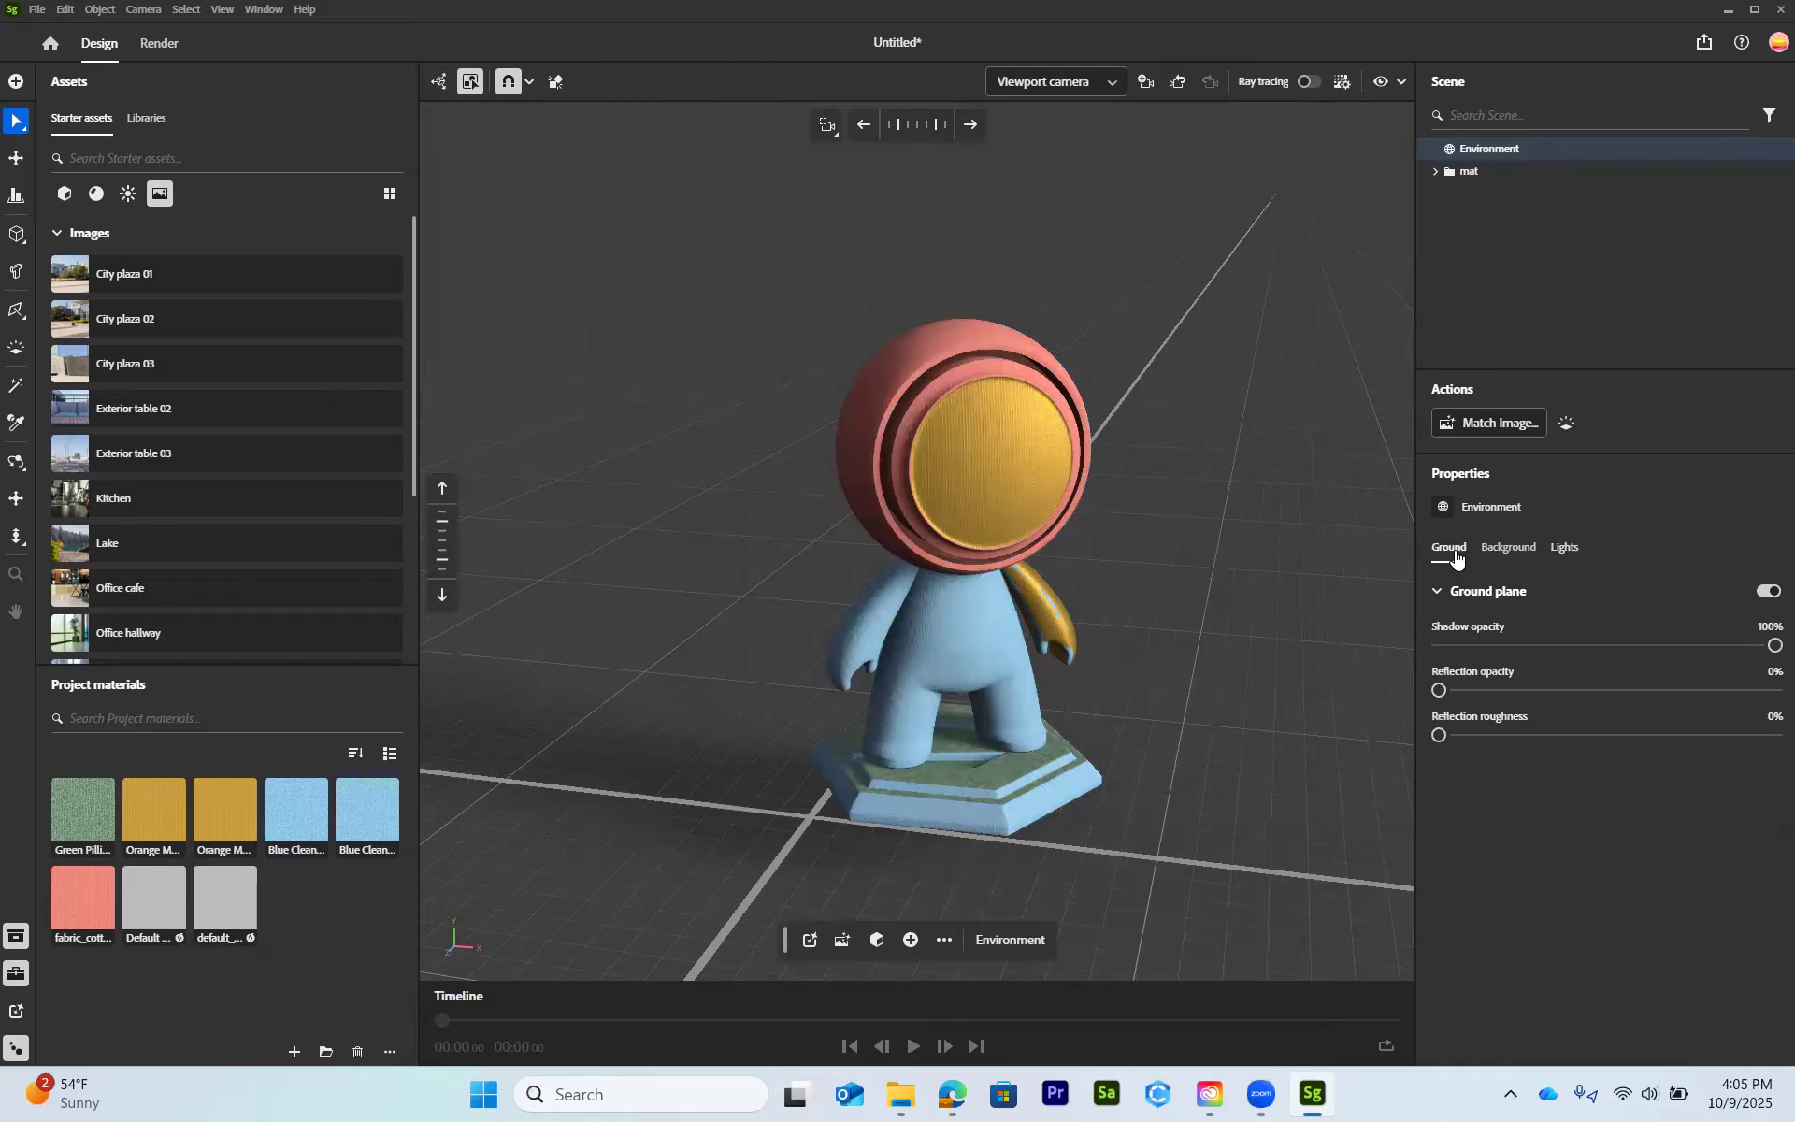
{"action": "left_click", "coordinate": [1517, 554]}
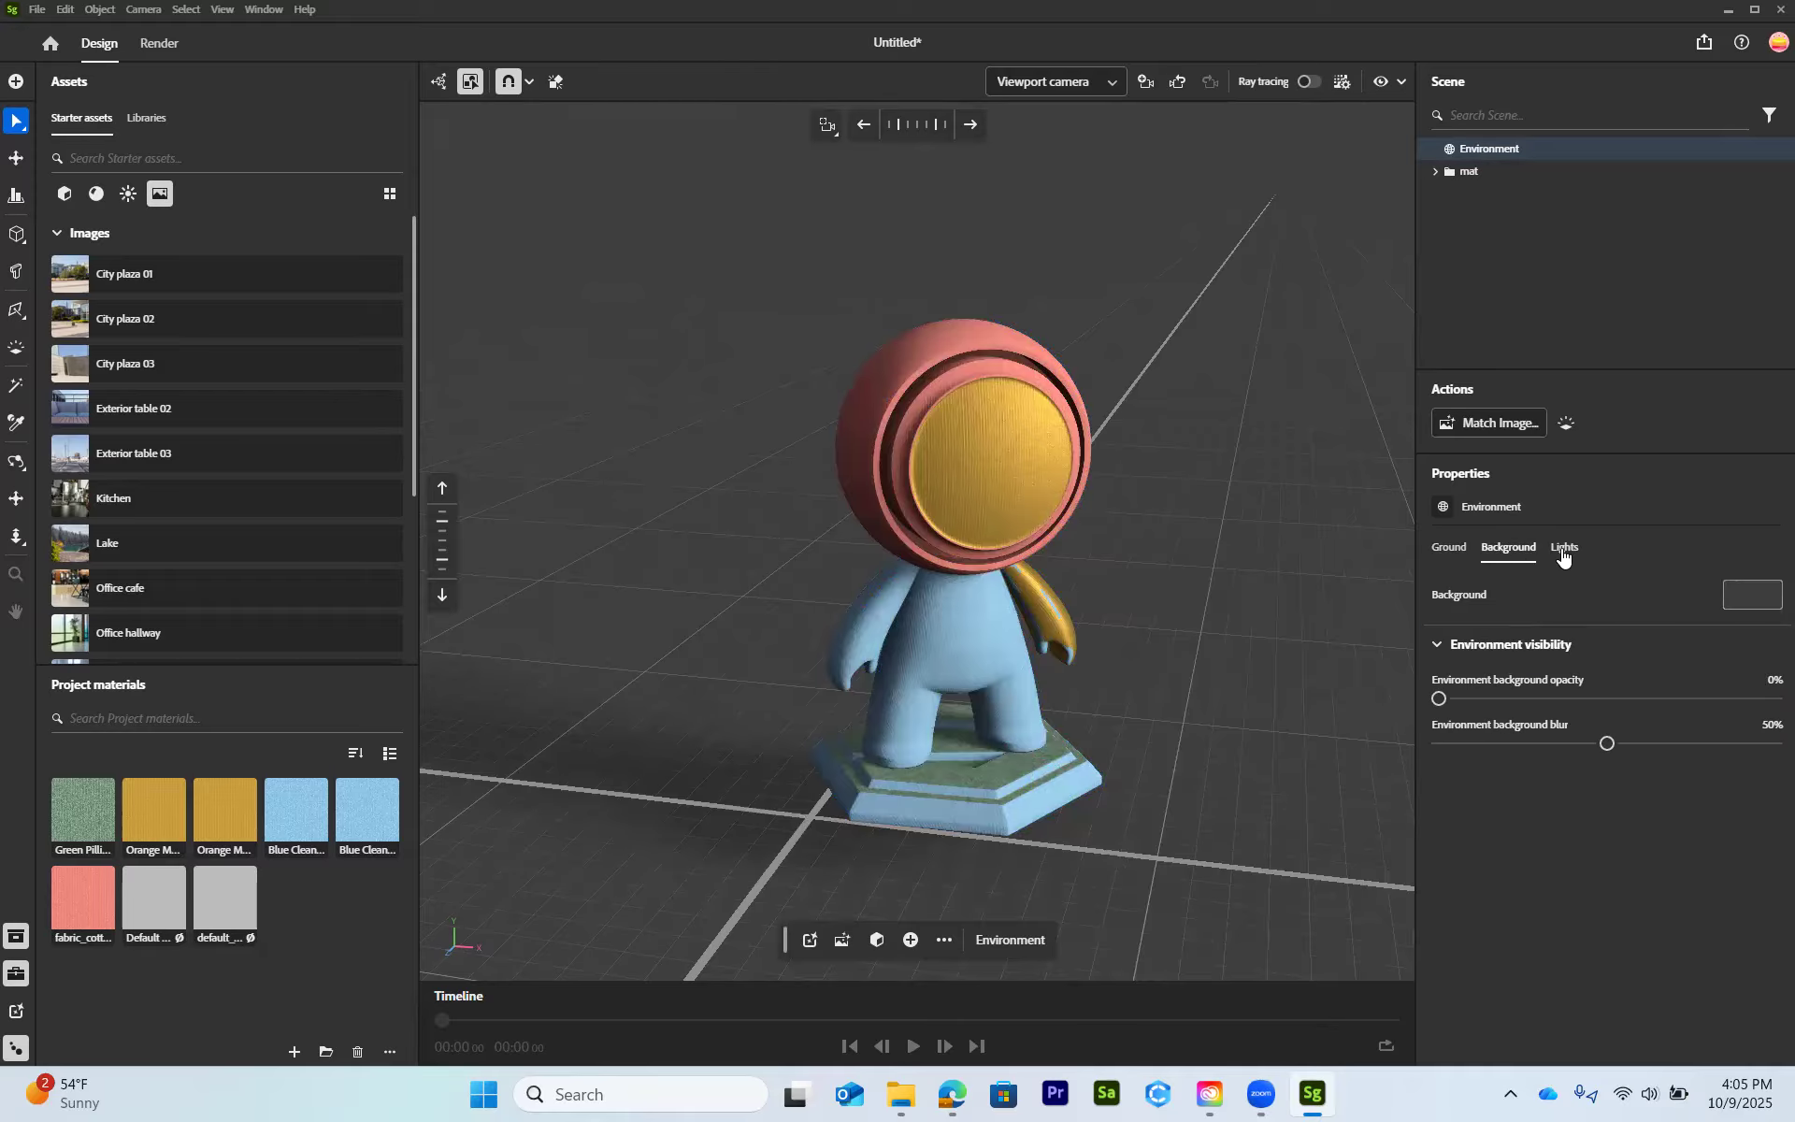
{"action": "left_click", "coordinate": [1562, 554]}
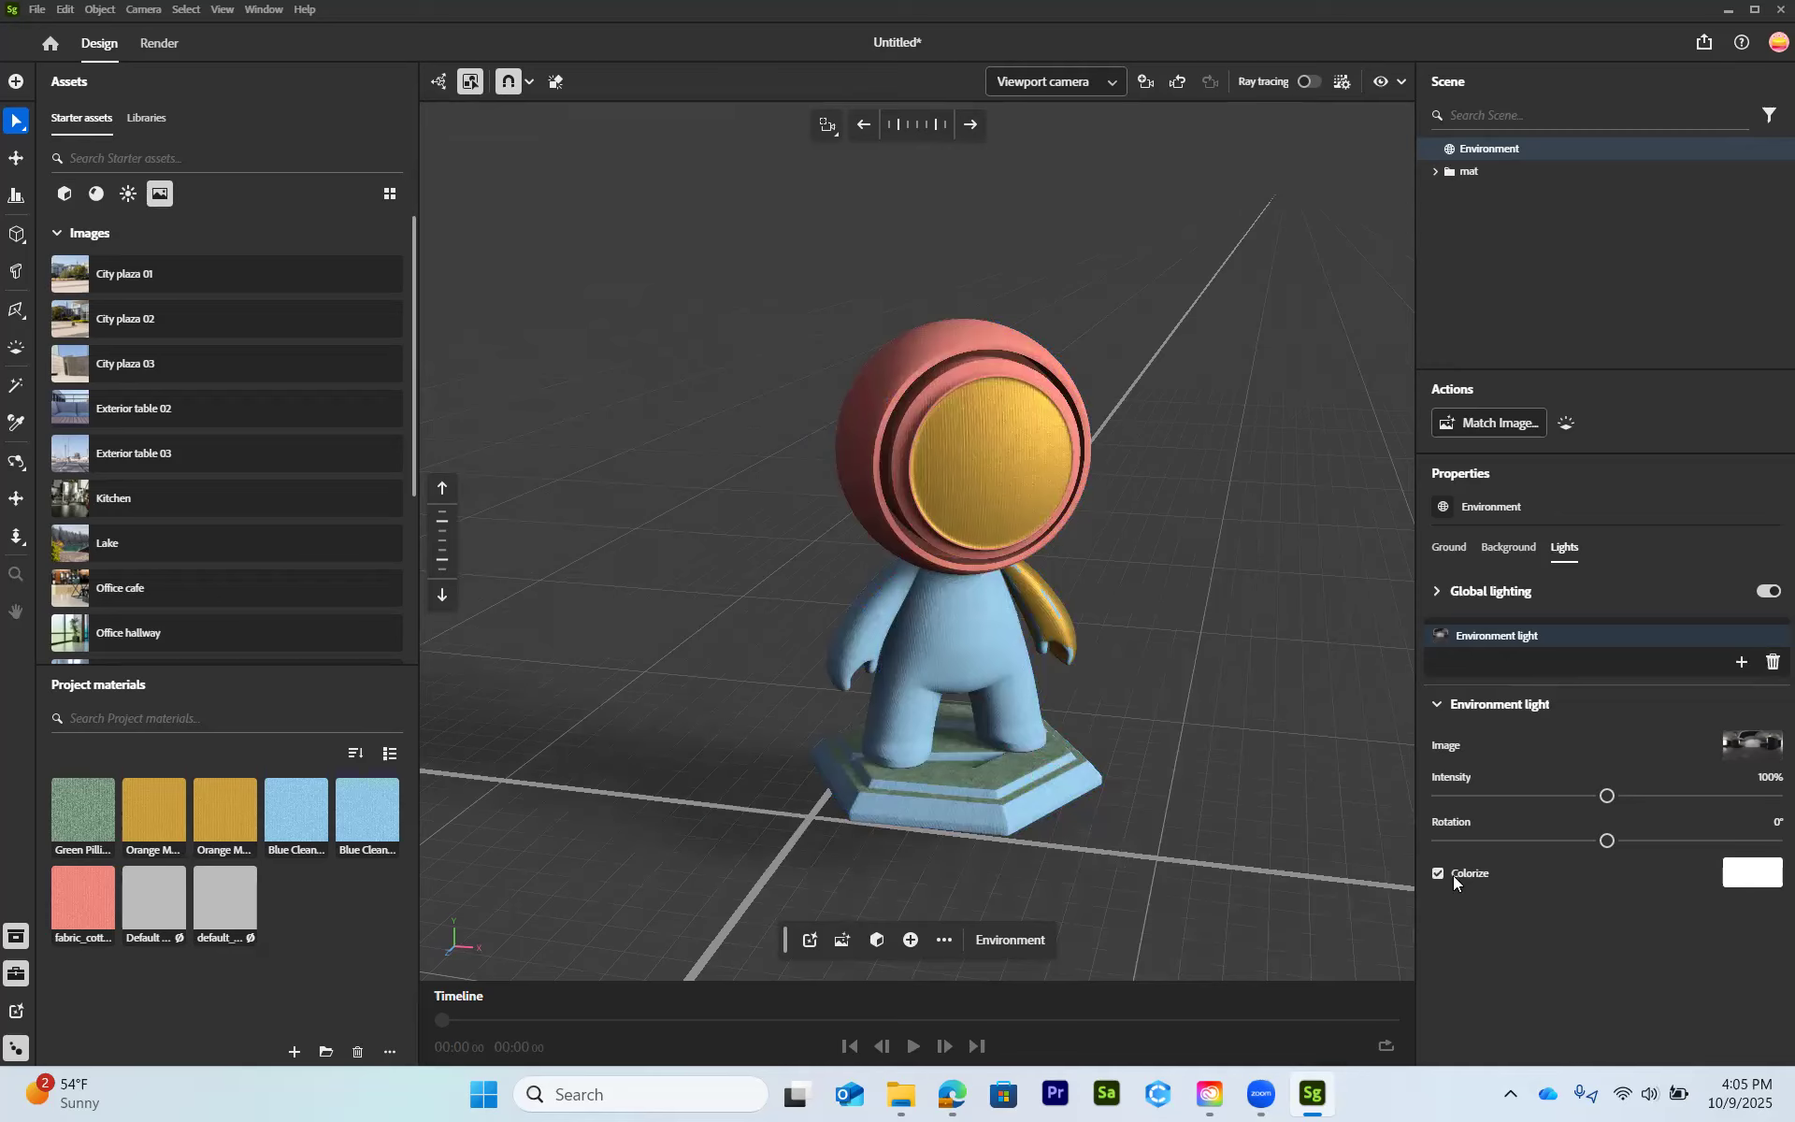
{"action": "left_click", "coordinate": [1755, 875]}
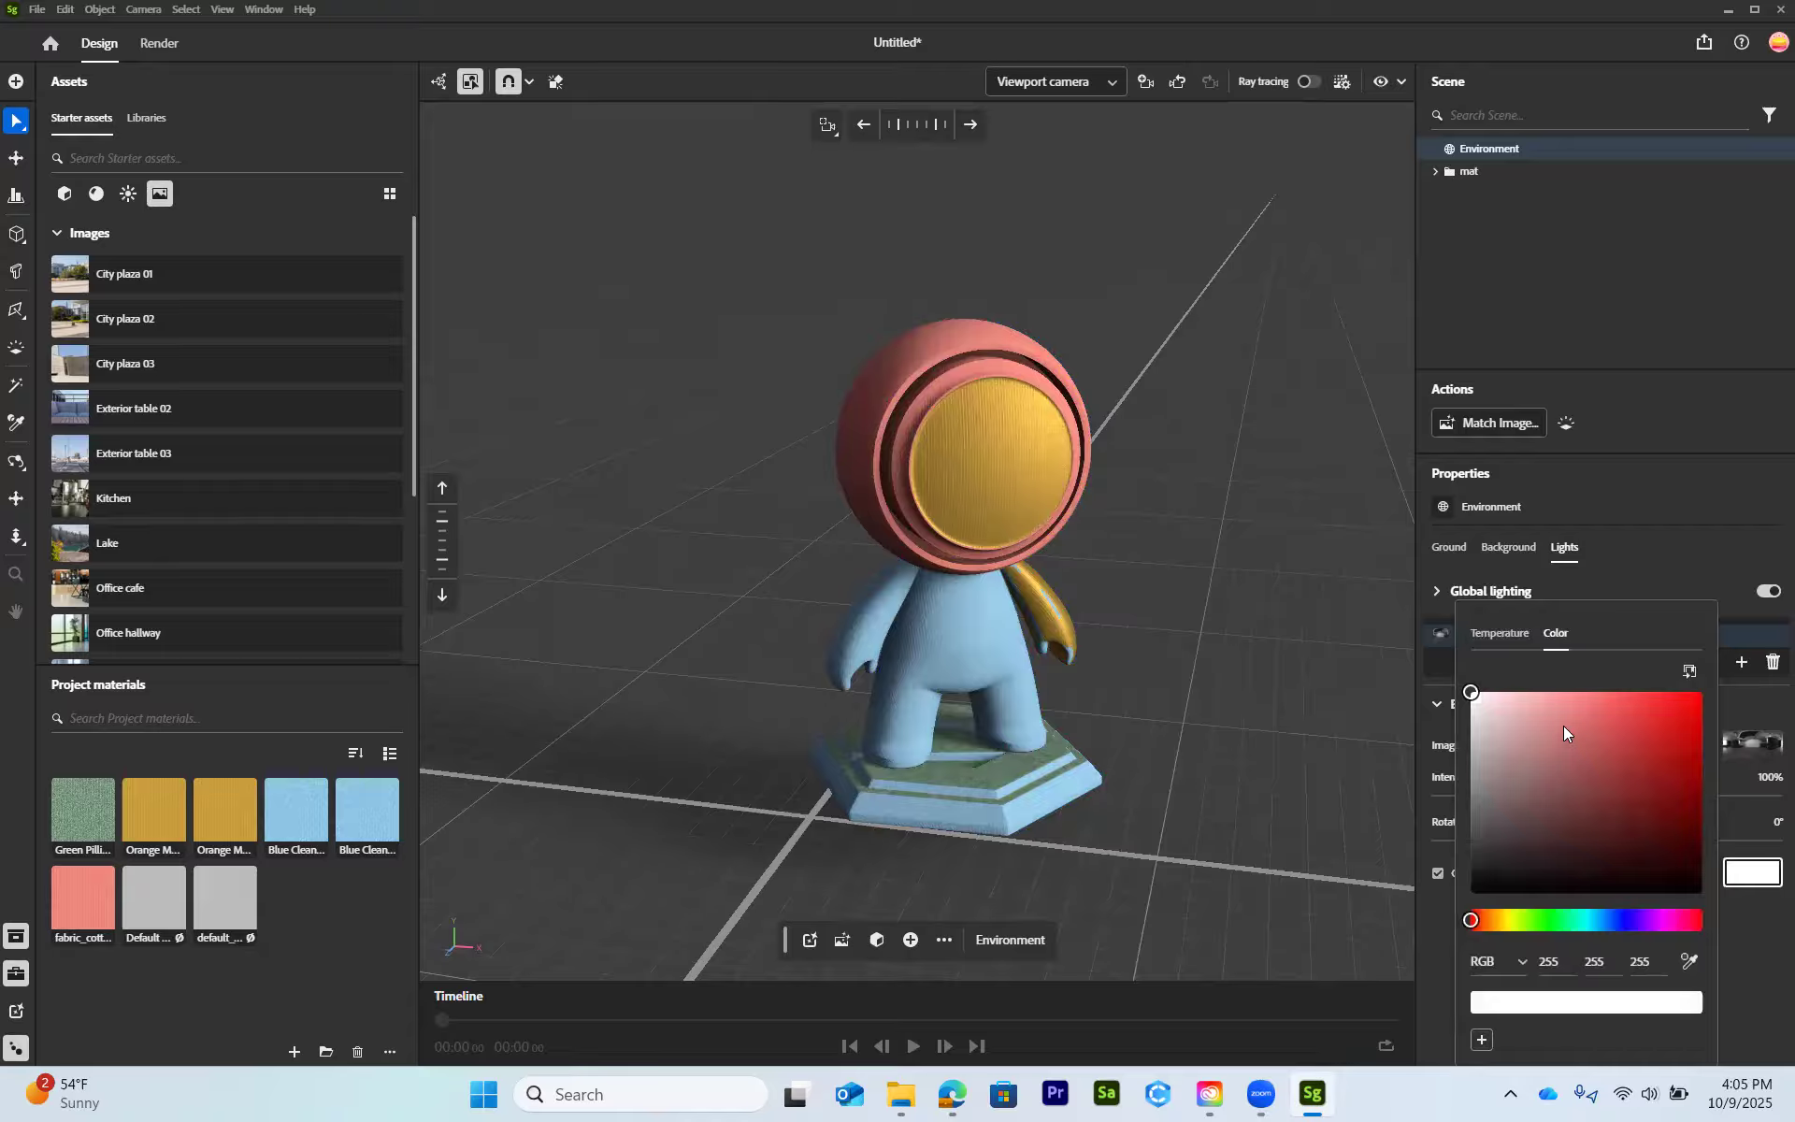
{"action": "left_click_drag", "start_coordinate": [1565, 728], "coordinate": [1569, 707]}
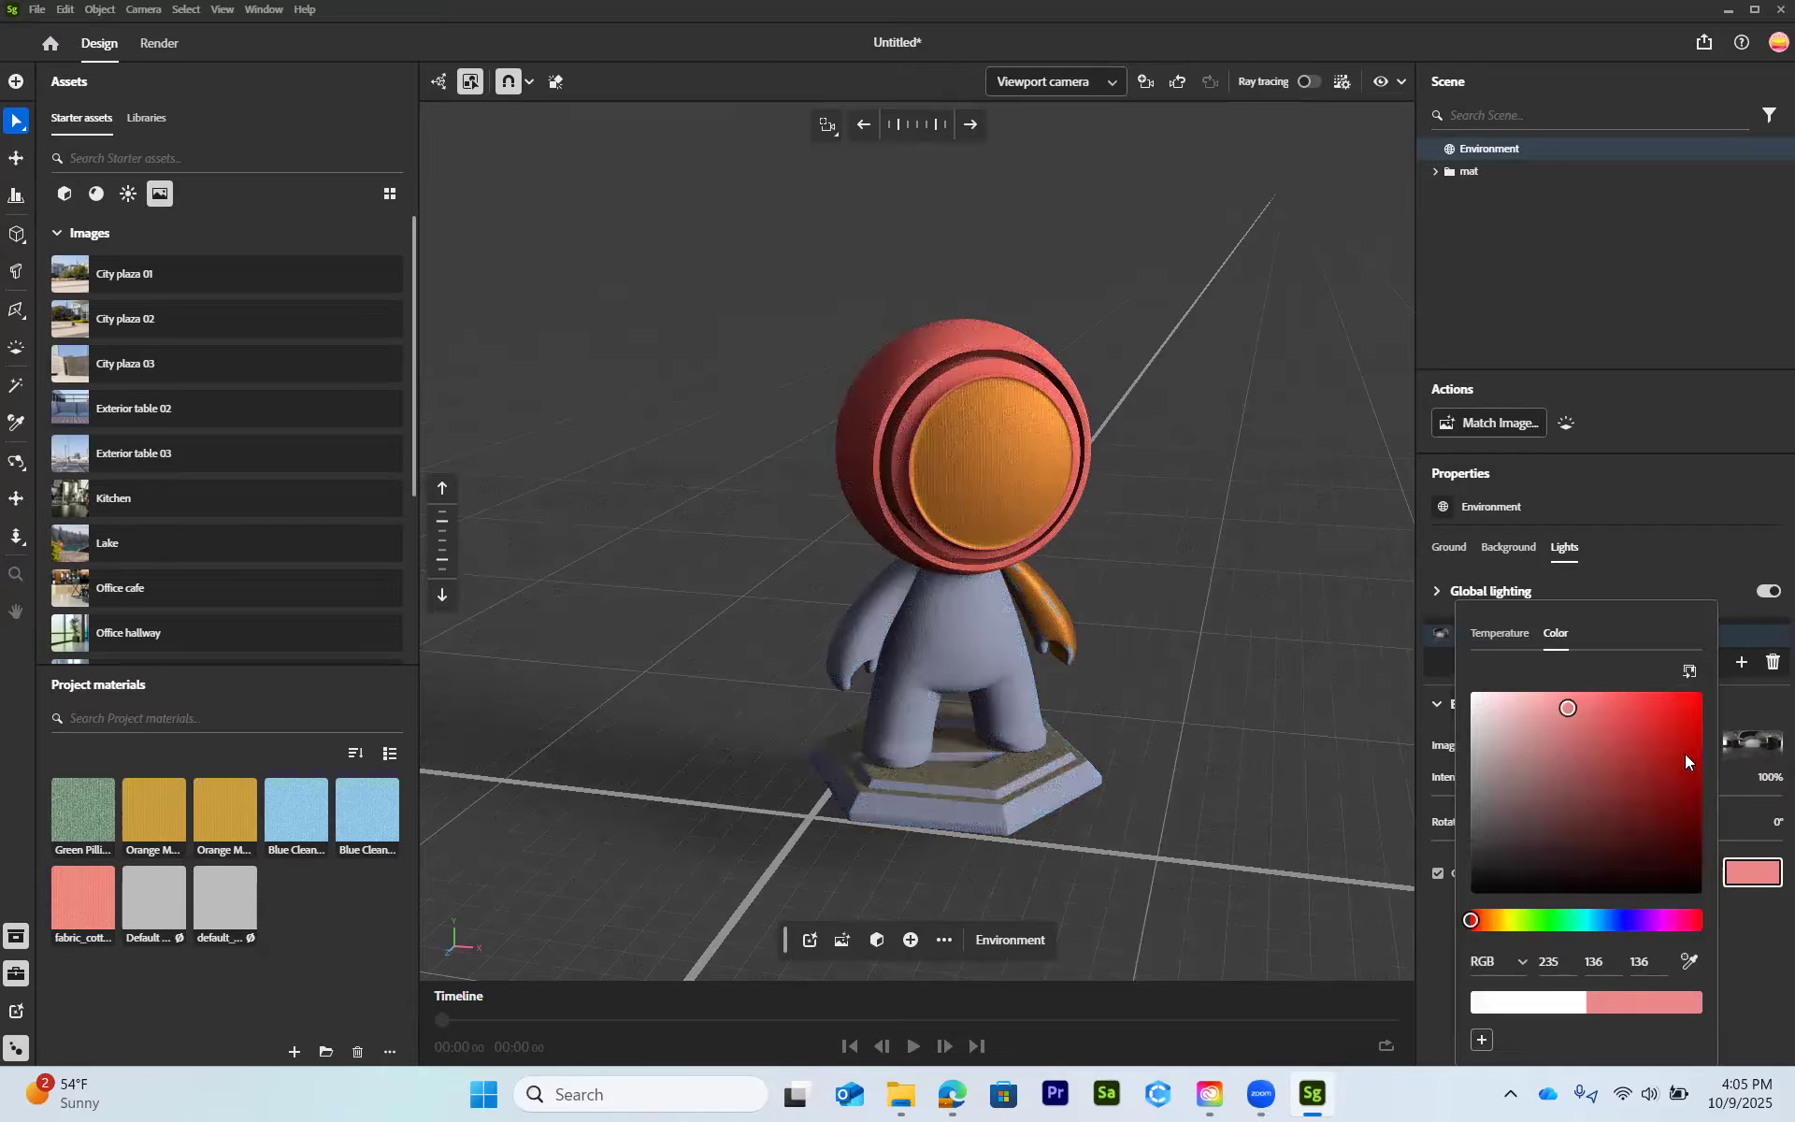
{"action": "left_click", "coordinate": [1651, 757]}
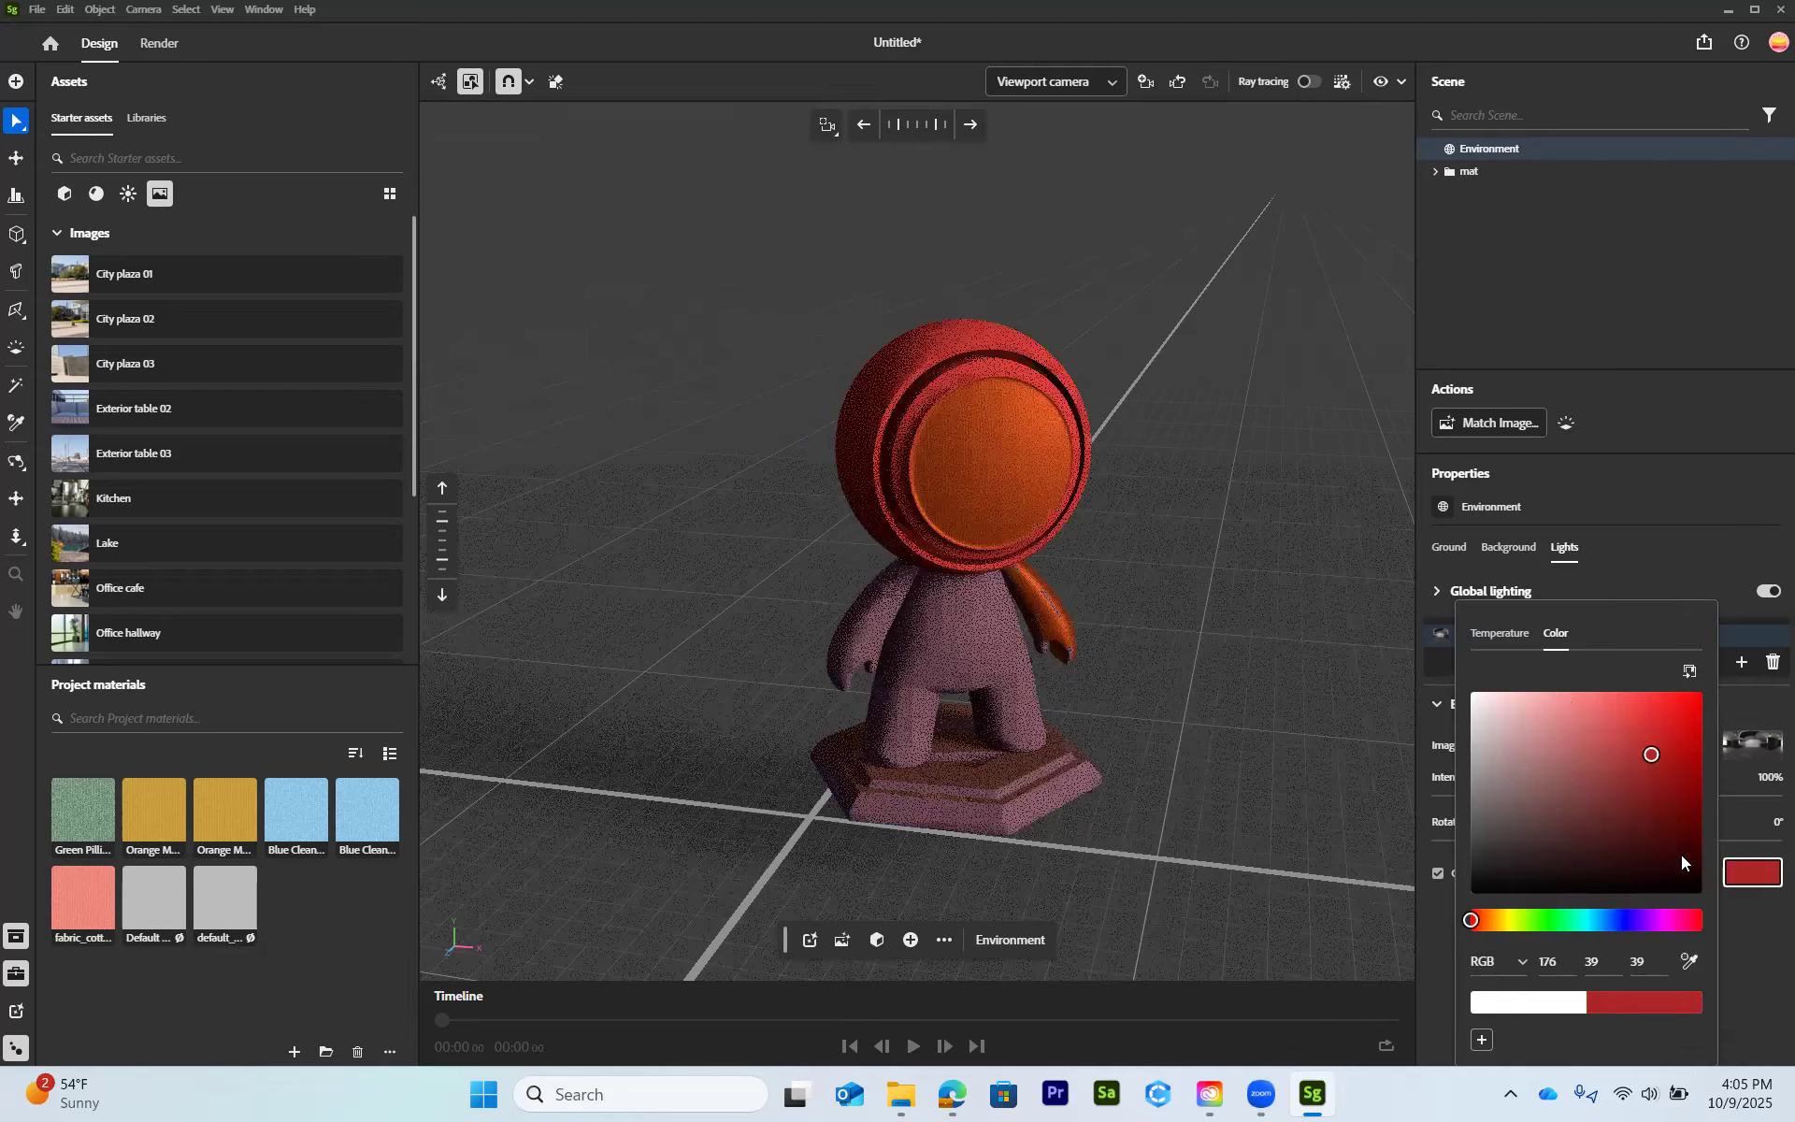
{"action": "left_click", "coordinate": [1758, 950]}
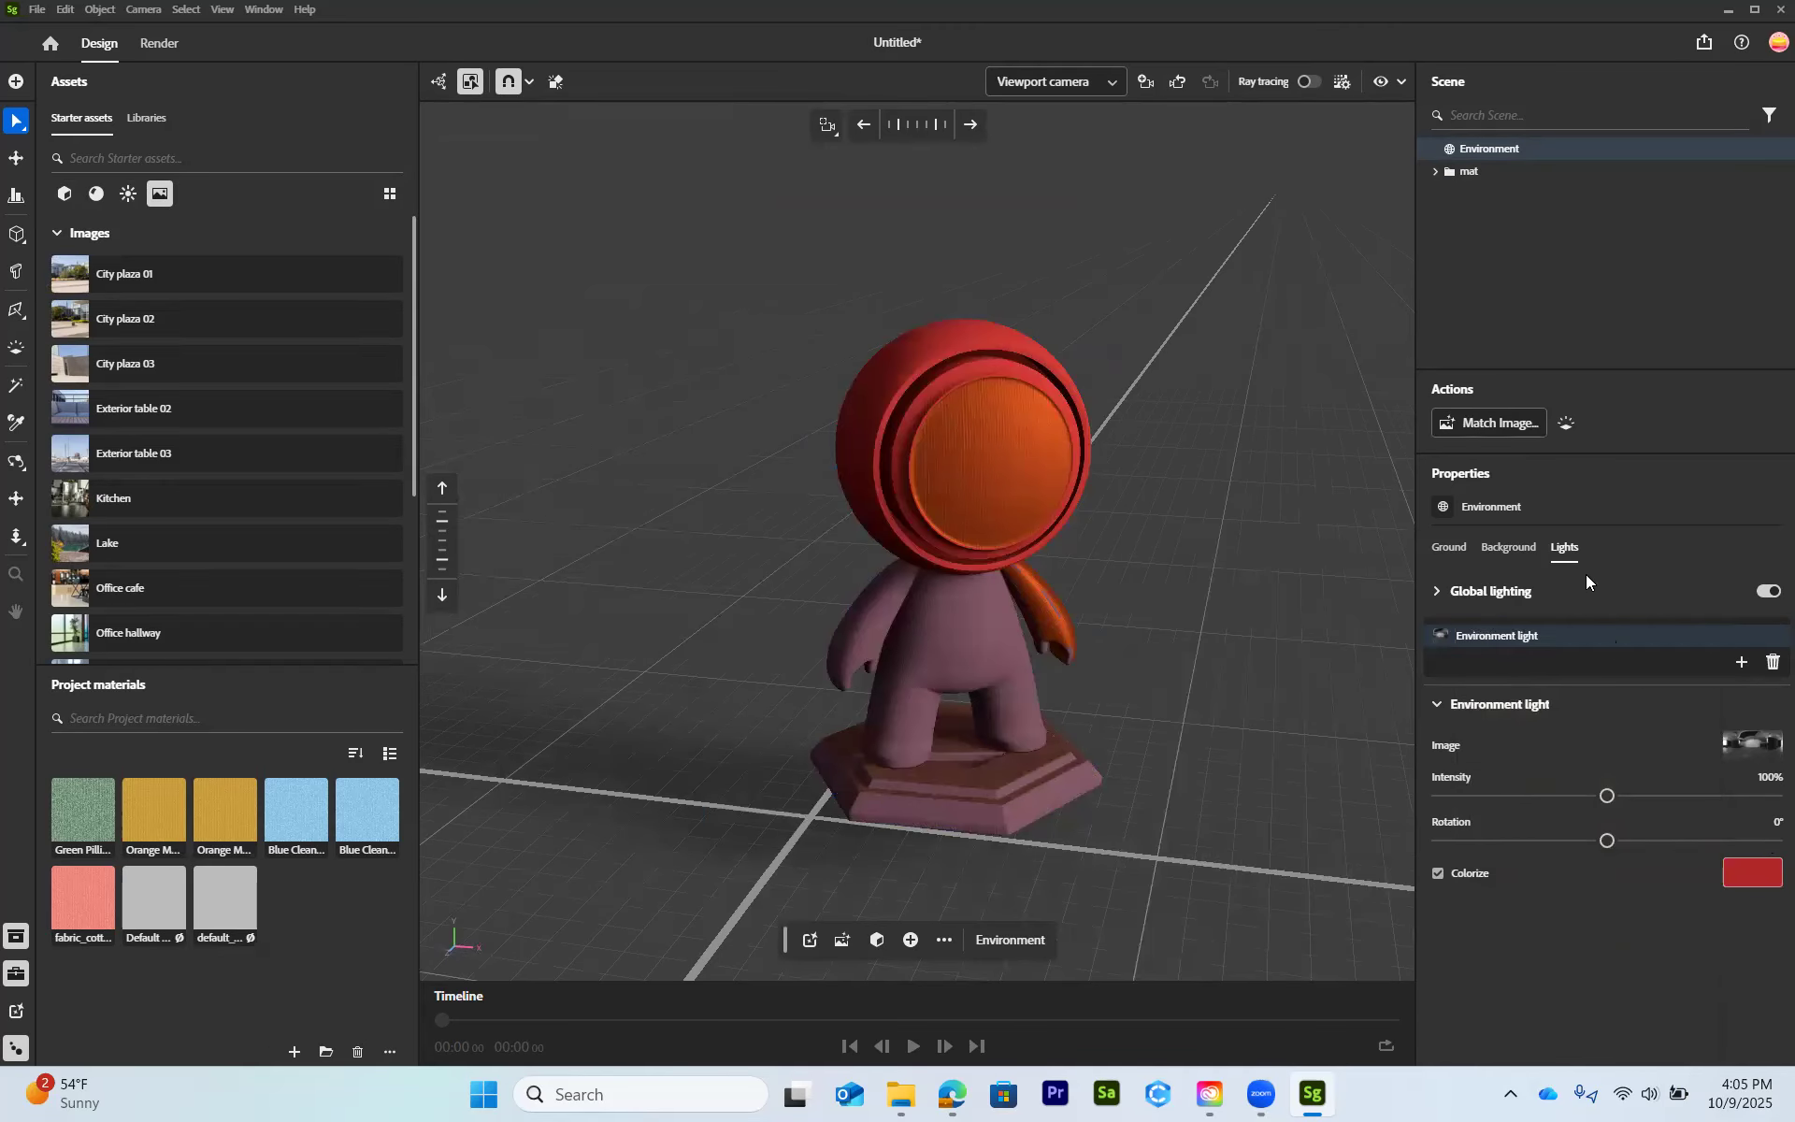
- Duplicate the mat model and move the copy along the X axis so it stands beside the original
{"action": "left_click", "coordinate": [1476, 176]}
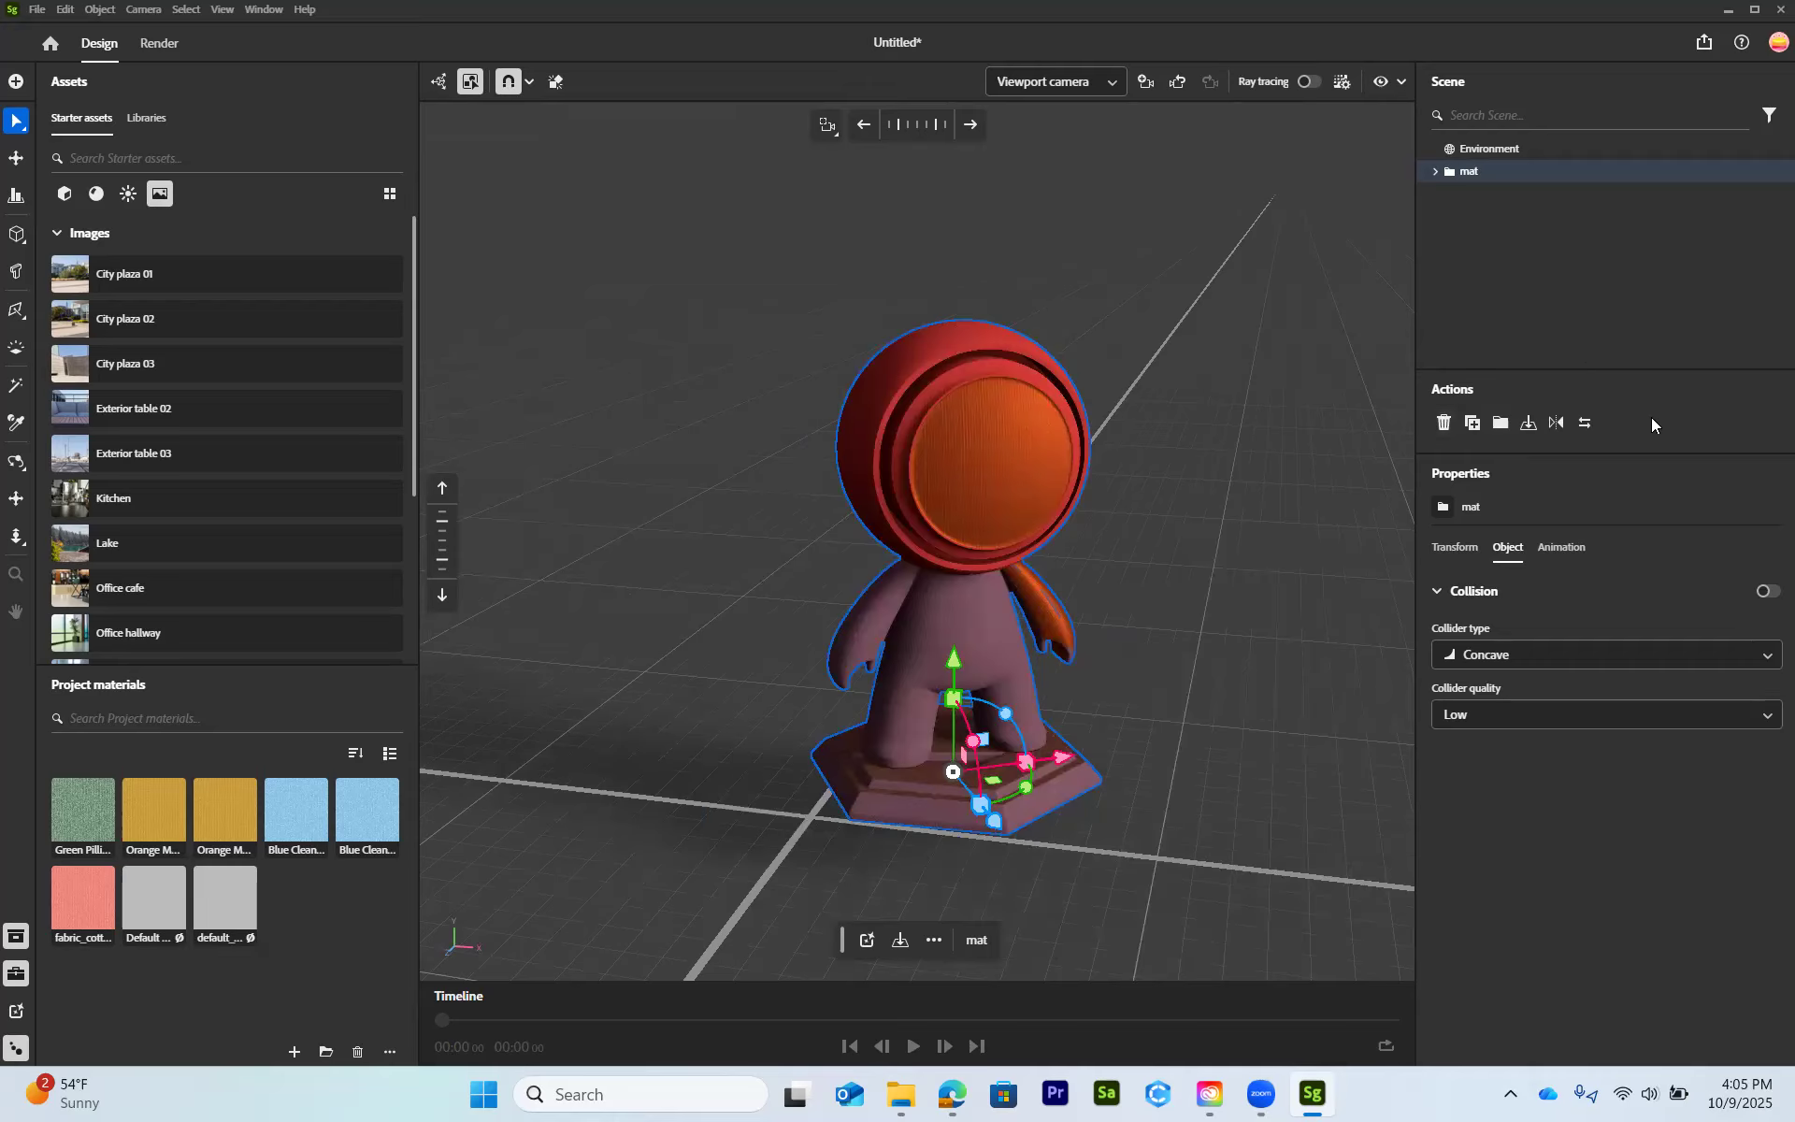
{"action": "left_click", "coordinate": [1444, 424]}
{"action": "key", "text": "ctrl+z"}
{"action": "key", "text": "ctrl+d"}
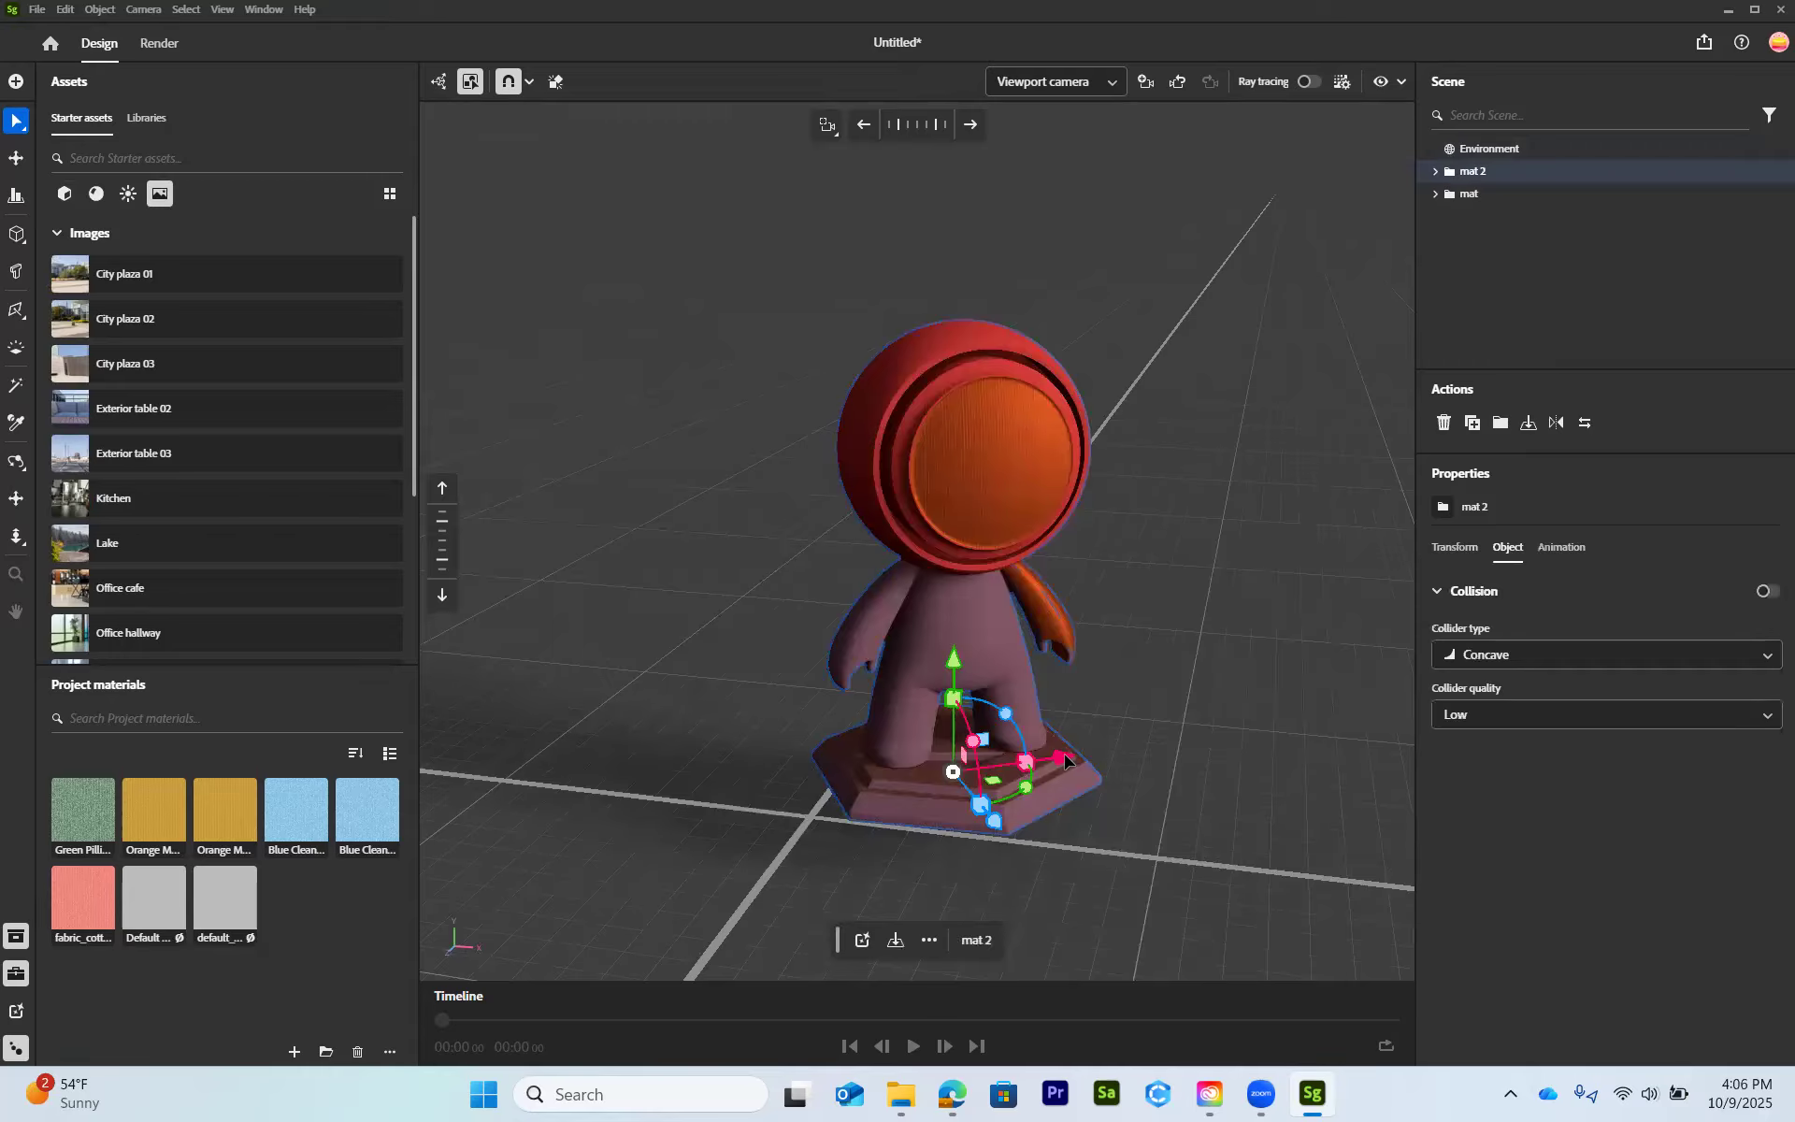
{"action": "left_click_drag", "start_coordinate": [1062, 765], "coordinate": [1382, 690]}
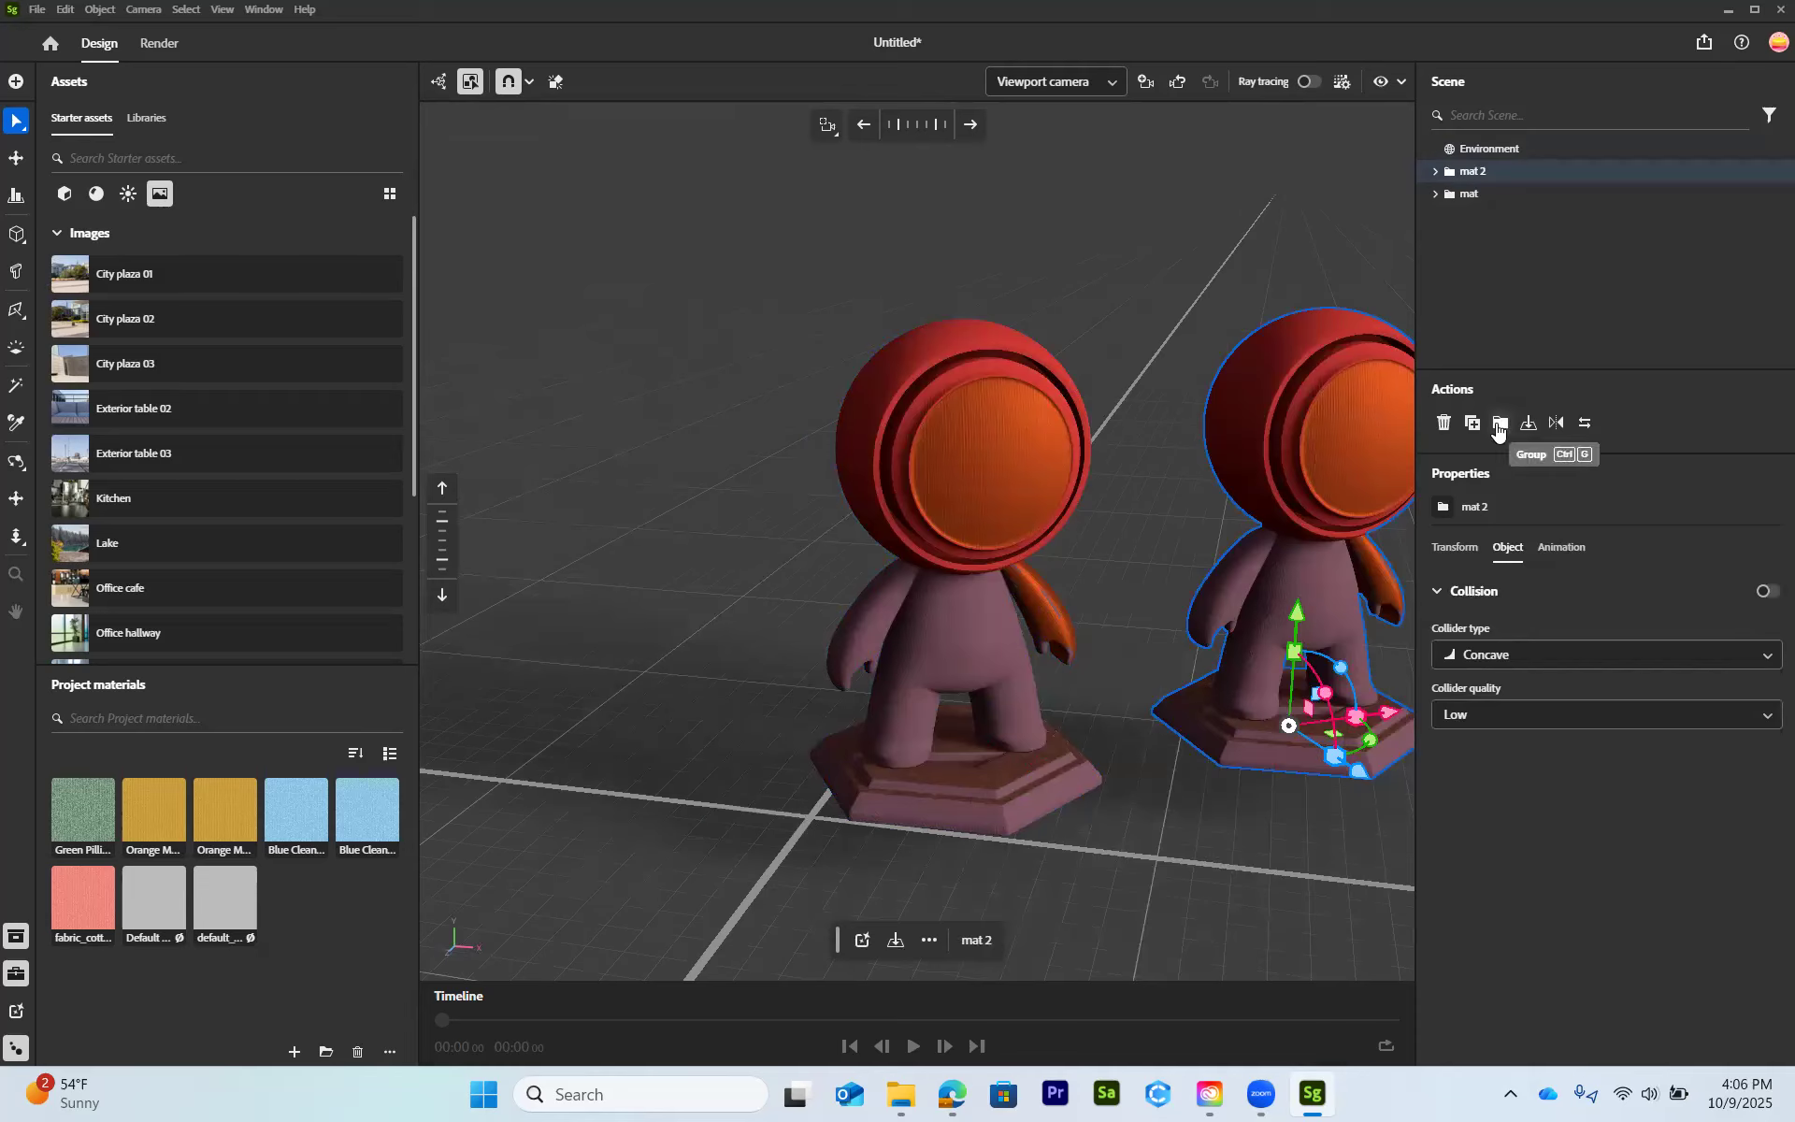
- Group the two mat models and expand the group in the scene list
{"action": "key", "text": "ctrl+a"}
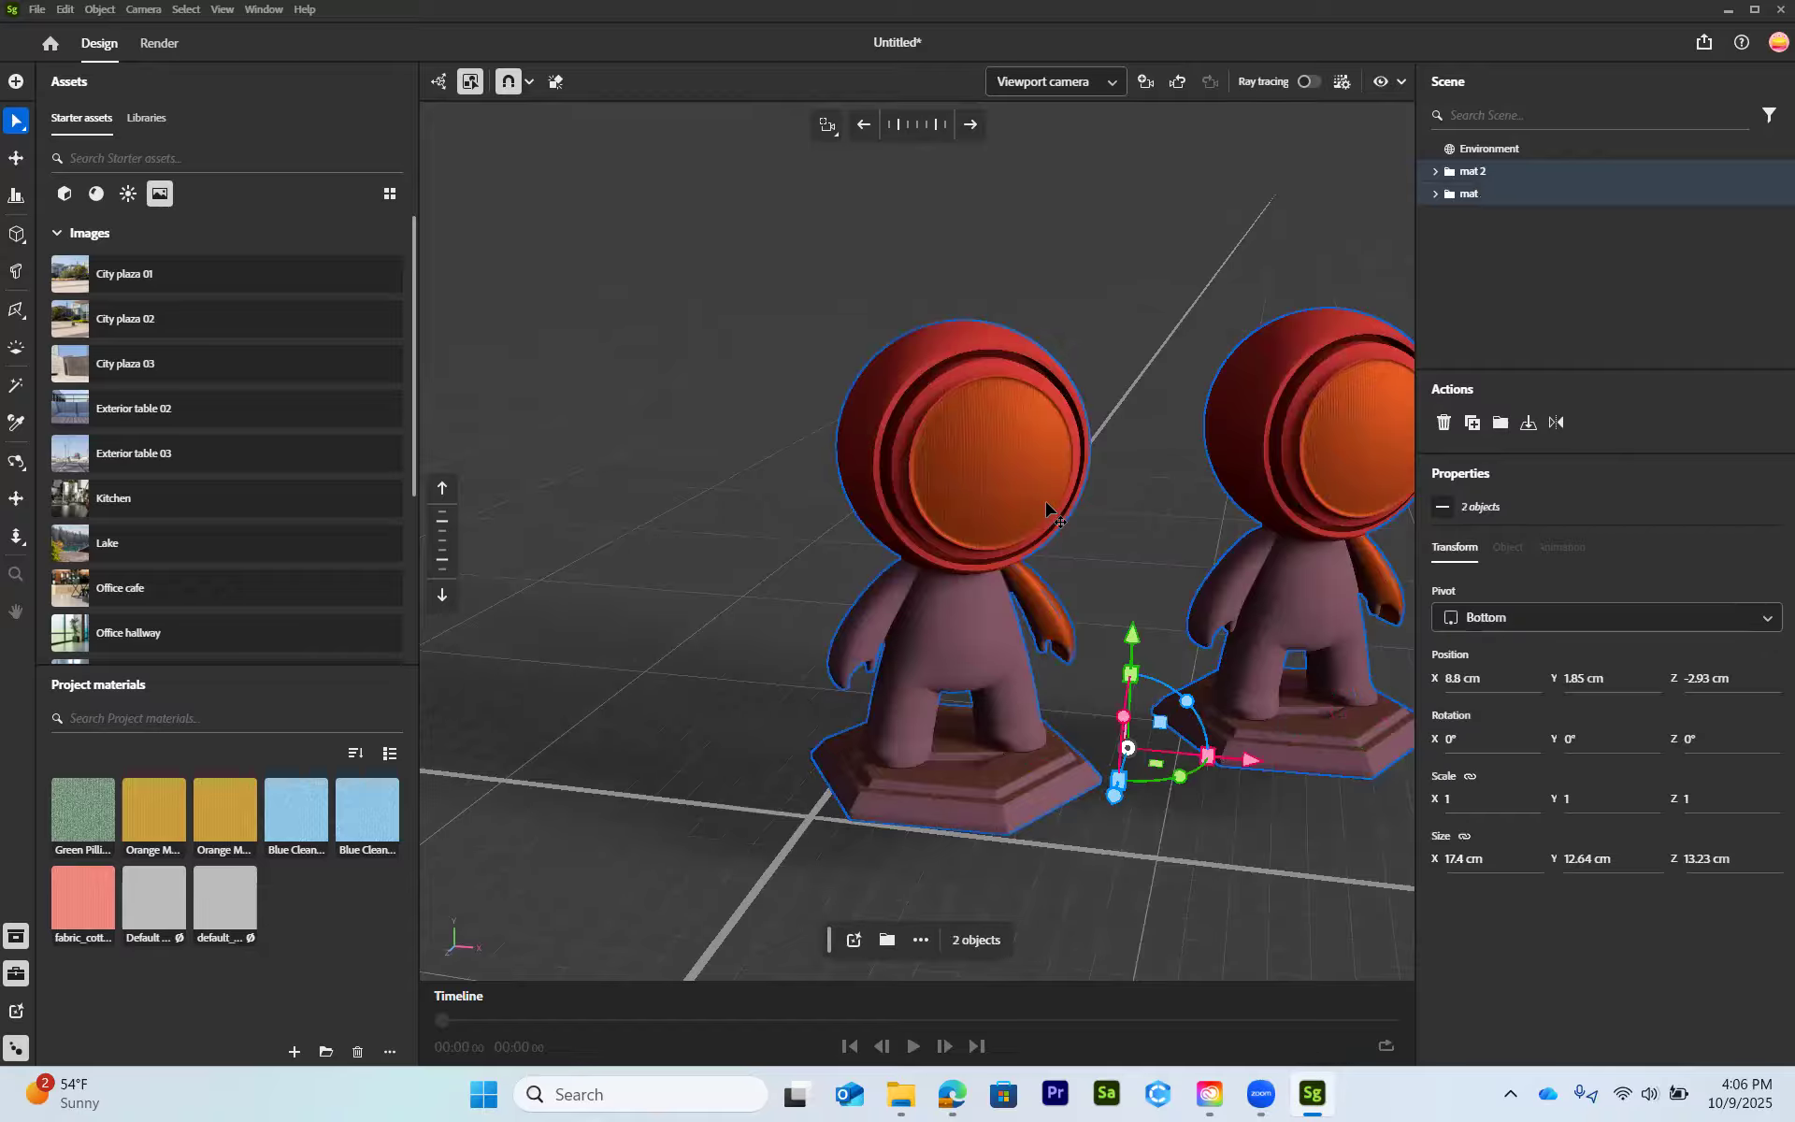
{"action": "left_click", "coordinate": [1500, 425]}
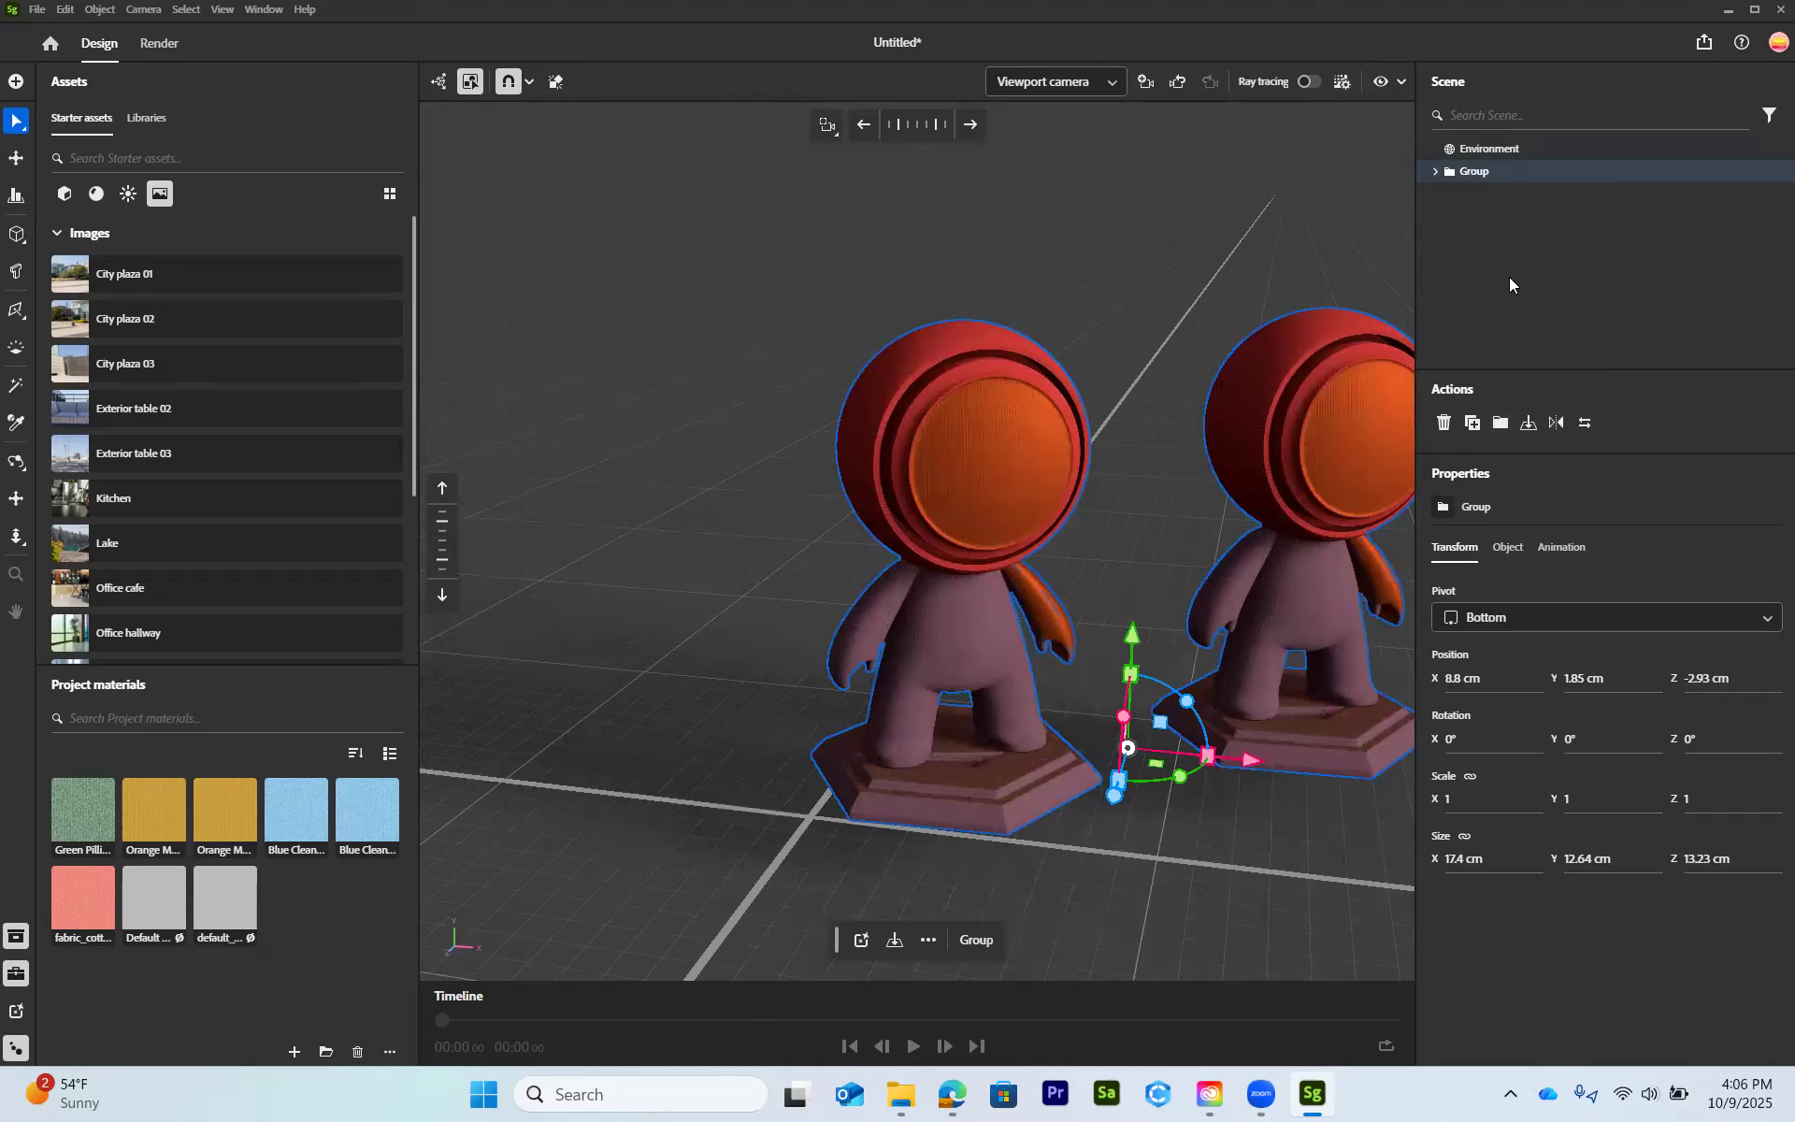
{"action": "left_click", "coordinate": [1435, 173]}
- Raise the group to about 8 cm on Y and snap it down to the ground
{"action": "left_click_drag", "start_coordinate": [1129, 639], "coordinate": [1152, 443]}
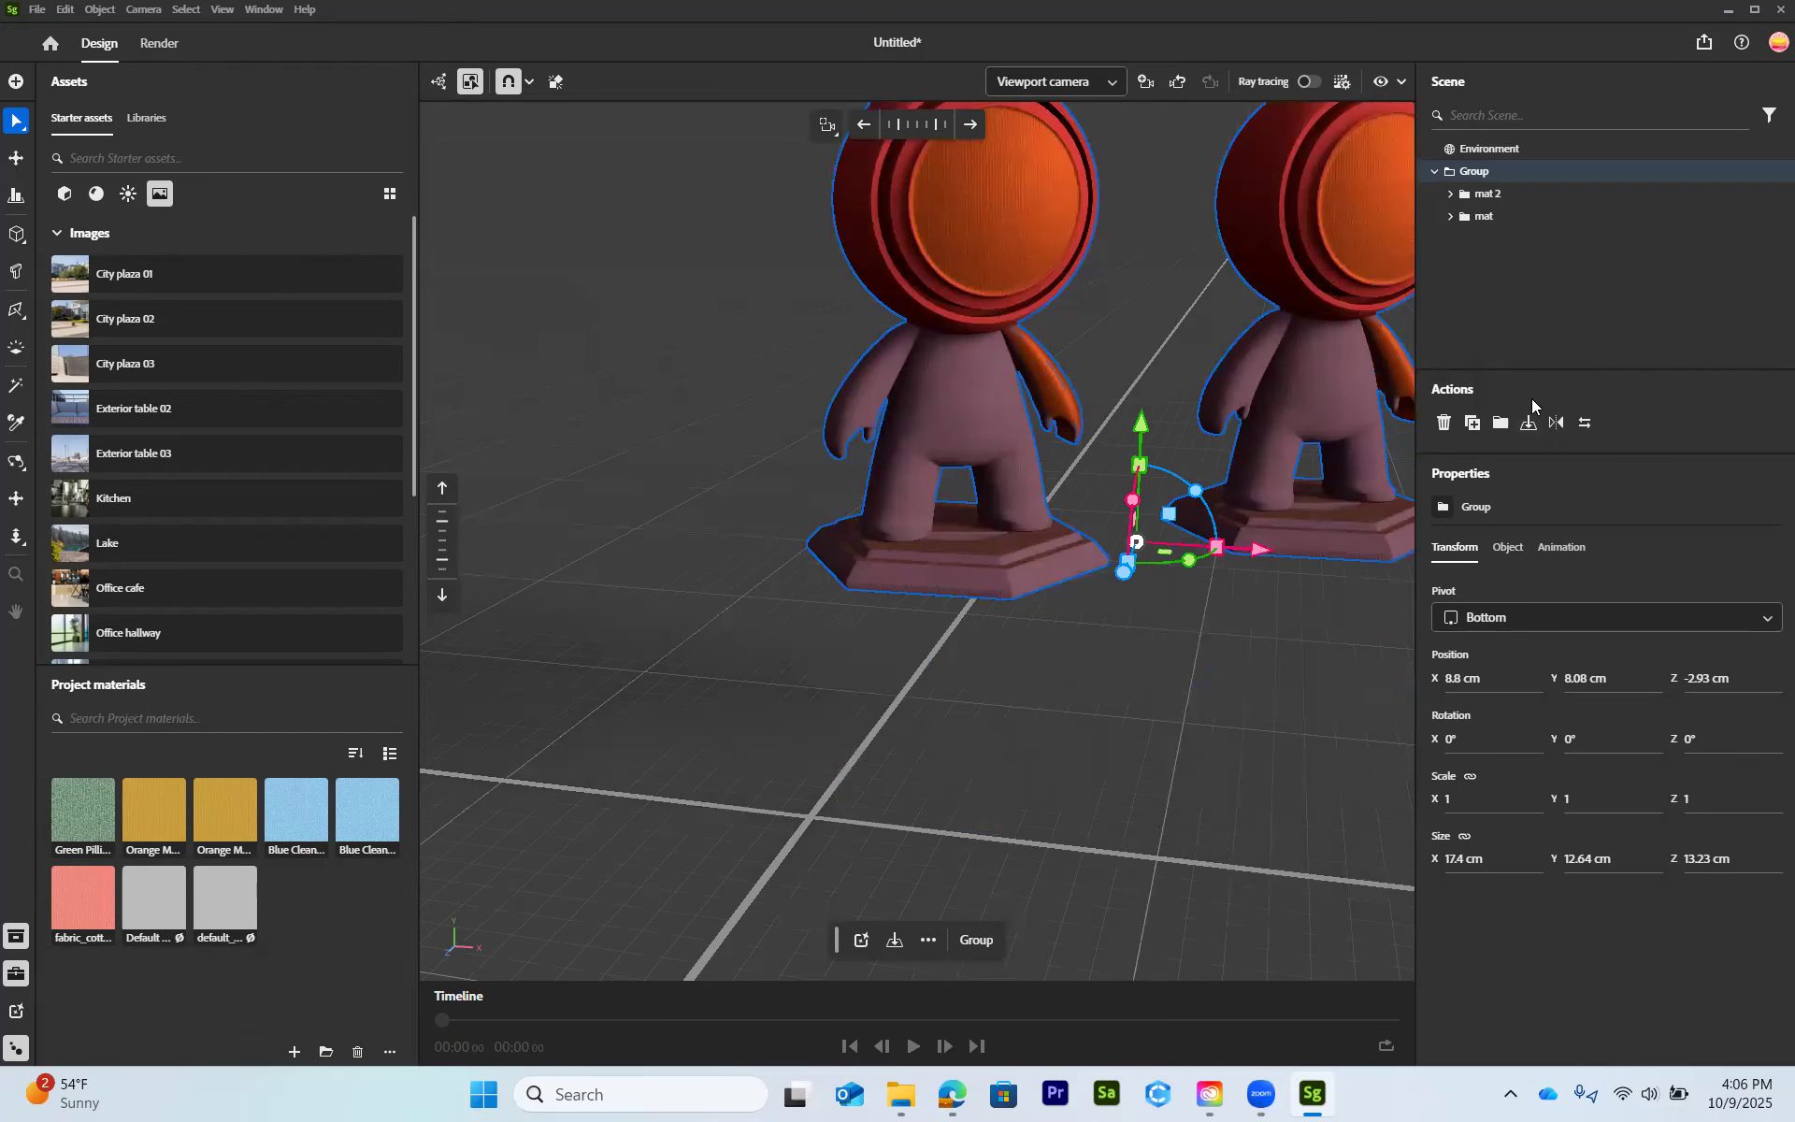
{"action": "left_click", "coordinate": [1528, 426]}
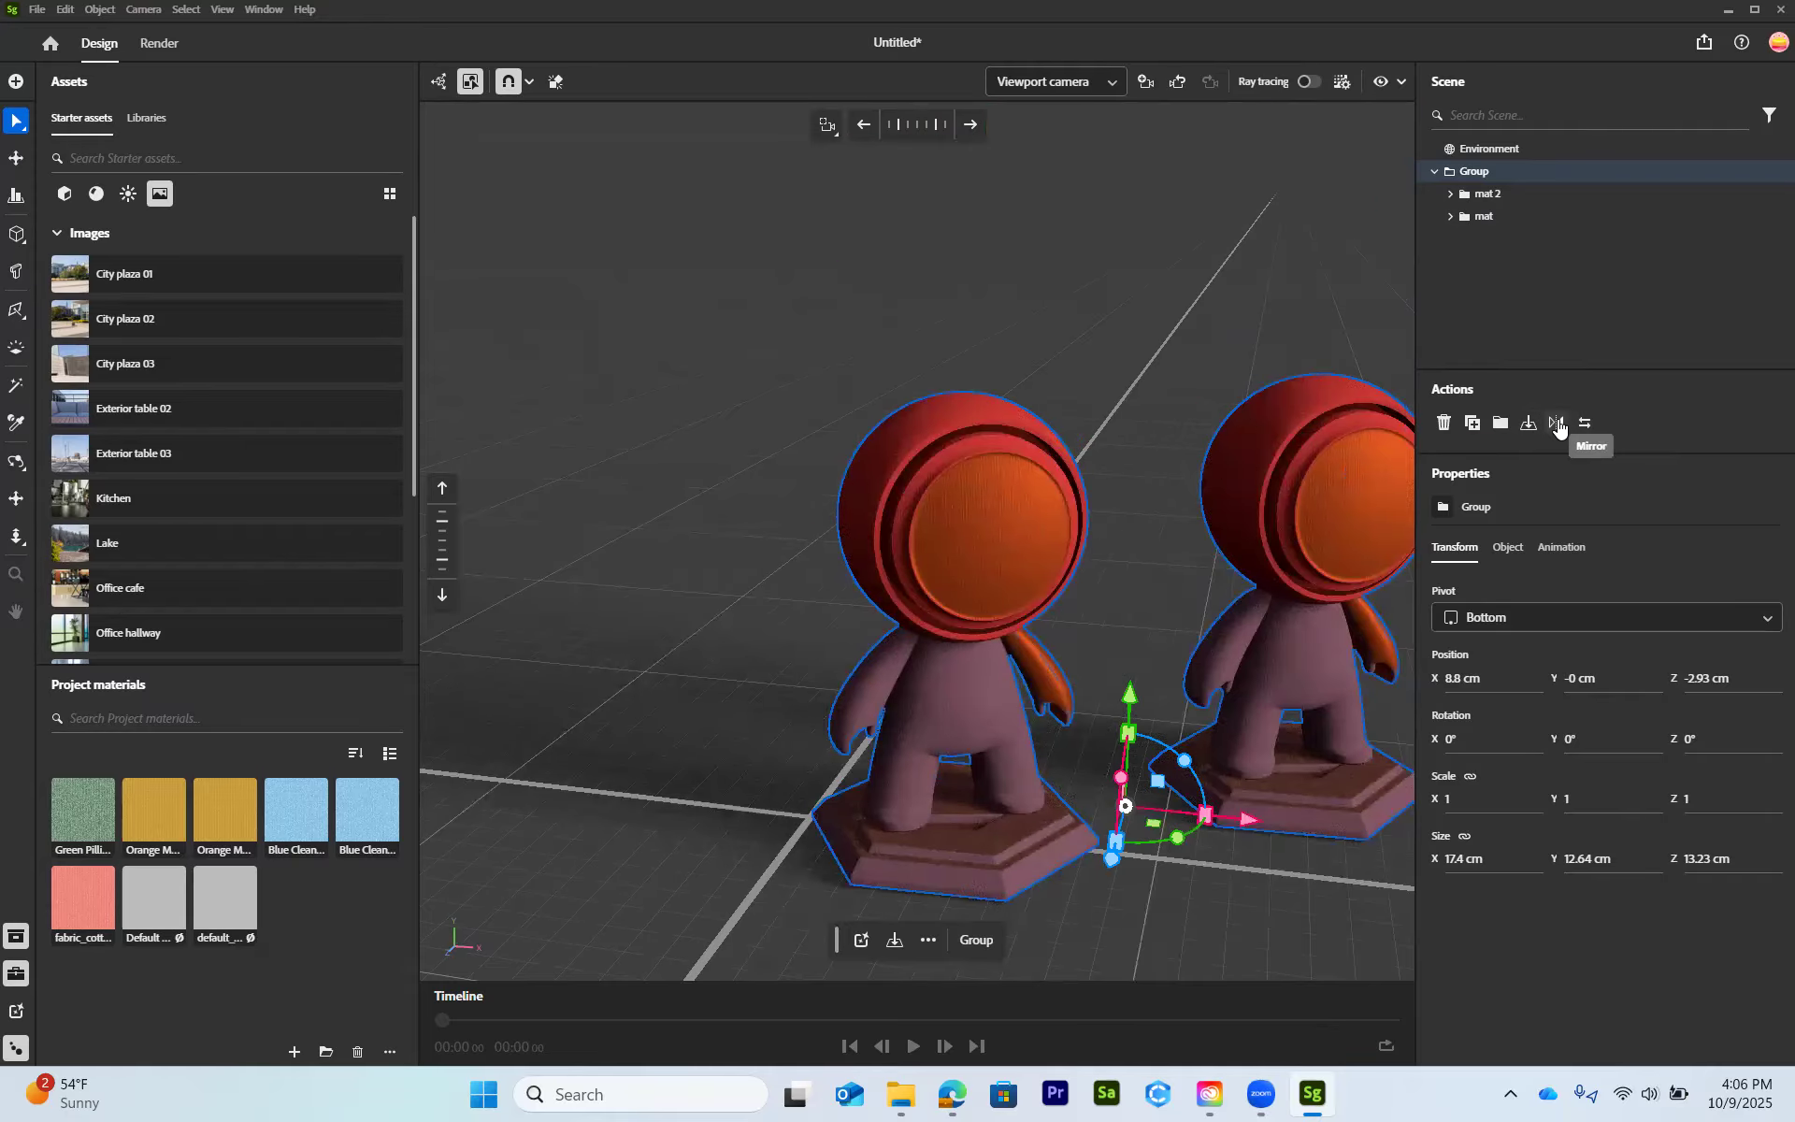
{"action": "left_click", "coordinate": [1169, 418]}
{"action": "left_click", "coordinate": [1326, 493]}
{"action": "left_click", "coordinate": [1169, 452]}
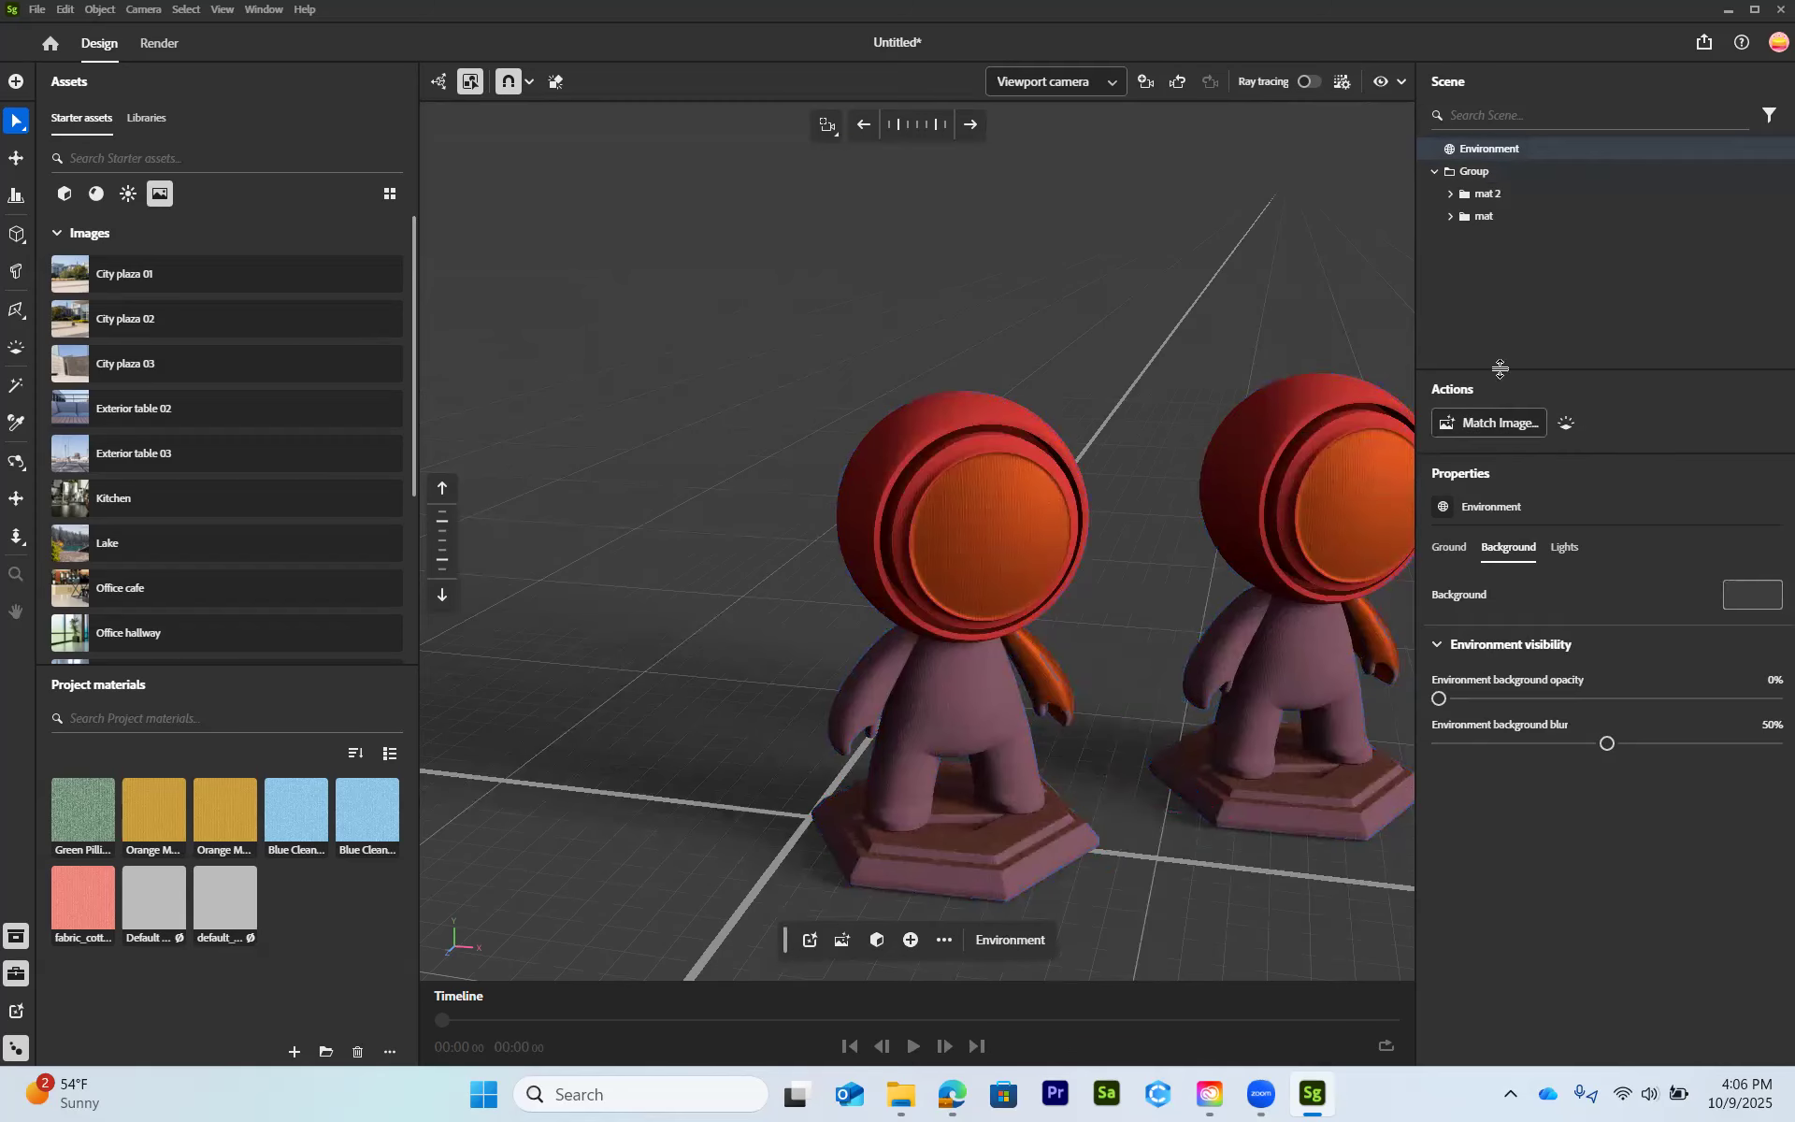
{"action": "left_click", "coordinate": [1348, 497]}
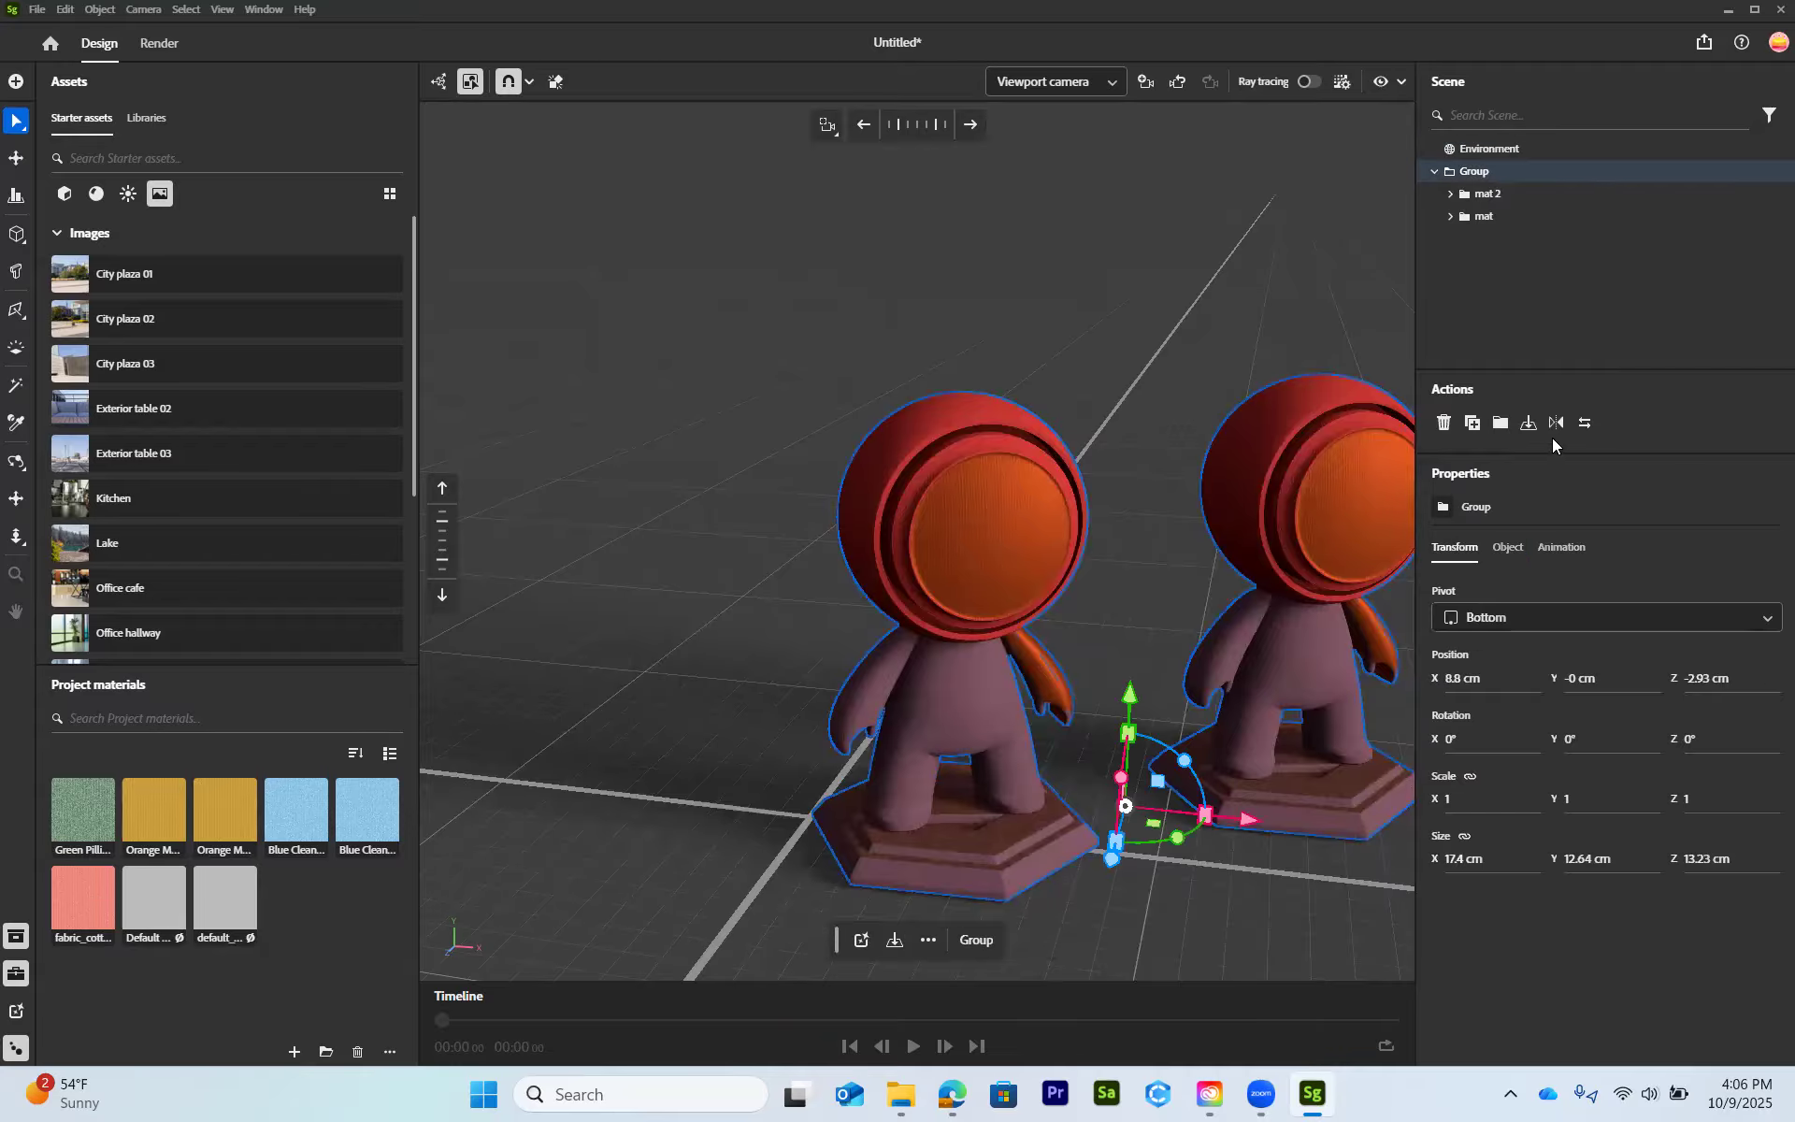
{"action": "left_click", "coordinate": [1307, 926]}
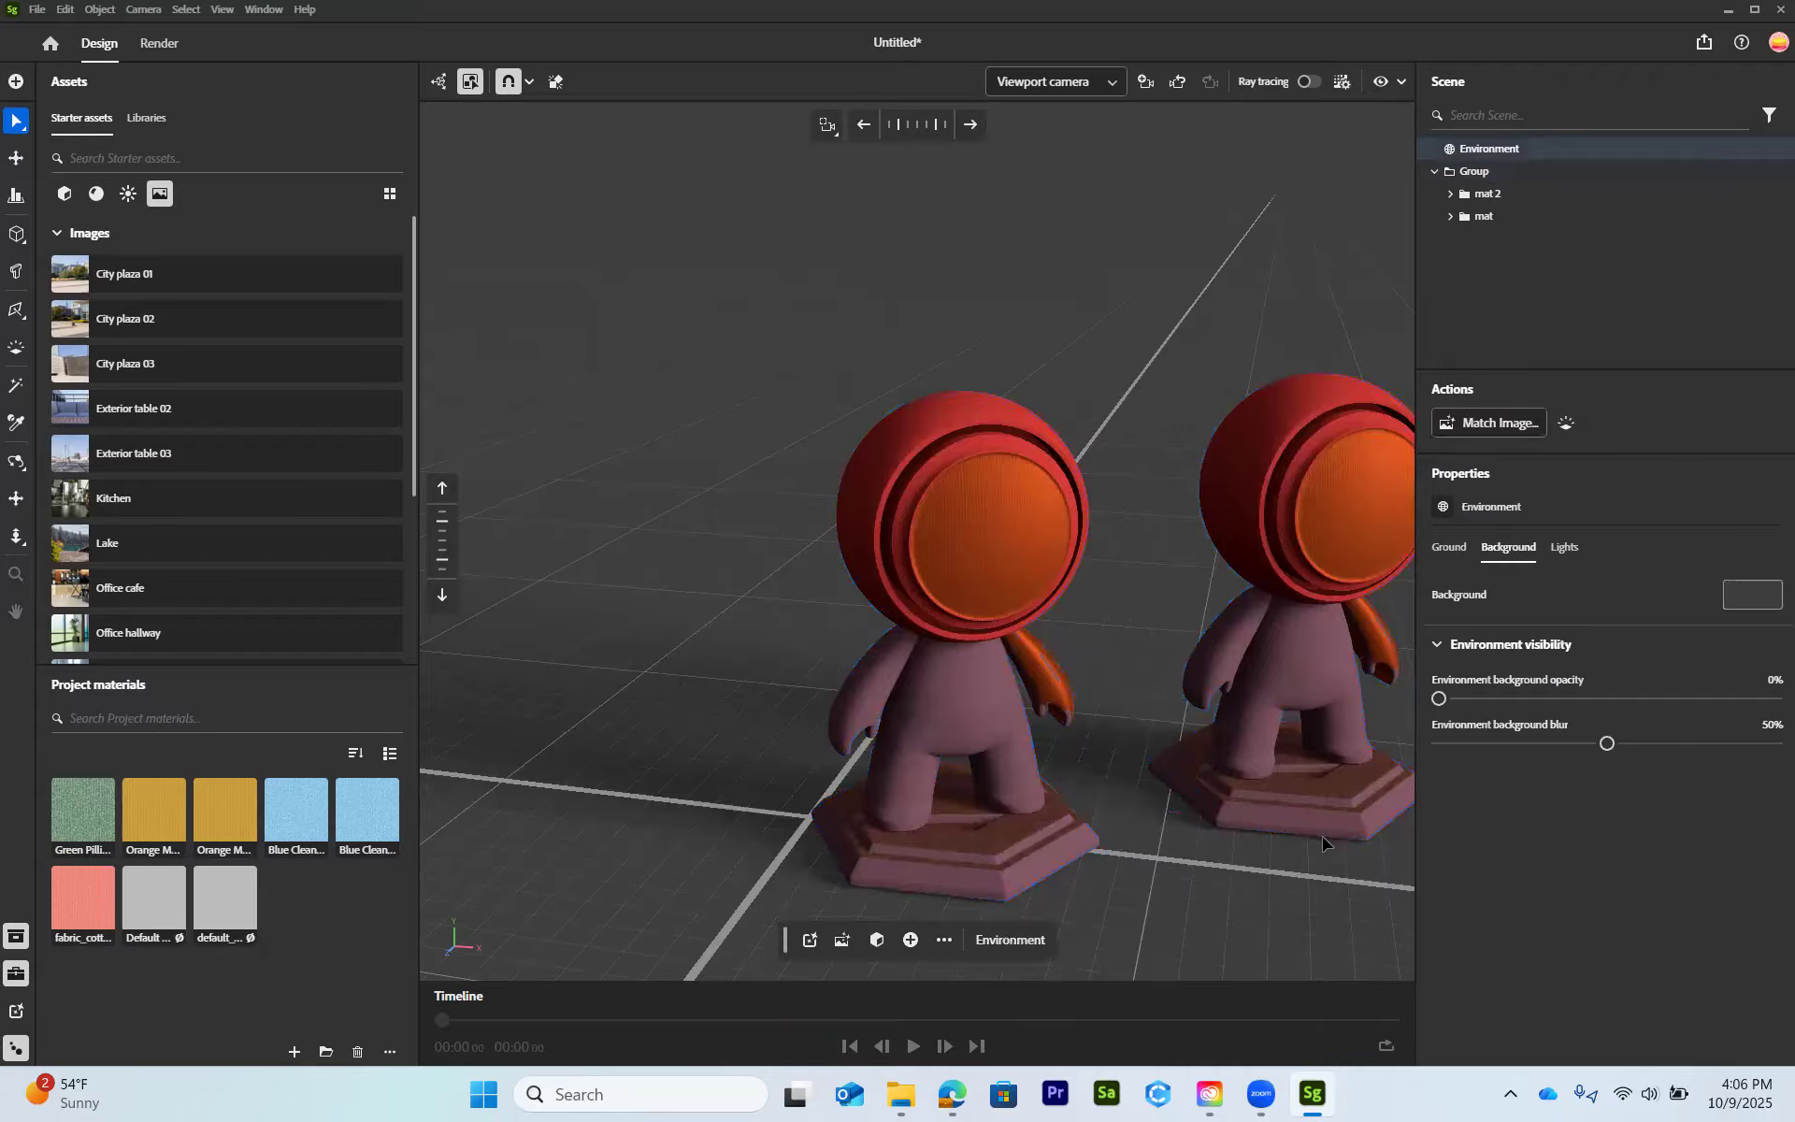
- Set the repeat of the fabric_cotton_jersey material on the mat 2 head mesh to 2.9 on X and Y
{"action": "left_click", "coordinate": [1487, 194]}
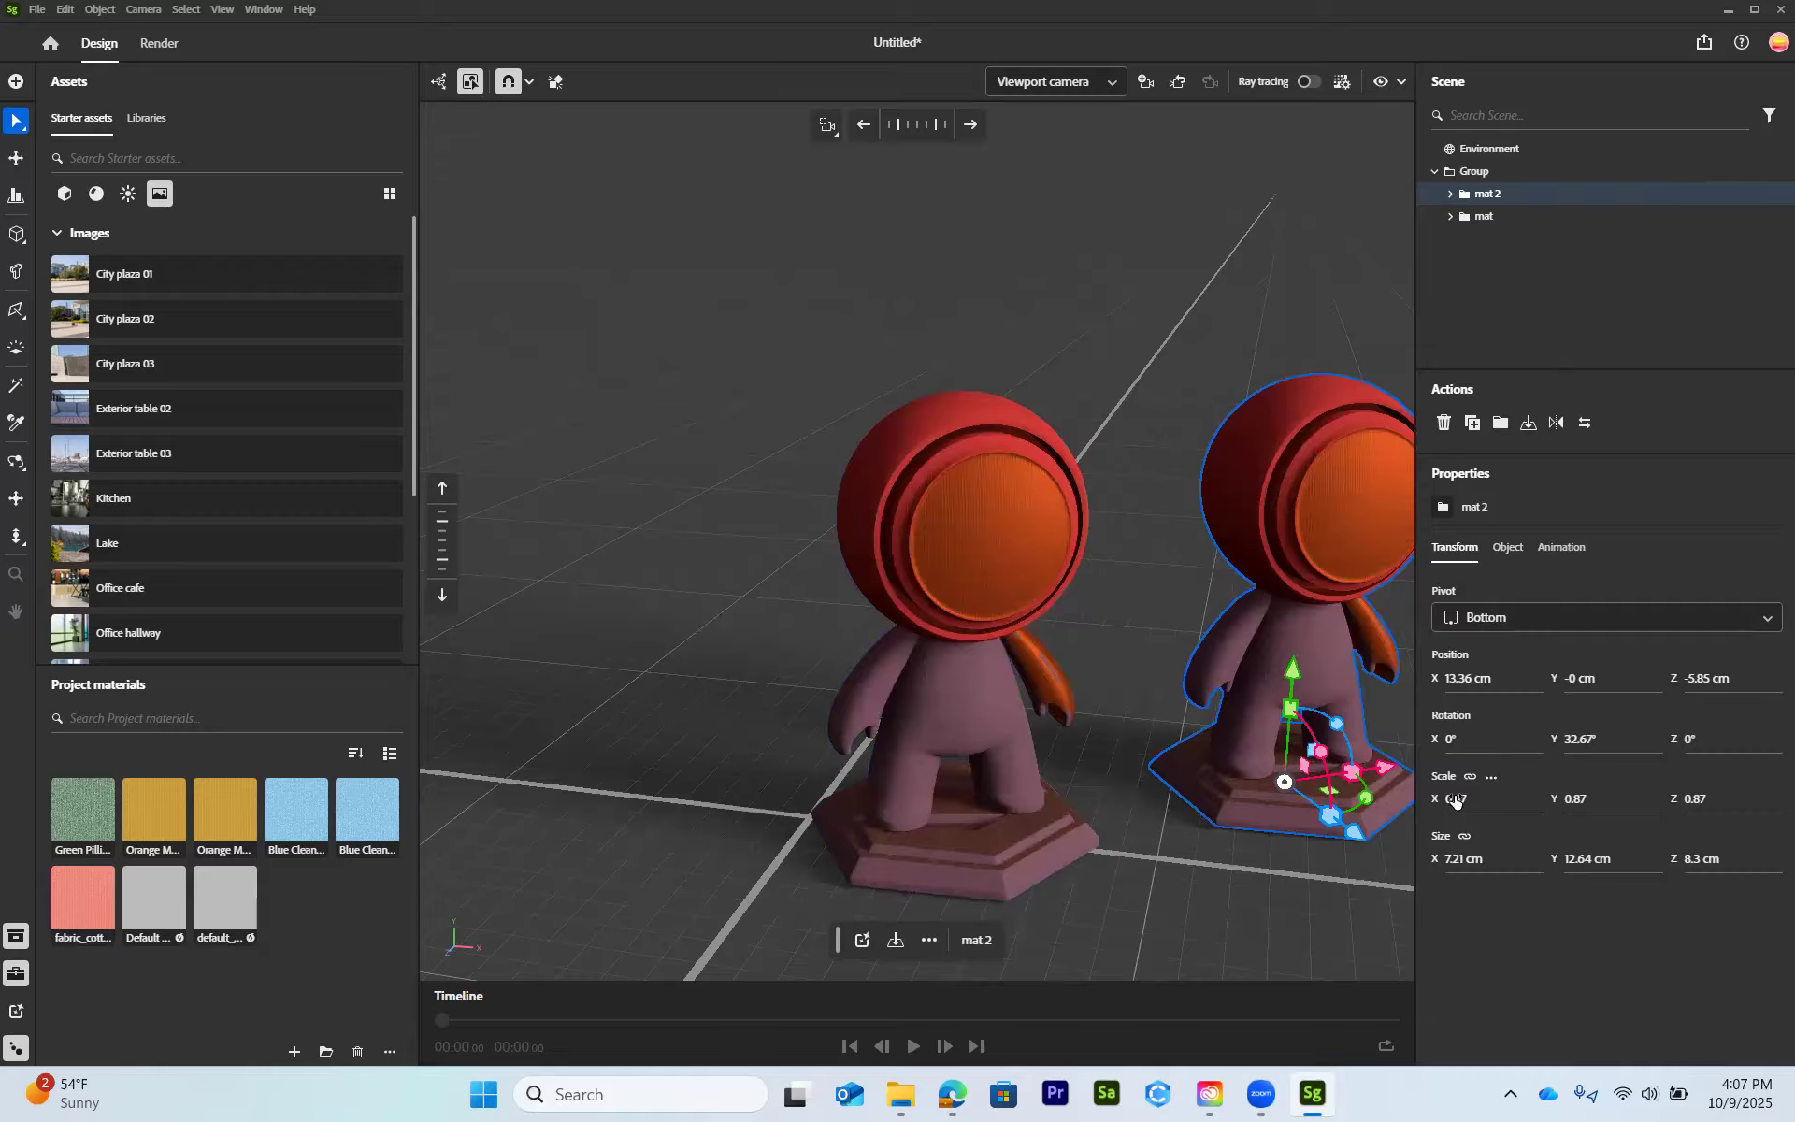
{"action": "left_click", "coordinate": [1516, 556]}
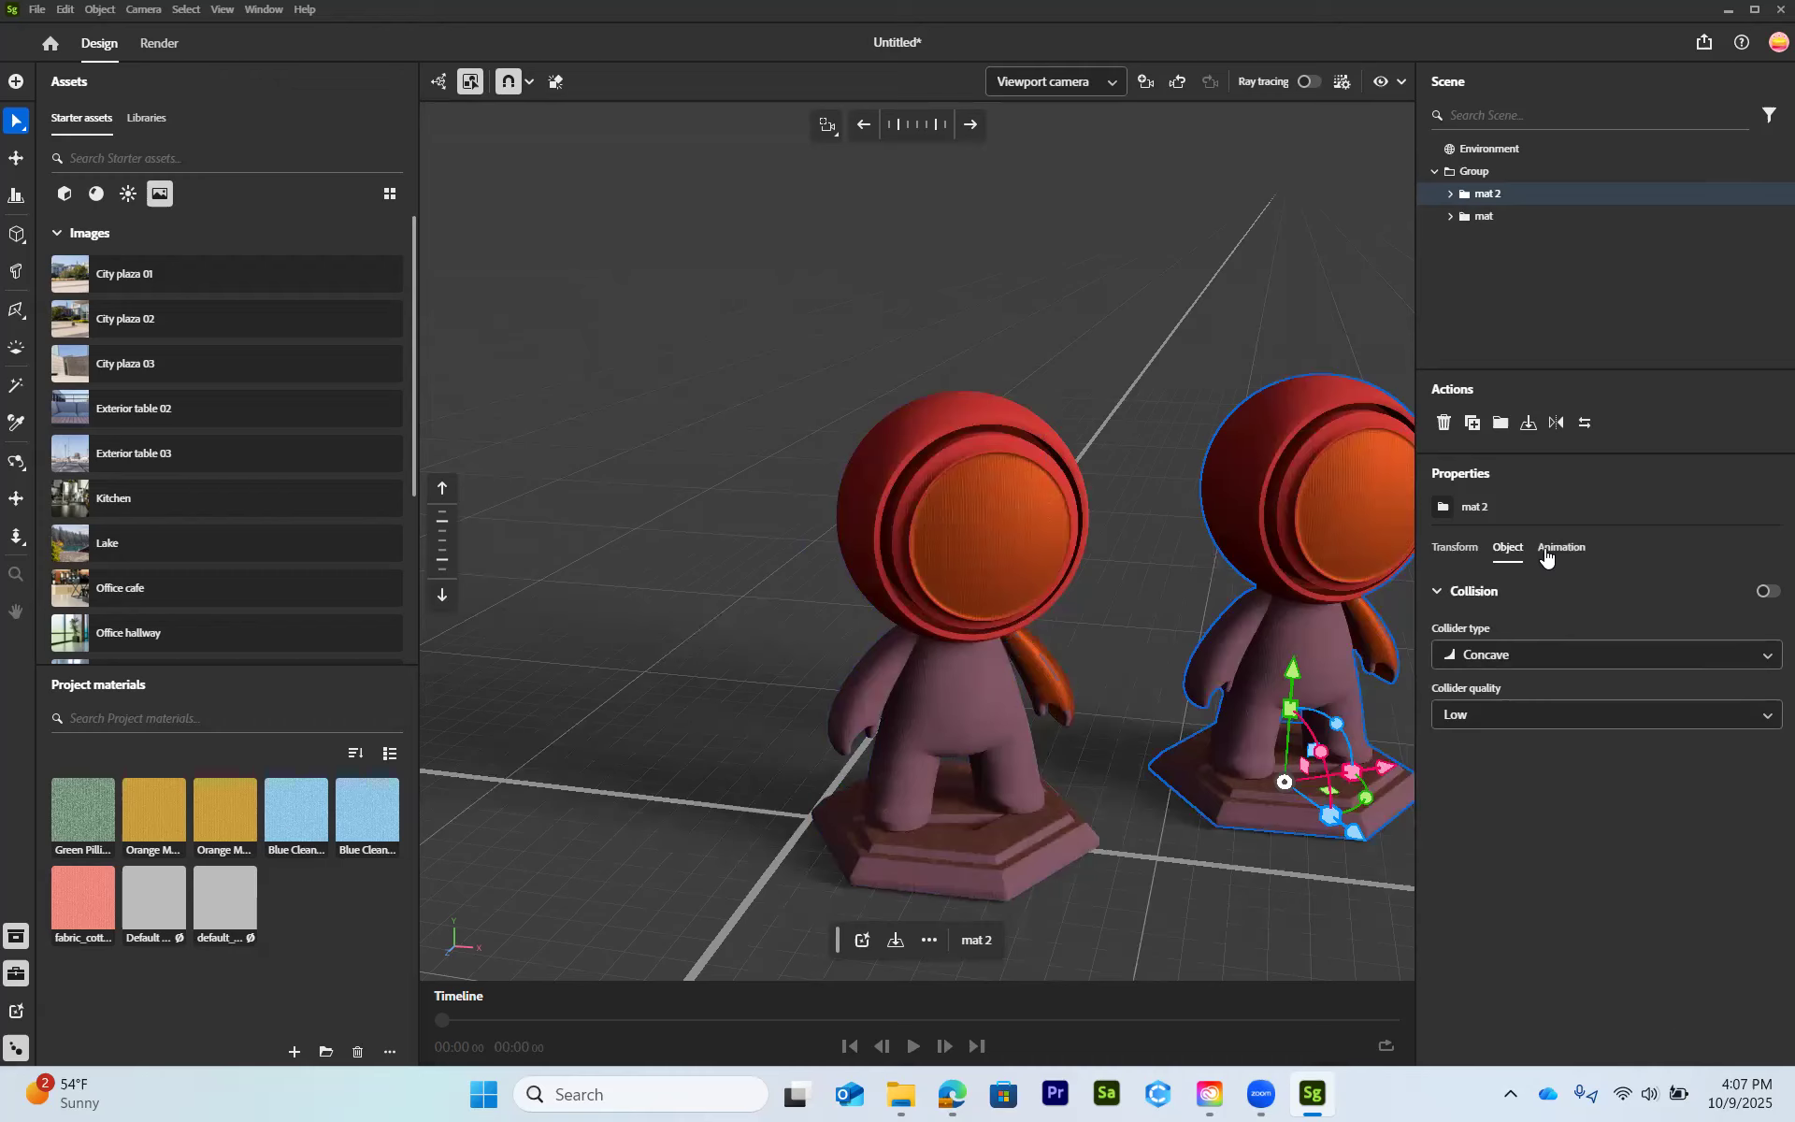
{"action": "left_click", "coordinate": [1551, 549]}
{"action": "left_click", "coordinate": [1514, 556]}
{"action": "left_click", "coordinate": [1450, 196]}
{"action": "left_click", "coordinate": [1504, 217]}
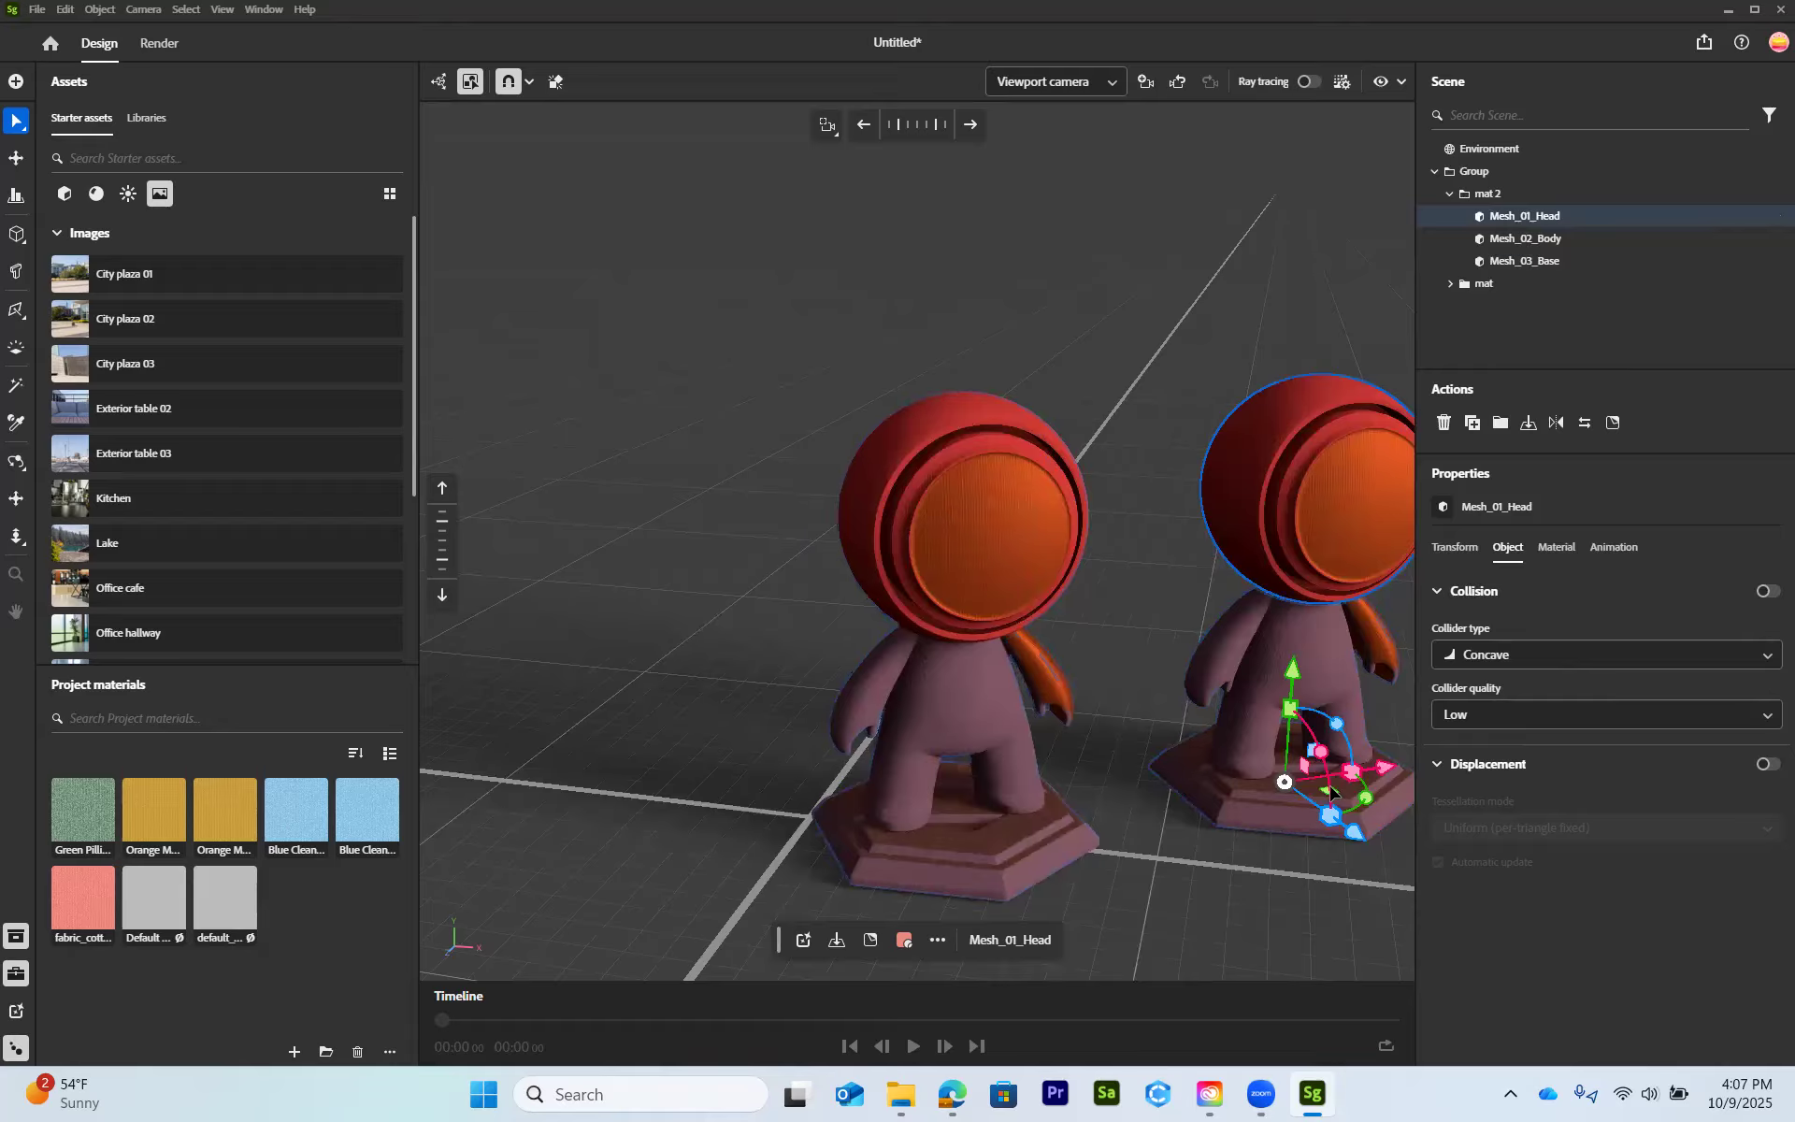
{"action": "left_click", "coordinate": [1558, 550]}
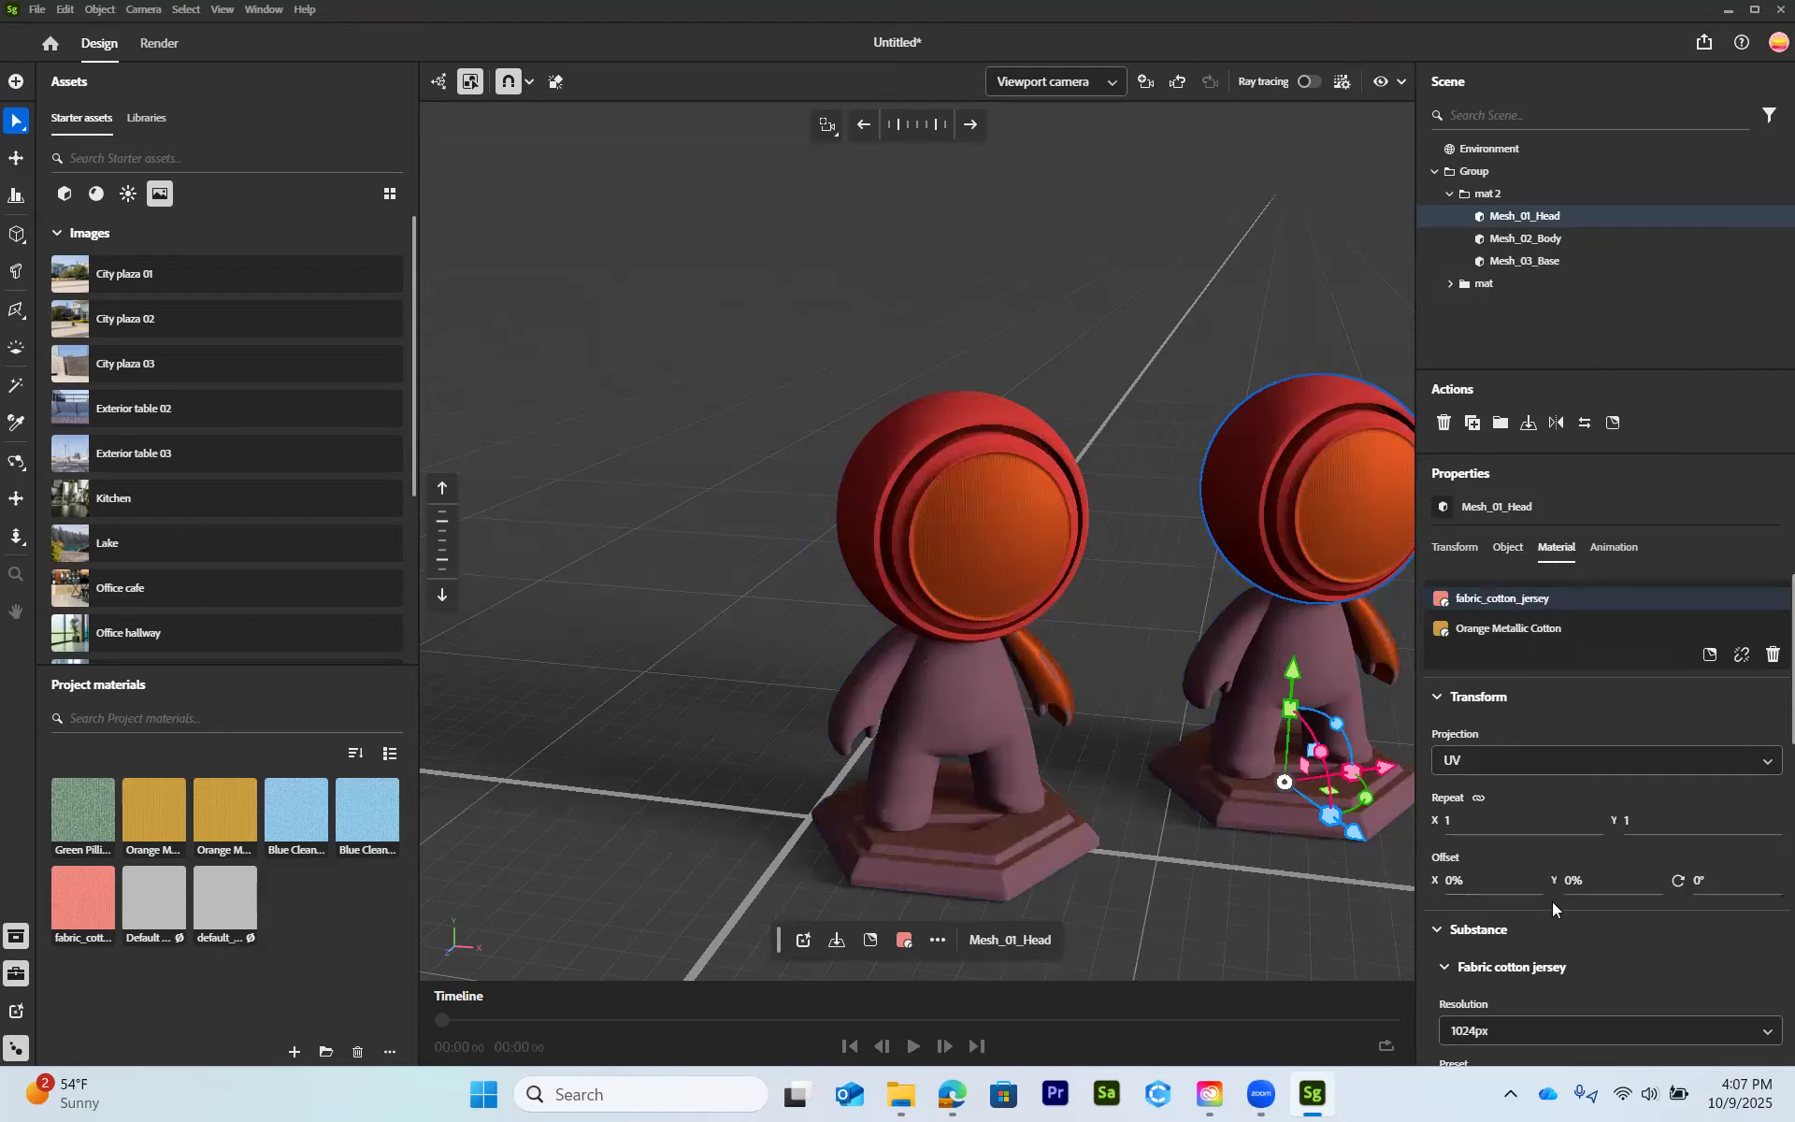
{"action": "left_click_drag", "start_coordinate": [1452, 838], "coordinate": [1469, 838]}
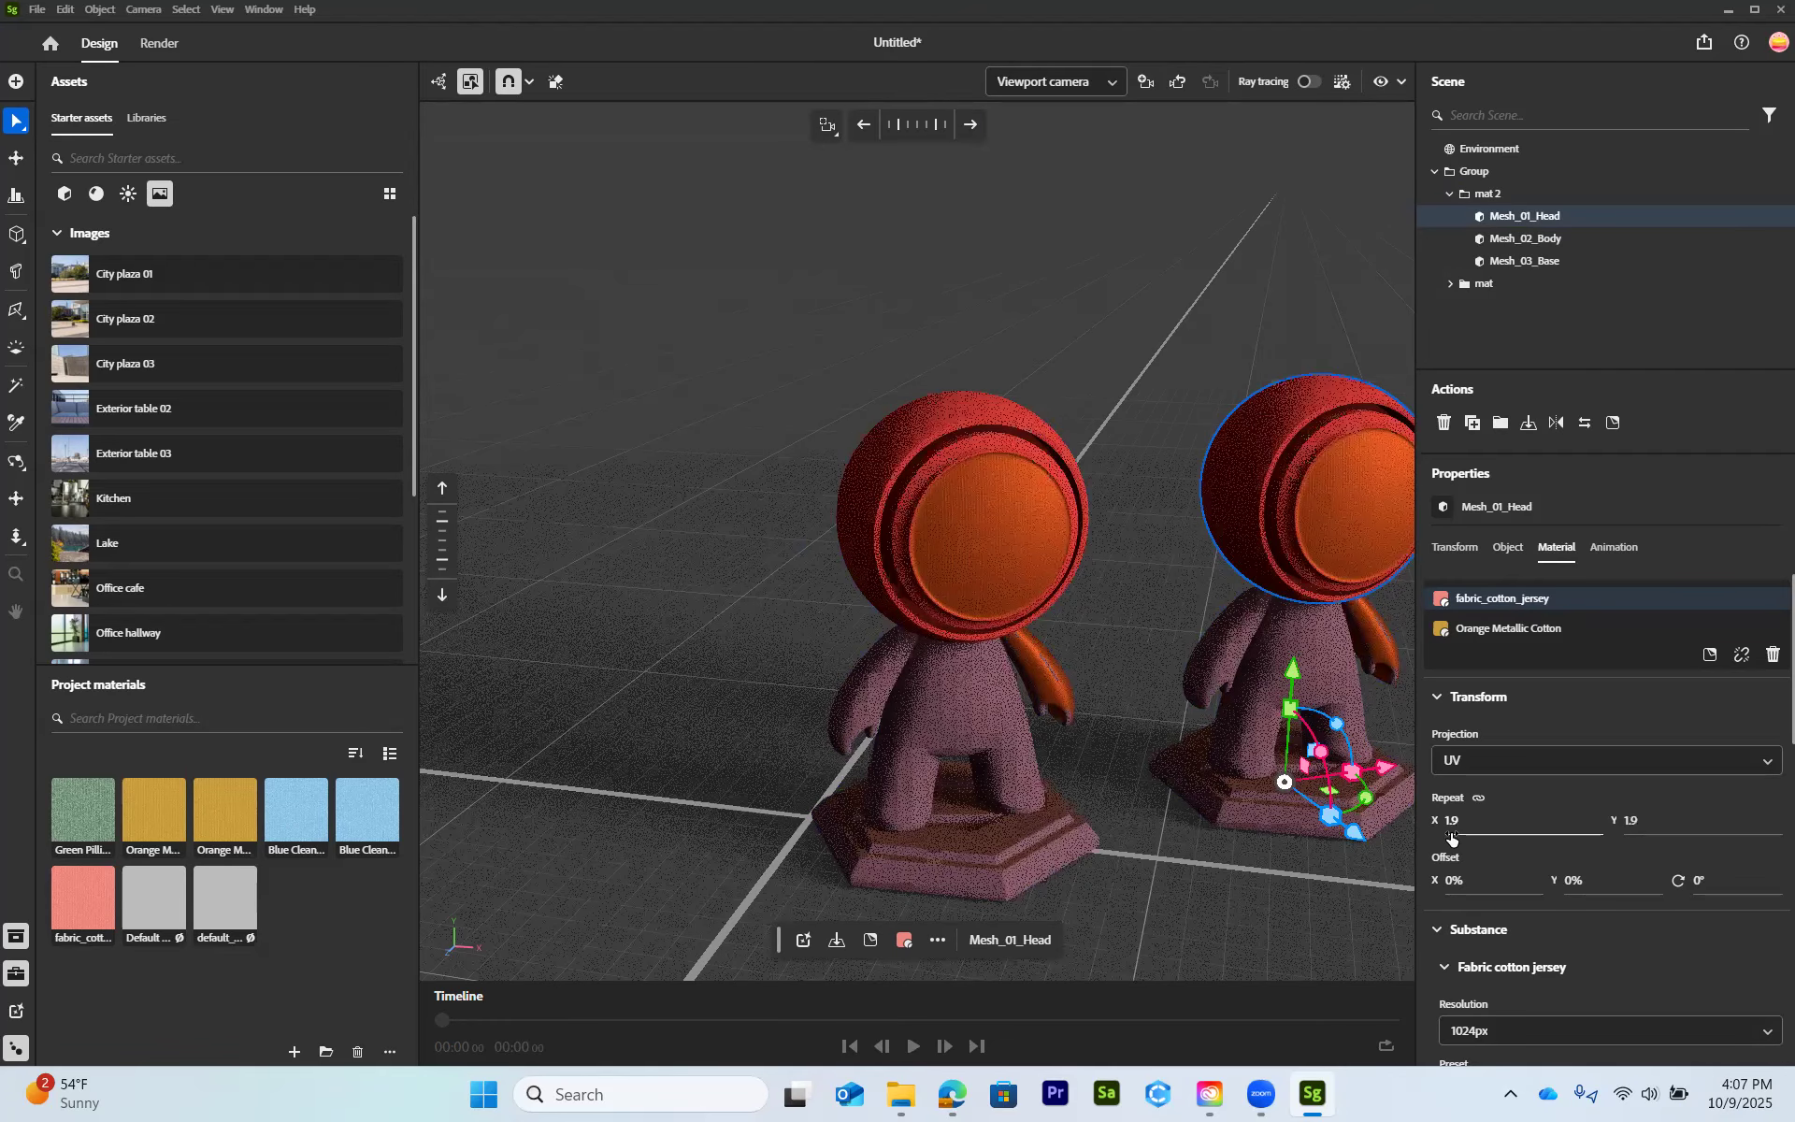
{"action": "scroll", "coordinate": [1309, 681], "scroll_direction": "up", "scroll_amount": 4}
{"action": "scroll", "coordinate": [1029, 606], "scroll_direction": "up", "scroll_amount": 3}
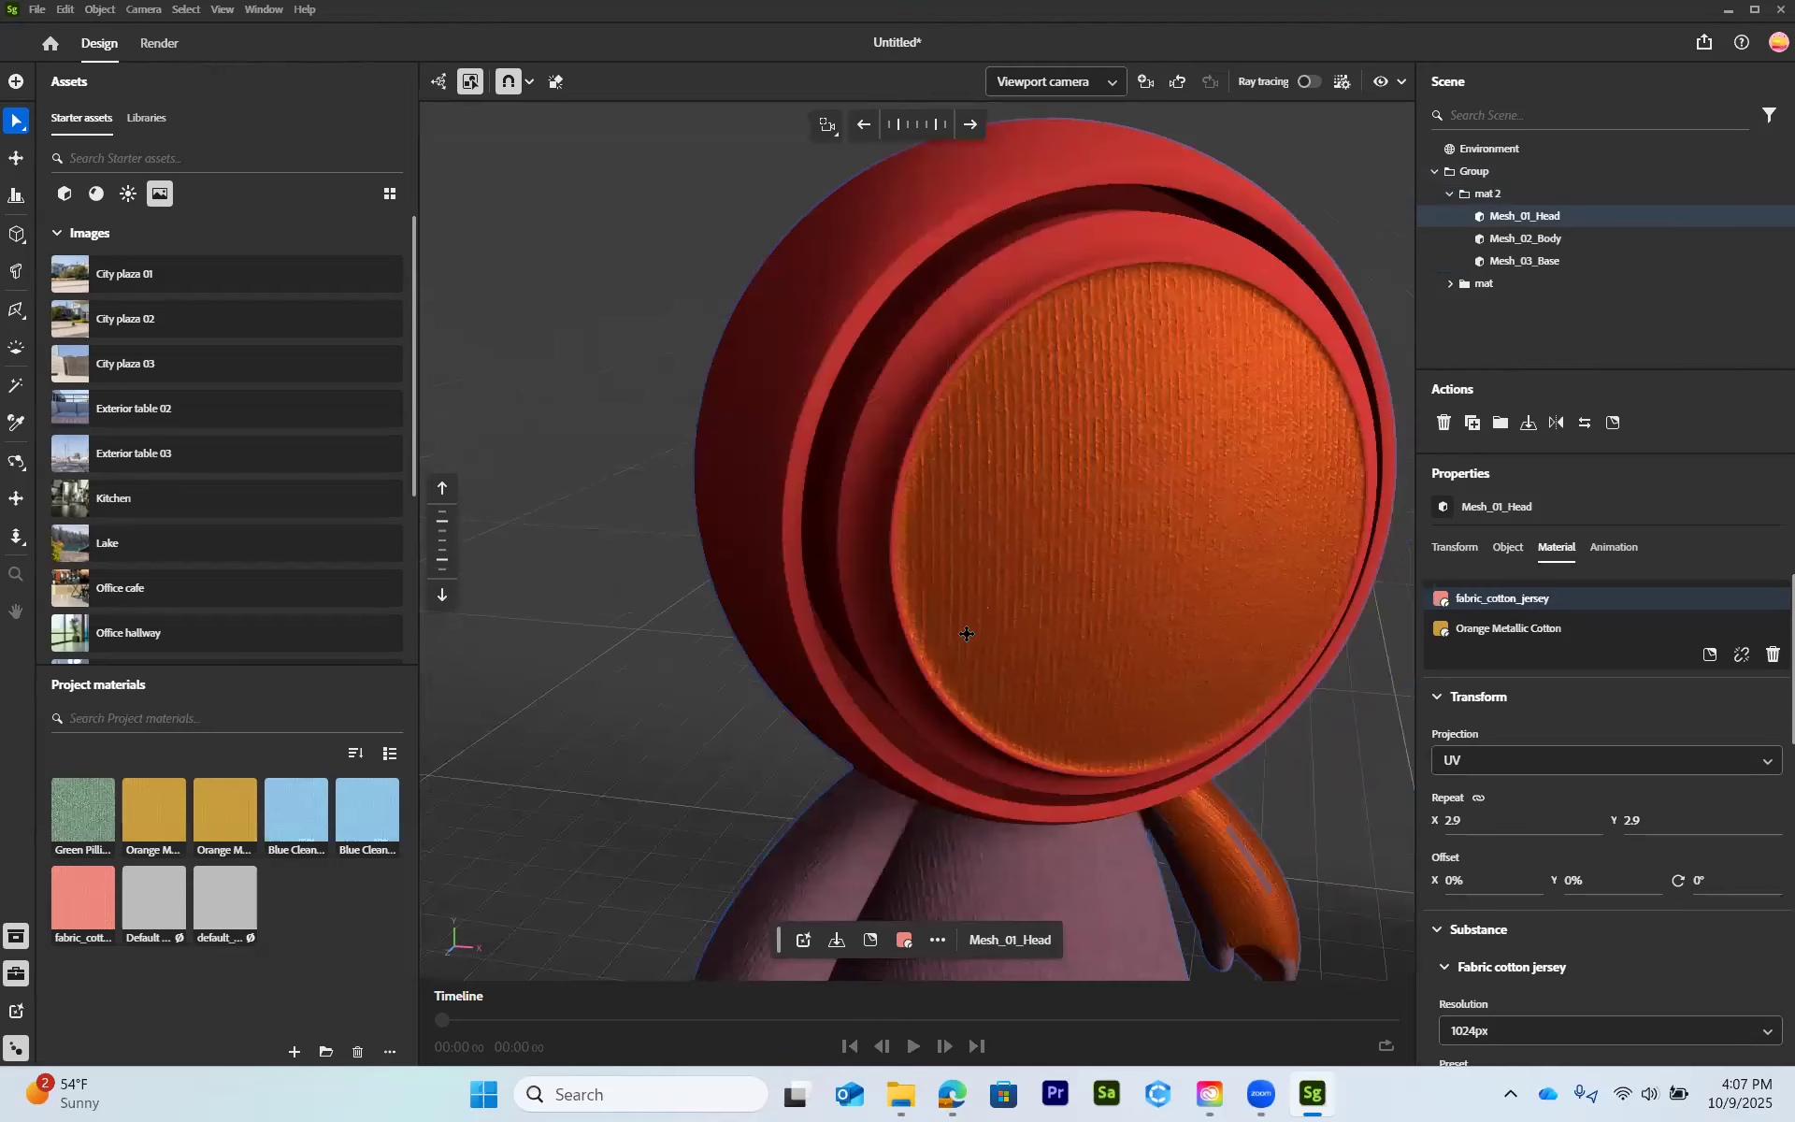
{"action": "middle_click_drag", "start_coordinate": [967, 634], "coordinate": [1110, 694]}
{"action": "left_click", "coordinate": [945, 514]}
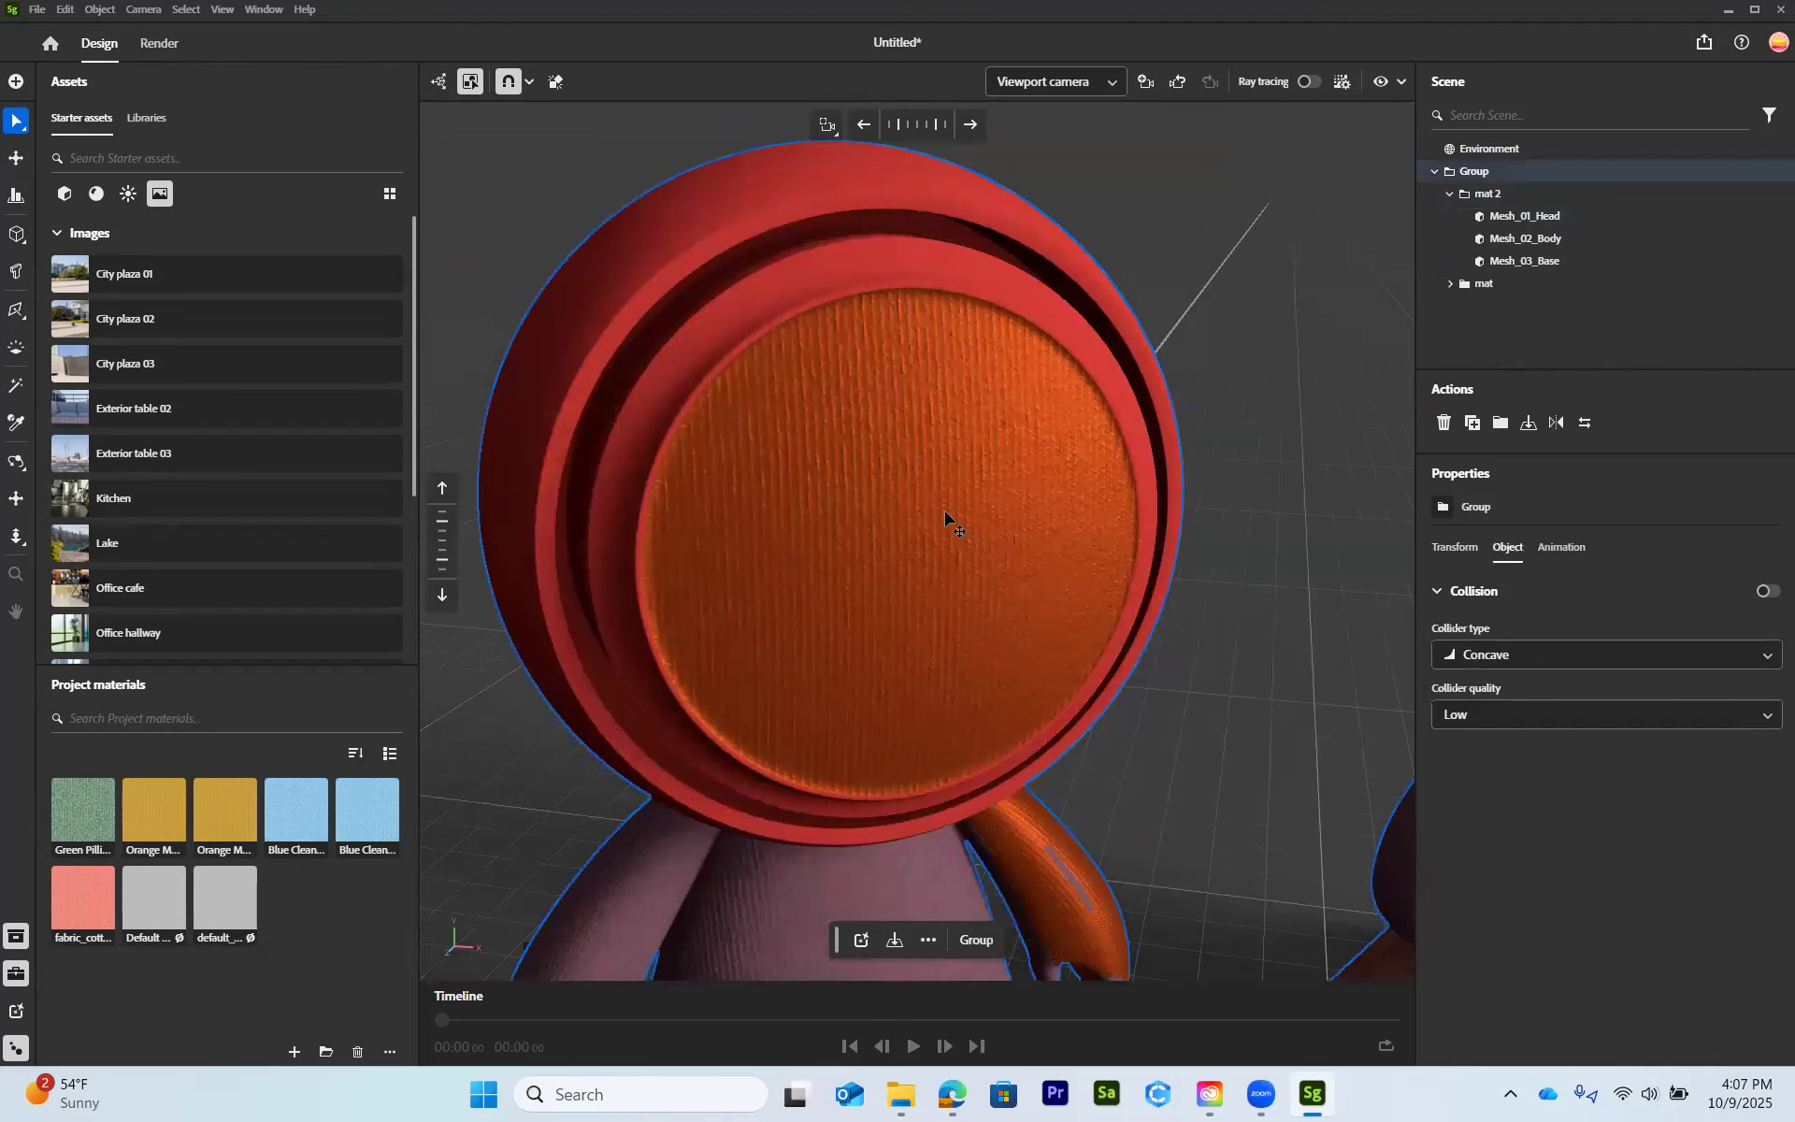
- Set the resolution of the mat 2 head's fabric cotton jersey material to 4096px and review its fabric parameters
{"action": "left_click", "coordinate": [1524, 240]}
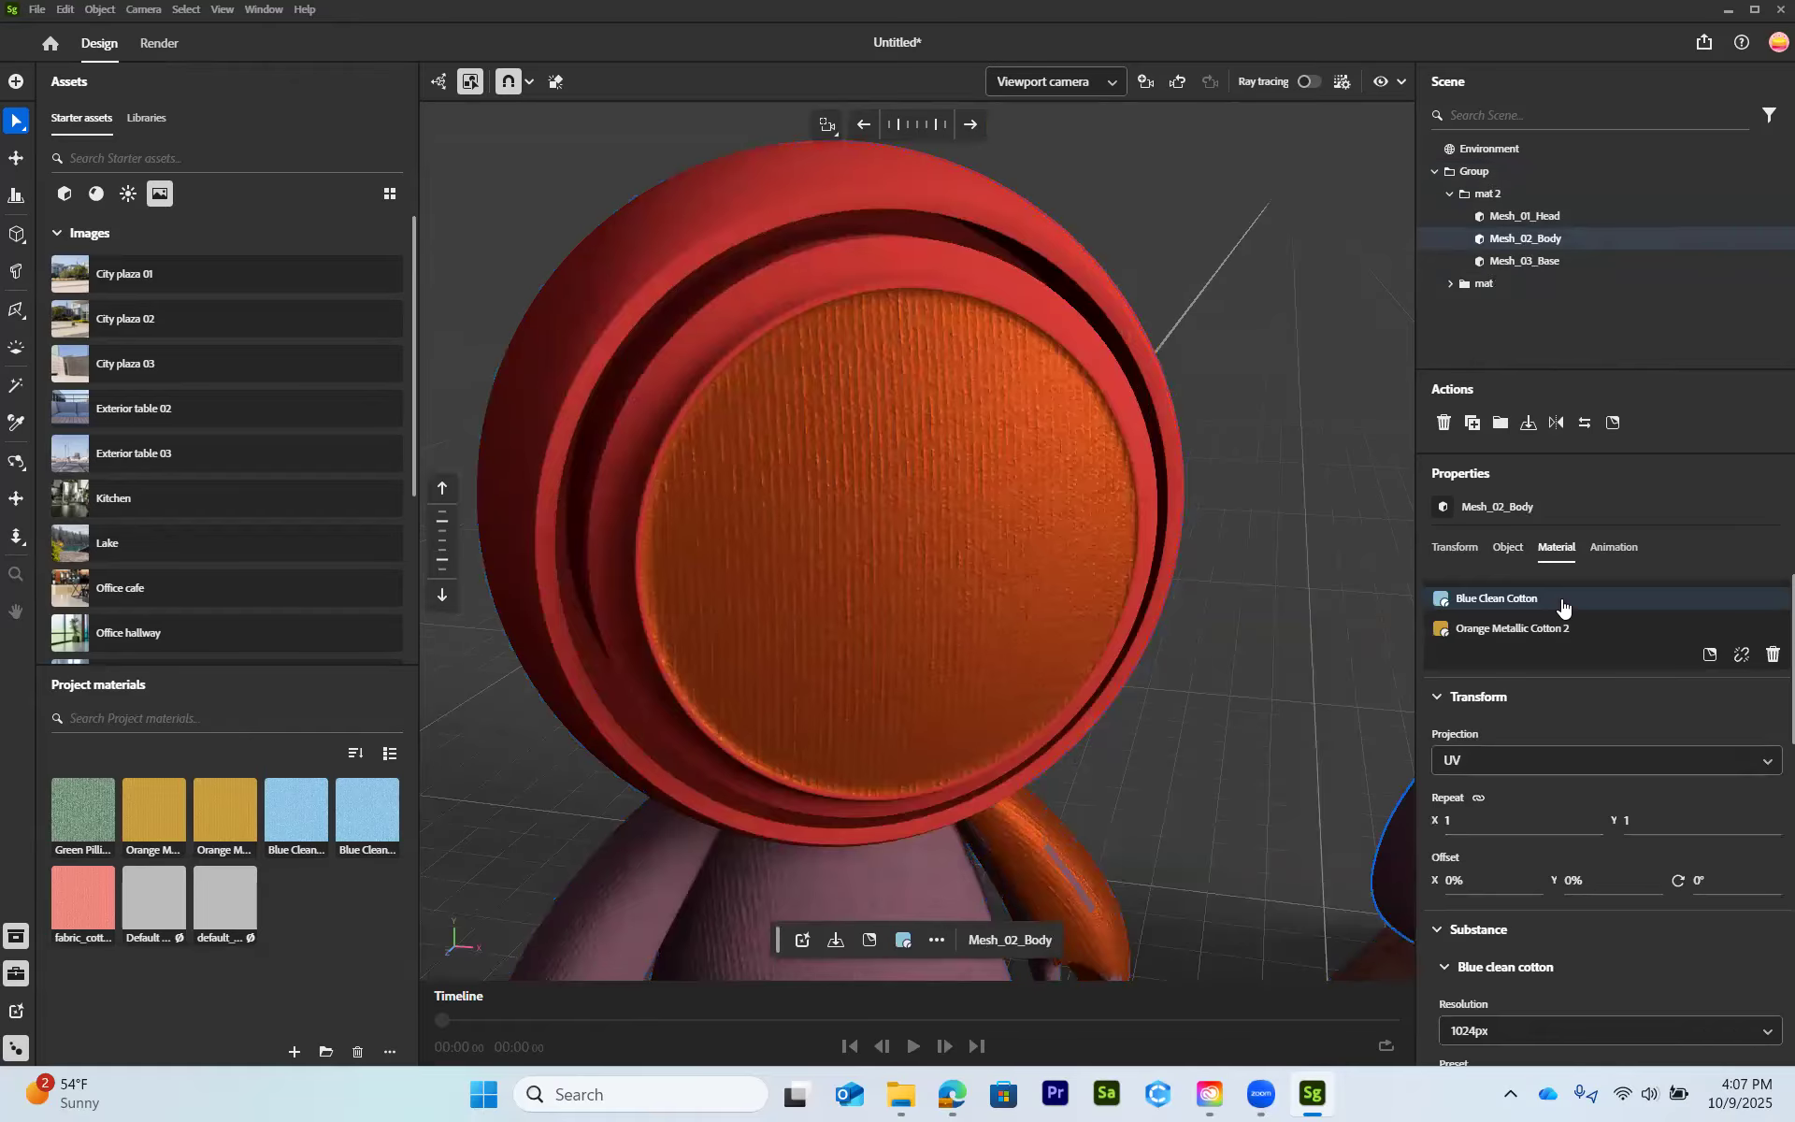
{"action": "scroll", "coordinate": [1540, 899], "scroll_direction": "down", "scroll_amount": 2}
{"action": "left_click", "coordinate": [1524, 216]}
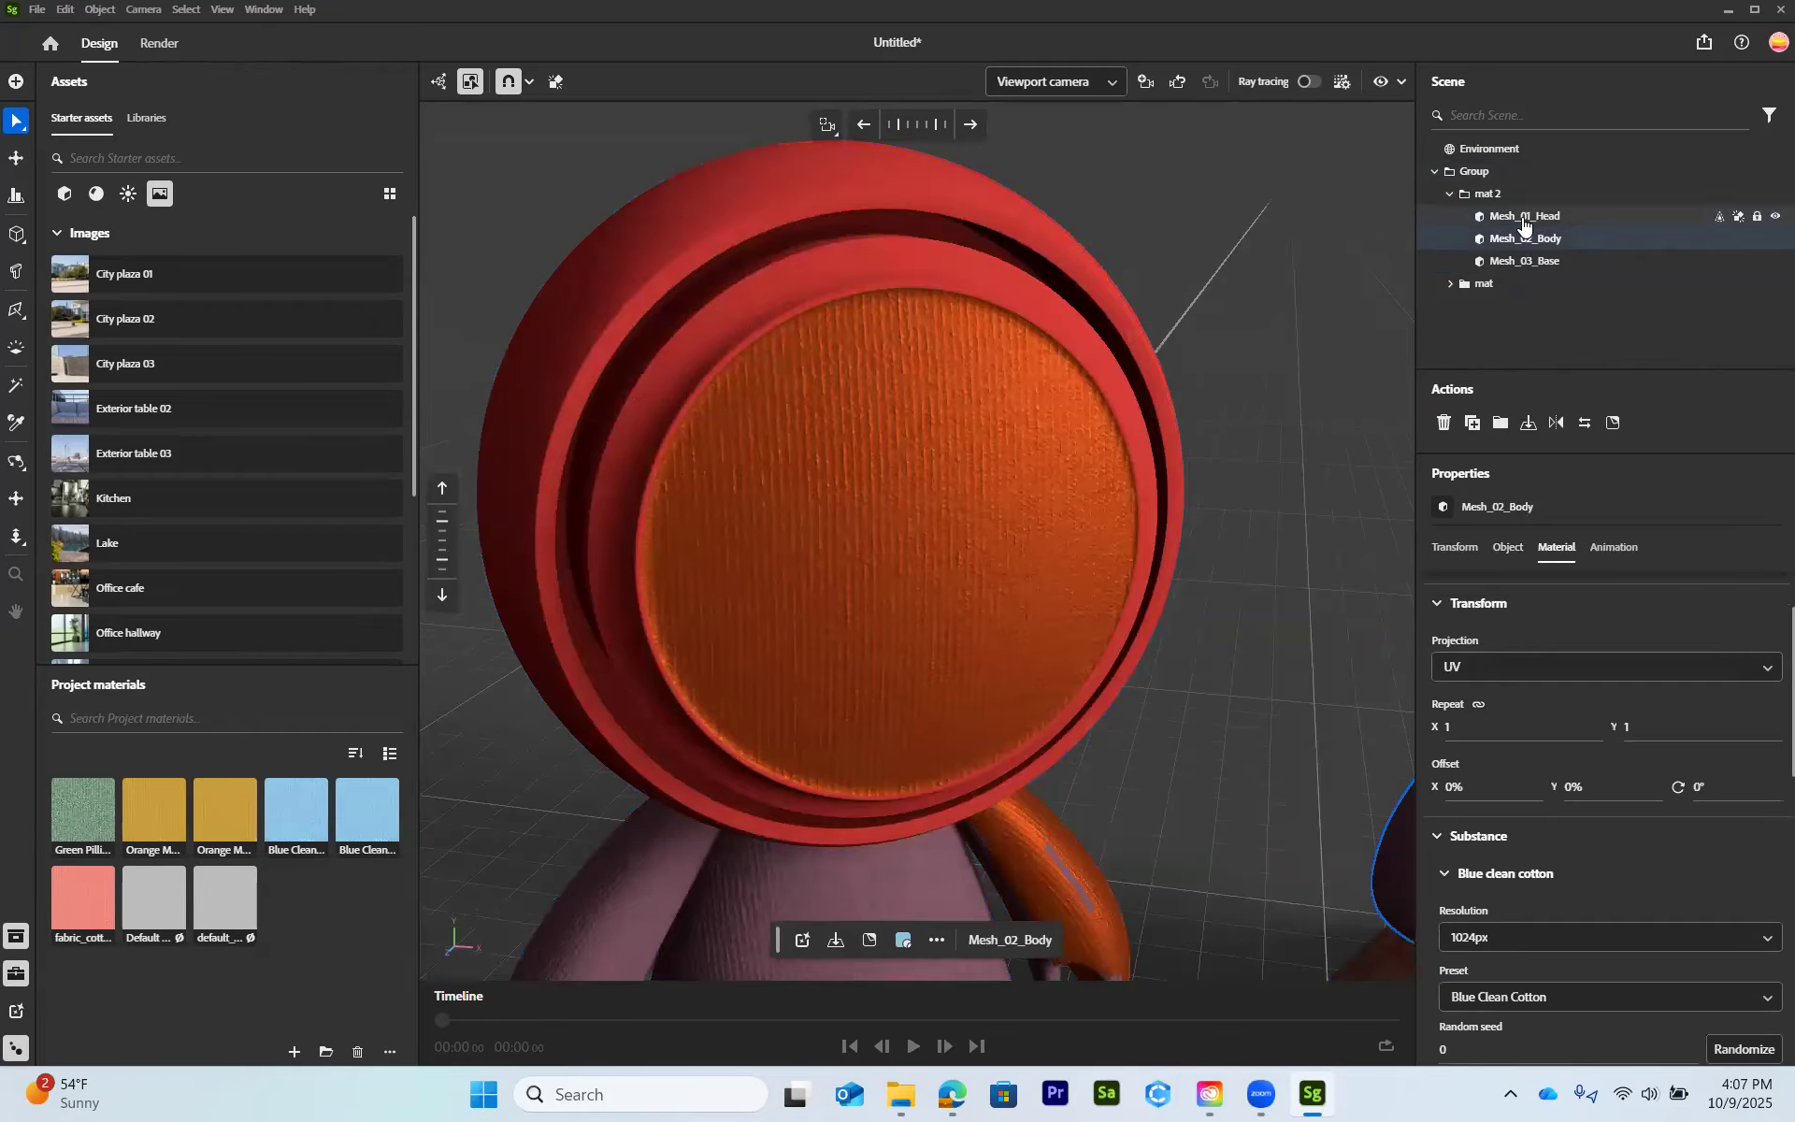
{"action": "scroll", "coordinate": [1500, 874], "scroll_direction": "down", "scroll_amount": 6}
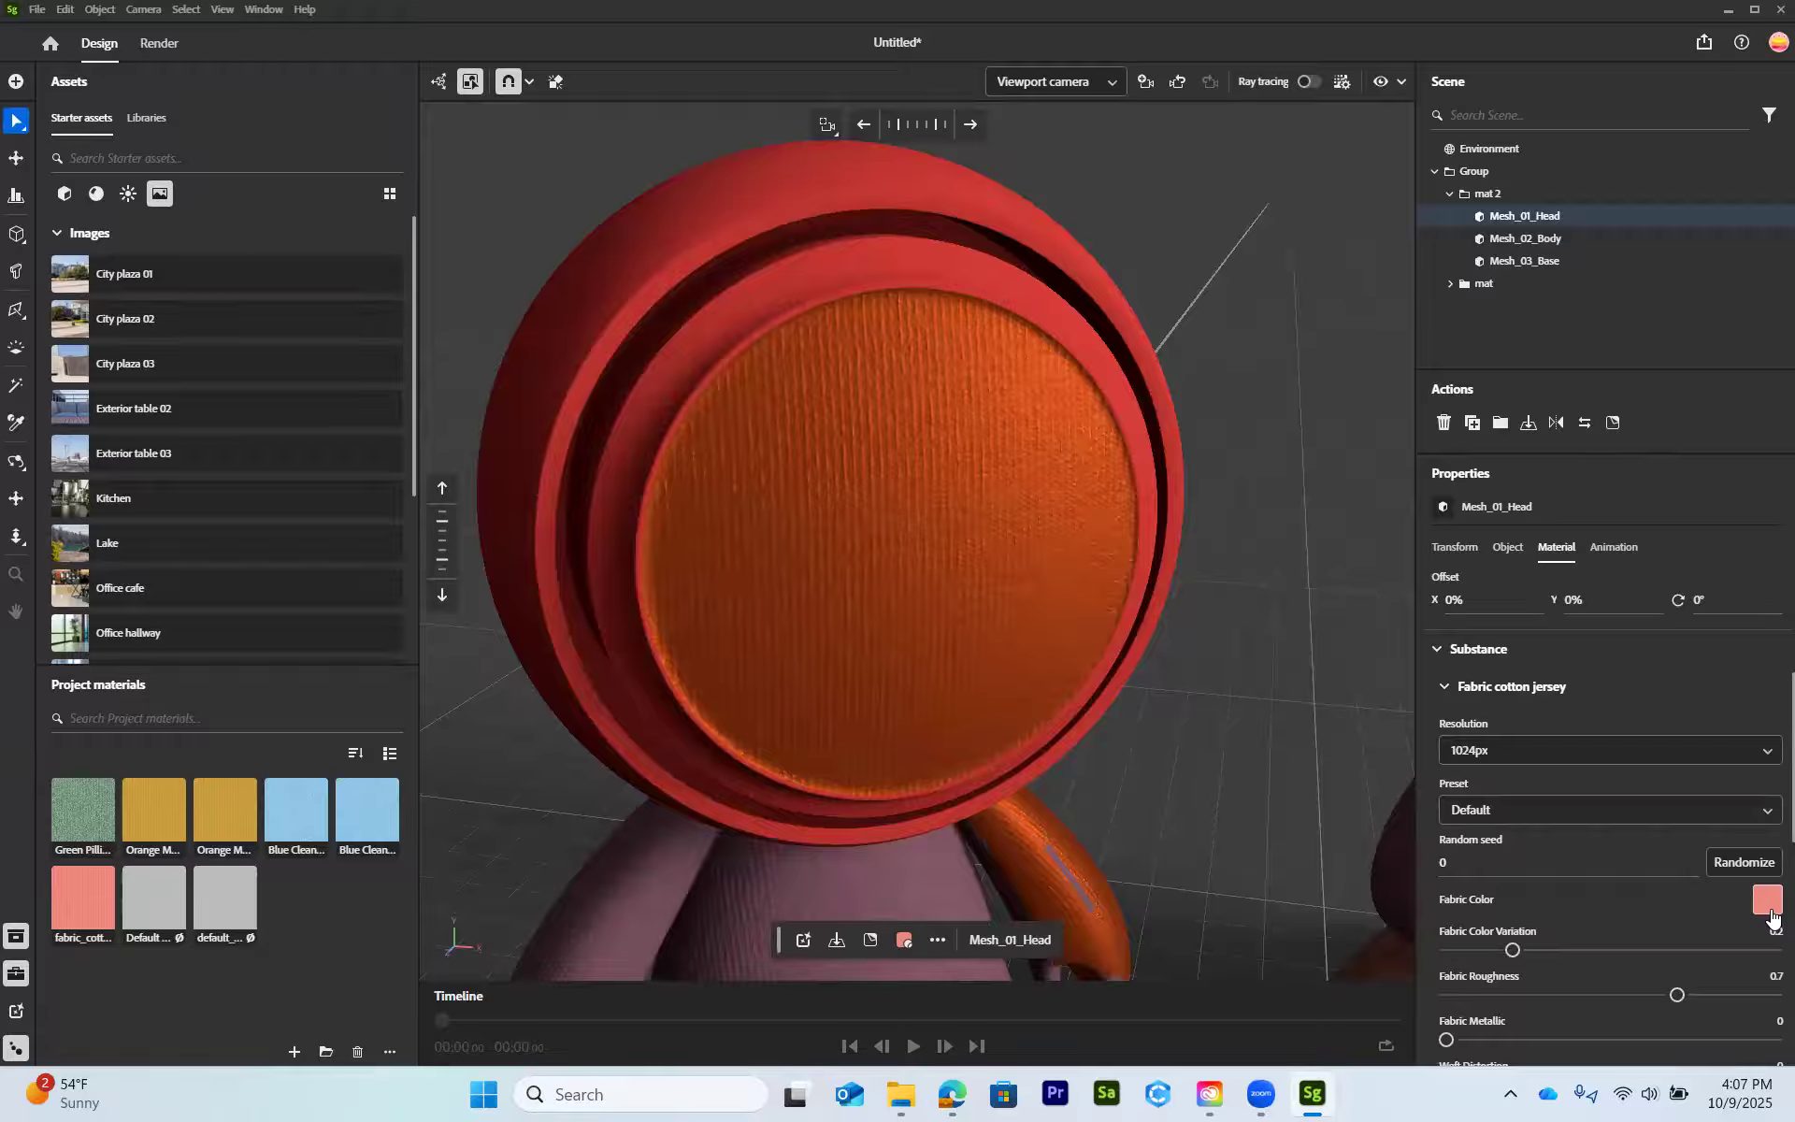
{"action": "left_click", "coordinate": [1521, 758]}
{"action": "left_click", "coordinate": [1490, 902]}
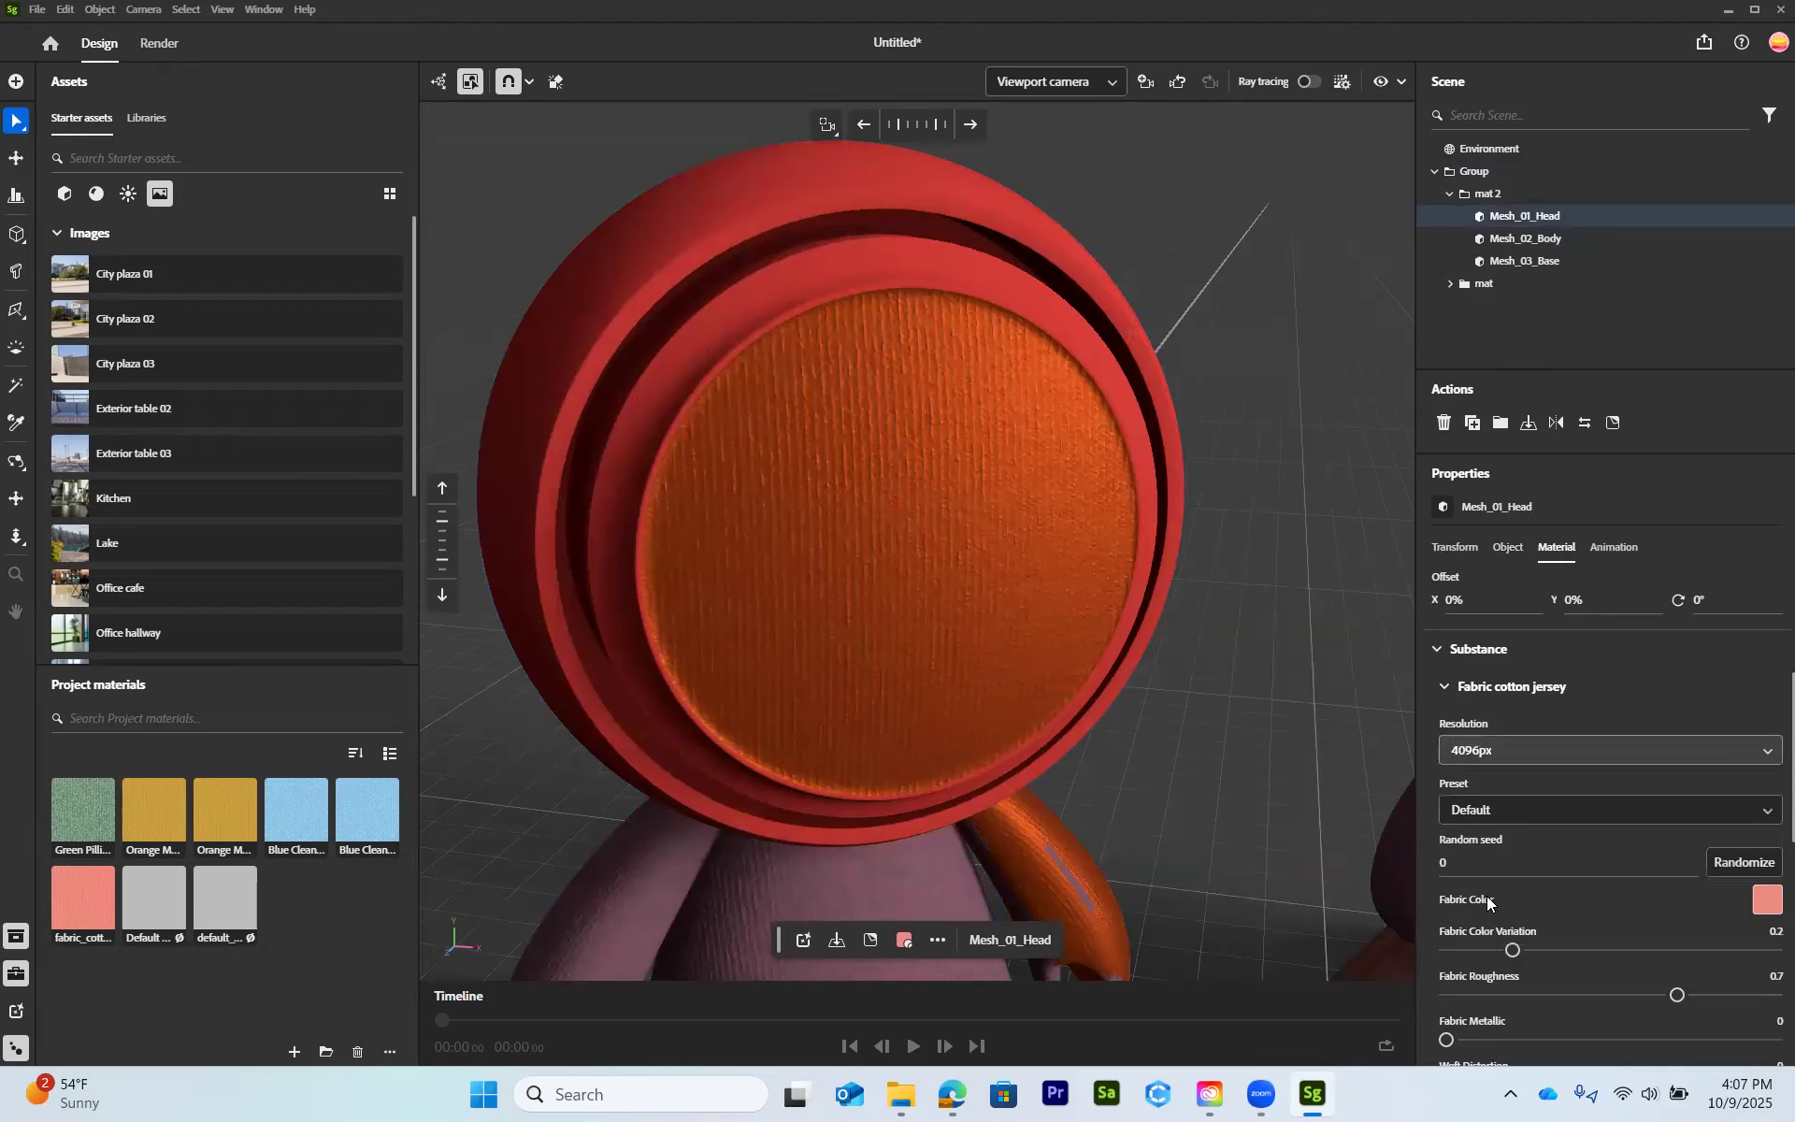
{"action": "scroll", "coordinate": [1662, 958], "scroll_direction": "down", "scroll_amount": 4}
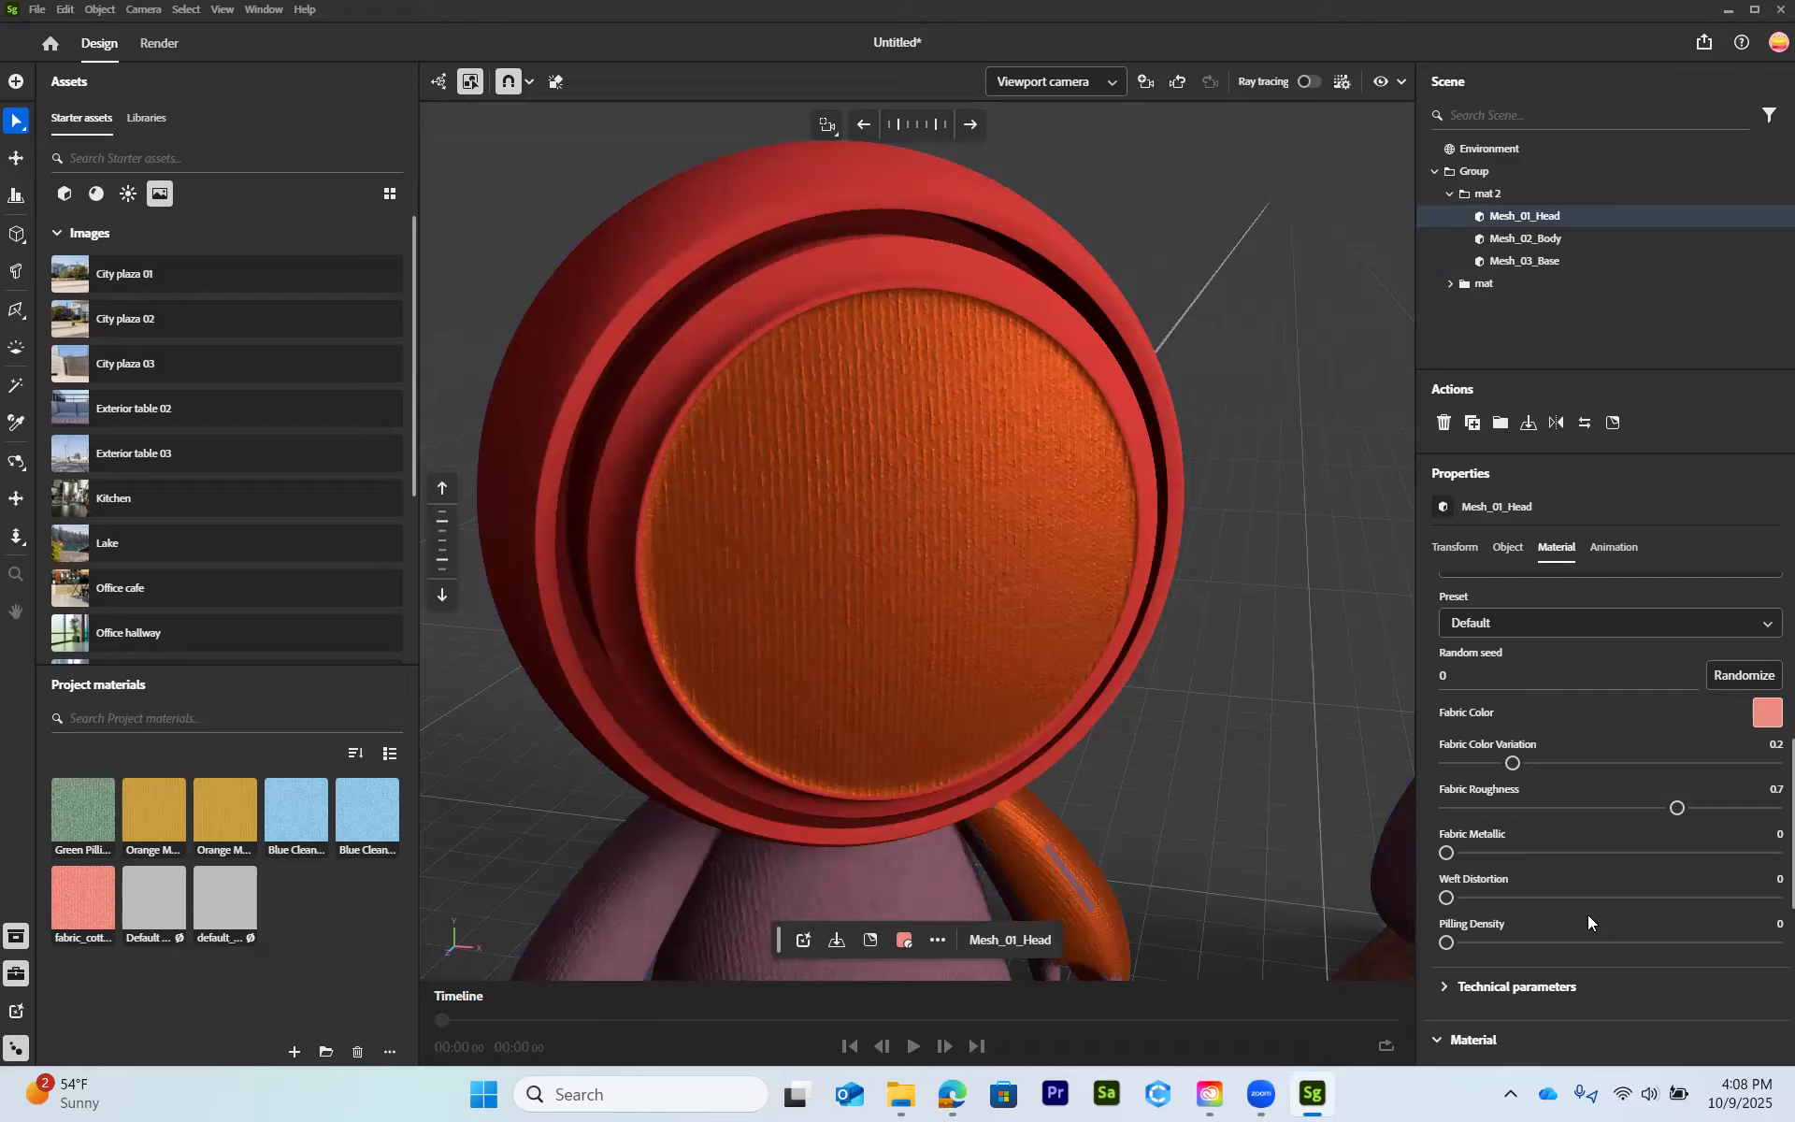
{"action": "scroll", "coordinate": [1567, 900], "scroll_direction": "up", "scroll_amount": 3}
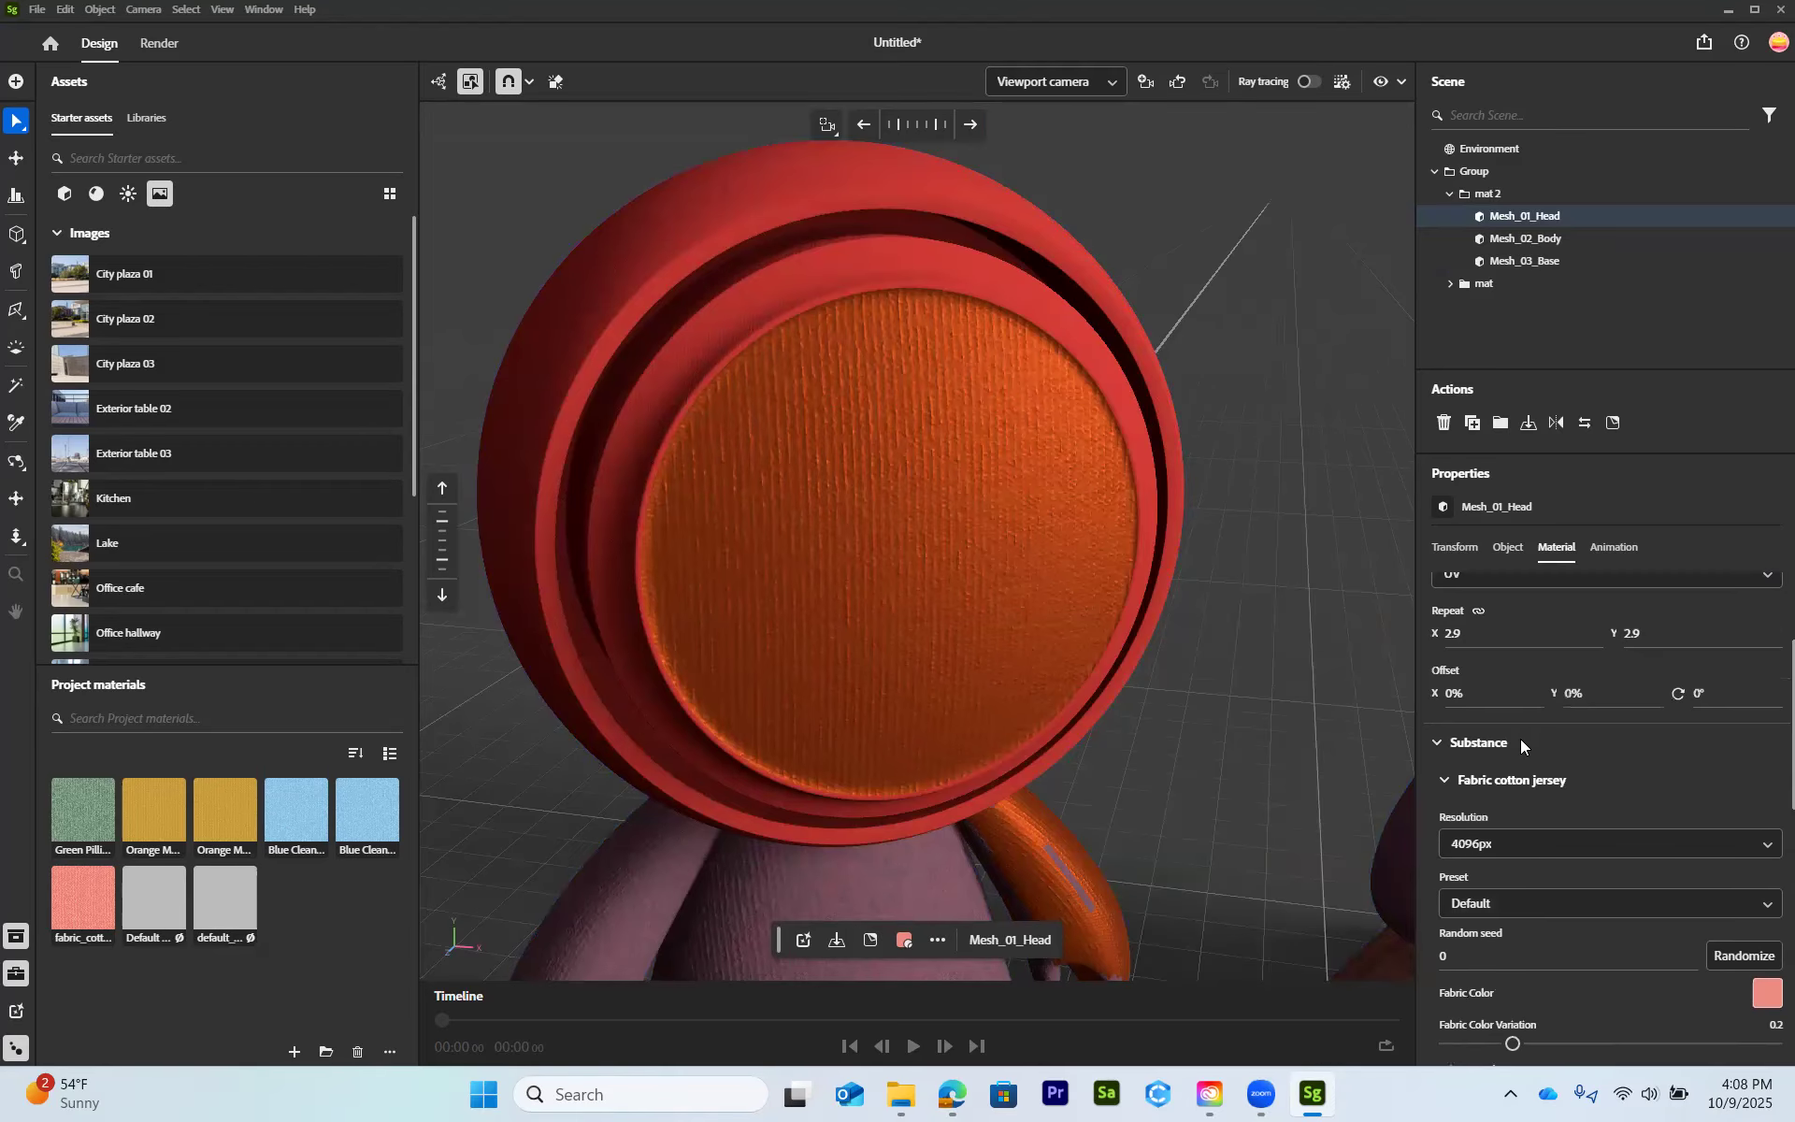
{"action": "scroll", "coordinate": [1585, 916], "scroll_direction": "down", "scroll_amount": 2}
{"action": "scroll", "coordinate": [1579, 836], "scroll_direction": "up", "scroll_amount": 3}
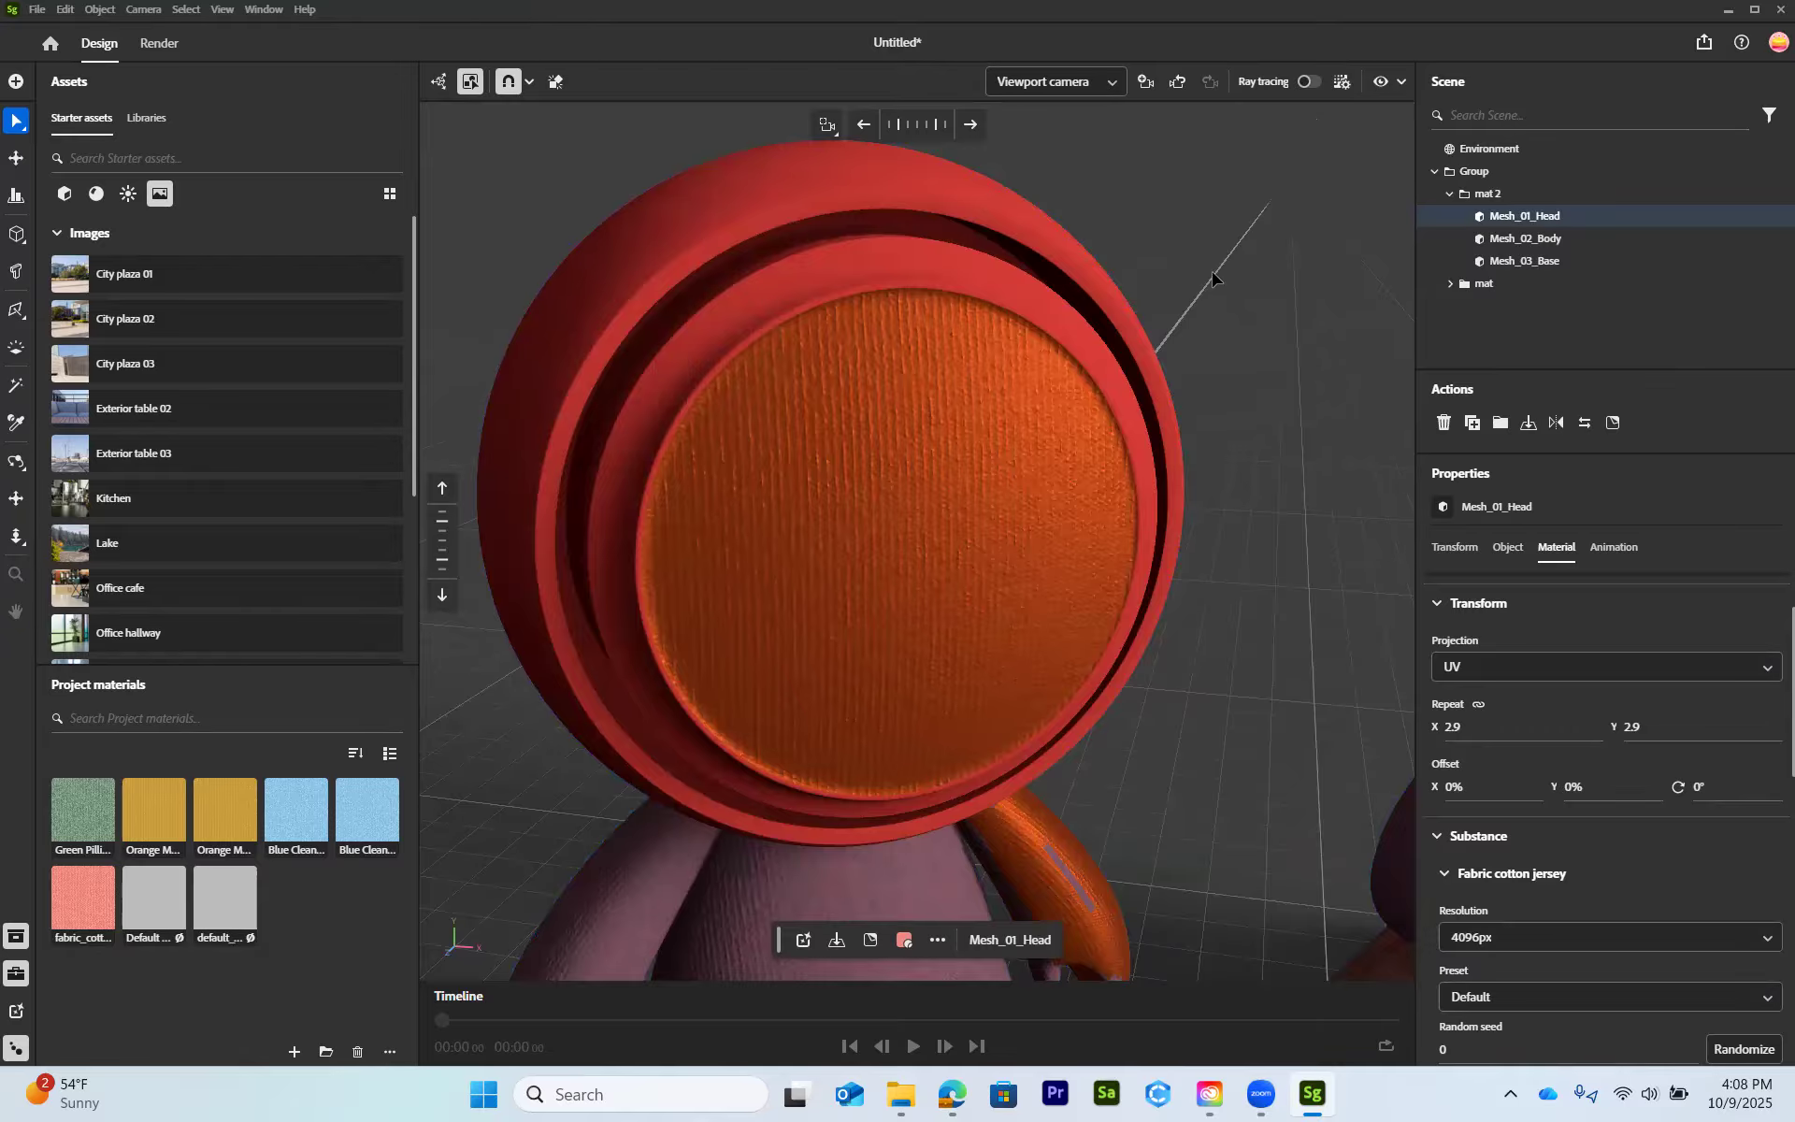
- Turn on ray tracing and inspect the rendered fabric on the mat models up close
{"action": "scroll", "coordinate": [1213, 281], "scroll_direction": "down", "scroll_amount": 2}
{"action": "scroll", "coordinate": [1214, 245], "scroll_direction": "down", "scroll_amount": 2}
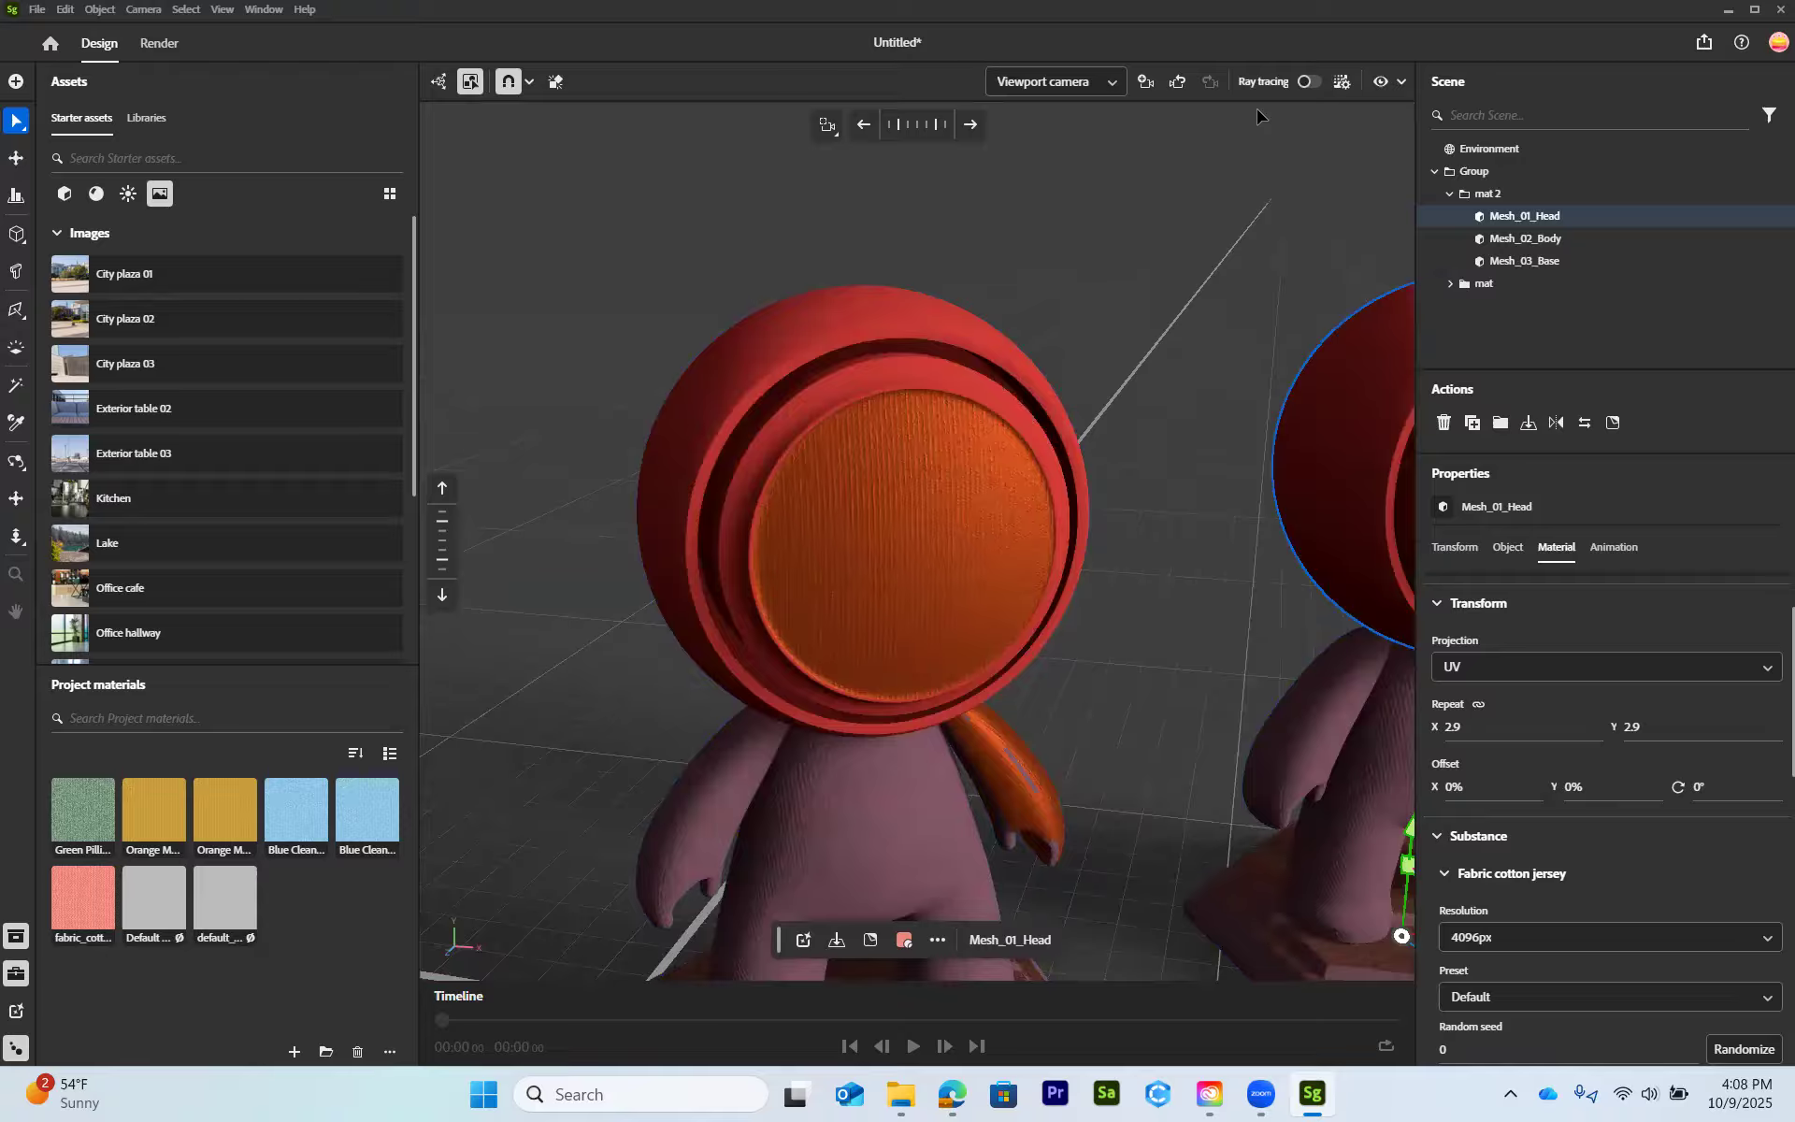
{"action": "left_click", "coordinate": [1309, 82]}
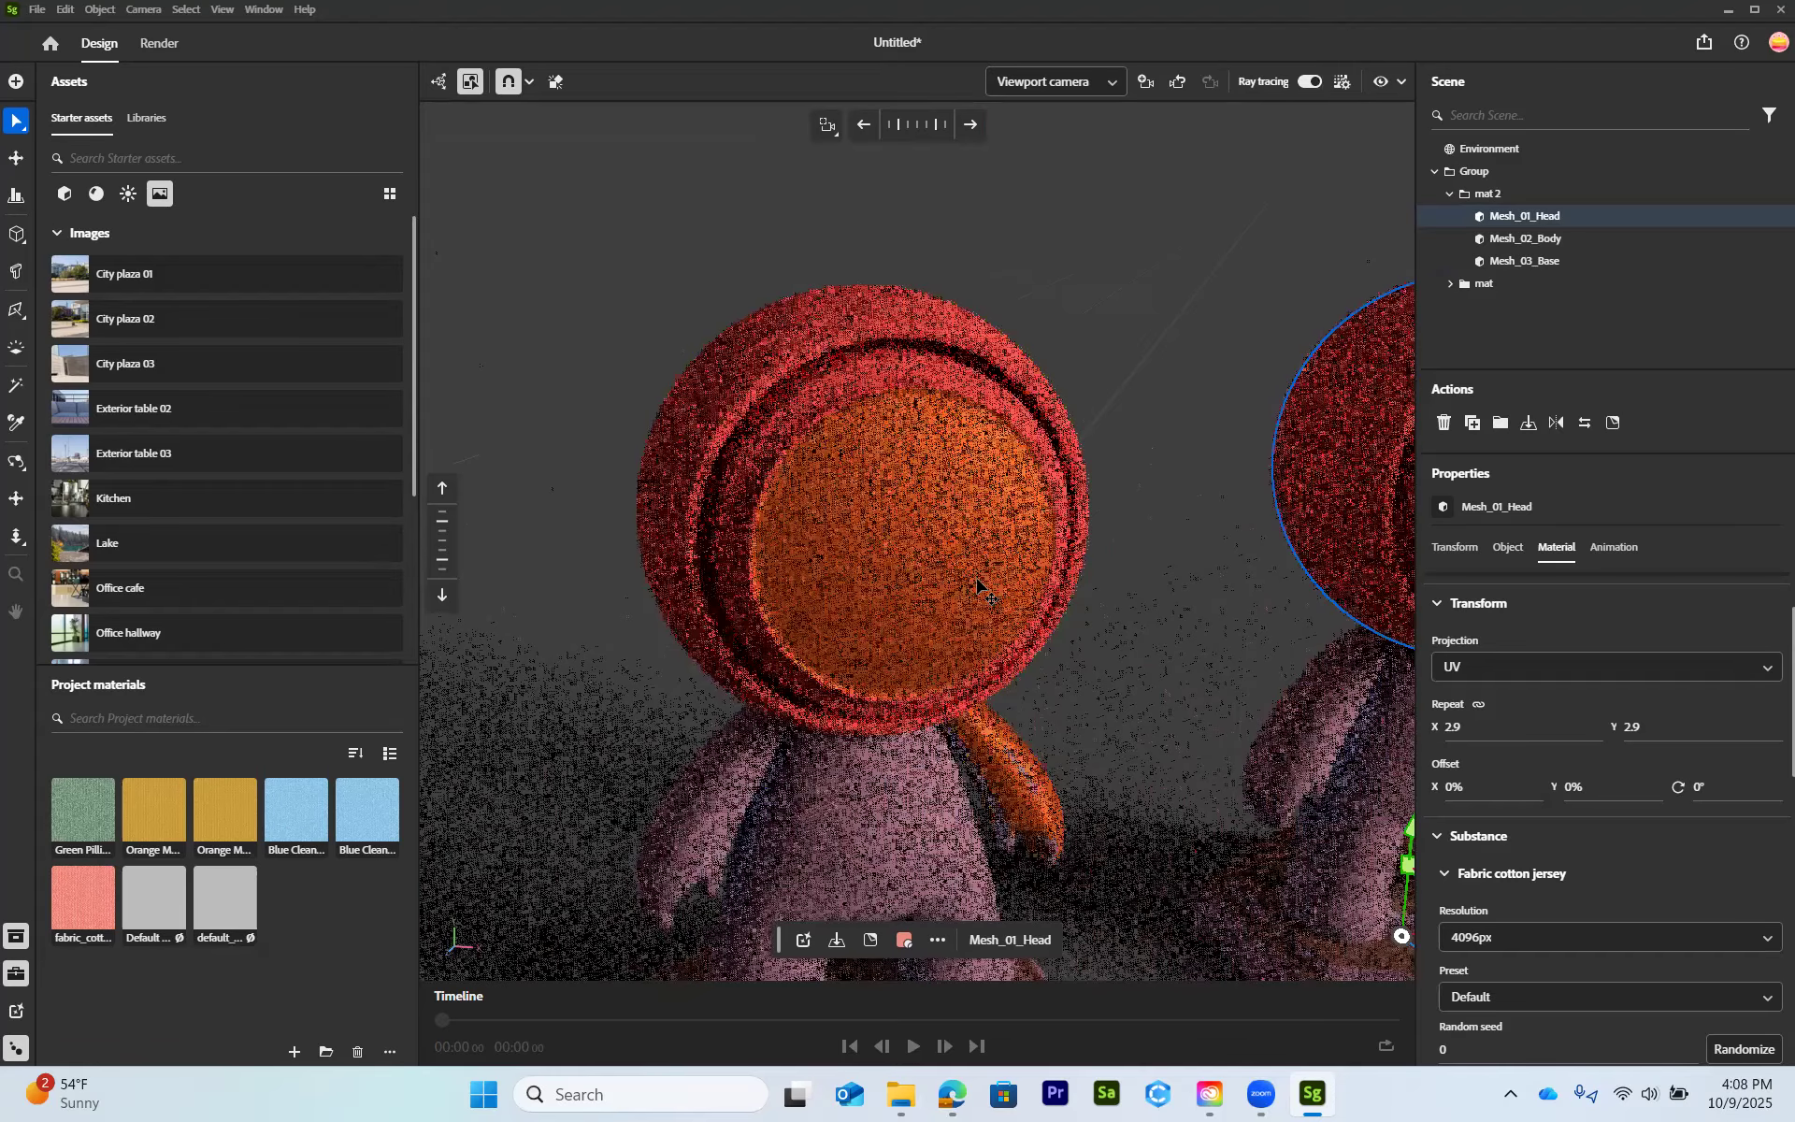
{"action": "scroll", "coordinate": [964, 599], "scroll_direction": "up", "scroll_amount": 3}
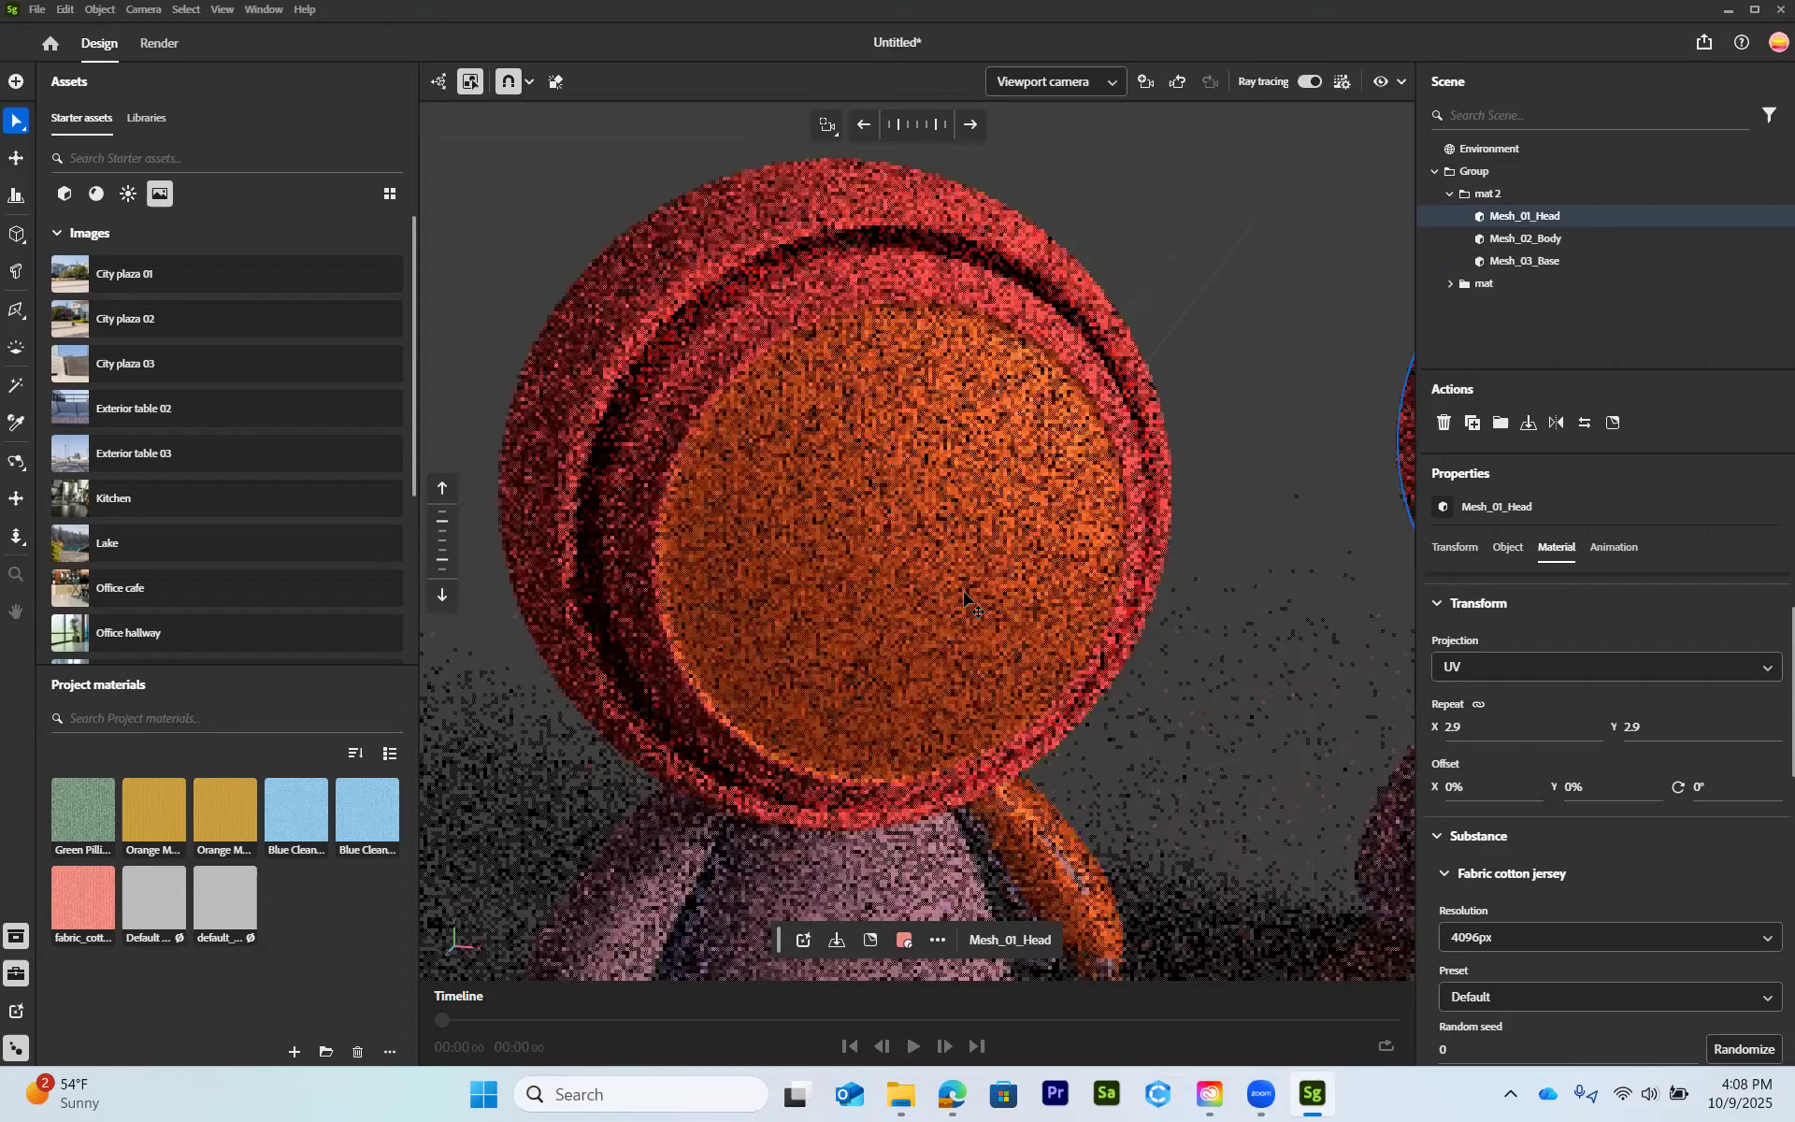
{"action": "scroll", "coordinate": [976, 494], "scroll_direction": "down", "scroll_amount": 5}
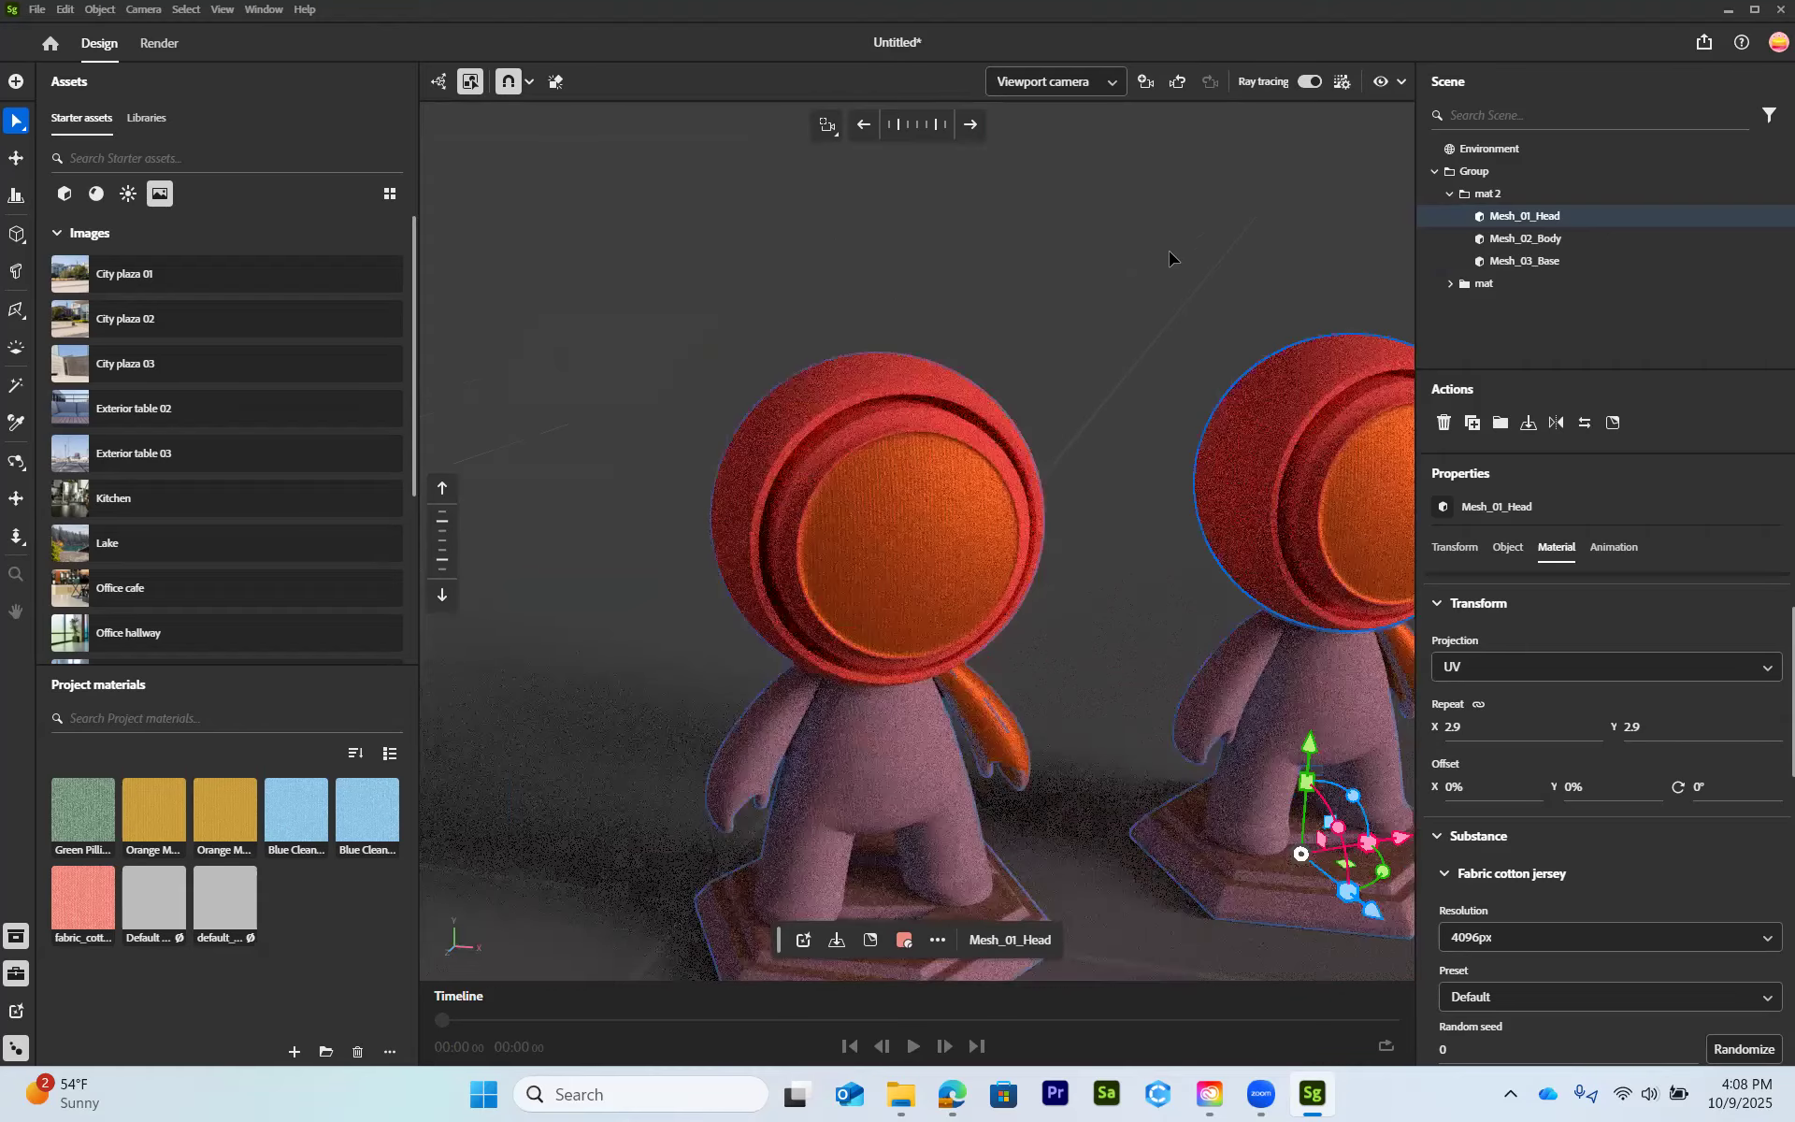
- Add a new camera to the scene and frame both mat models fully within its view
{"action": "left_click", "coordinate": [1075, 83]}
{"action": "left_click", "coordinate": [1149, 113]}
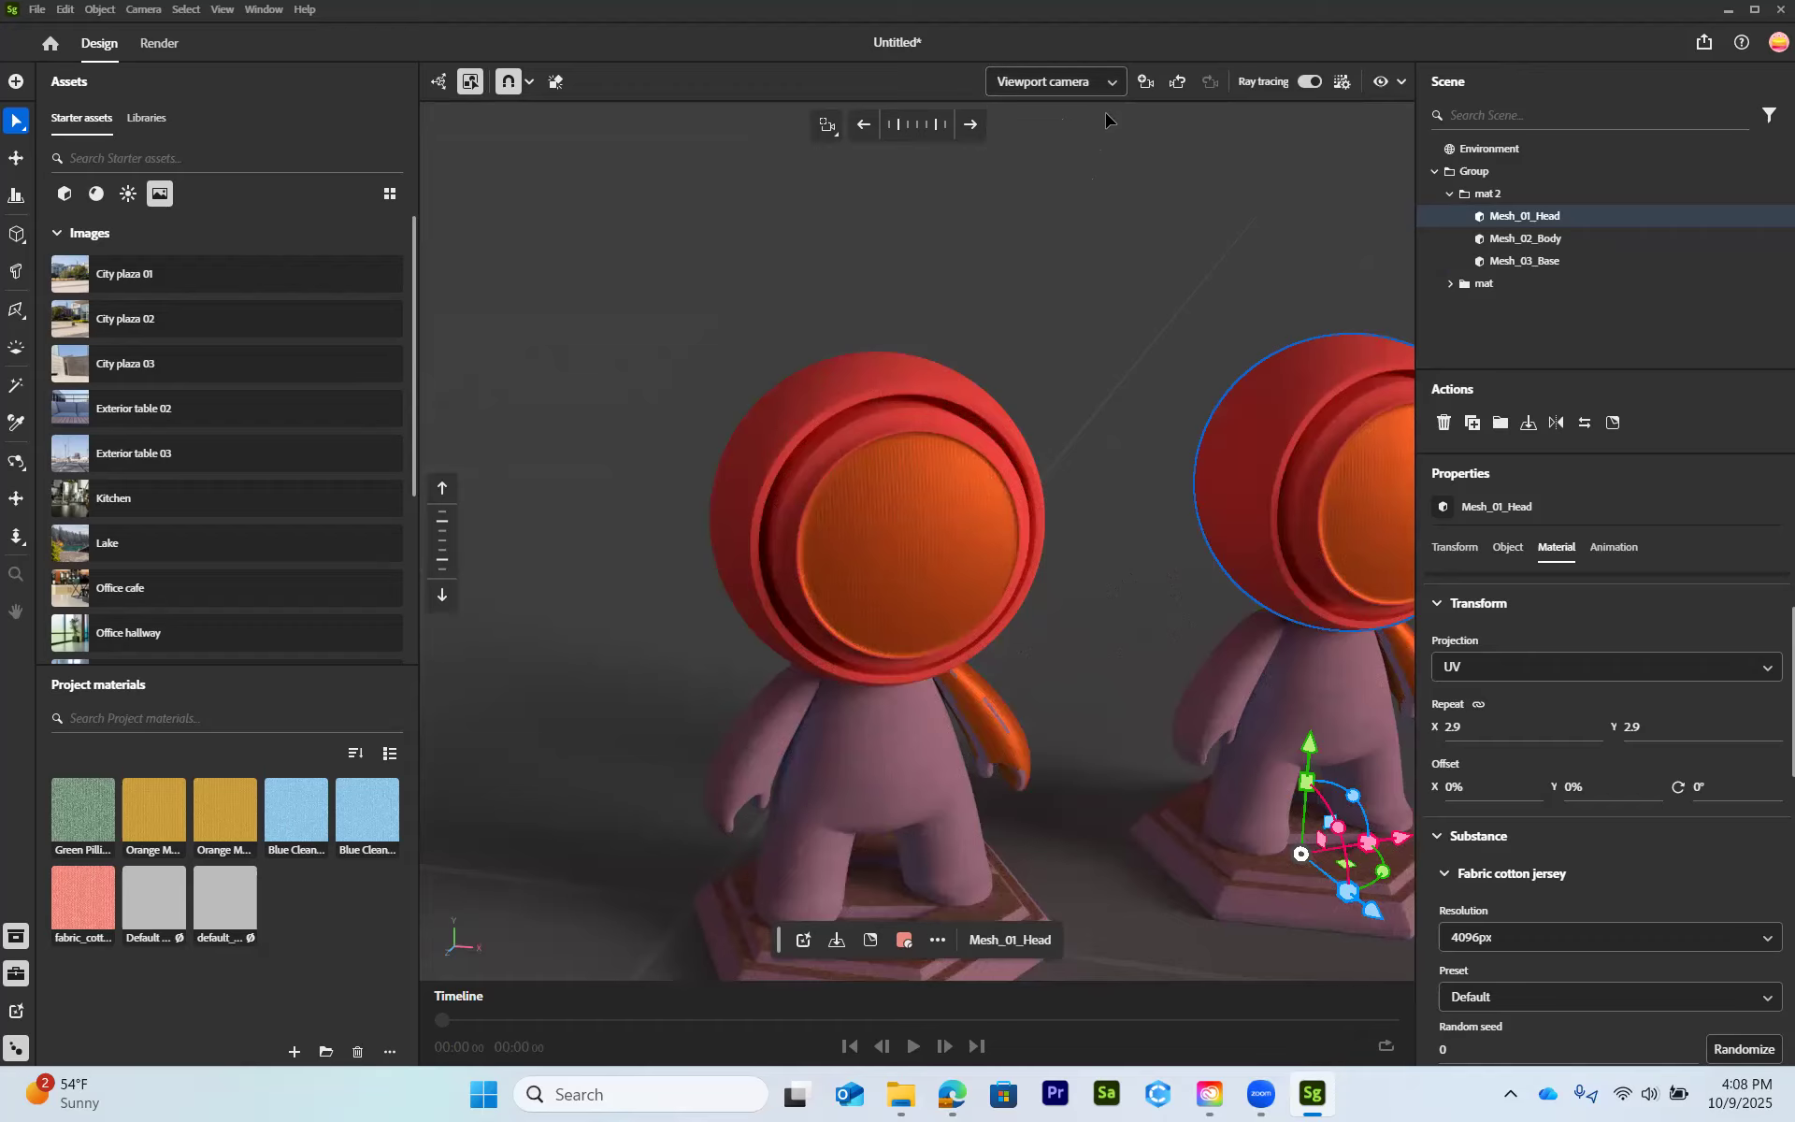
{"action": "left_click", "coordinate": [1075, 82]}
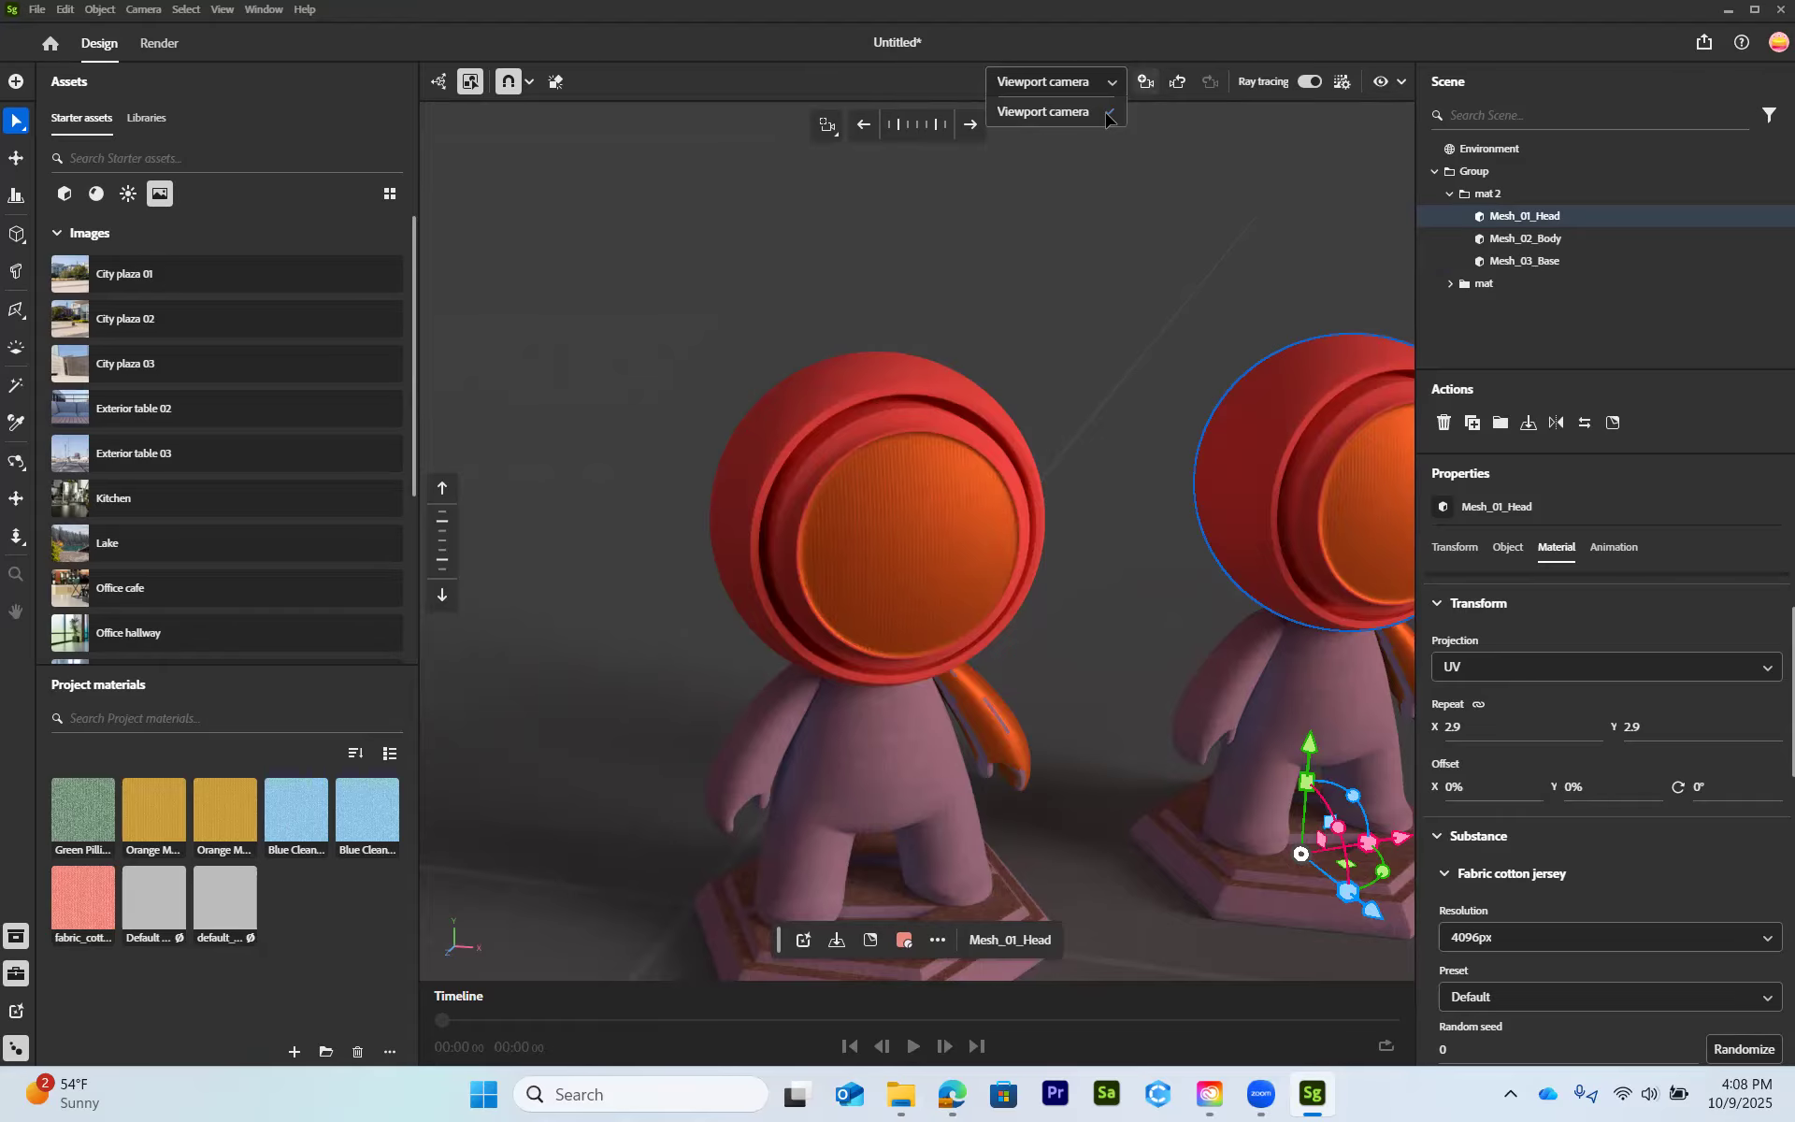
{"action": "left_click", "coordinate": [1106, 119]}
{"action": "left_click", "coordinate": [1529, 313]}
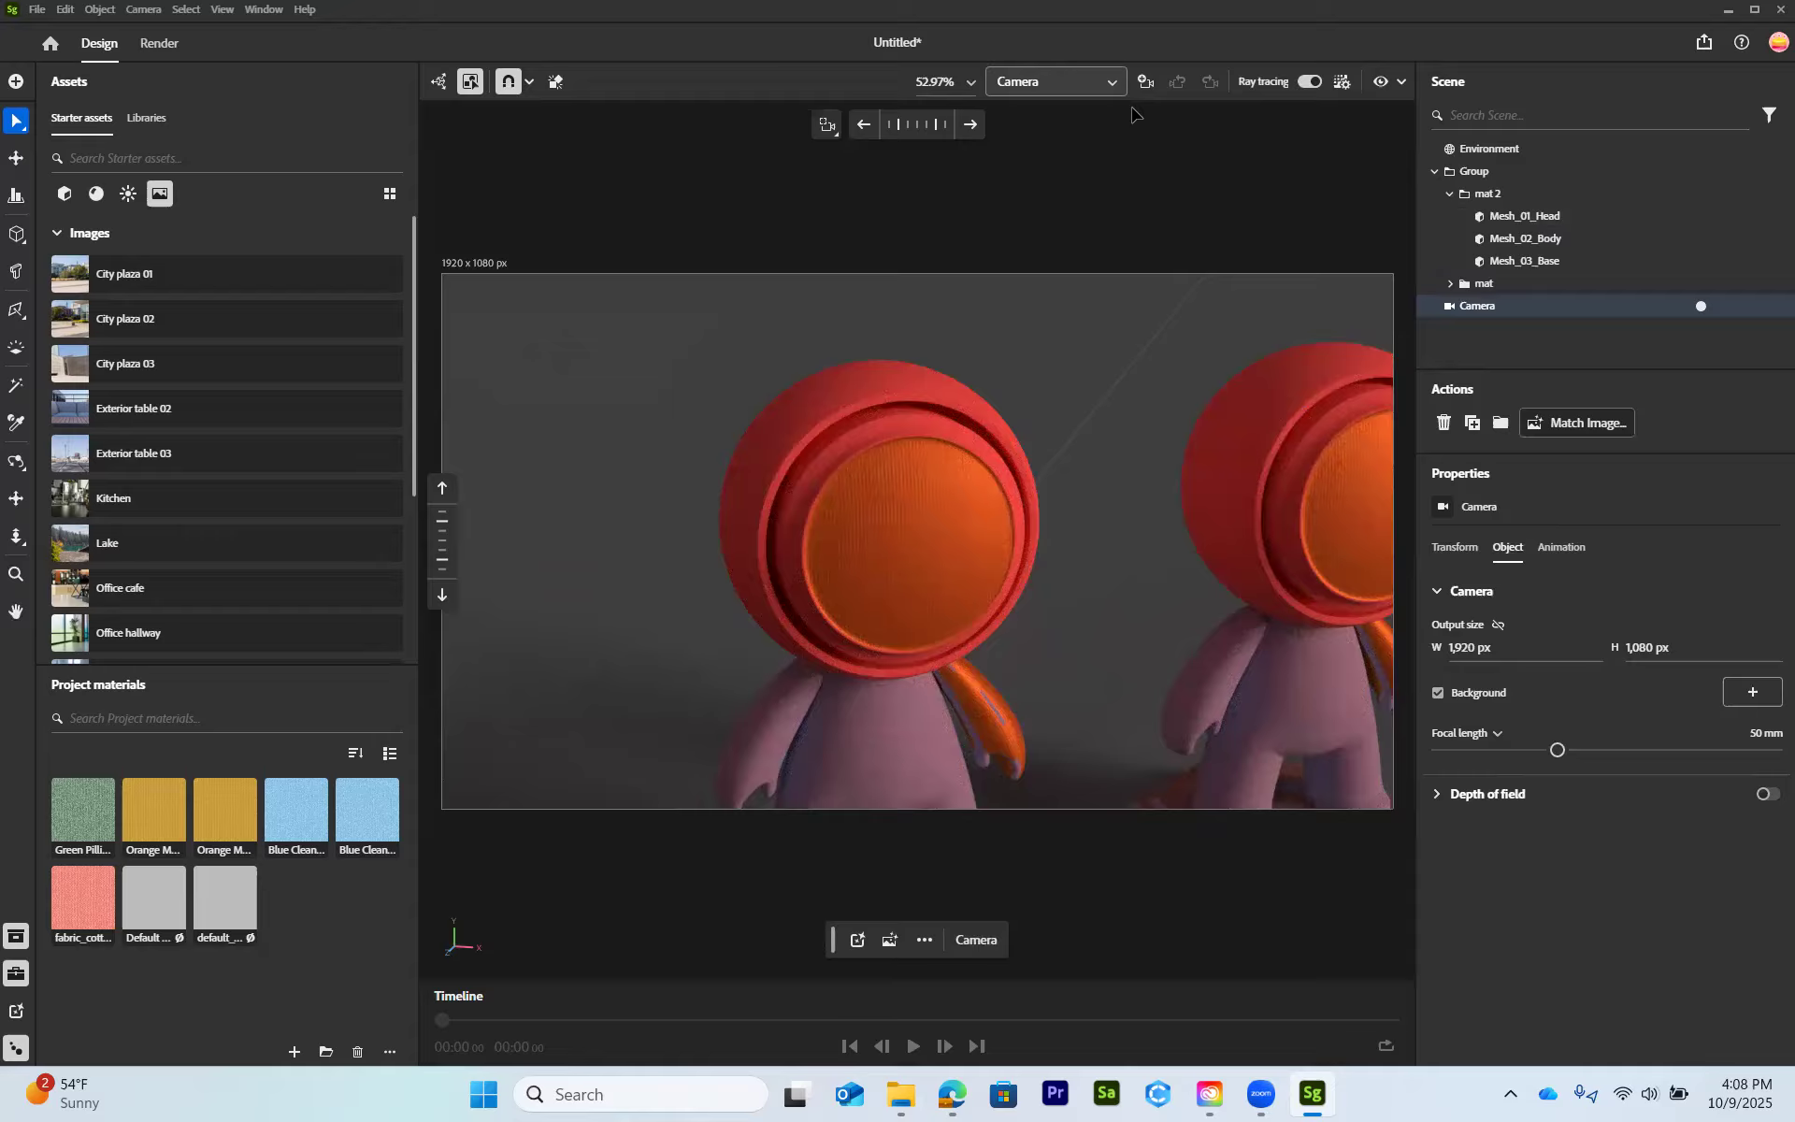
{"action": "scroll", "coordinate": [1121, 505], "scroll_direction": "up", "scroll_amount": 2}
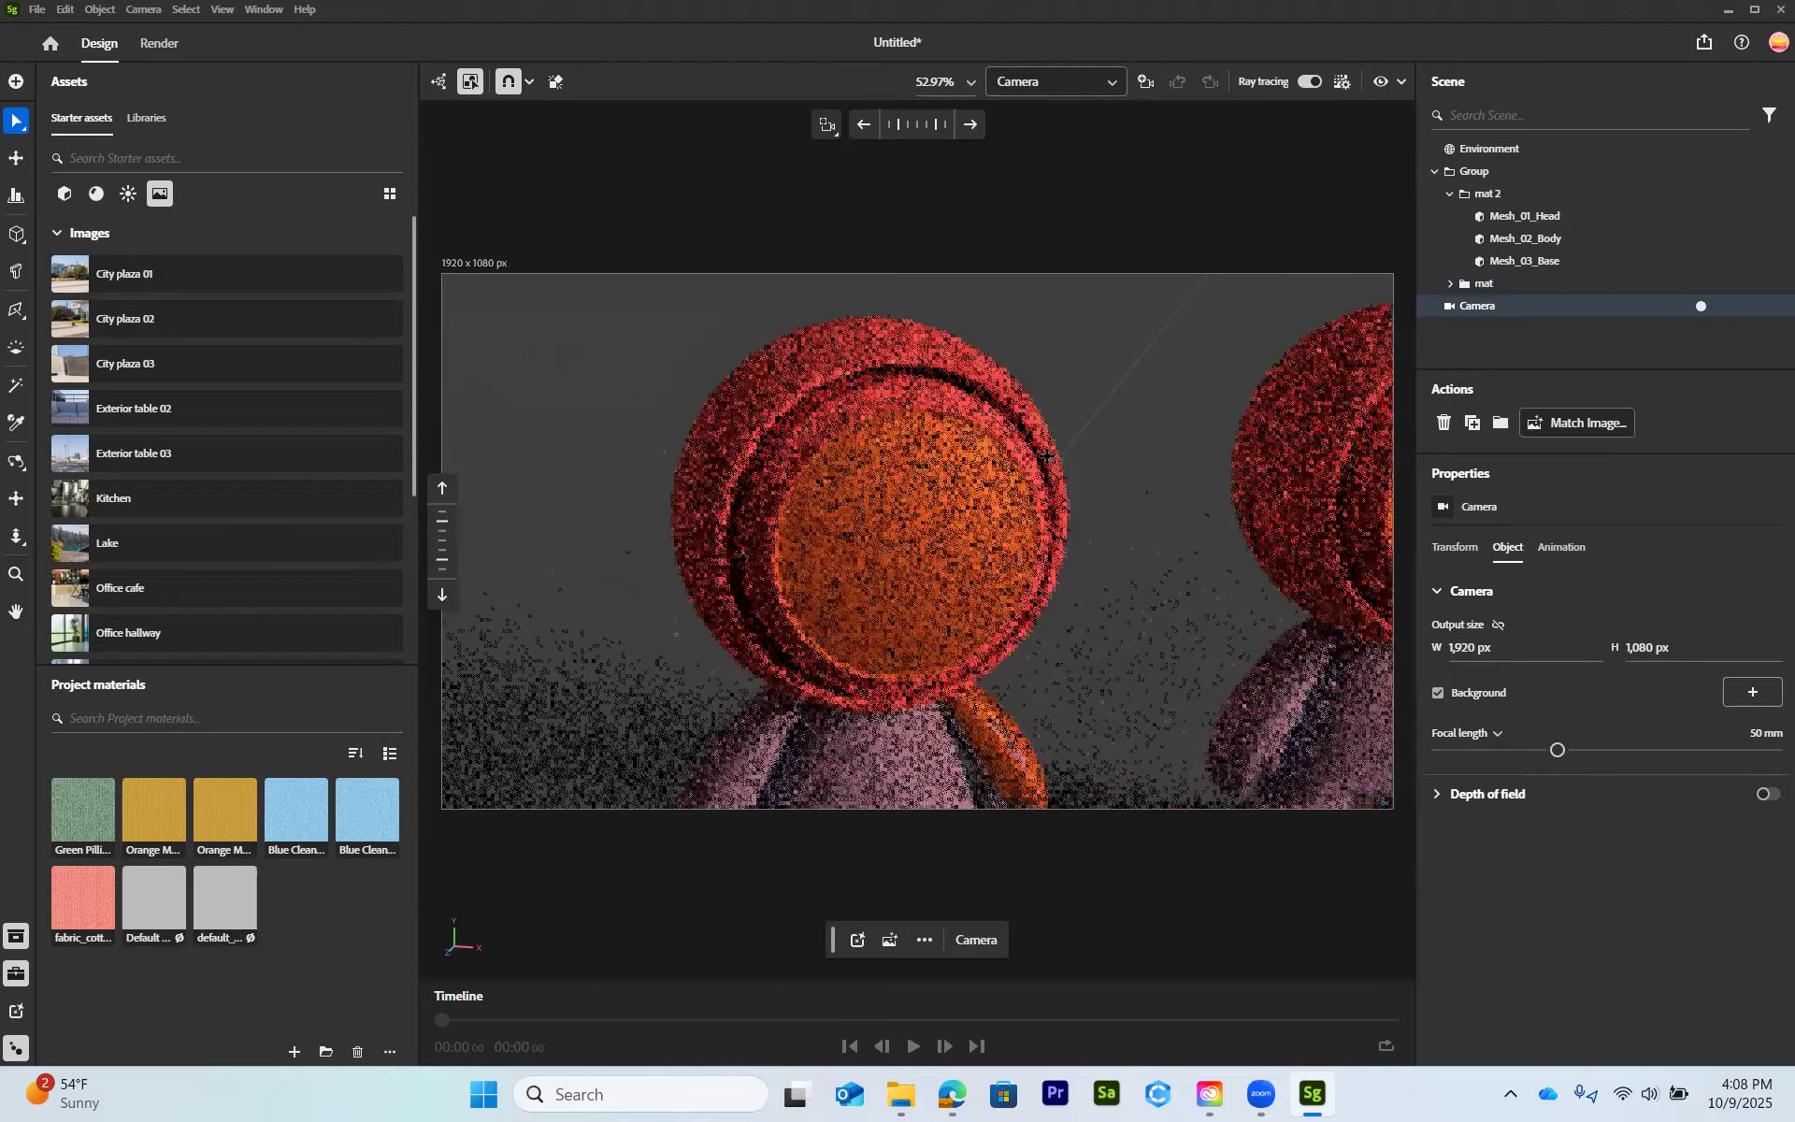
{"action": "scroll", "coordinate": [1025, 437], "scroll_direction": "down", "scroll_amount": 3}
- Compare the framing of the new camera with the viewport camera's view of the mat models, ending on the viewport camera
{"action": "left_click", "coordinate": [1081, 83]}
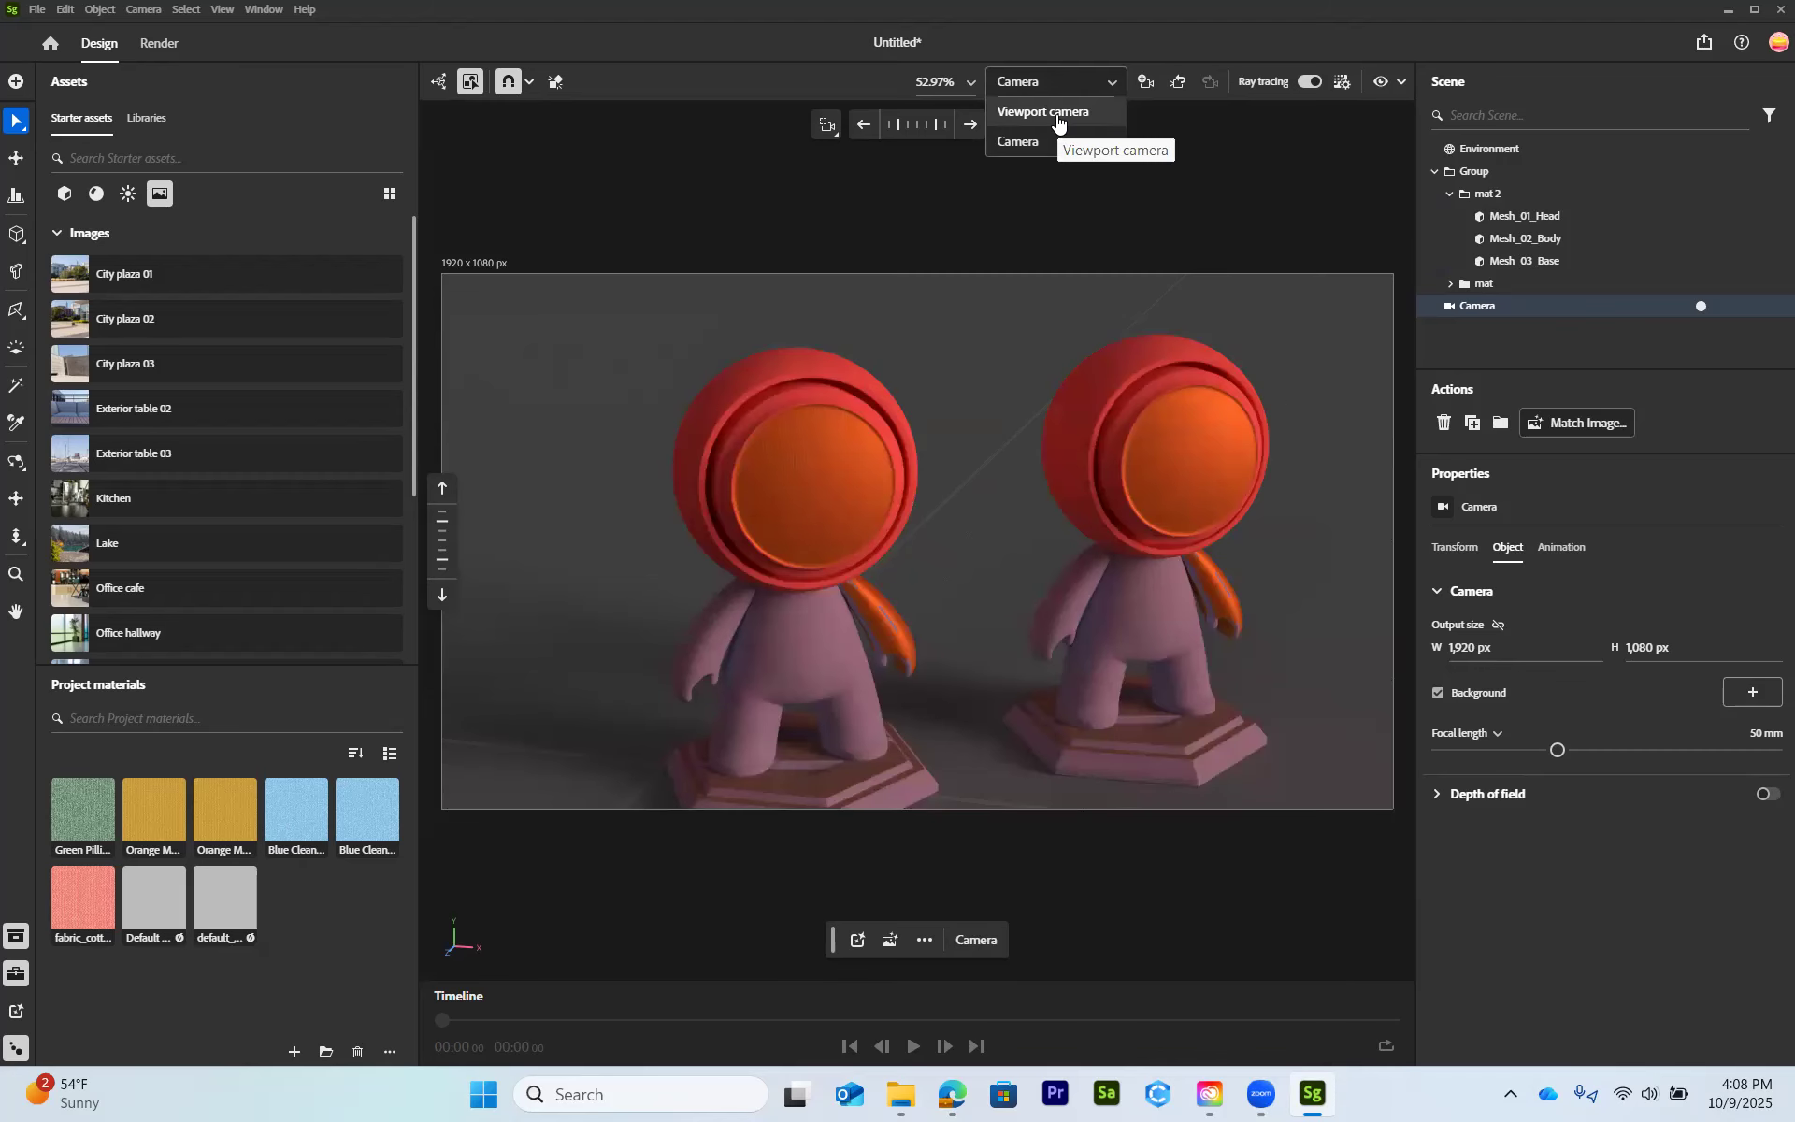
{"action": "left_click", "coordinate": [1058, 114]}
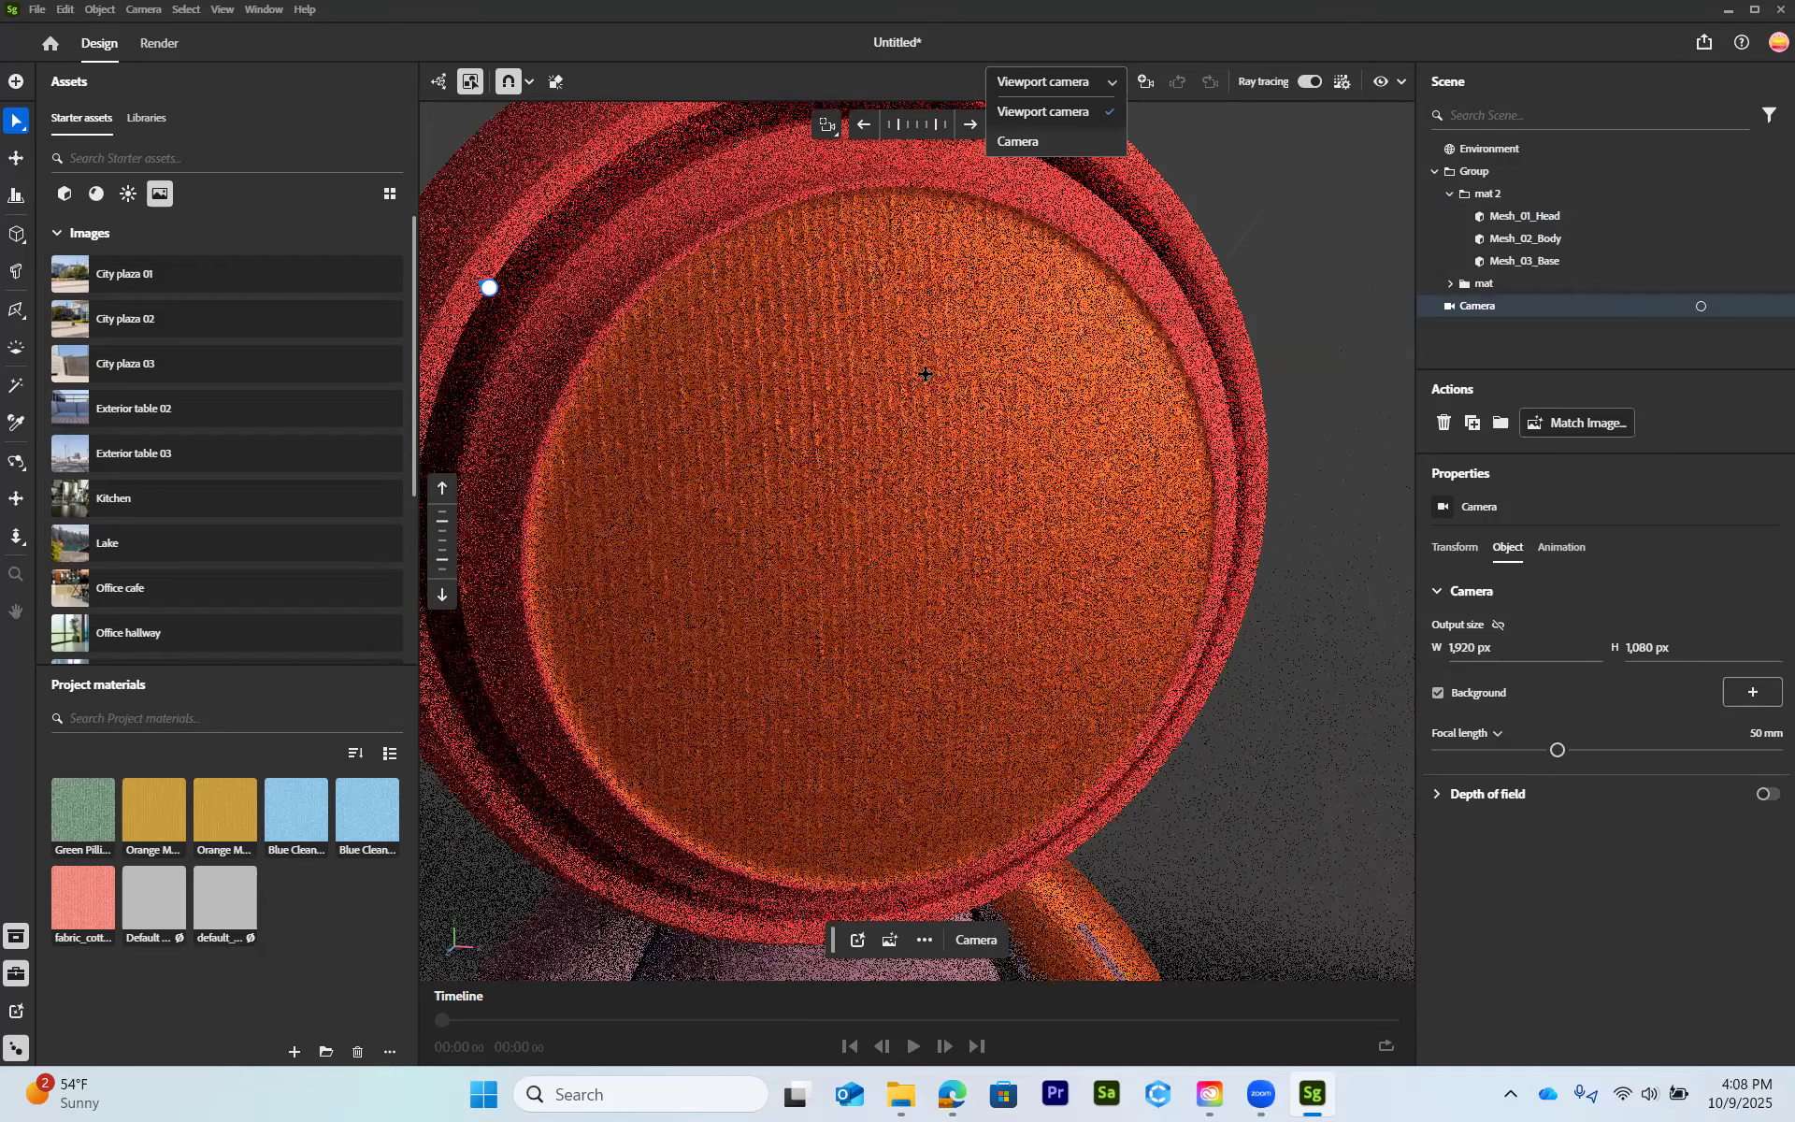
{"action": "left_click", "coordinate": [1038, 146]}
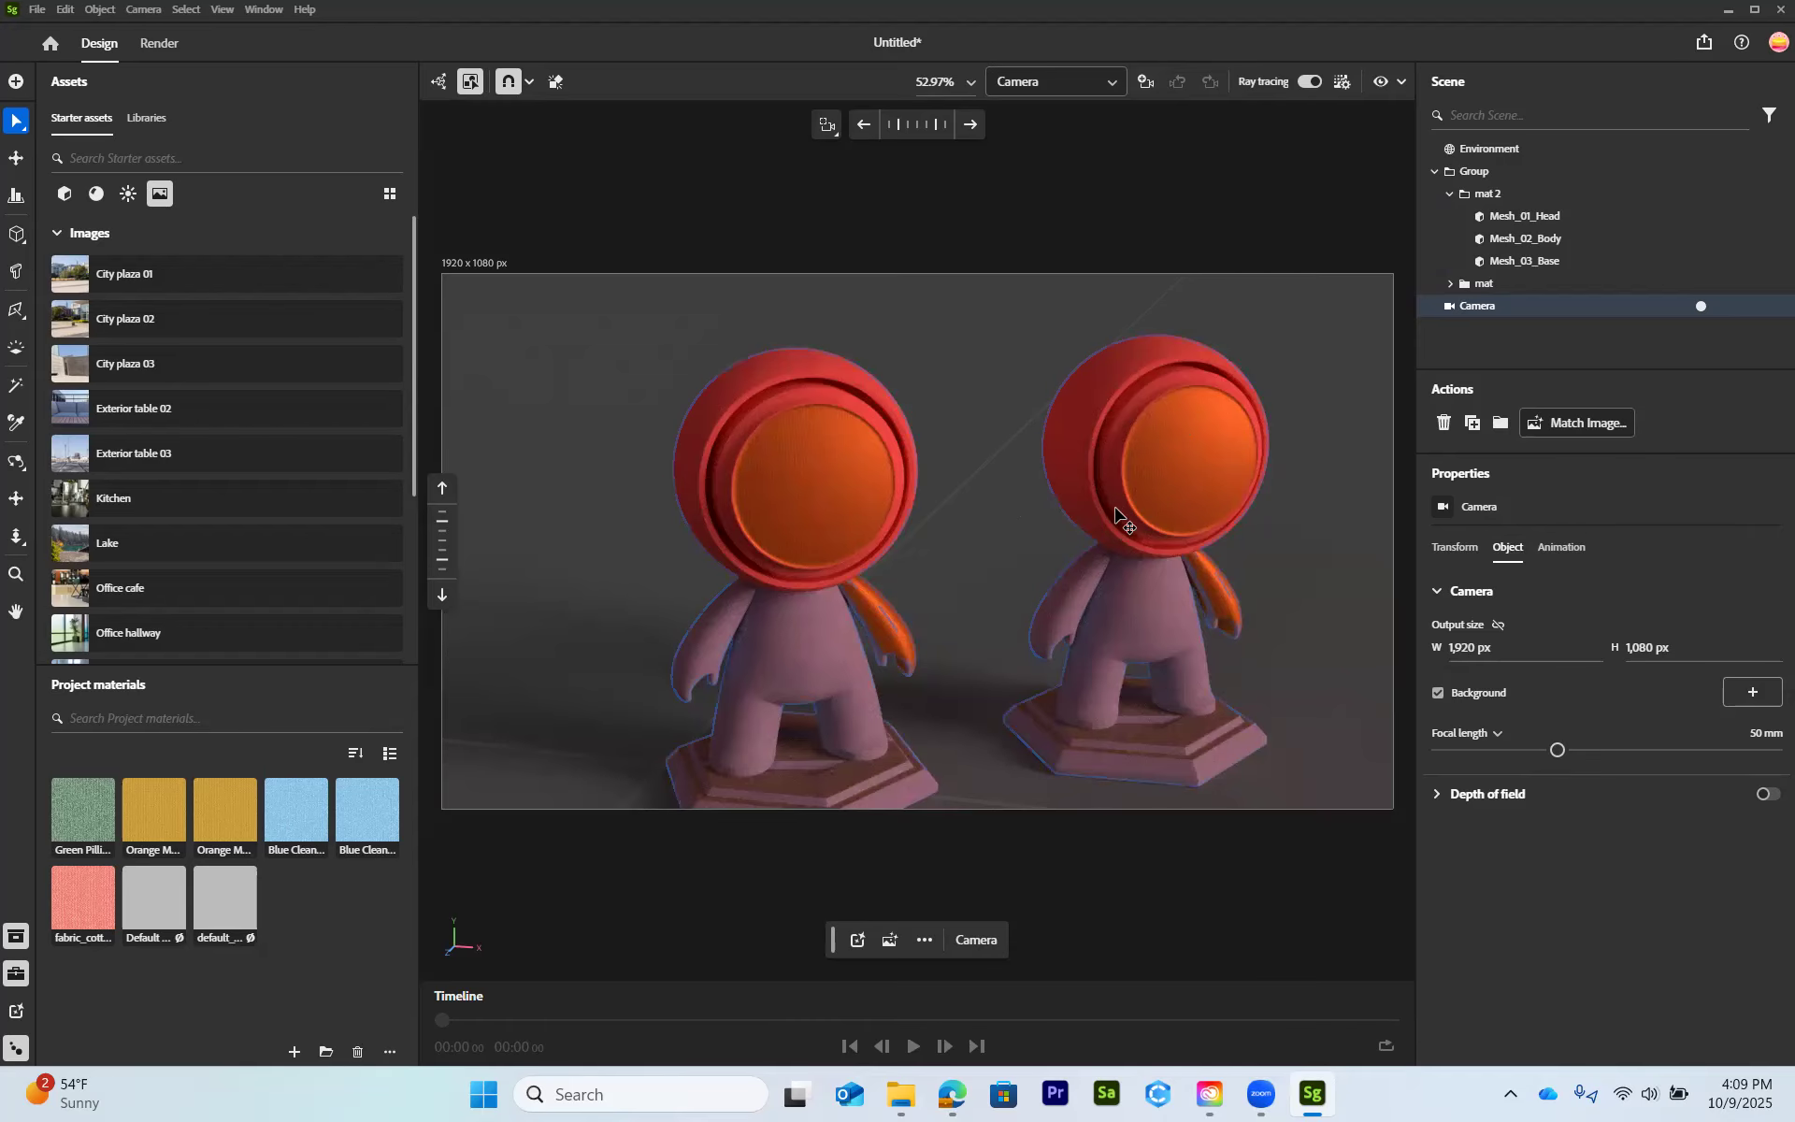
{"action": "key", "text": "ctrl+z"}
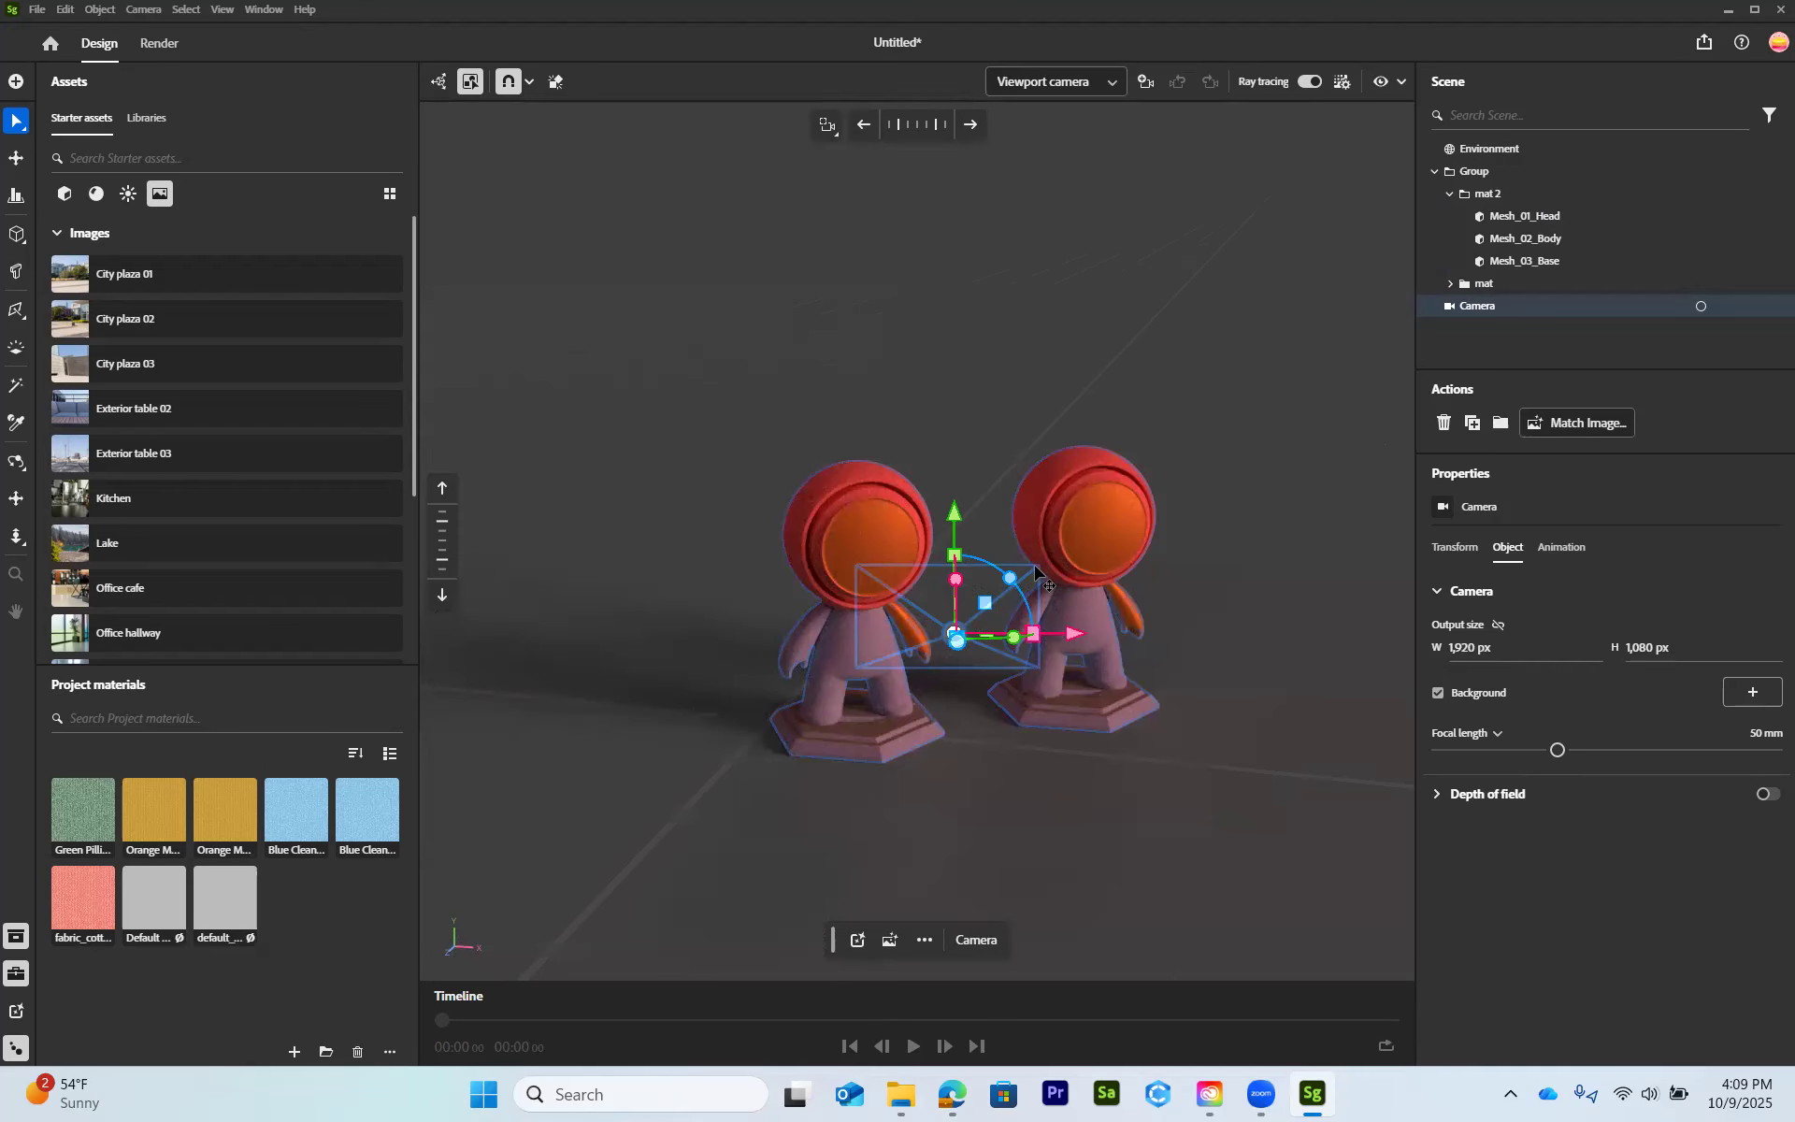
{"action": "key", "text": "ctrl+shift+z"}
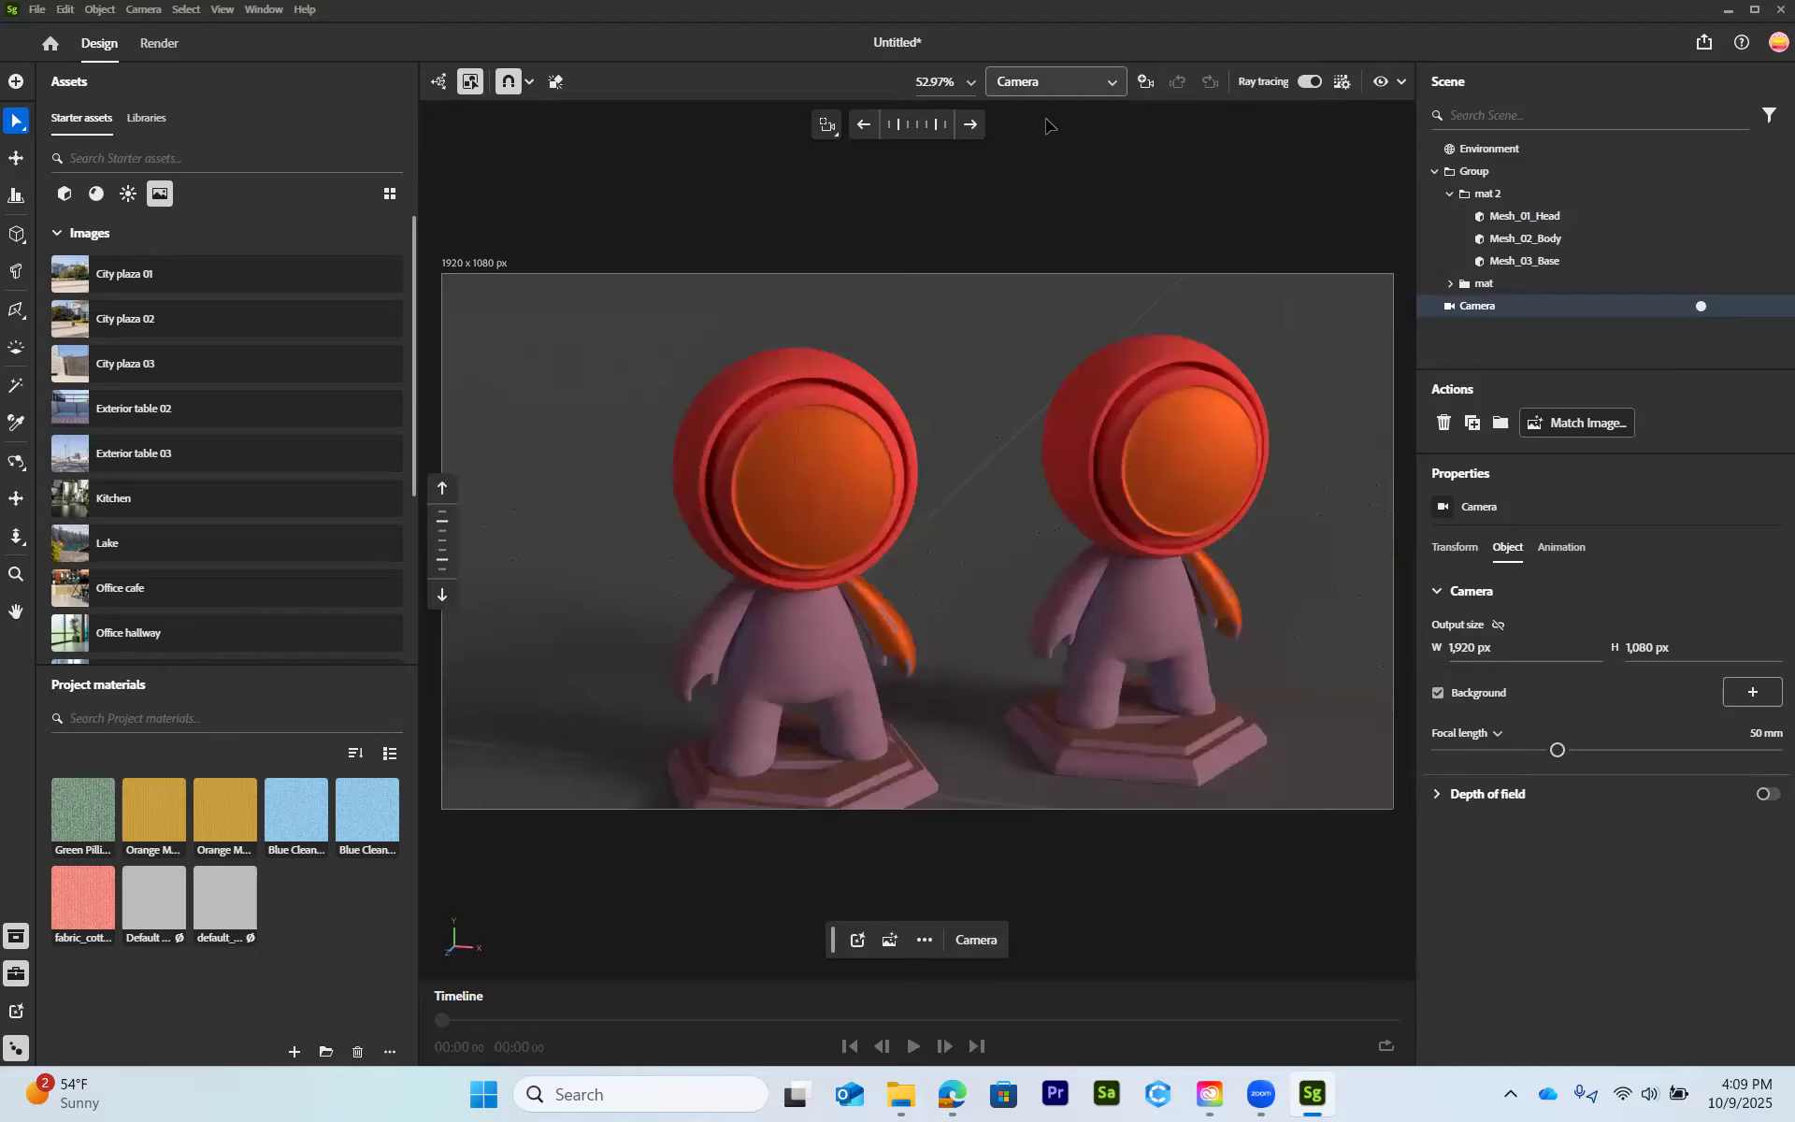
{"action": "left_click", "coordinate": [1047, 82]}
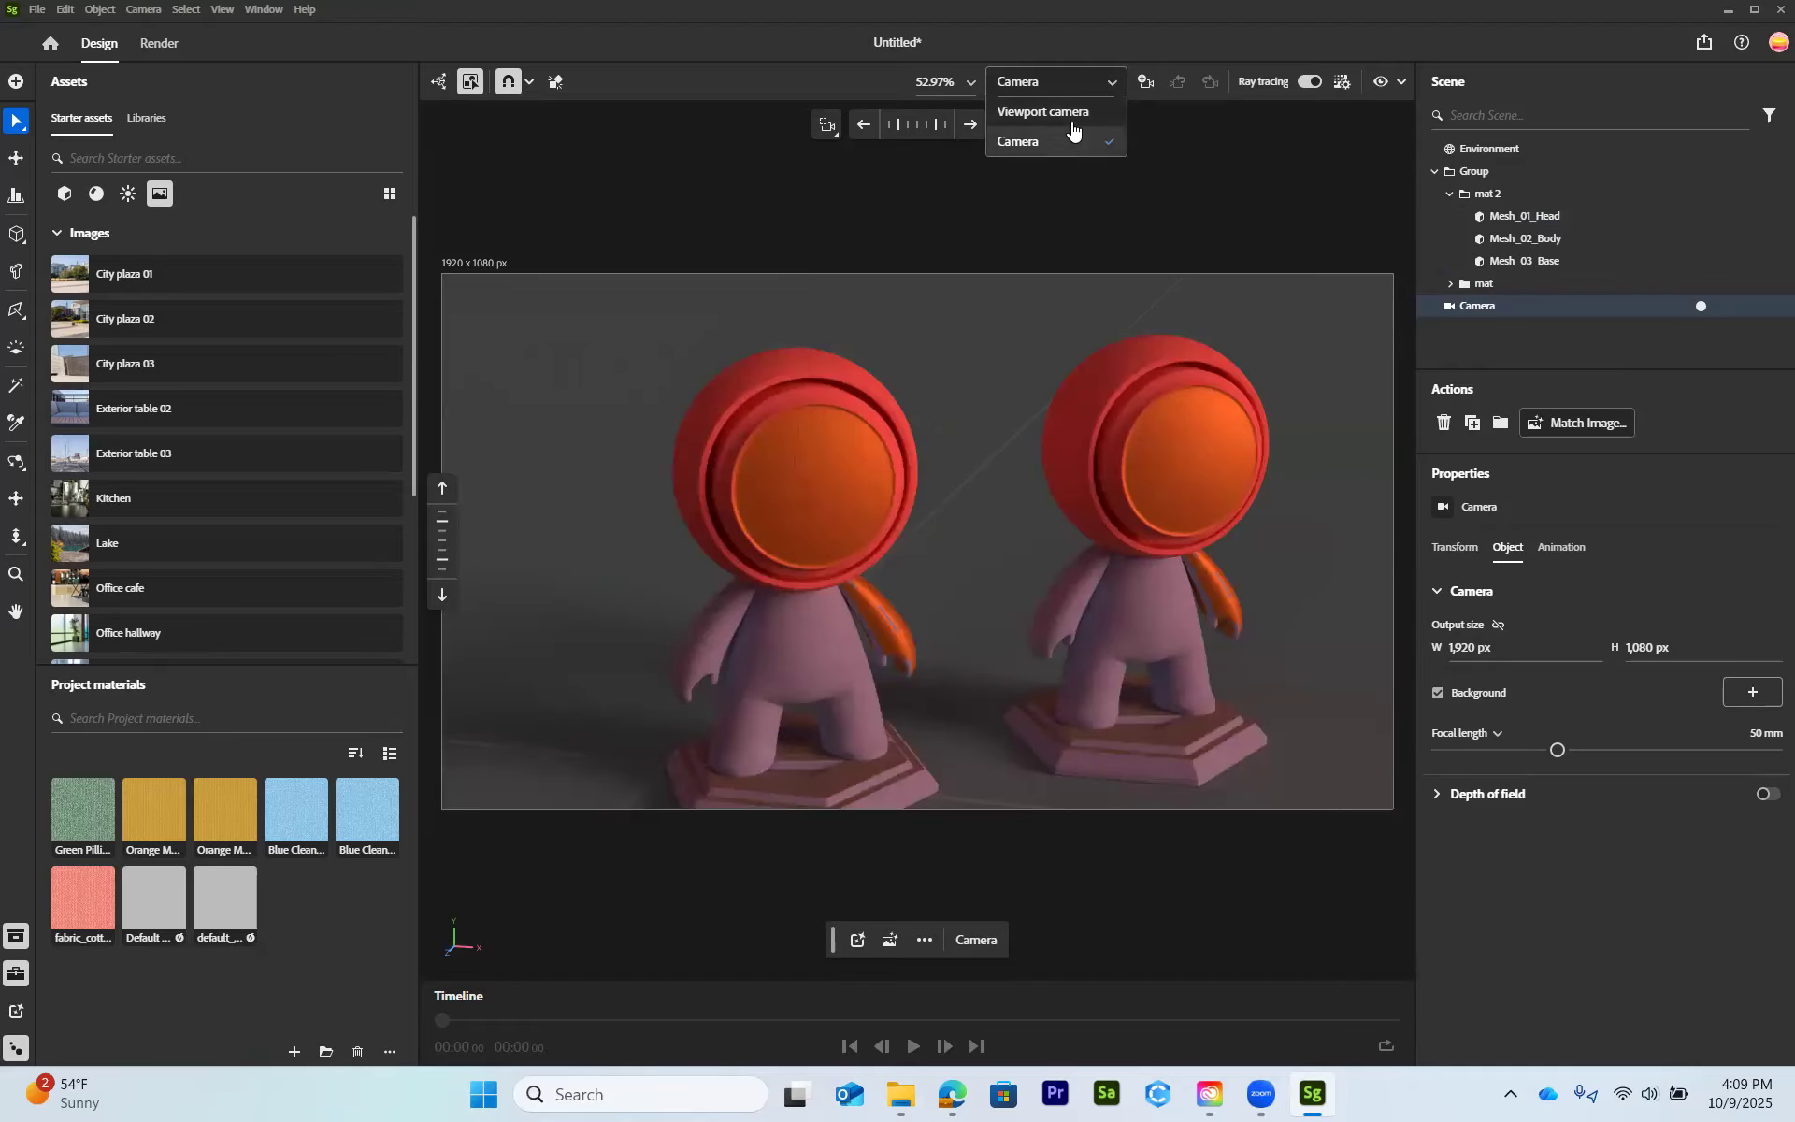
{"action": "key", "text": "ctrl+z"}
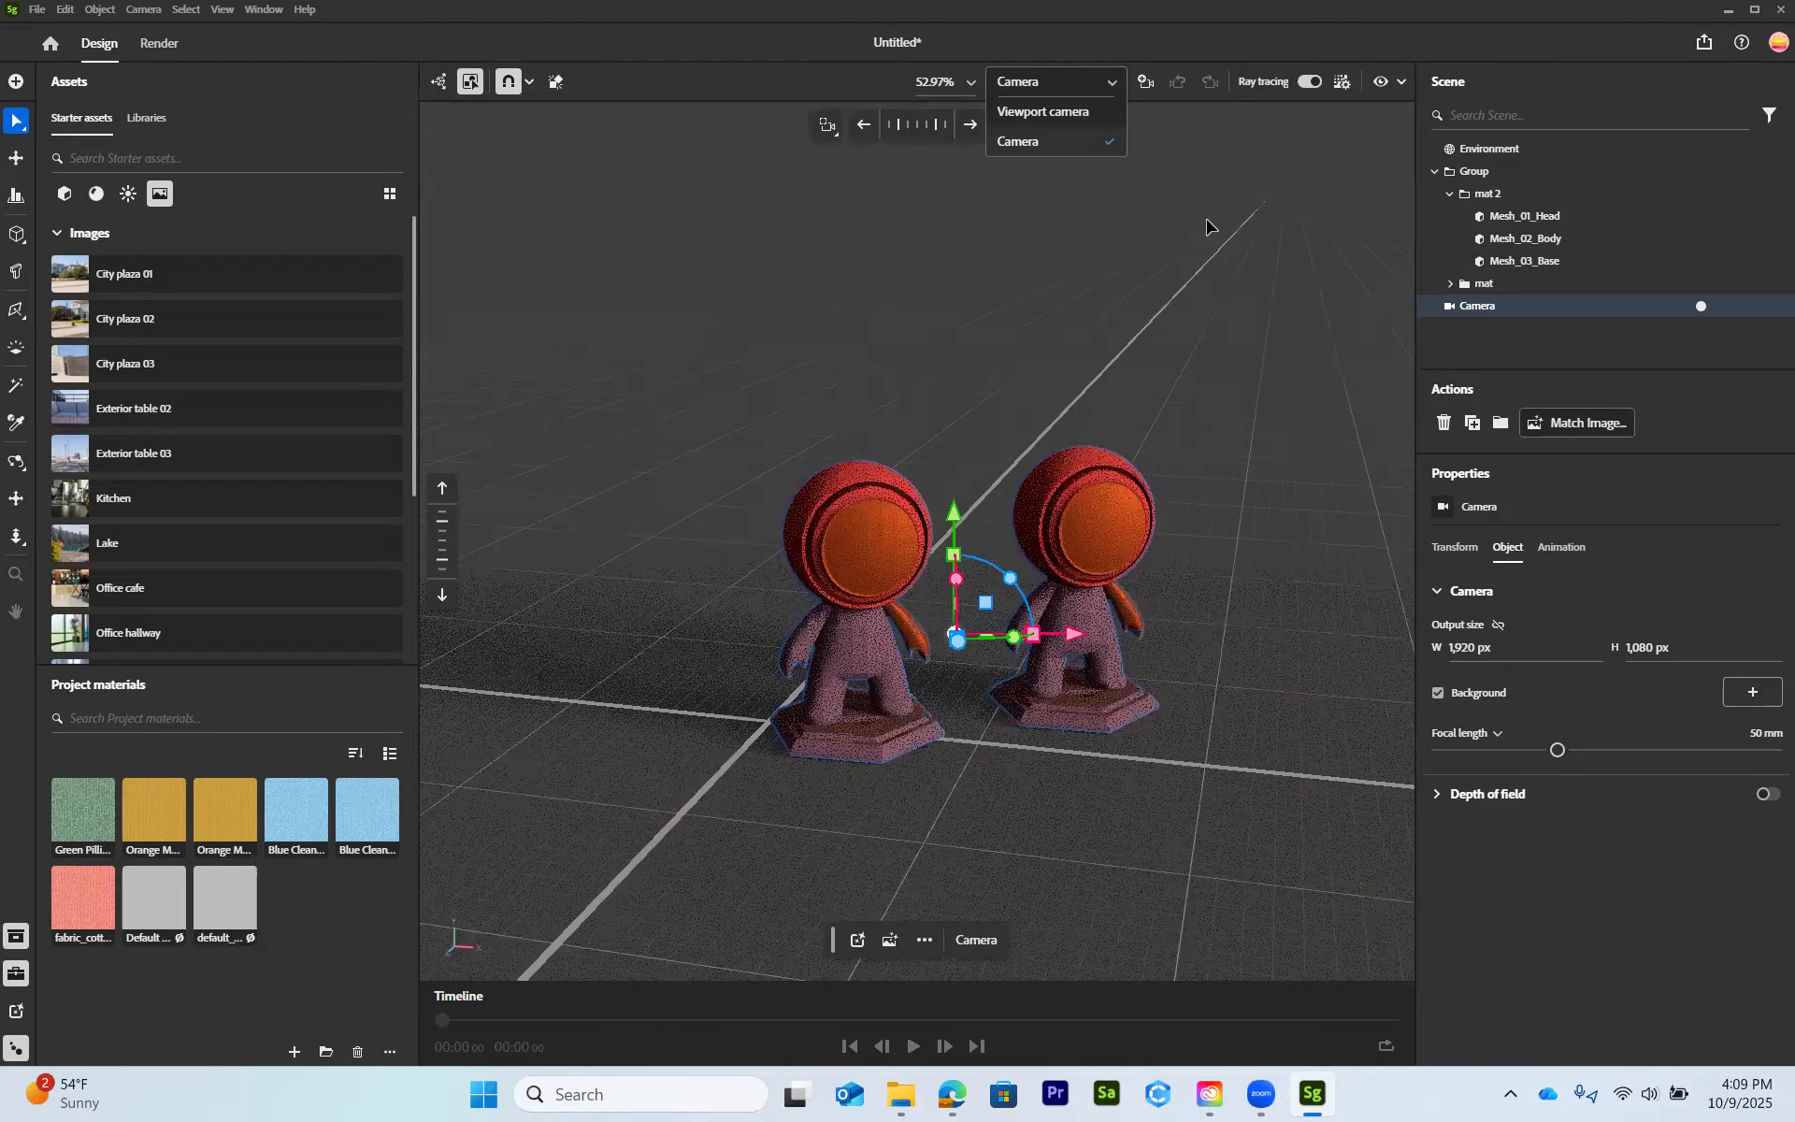
{"action": "left_click", "coordinate": [1207, 222]}
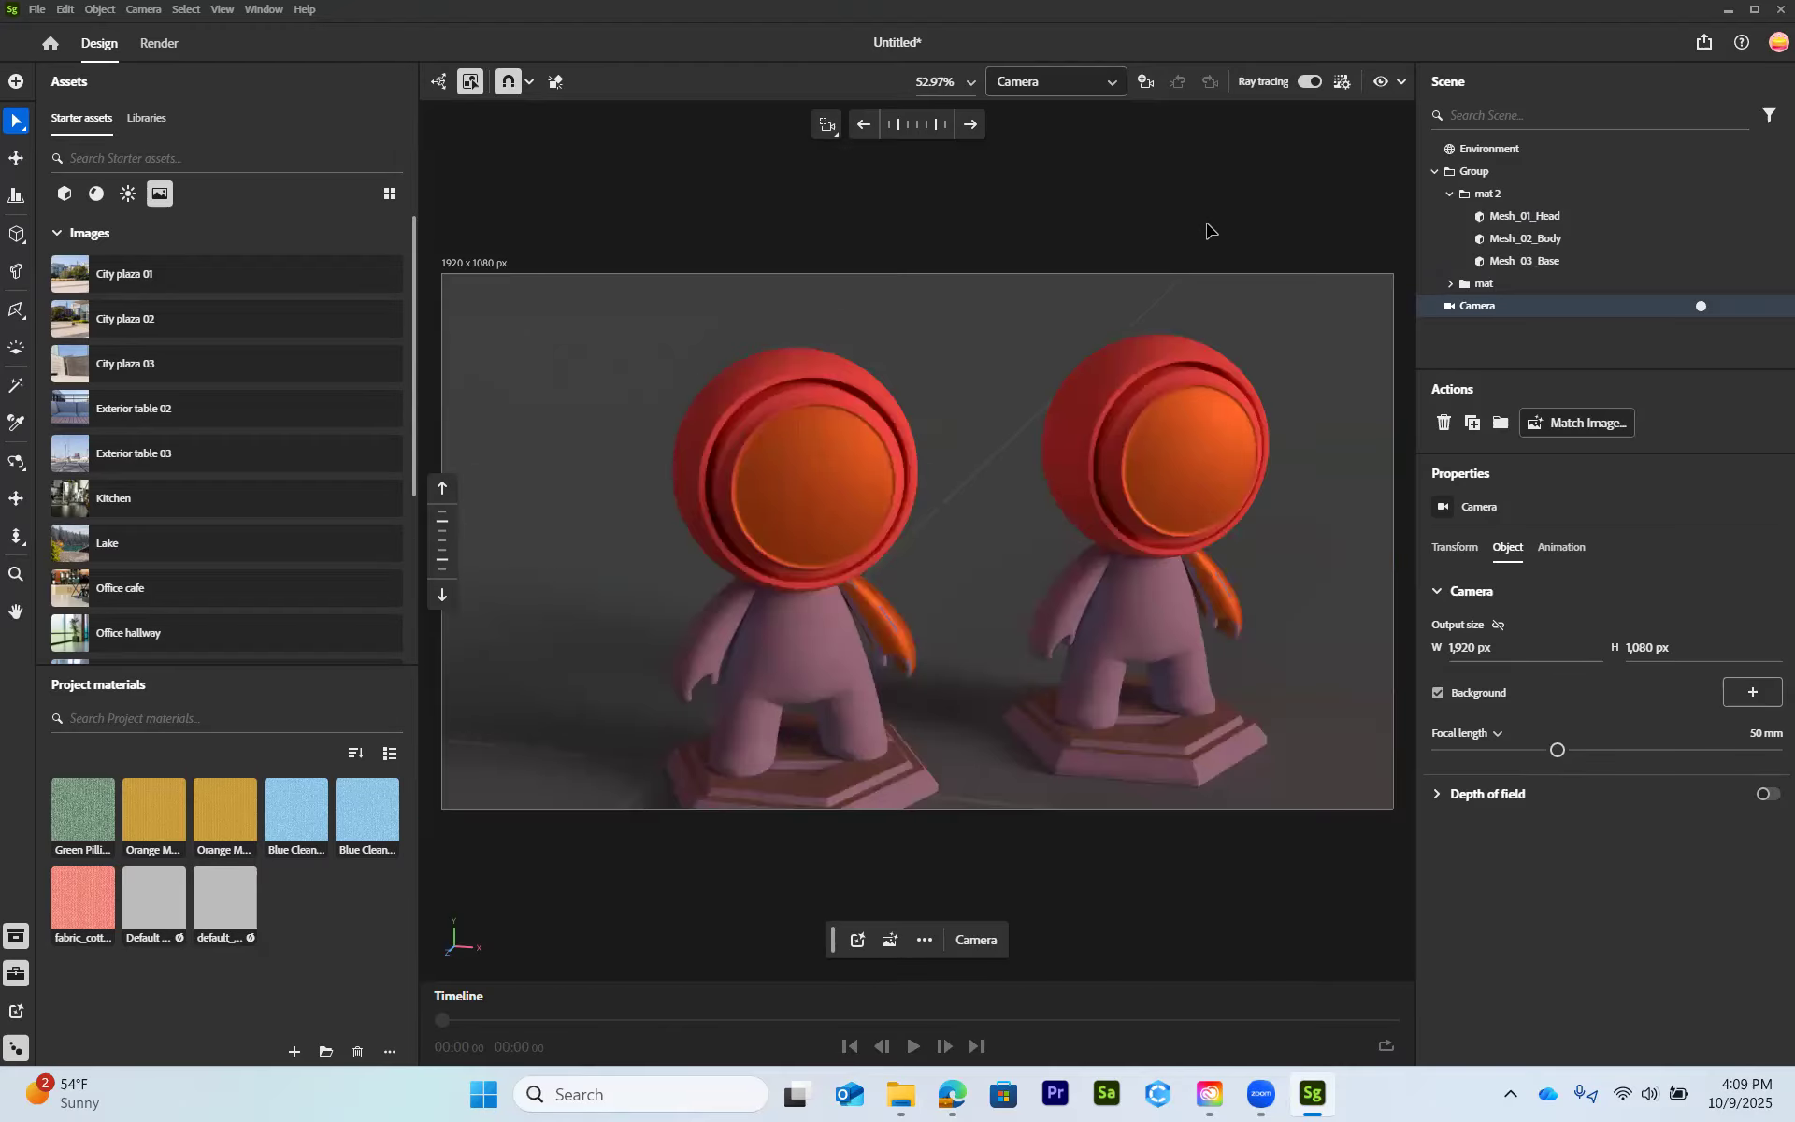
{"action": "left_click", "coordinate": [1207, 226]}
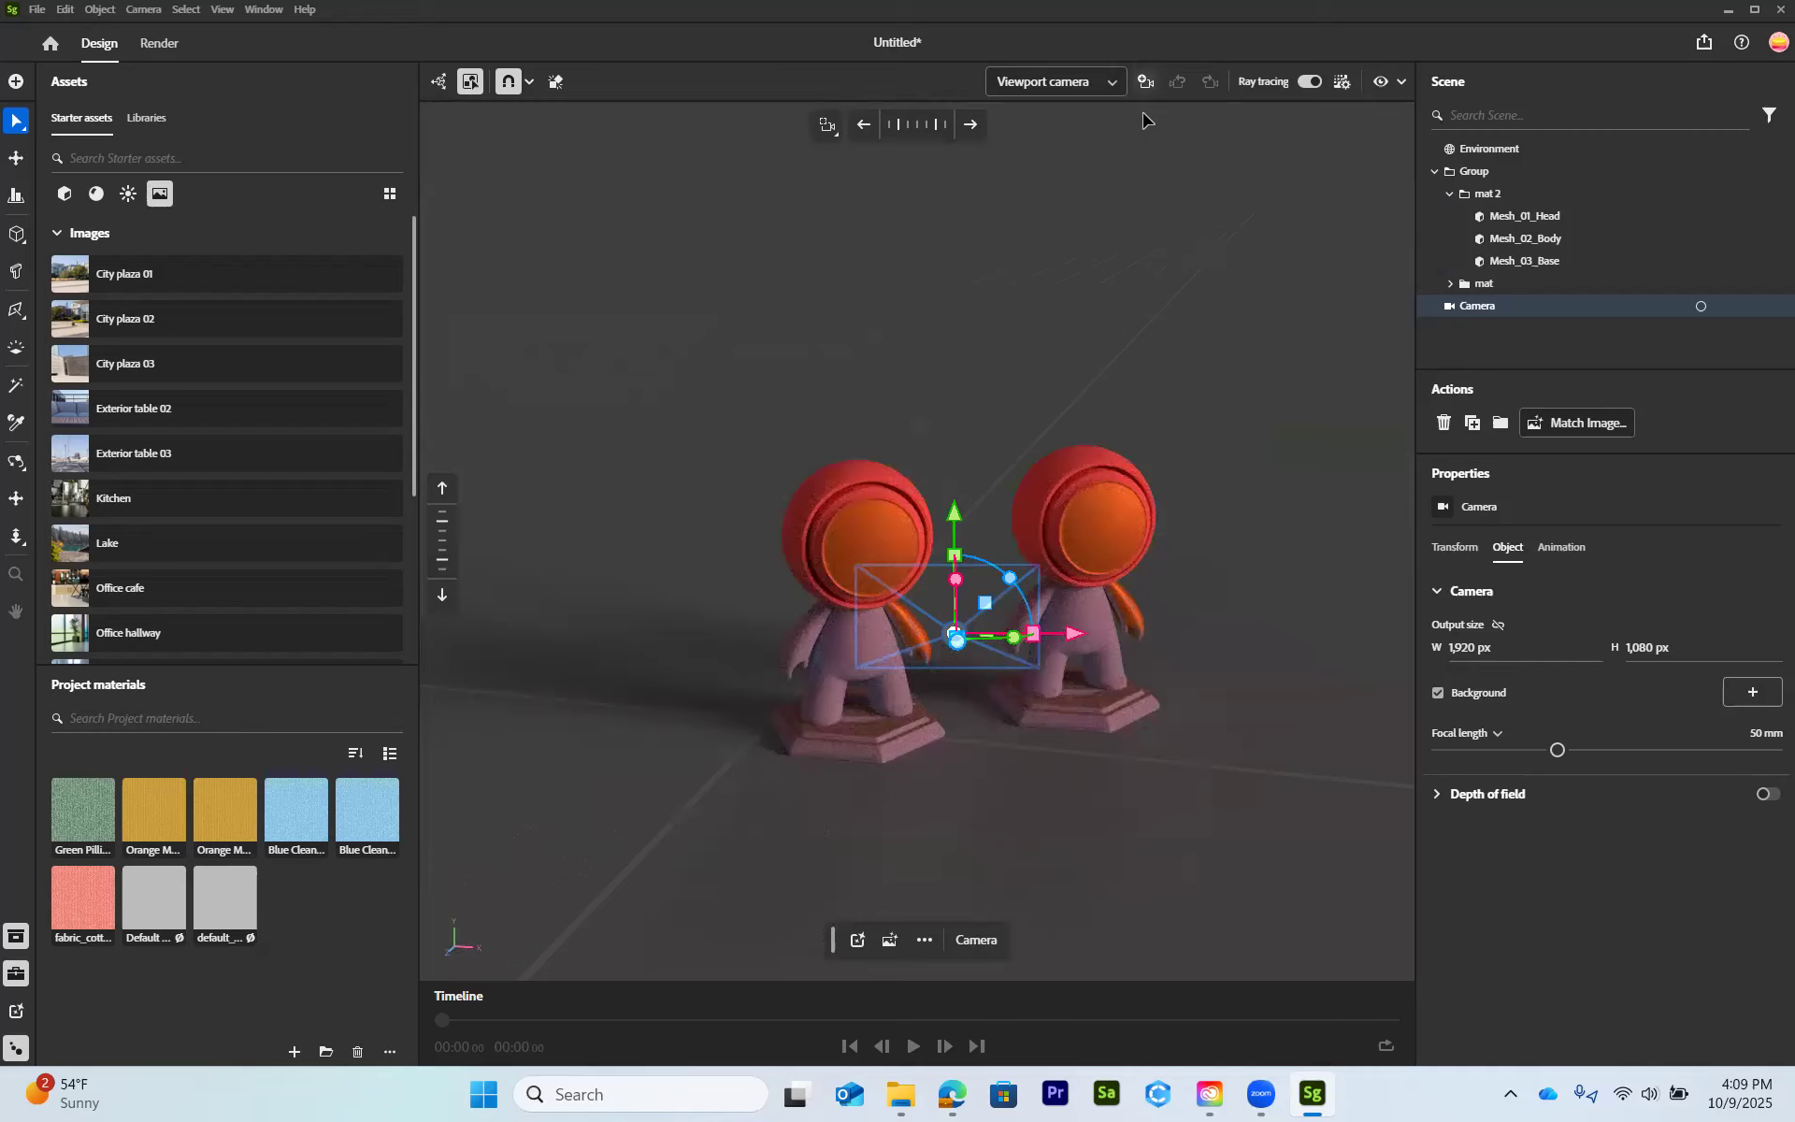
- Review the available cameras and the ray tracing render settings
{"action": "left_click", "coordinate": [1108, 82]}
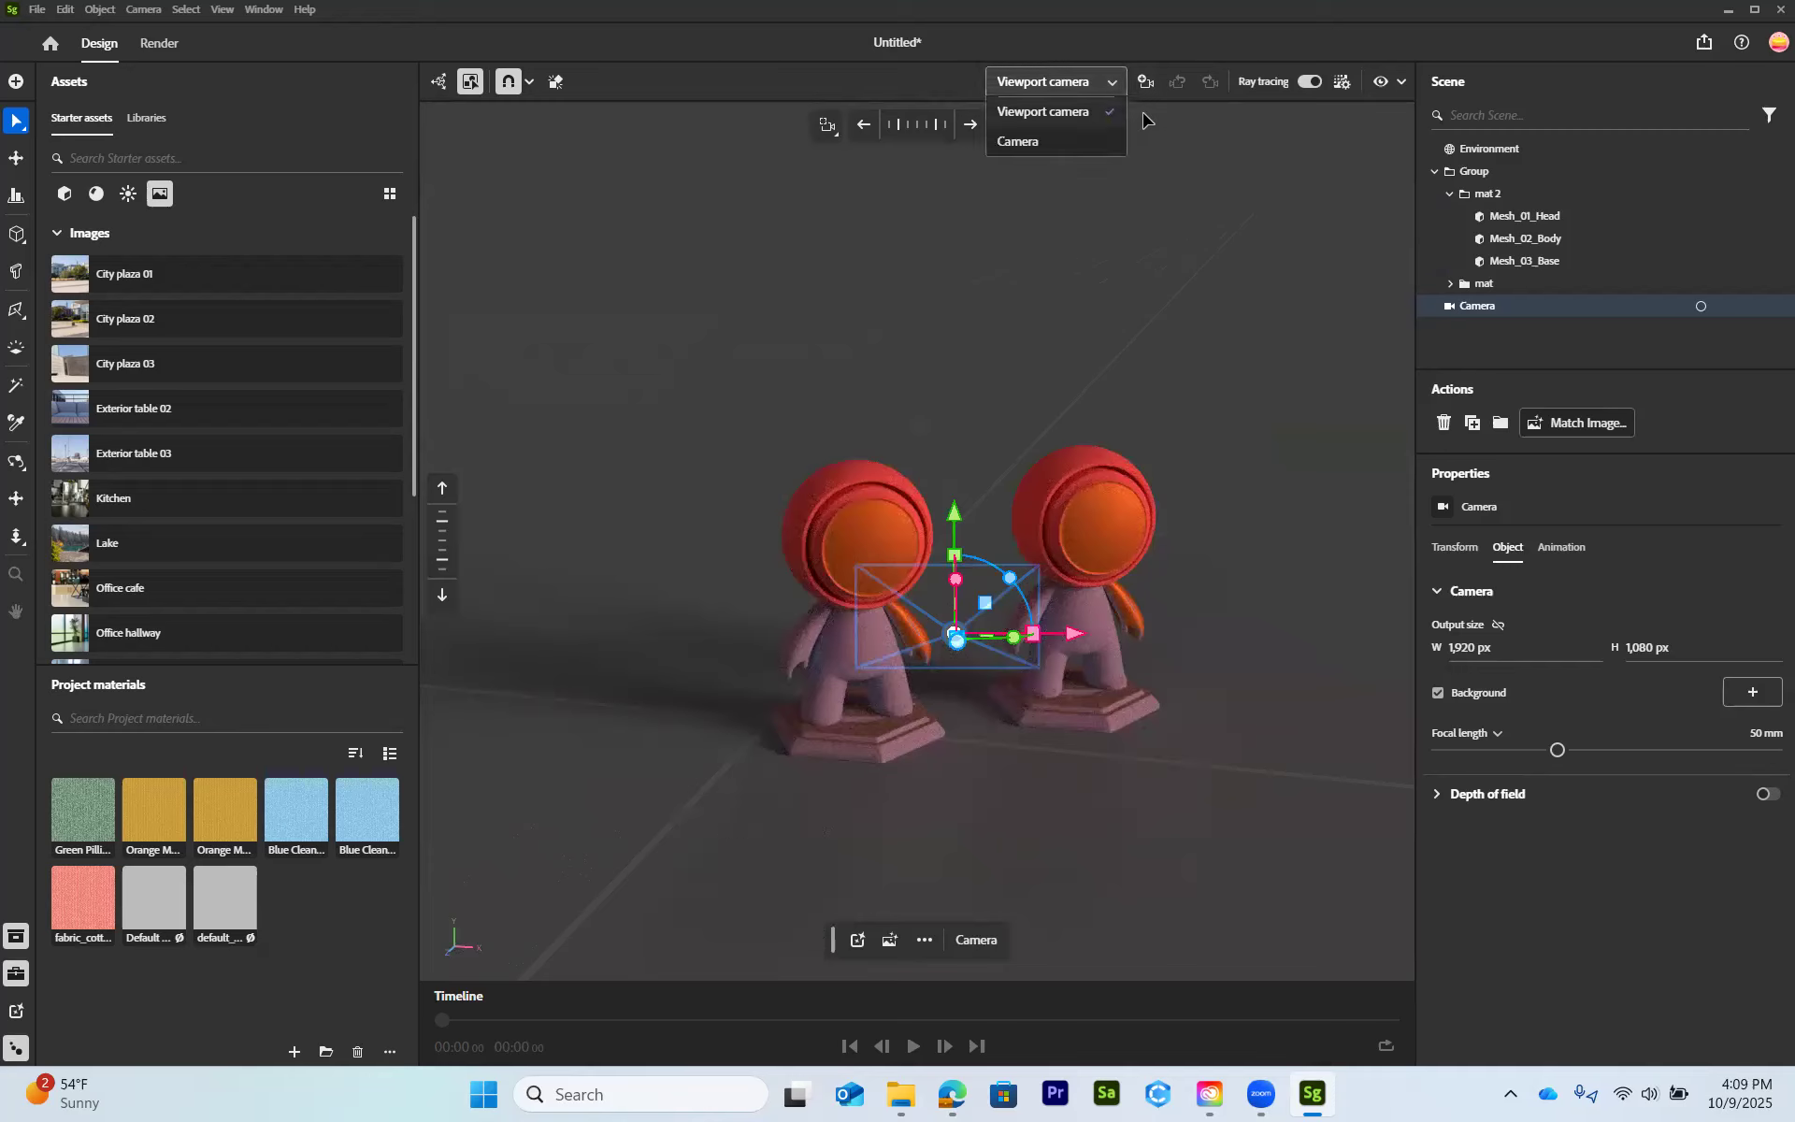
{"action": "left_click", "coordinate": [1142, 119]}
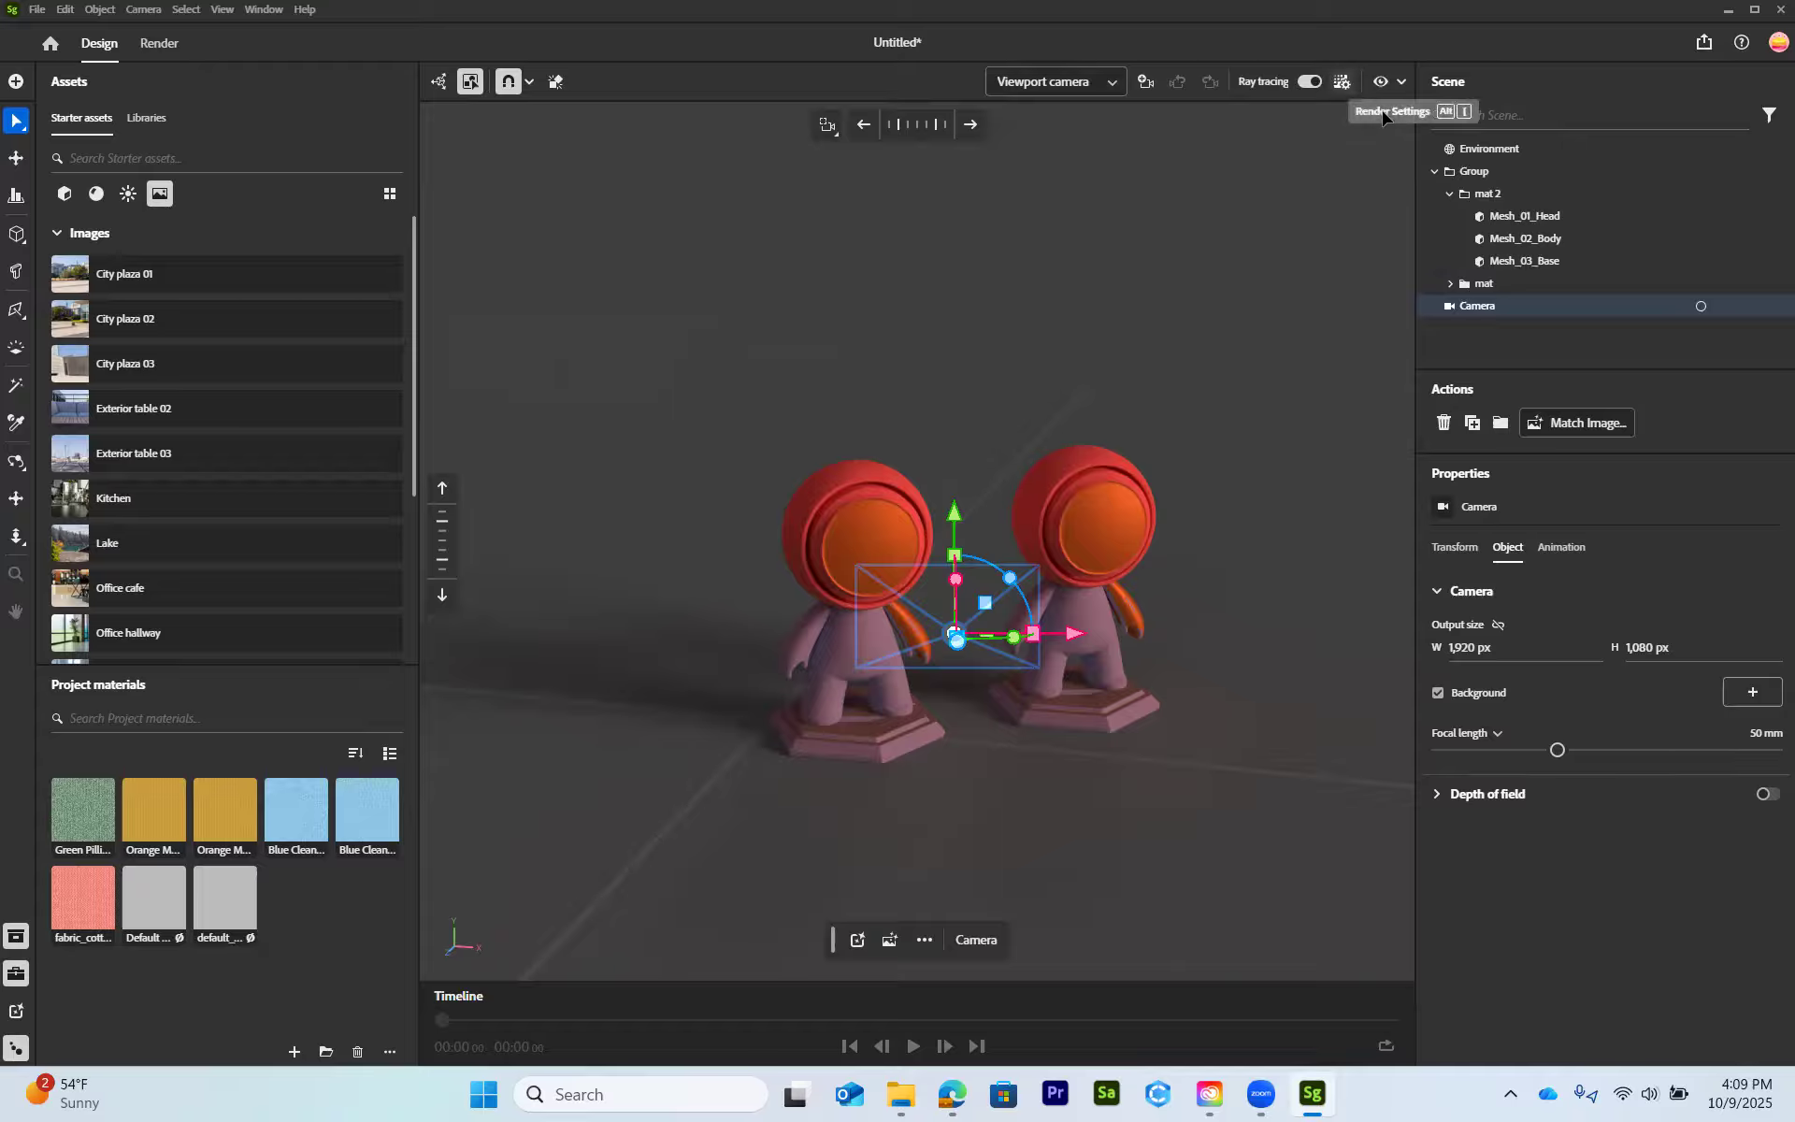
{"action": "left_click", "coordinate": [1344, 82]}
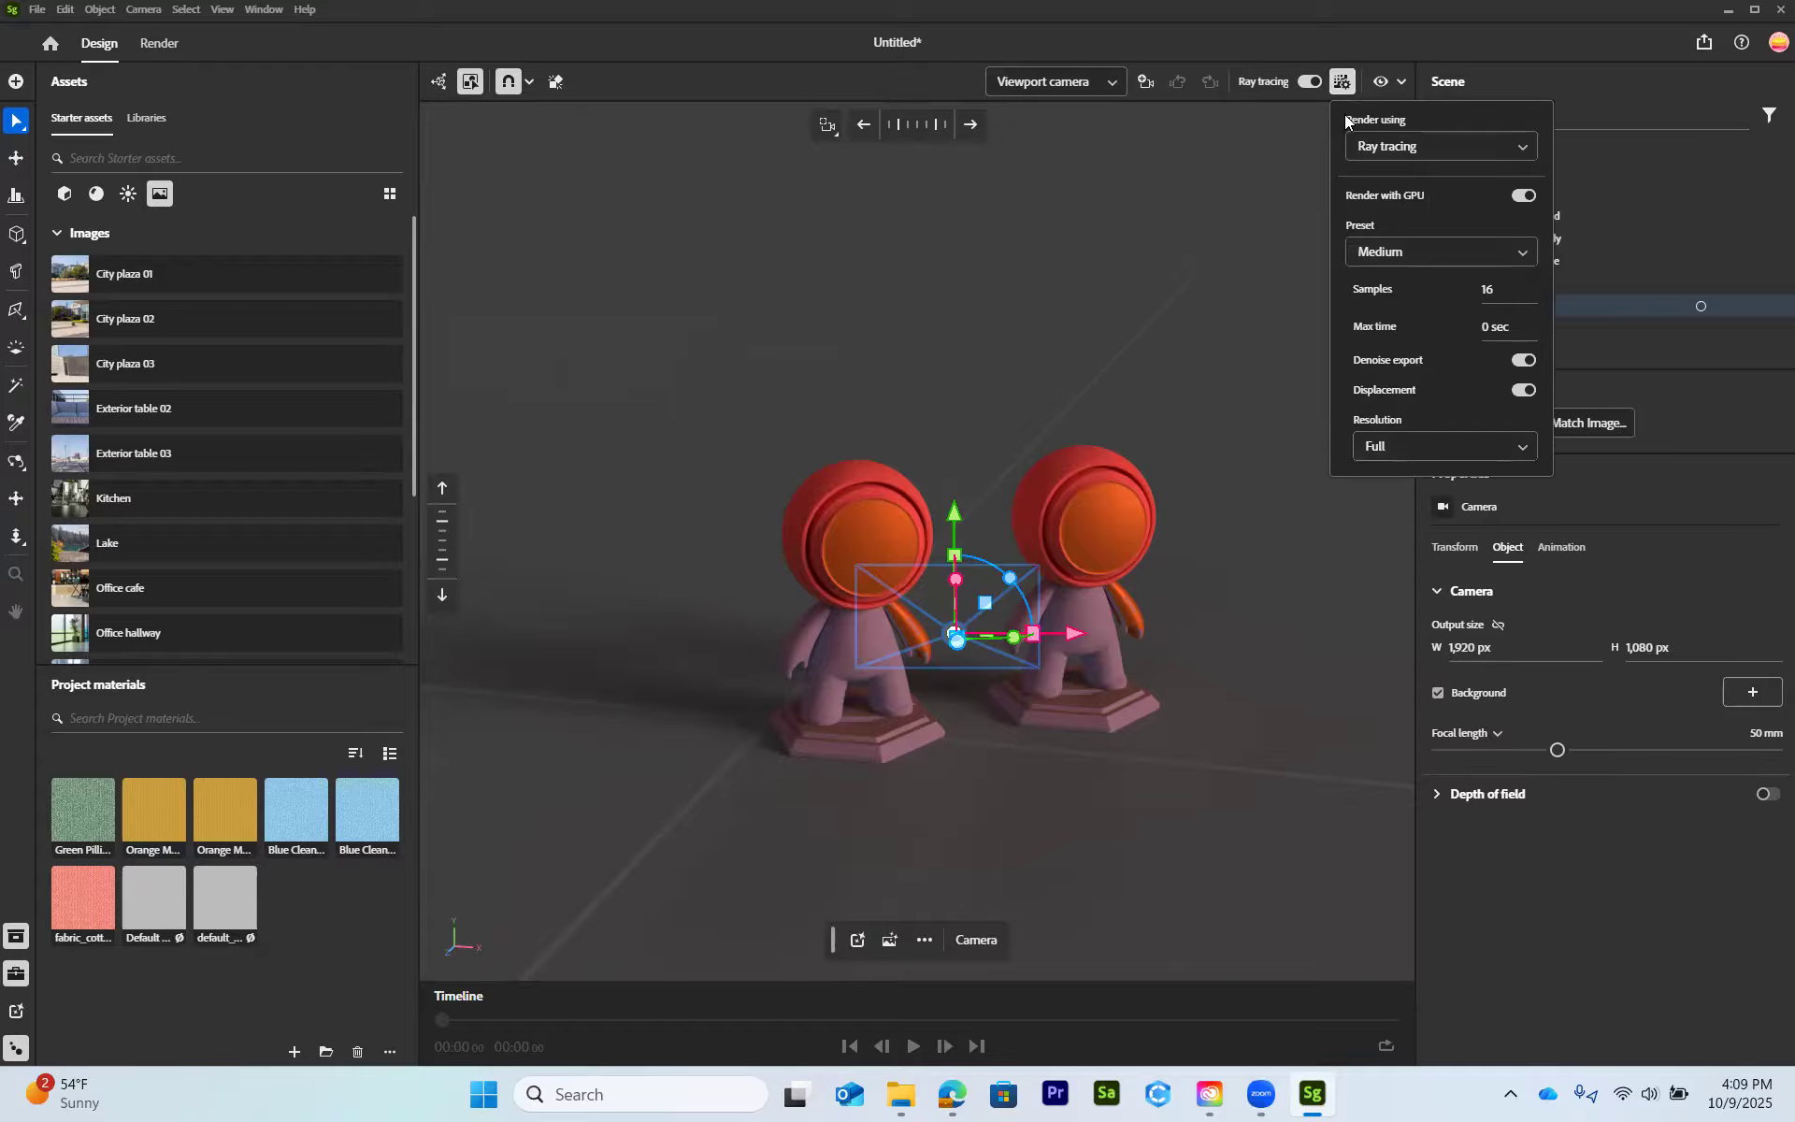
{"action": "left_click", "coordinate": [1344, 86]}
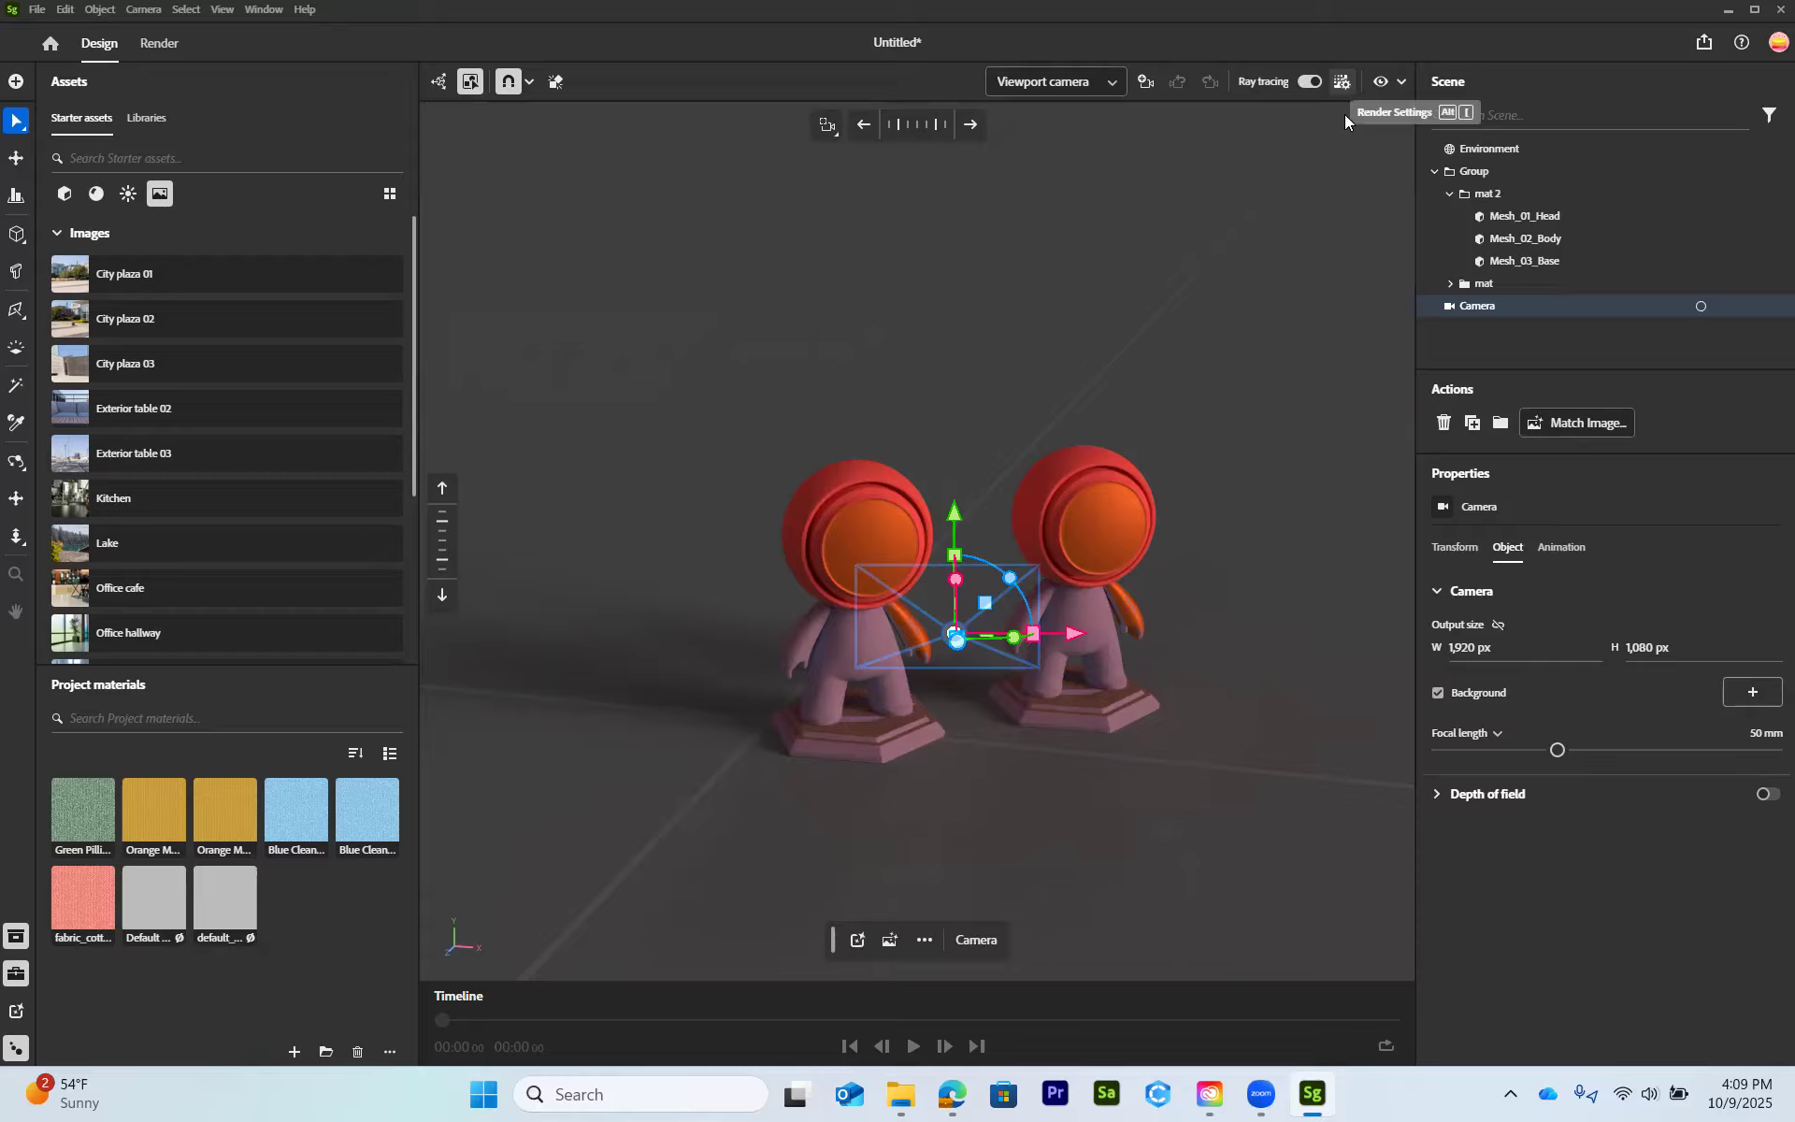